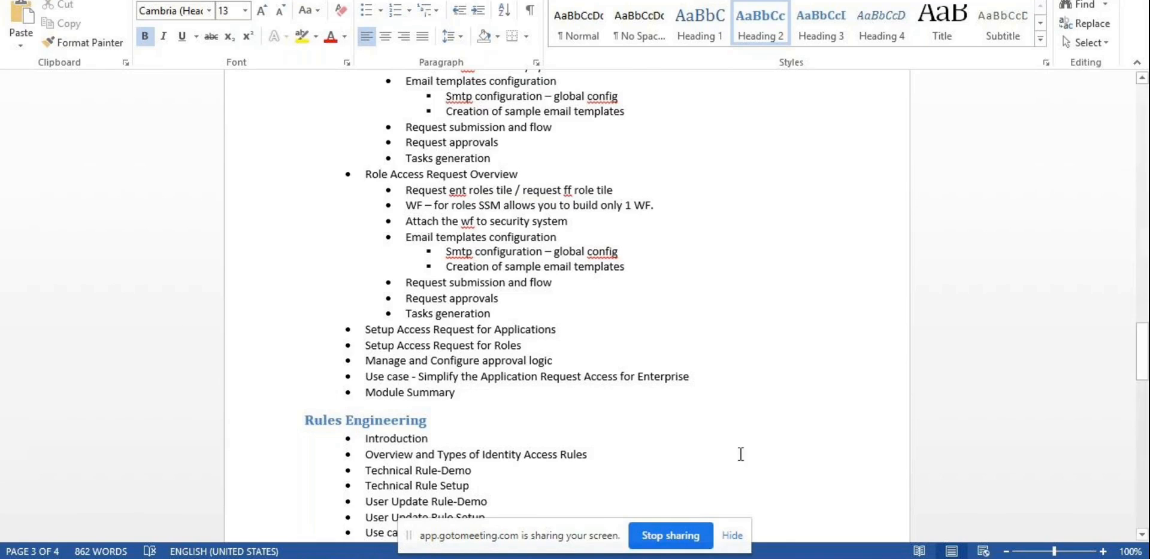
Step: Glance at the Saviynt Job Control Panel, then return to the Word outline's approval logic line
key("alt+Tab")
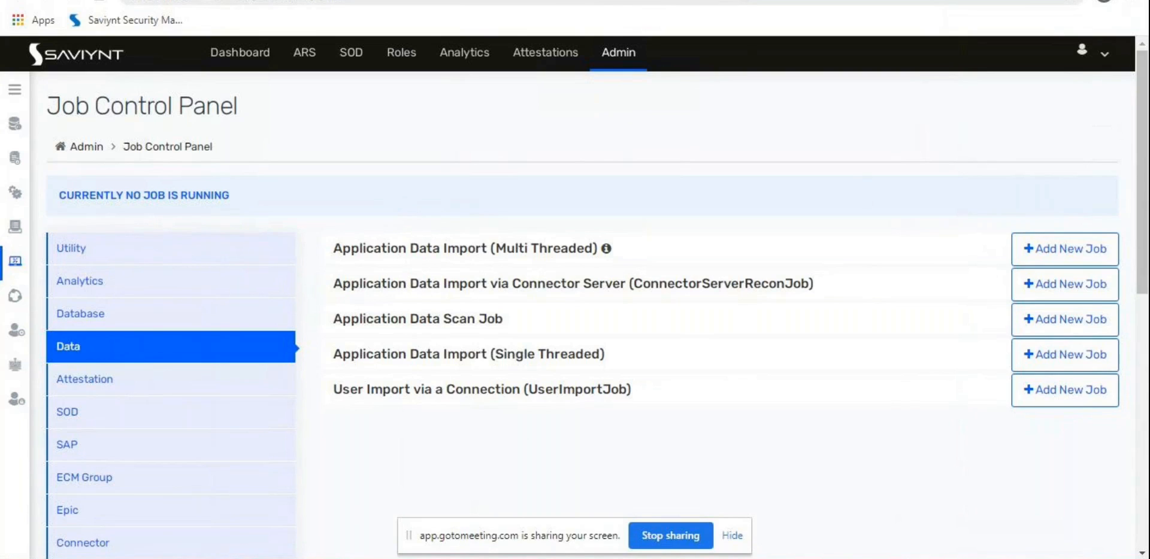
key("alt+Tab")
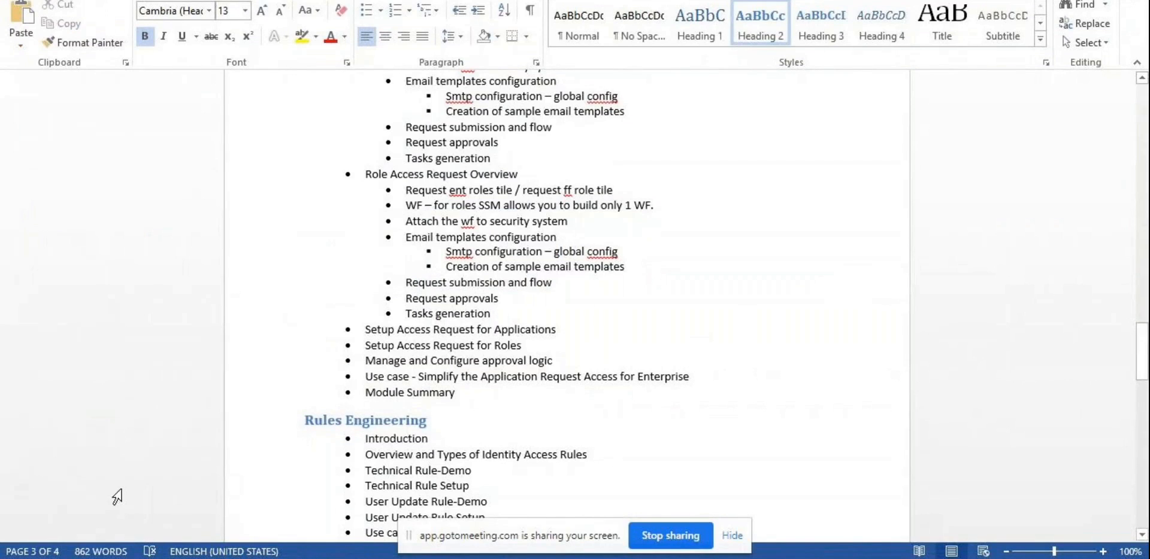
left_click_drag(542, 361, 366, 363)
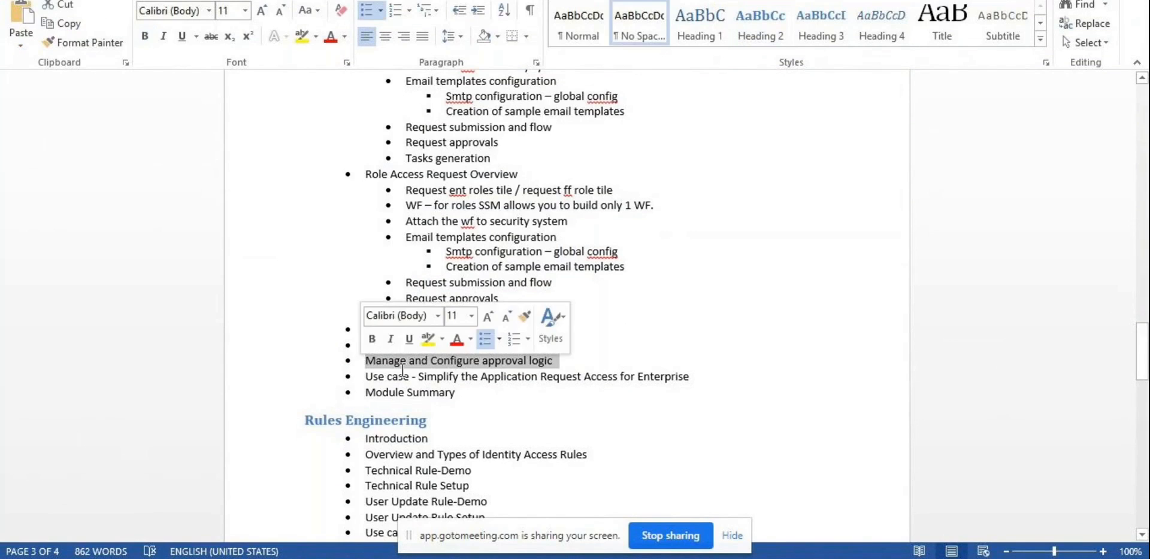
left_click(419, 419)
scroll(467, 364, "down", 2)
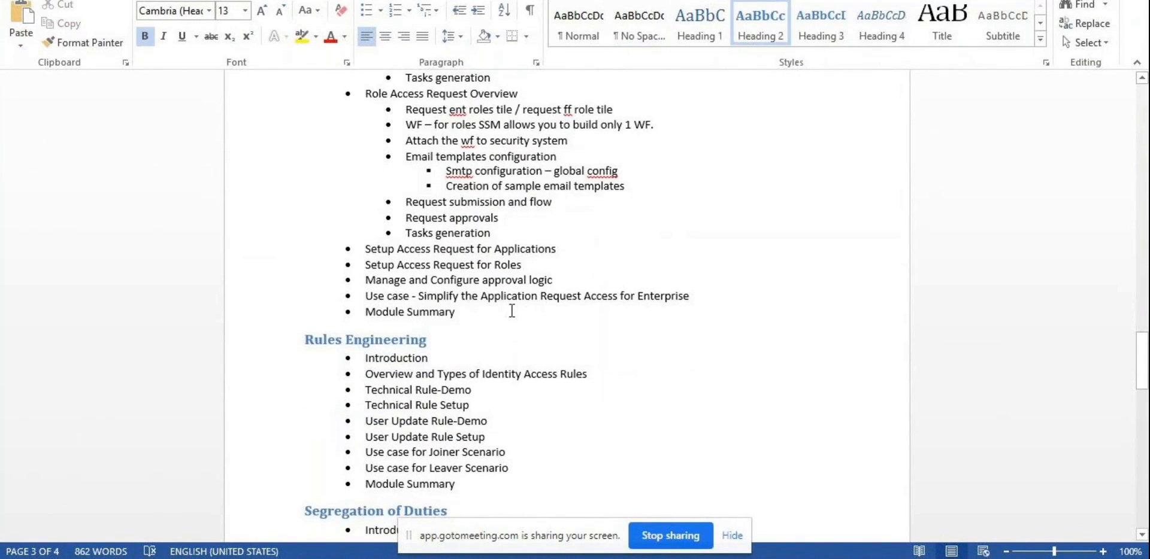
scroll(510, 311, "up", 2)
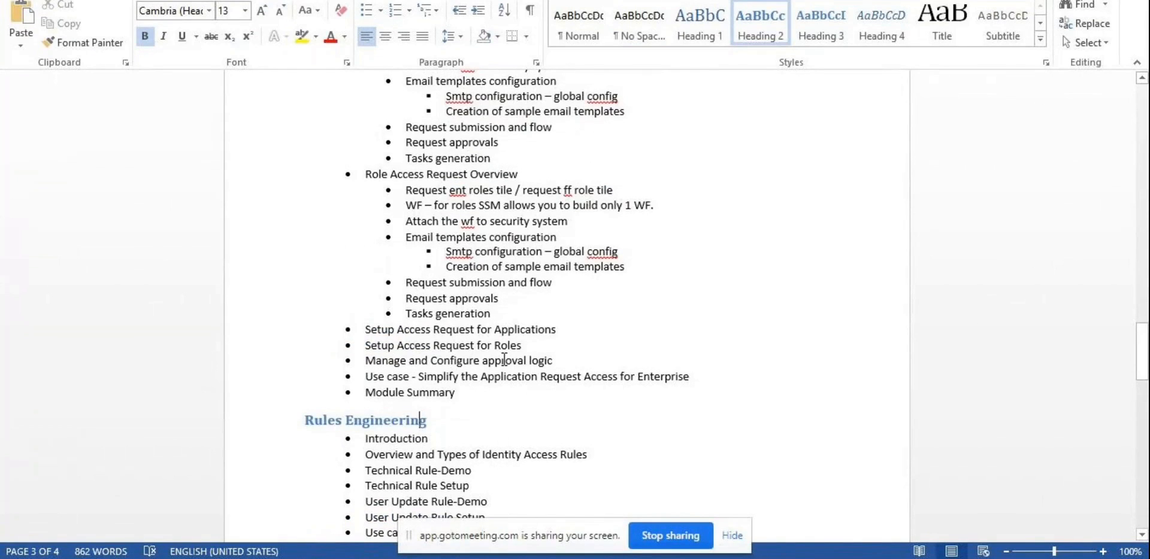
left_click_drag(563, 360, 365, 362)
left_click(539, 363)
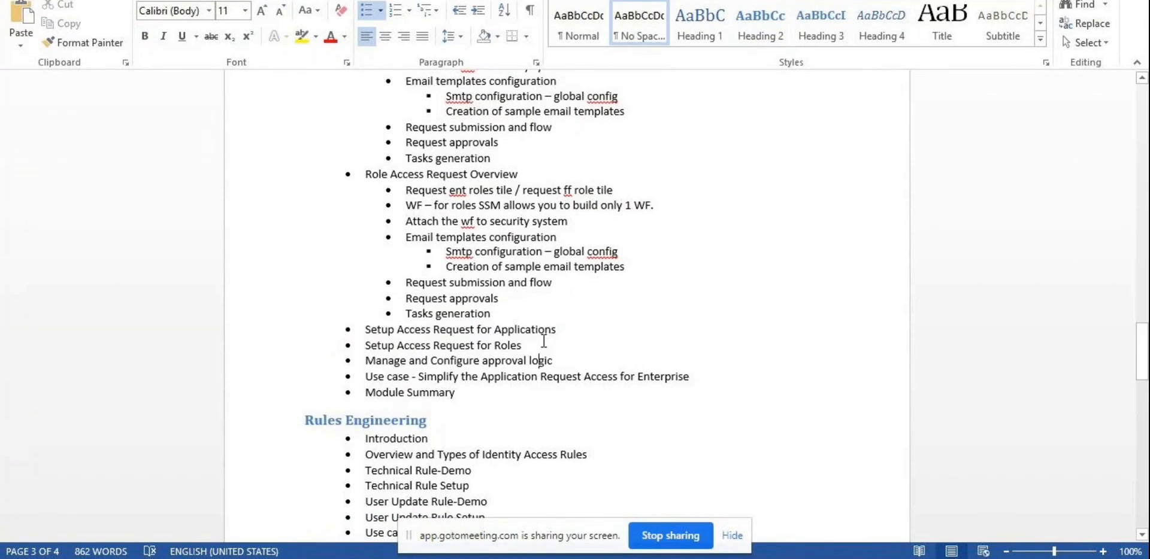
Step: Review the Role Access Request Overview section and the topic lines through Module Summary
left_click(473, 393)
left_click_drag(381, 175, 584, 332)
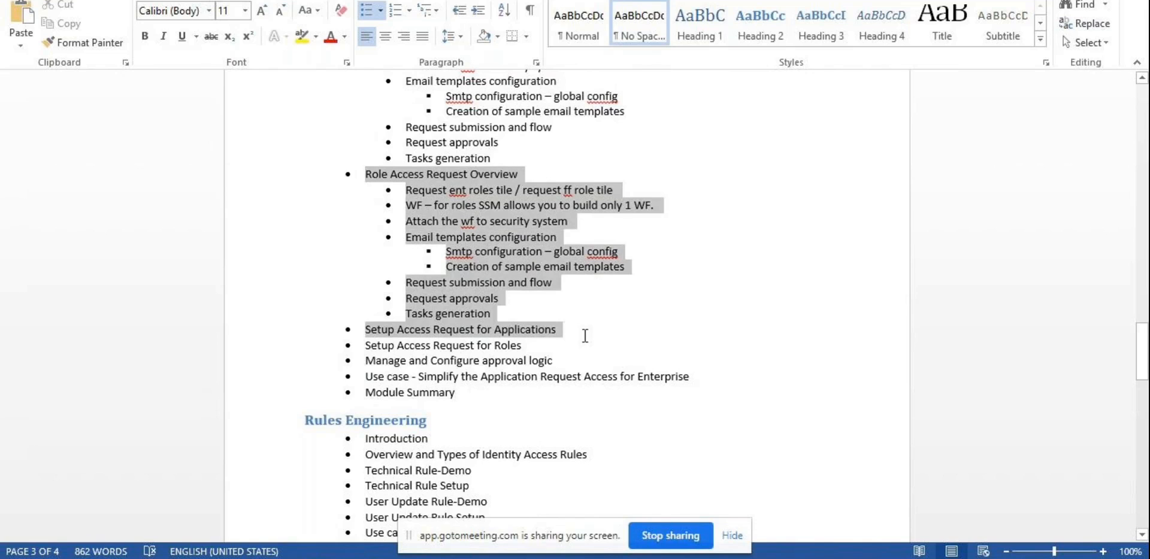
left_click(536, 310)
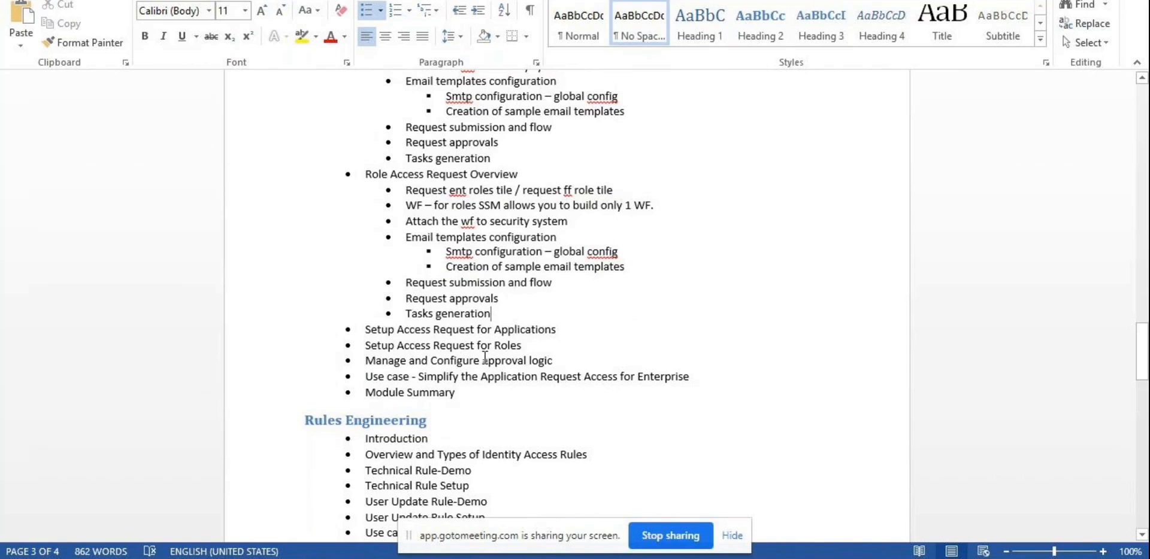
scroll(488, 362, "down", 2)
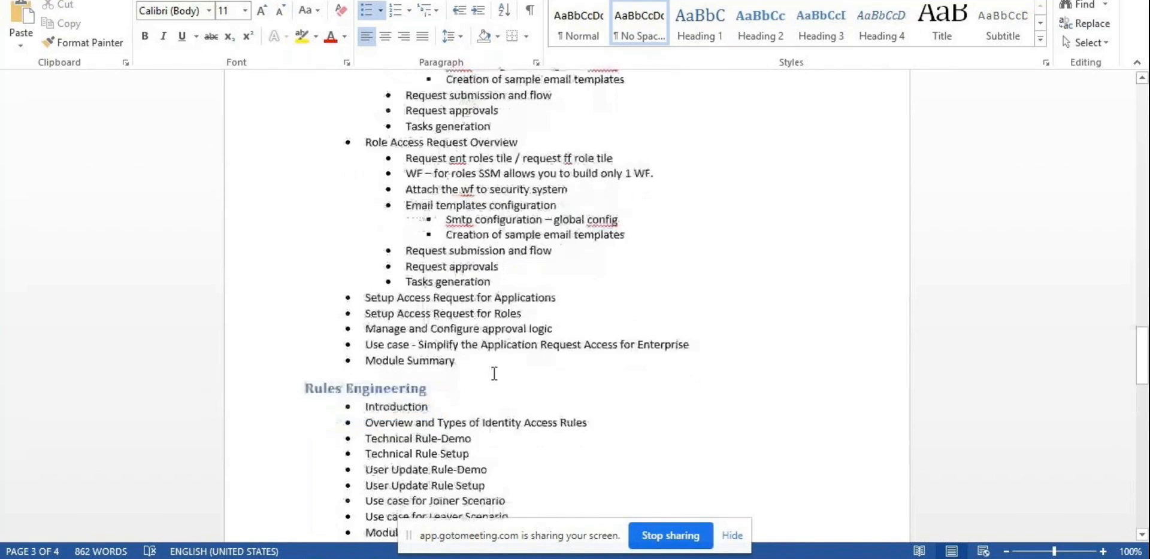
scroll(496, 372, "up", 1)
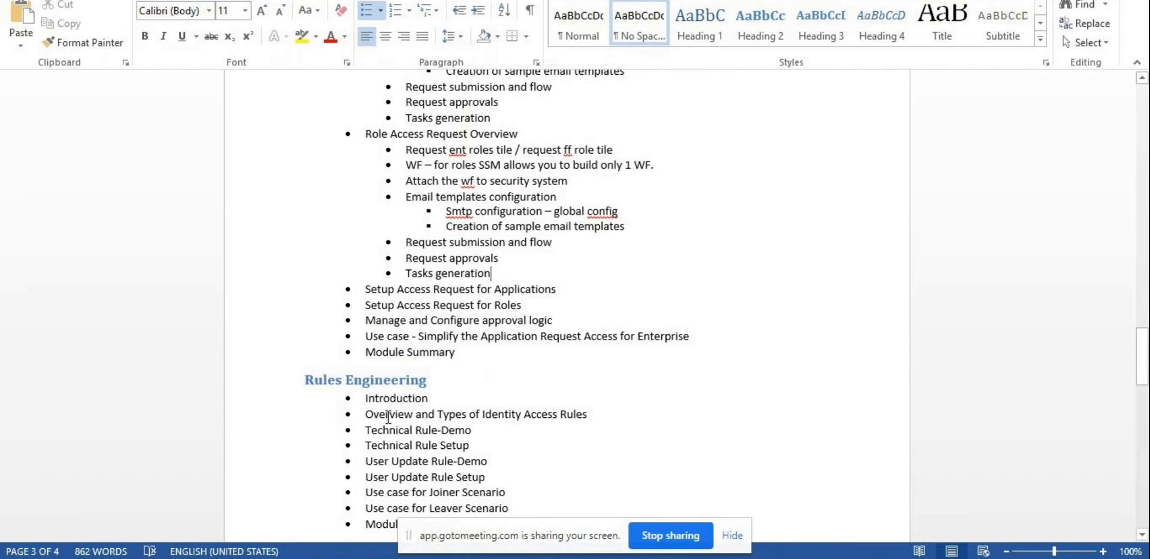
left_click_drag(365, 133, 467, 133)
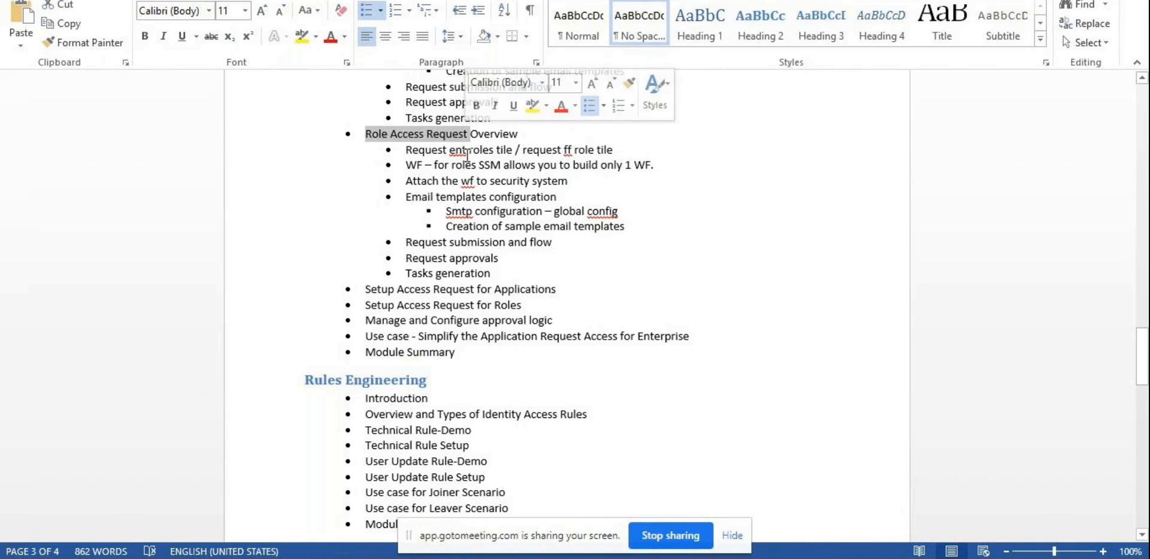
left_click_drag(461, 353, 351, 294)
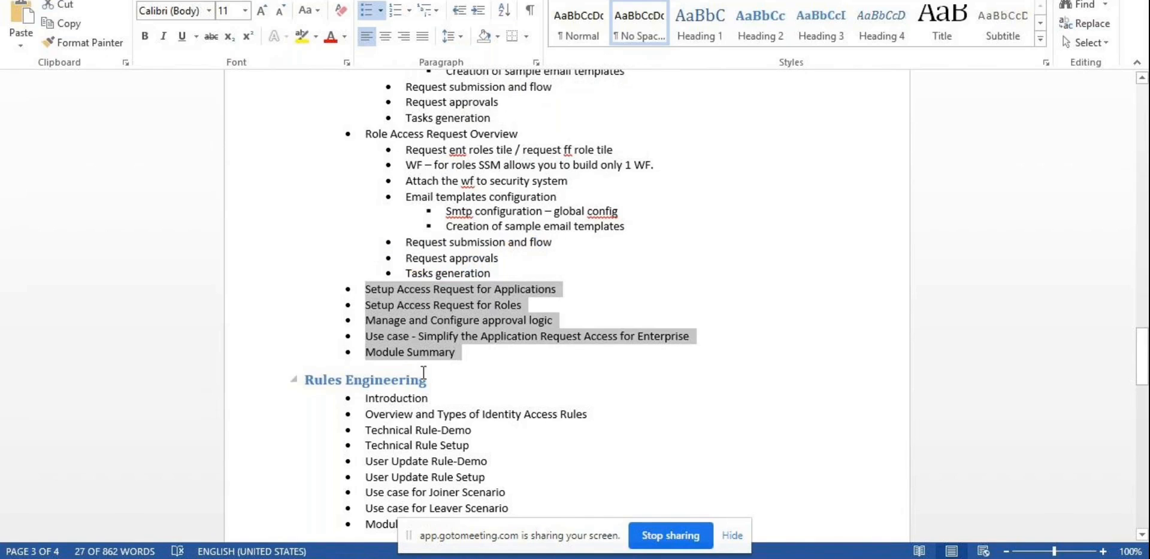
left_click(472, 357)
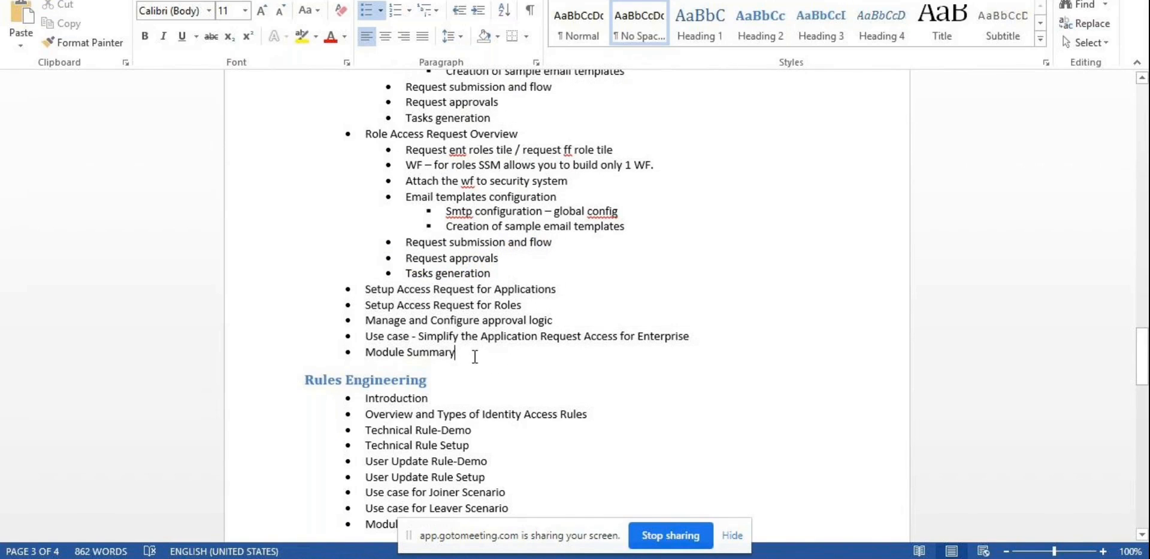
Step: Add an 'Other configurations' bullet below Module Summary with an indented 'Global config' sub-bullet
key("Return")
type("Otherconf")
key("BackSpace")
key("BackSpace")
key("BackSpace")
key("BackSpace")
type("configuration")
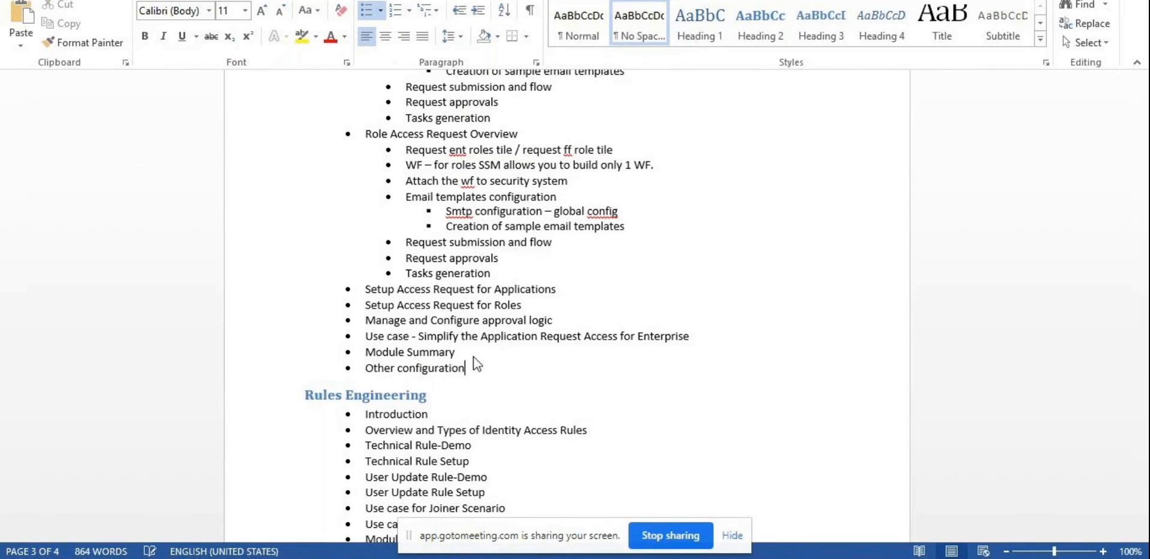
type("s")
key("Return")
key("Tab")
type("globla")
key("BackSpace")
key("BackSpace")
type("alcon")
key("BackSpace")
key("BackSpace")
key("BackSpace")
type("config")
Step: Add the sub-bullets 'Wf', 'Smtp settings' and 'Email templates'
key("Return")
type("wf")
key("Return")
type("smtp")
key("BackSpace")
key("BackSpace")
type("tp settings")
key("Return")
type("emails")
key("BackSpace")
type("templates")
Step: Erase a duplicate Email template entry and place the cursor before Setup Access Request for Applications
key("Return")
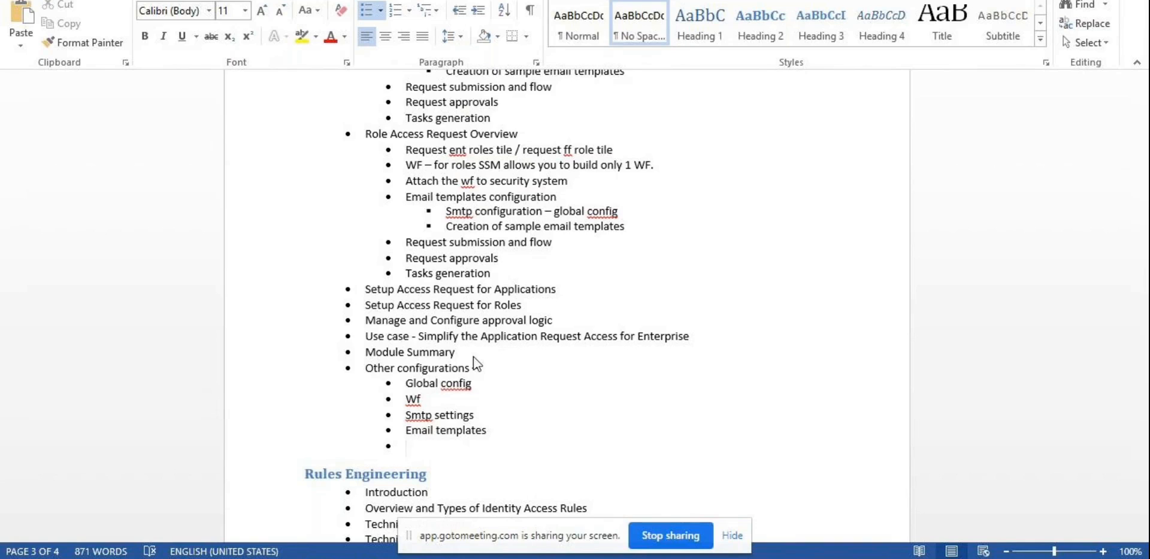
type("Email template va")
key("BackSpace")
key("BackSpace")
key("BackSpace")
key("BackSpace")
key("BackSpace")
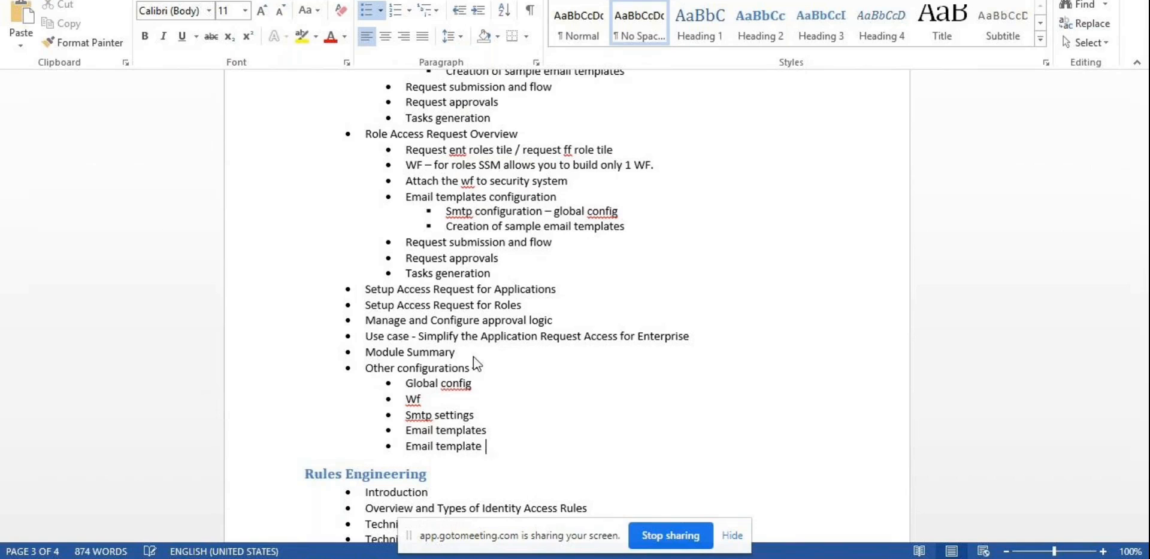
key("BackSpace")
key("BackSpace")
key("BackSpace")
key("BackSpace")
key("BackSpace")
key("BackSpace")
key("BackSpace")
key("BackSpace")
key("BackSpace")
key("BackSpace")
key("BackSpace")
key("BackSpace")
key("BackSpace")
key("BackSpace")
key("BackSpace")
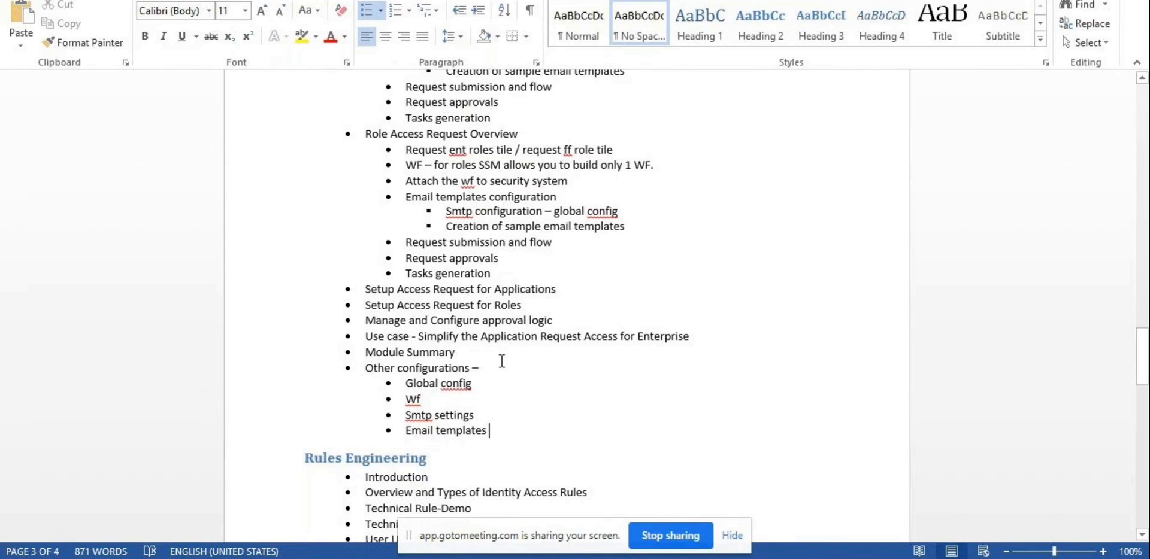
left_click(364, 288)
Step: Add 'Bulk user request' and 'Bulk file upload request' sub-bullets after Email templates, then return to Saviynt
left_click_drag(385, 305, 363, 372)
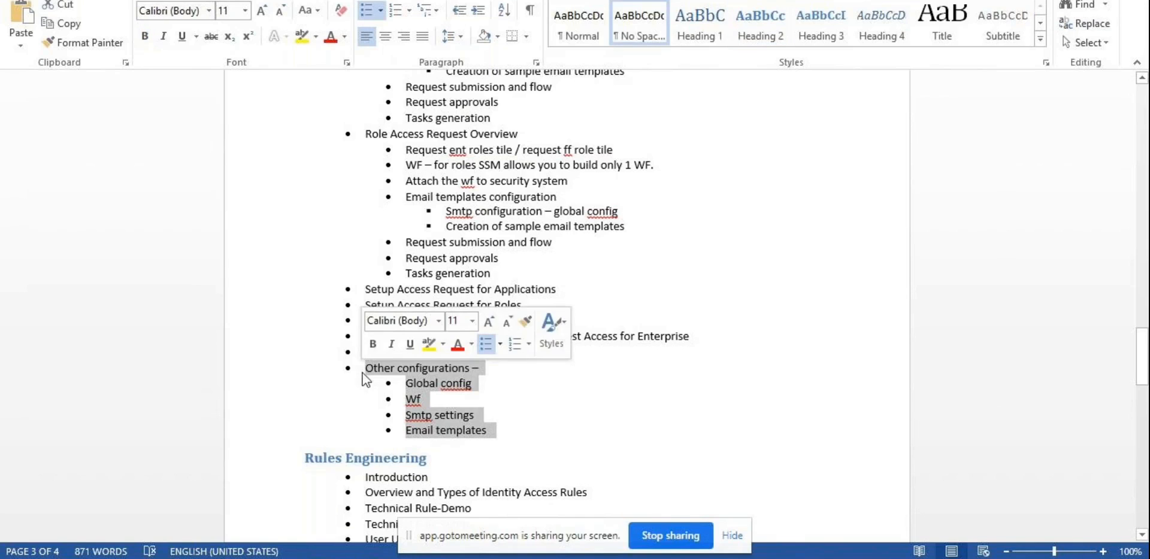
left_click(533, 398)
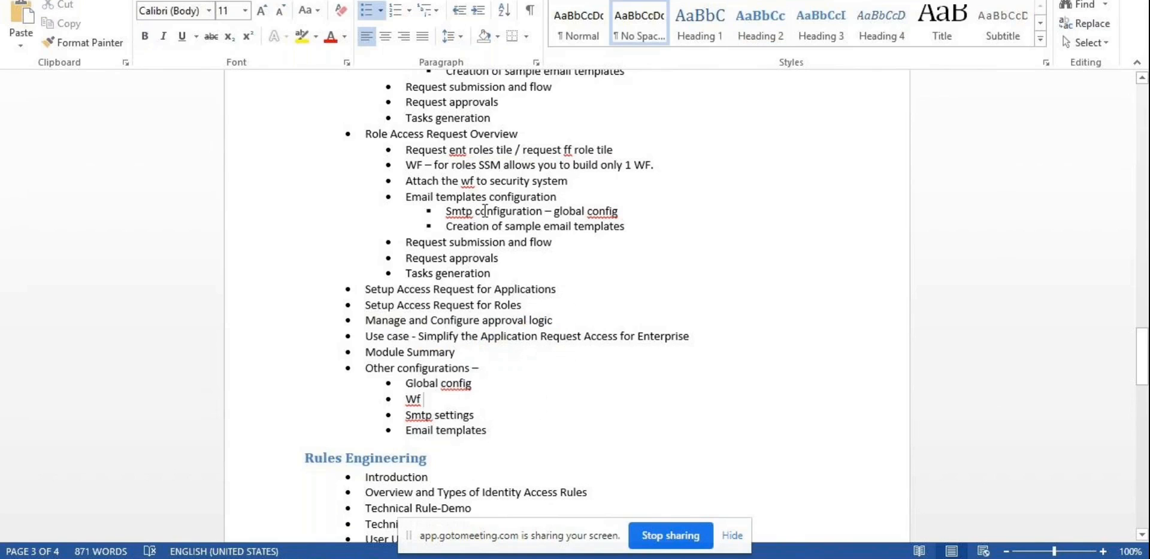
left_click(512, 428)
key("Return")
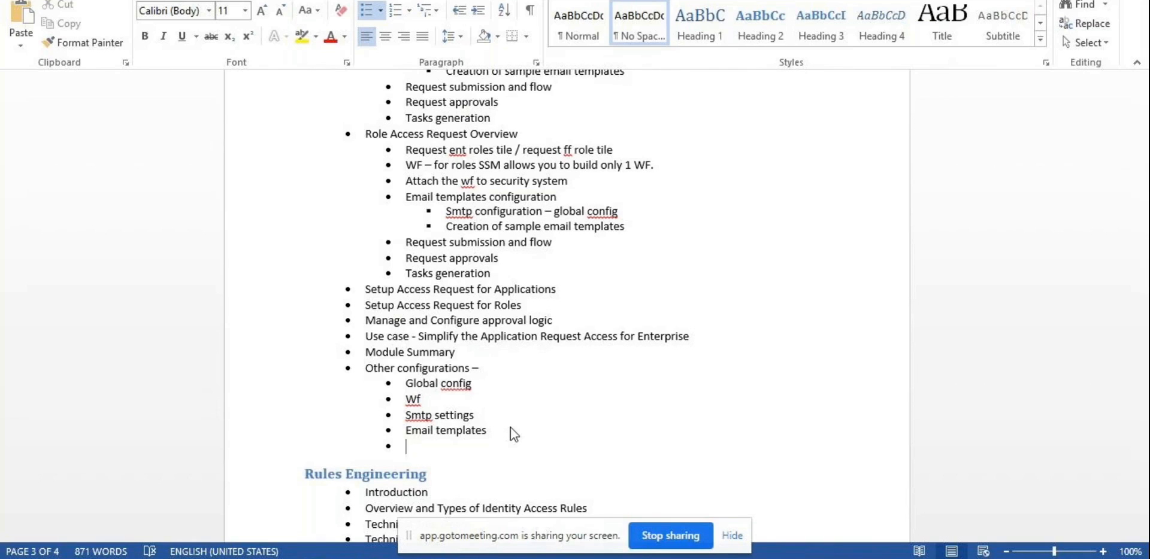
key("XF86AudioRaiseVolume")
key("XF86AudioRaiseVolume")
key("XF86AudioRaiseVolume")
key("XF86AudioRaiseVolume")
key("XF86AudioRaiseVolume")
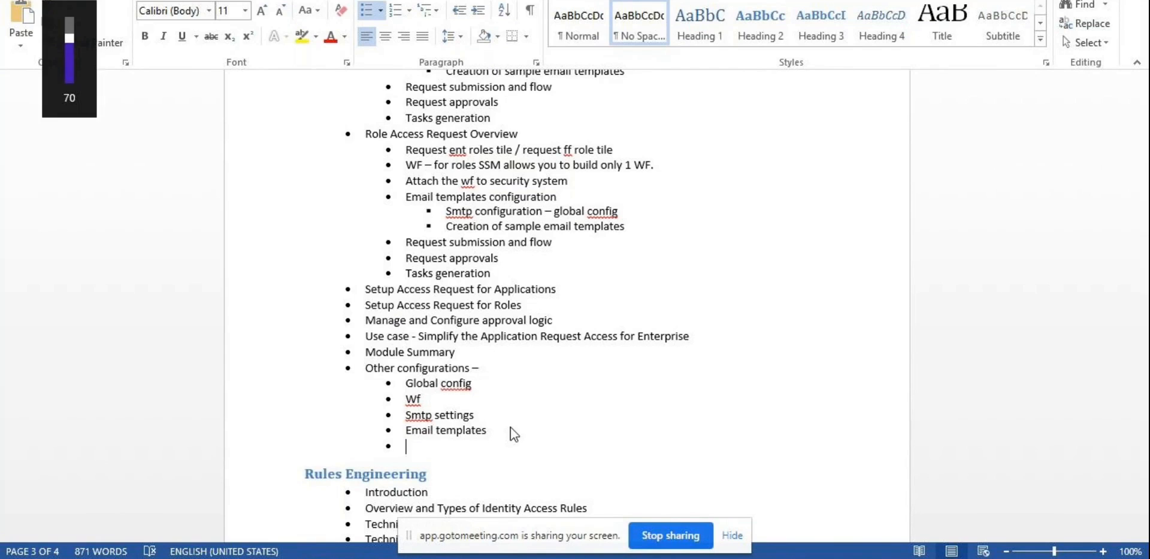
type("Bulk req")
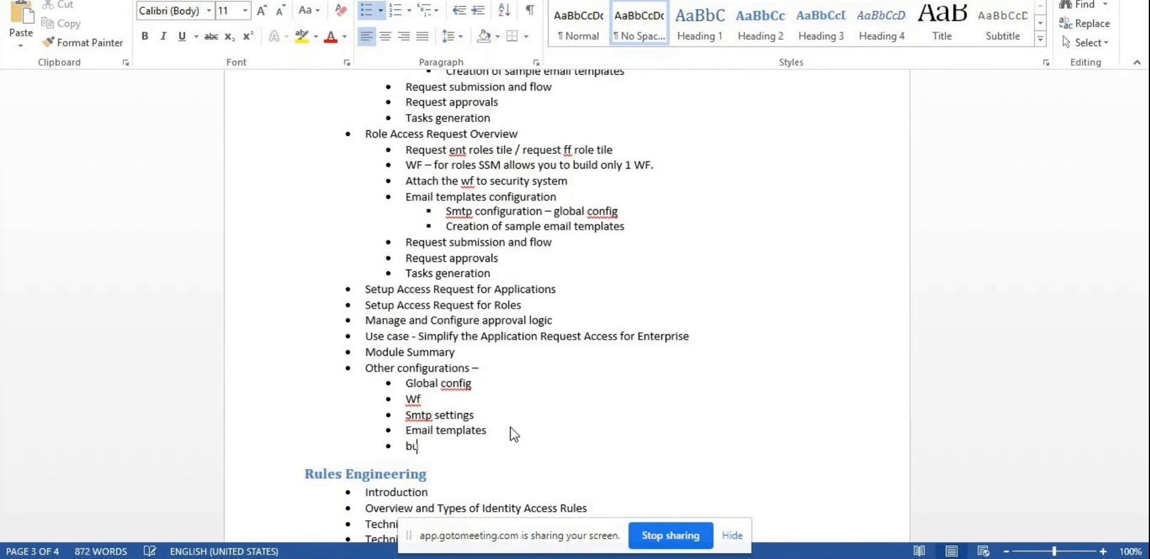
type("uest")
key("BackSpace")
key("BackSpace")
key("BackSpace")
key("BackSpace")
key("BackSpace")
key("BackSpace")
key("BackSpace")
type("user request")
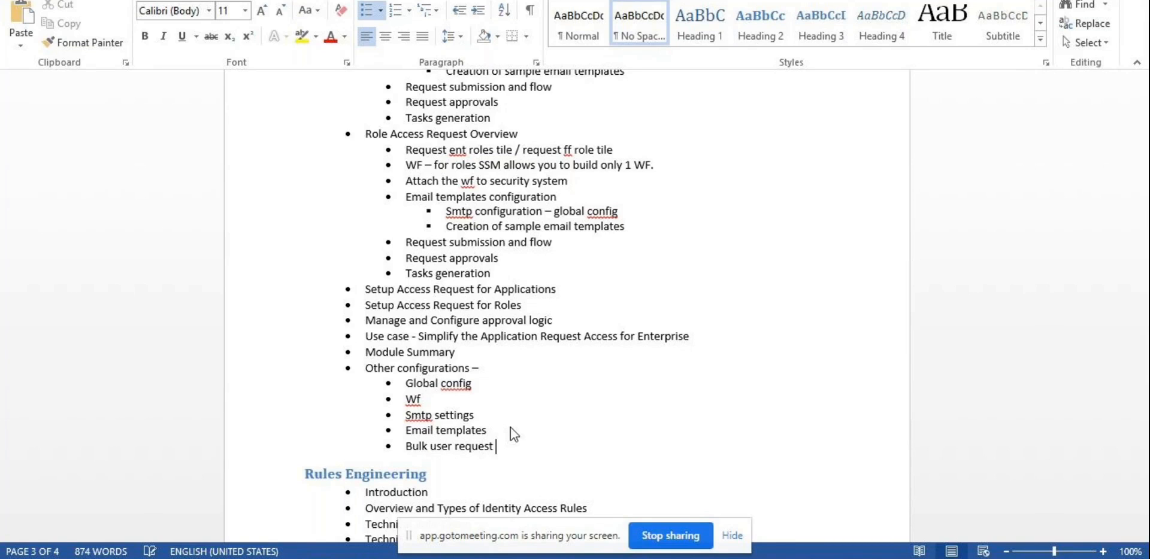
key("Return")
type("Bulk fil")
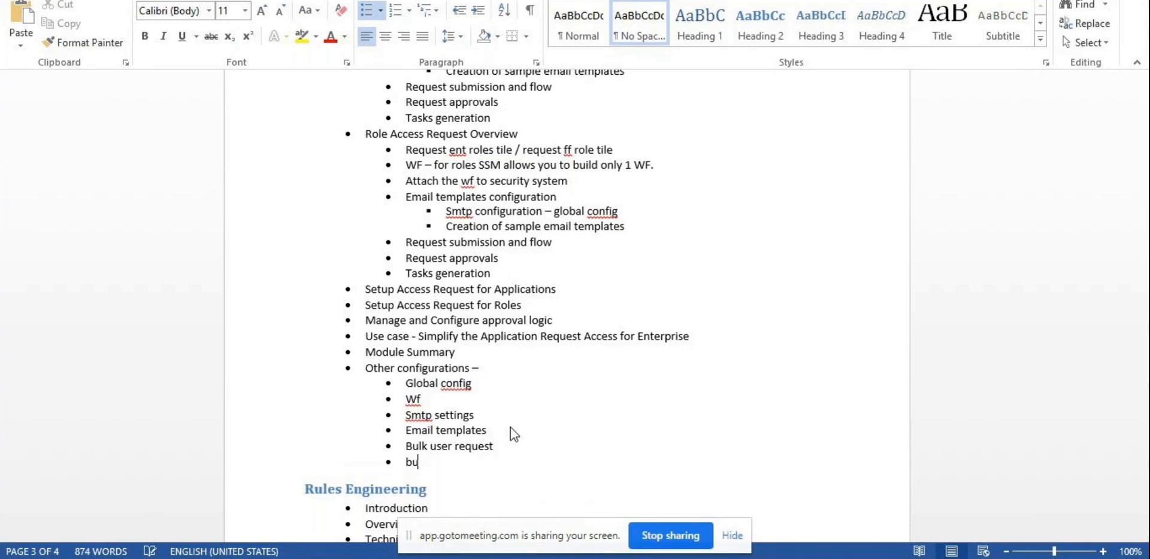
type("e upload request")
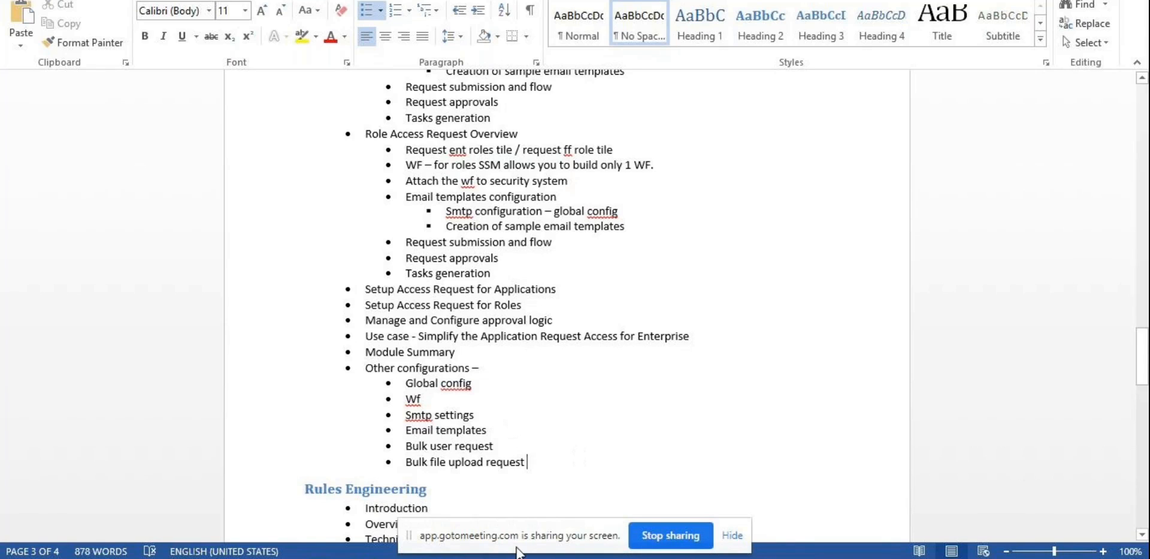
key("alt+Tab")
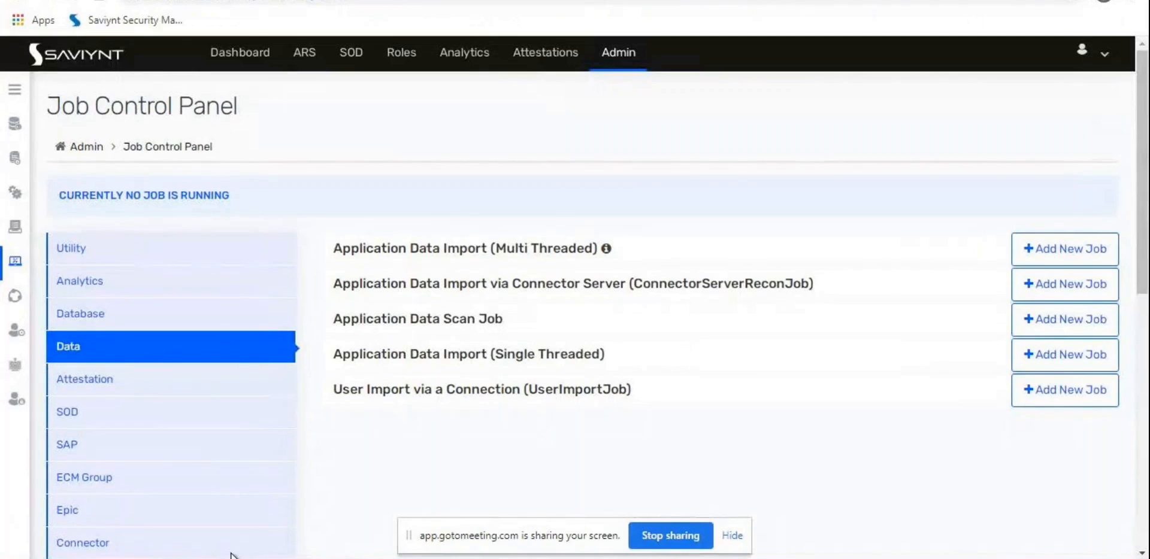
Step: Open the Roles list, sort it by type, and open the AMS Team Lead role
mouse_move(12, 138)
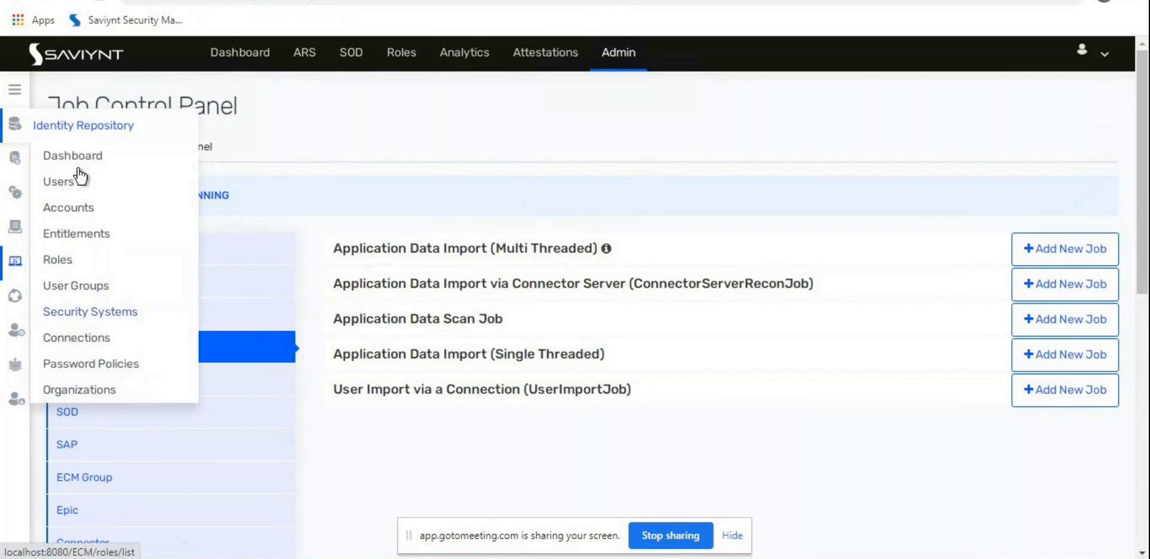
left_click(54, 273)
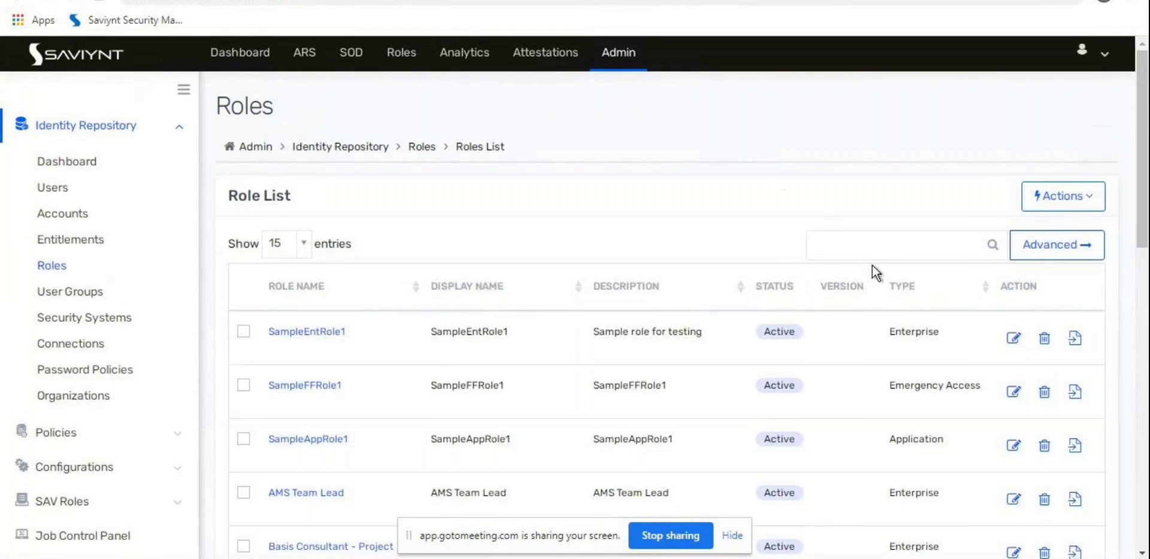
left_click(906, 290)
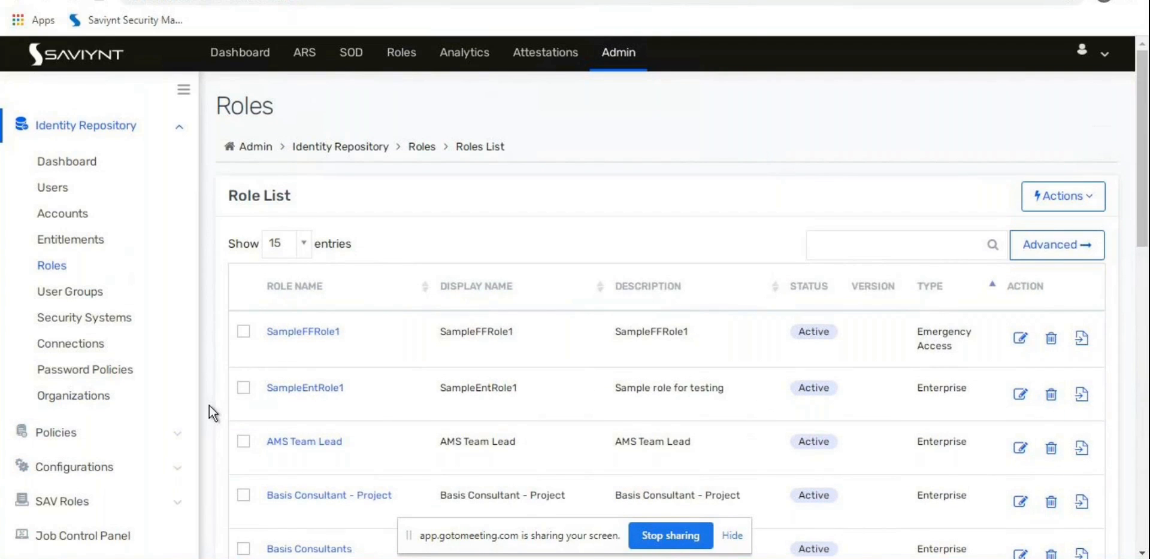
scroll(209, 405, "down", 1)
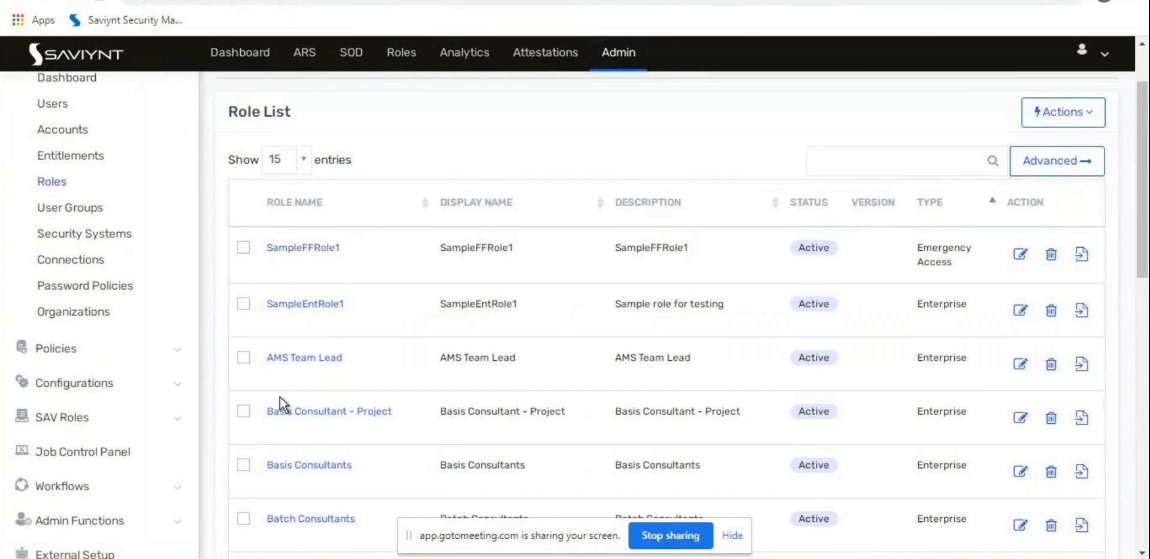
scroll(218, 416, "down", 1)
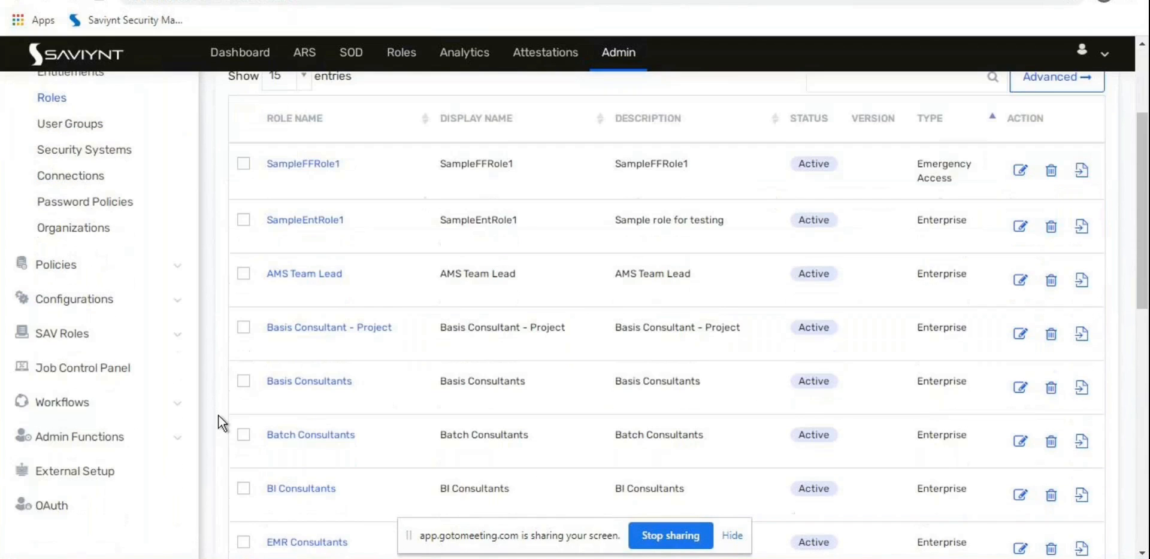
left_click(306, 274)
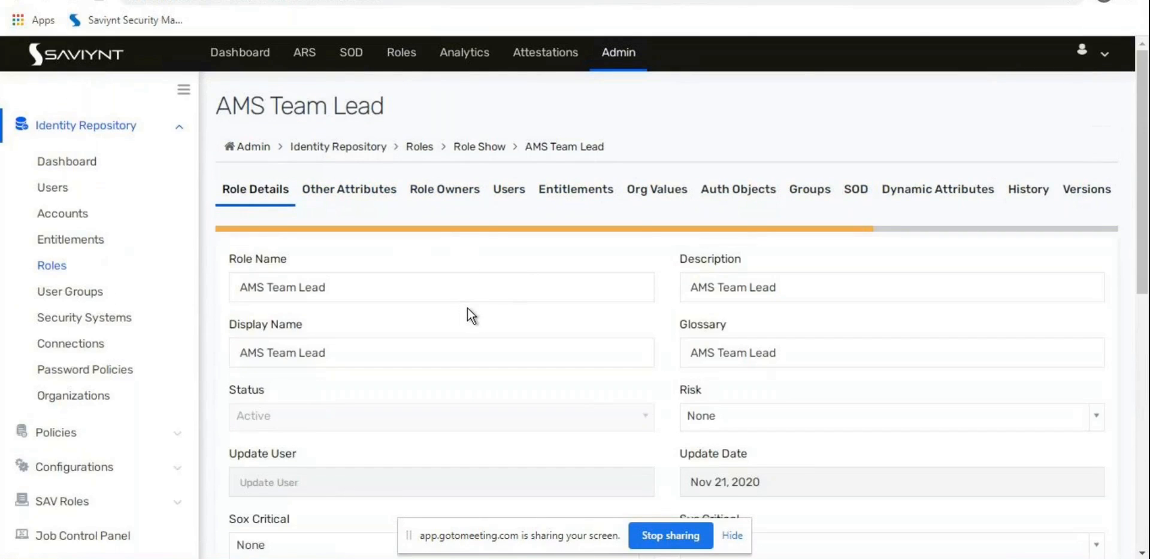
Step: Switch the AMS Team Lead role's Requestable field to False, then back to True
scroll(465, 315, "down", 8)
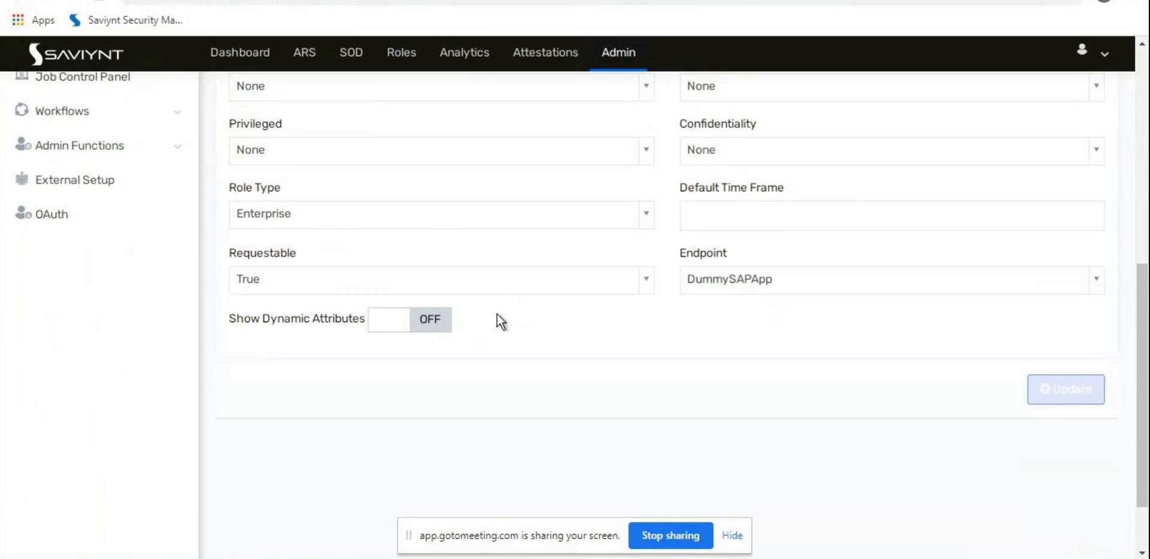
scroll(507, 334, "up", 4)
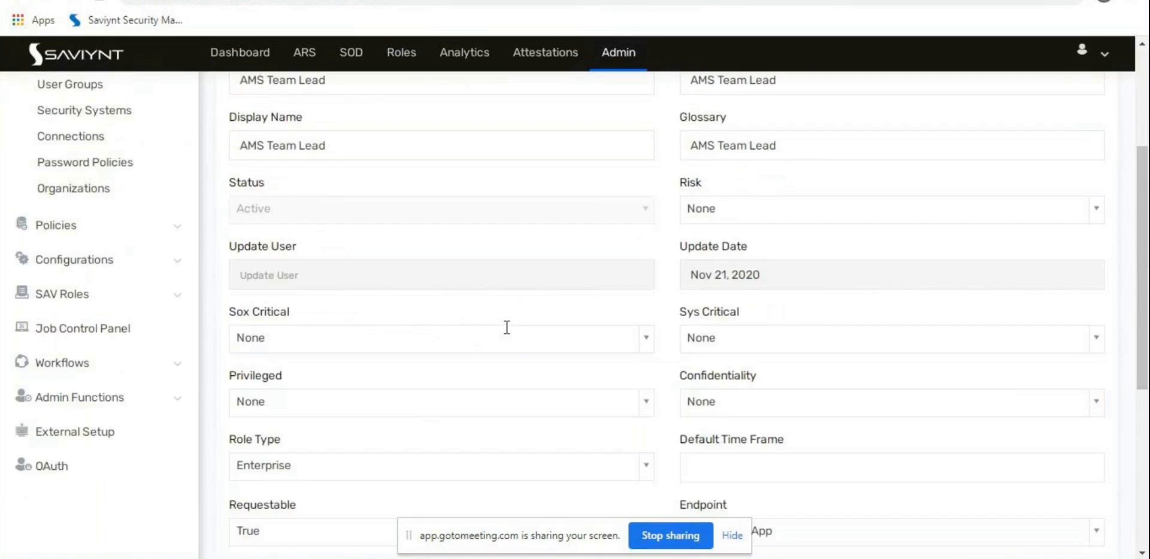
scroll(507, 327, "up", 4)
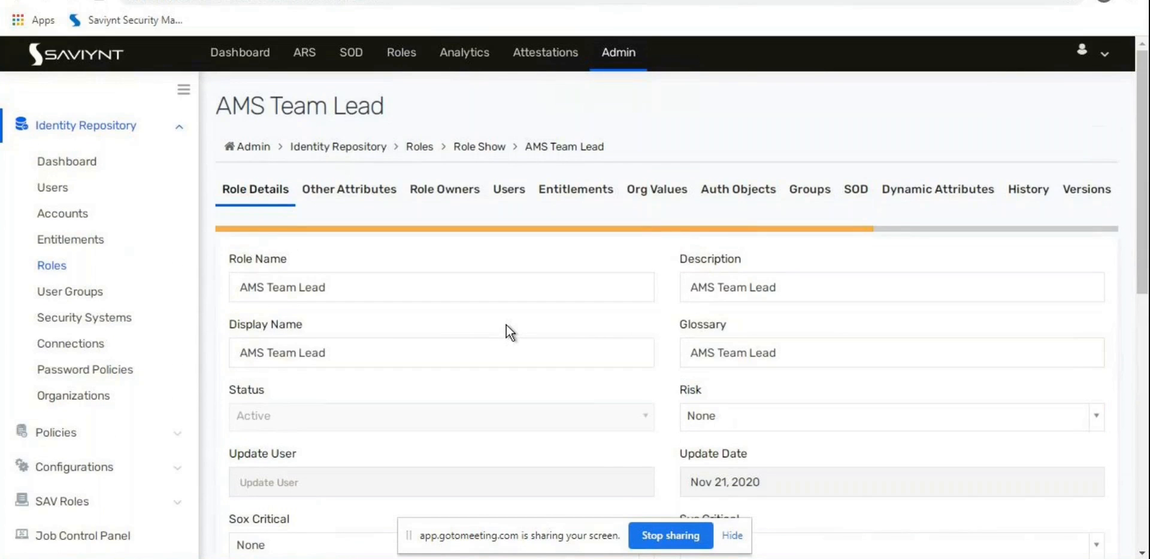
scroll(505, 325, "down", 2)
scroll(505, 325, "up", 2)
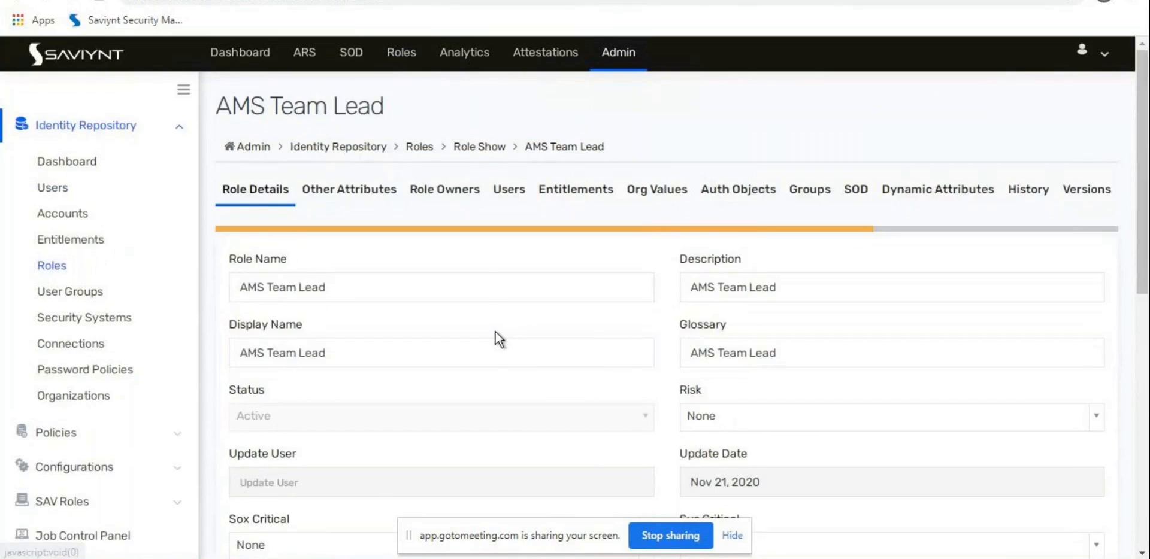
scroll(495, 332, "down", 7)
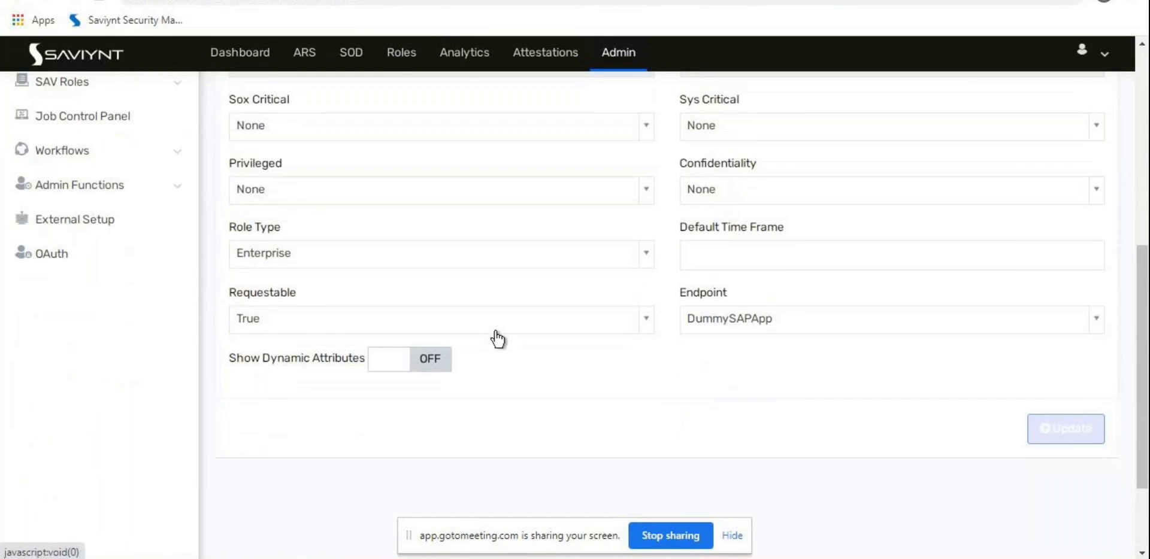
double_click(260, 295)
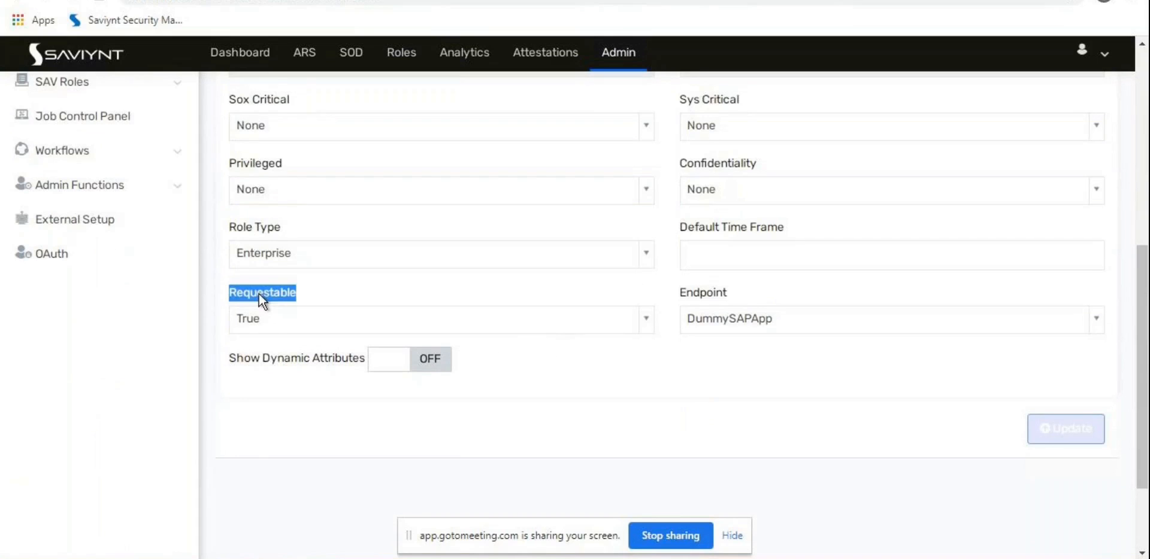
left_click(264, 317)
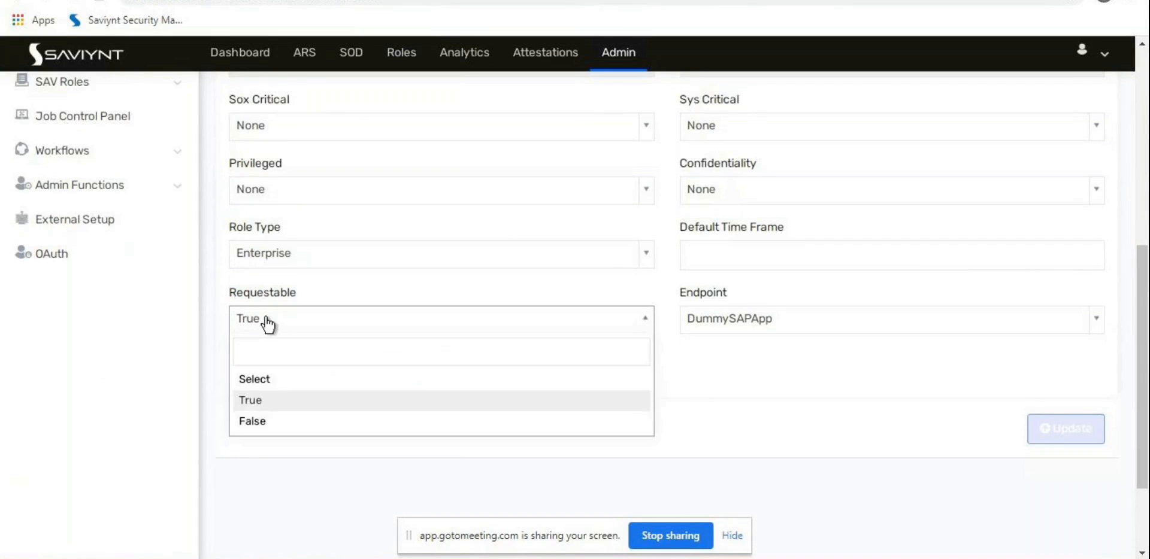
left_click(265, 317)
left_click(265, 317)
left_click(272, 424)
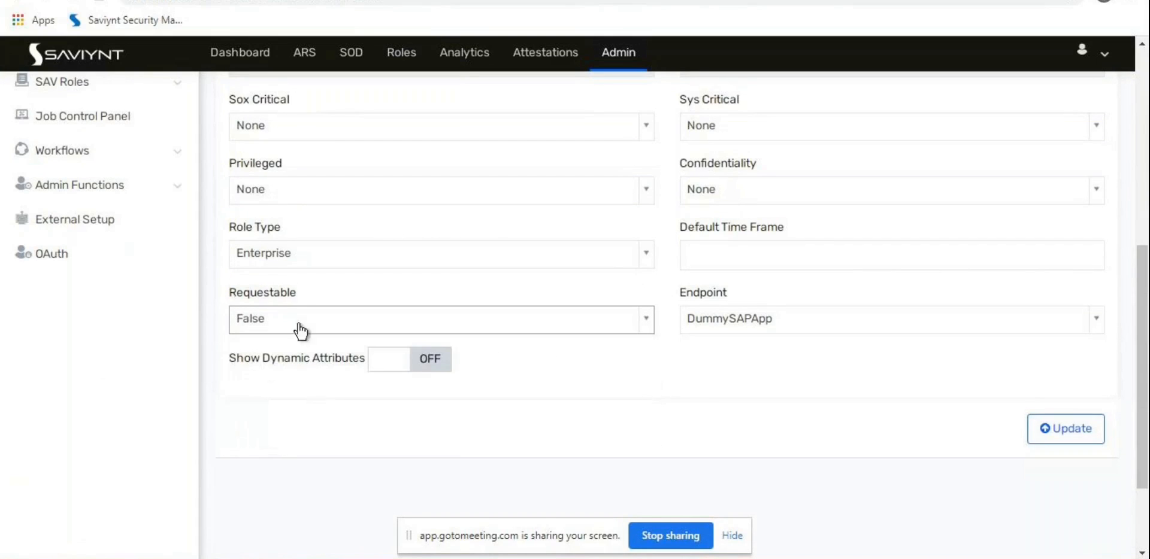
left_click(277, 324)
left_click(286, 402)
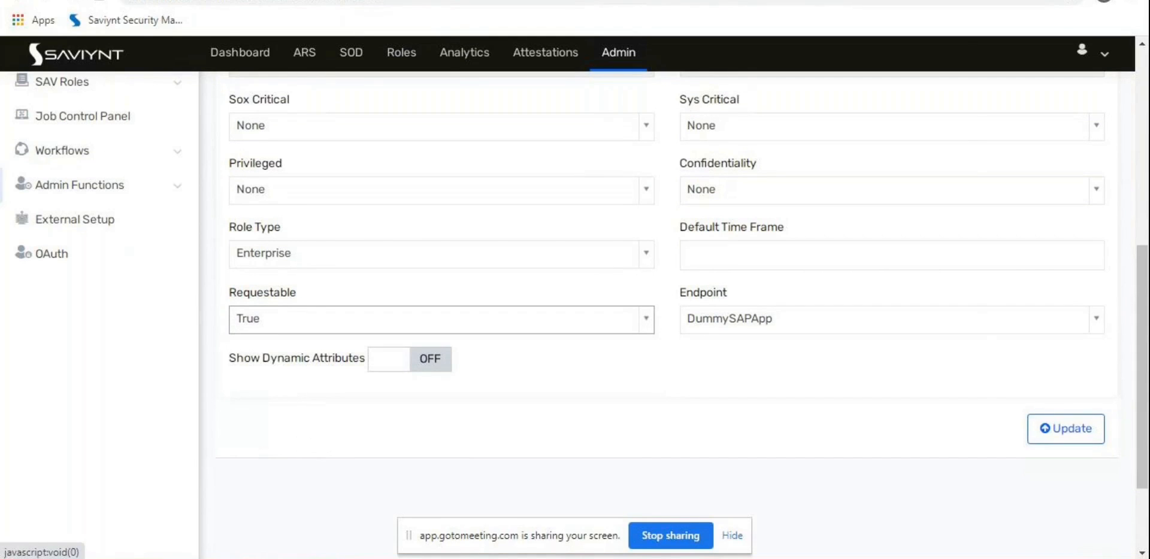
right_click(147, 1)
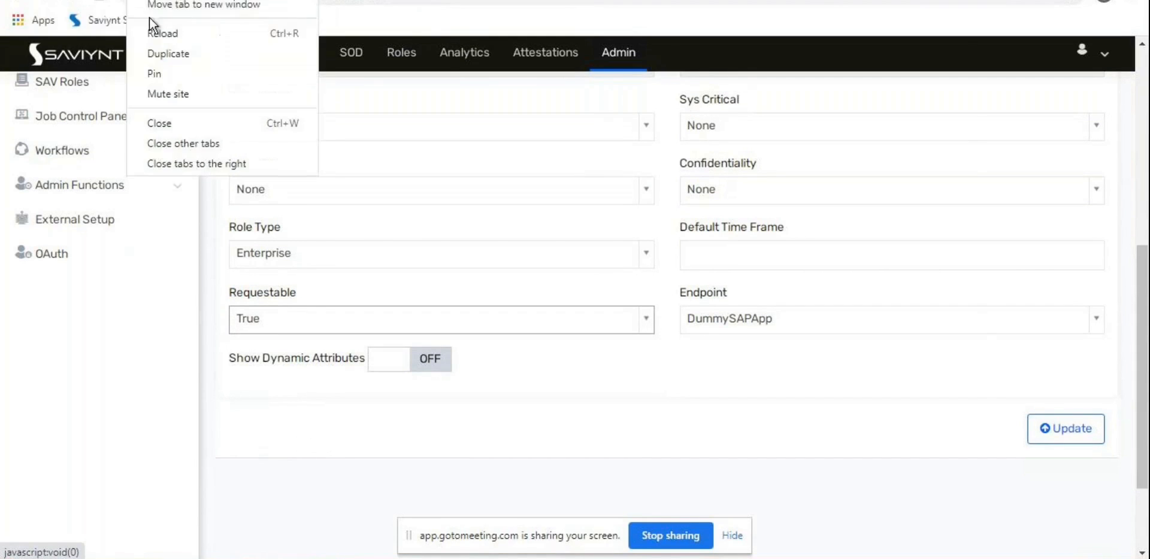
Step: Duplicate the role tab, show the ARS request home there, and return to the role tab
left_click(183, 55)
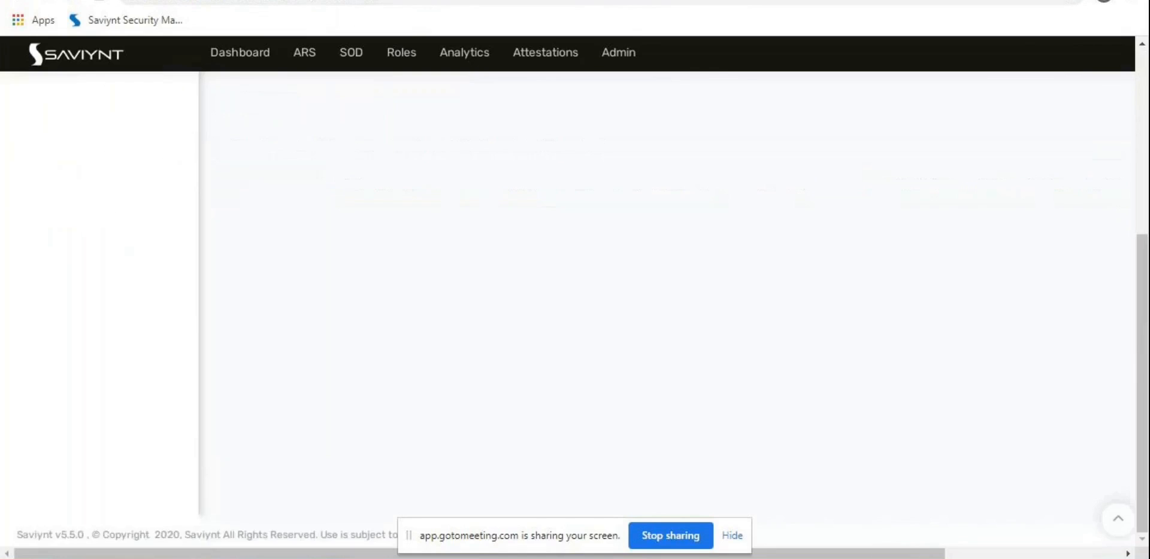
left_click(303, 56)
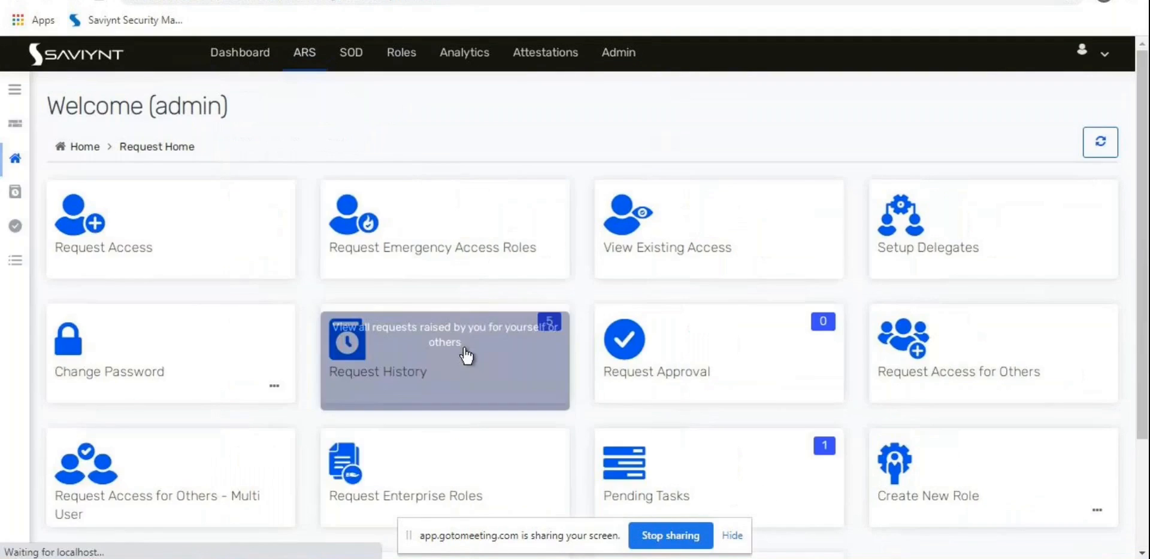
left_click(147, 2)
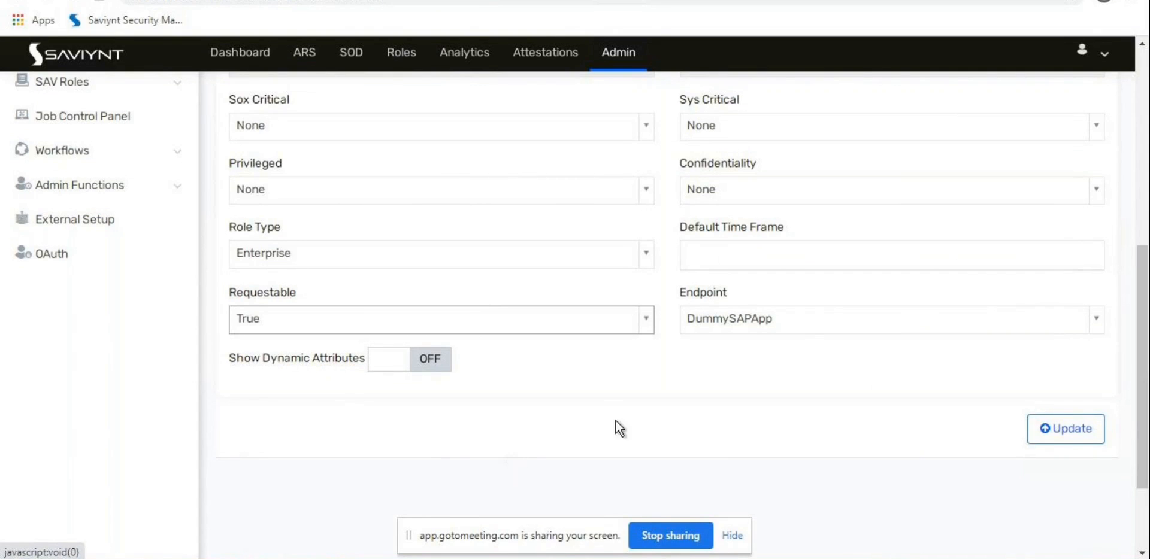
left_click_drag(257, 358, 325, 361)
scroll(319, 408, "up", 6)
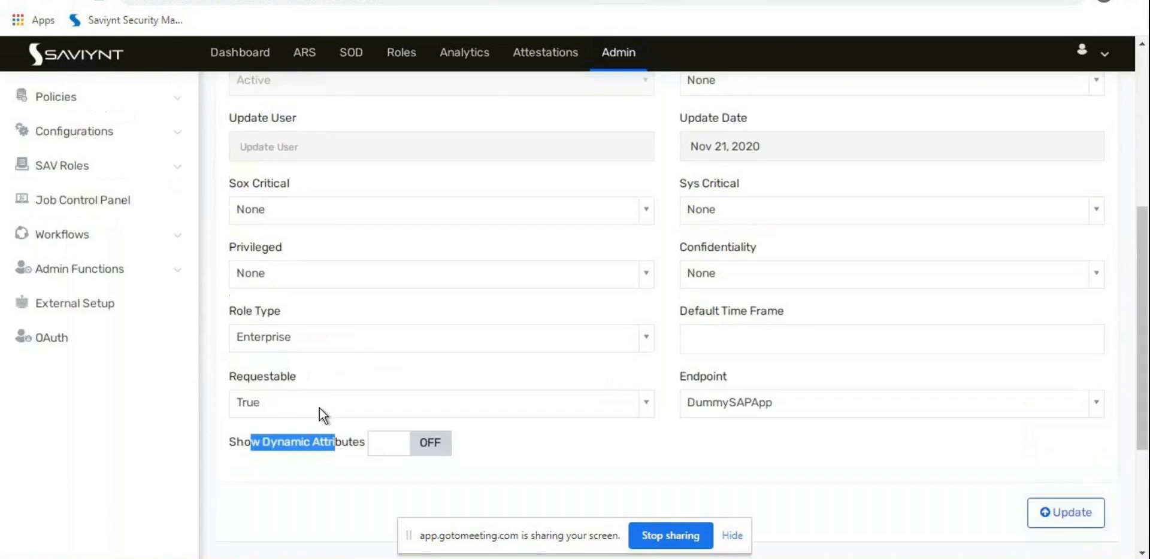
scroll(366, 399, "down", 5)
scroll(337, 440, "up", 6)
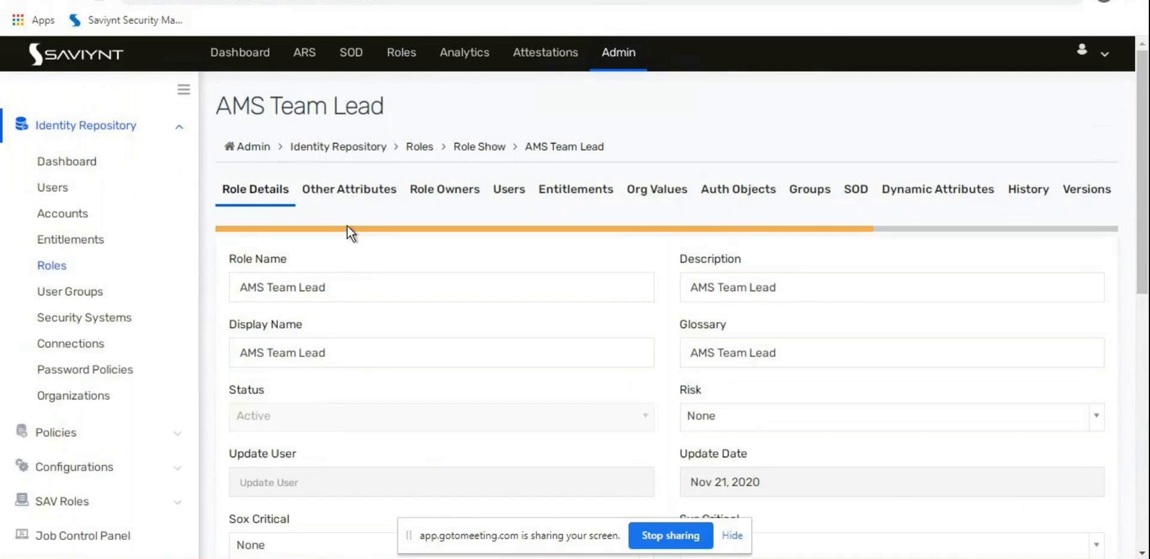
left_click(349, 190)
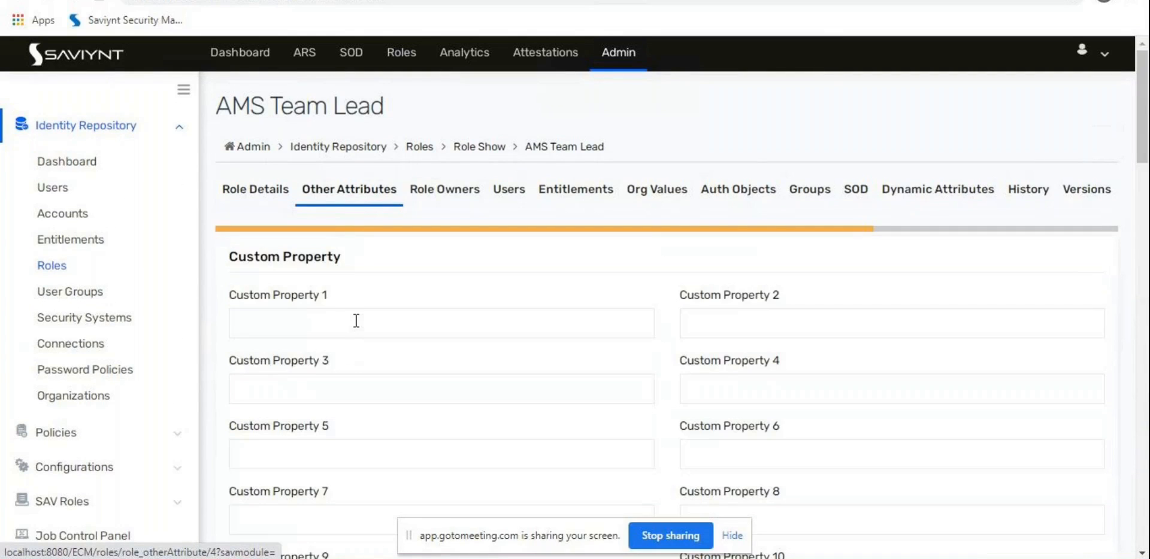
Step: Scroll through the empty Custom Property fields 1 to 10, highlighting Custom Property 1
scroll(355, 321, "down", 14)
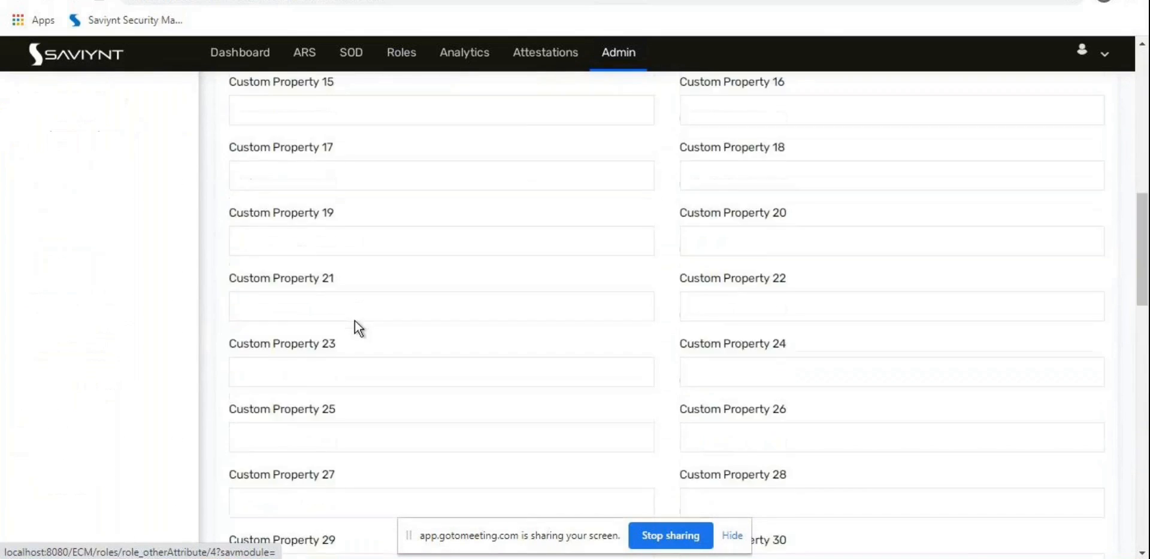
scroll(356, 321, "down", 16)
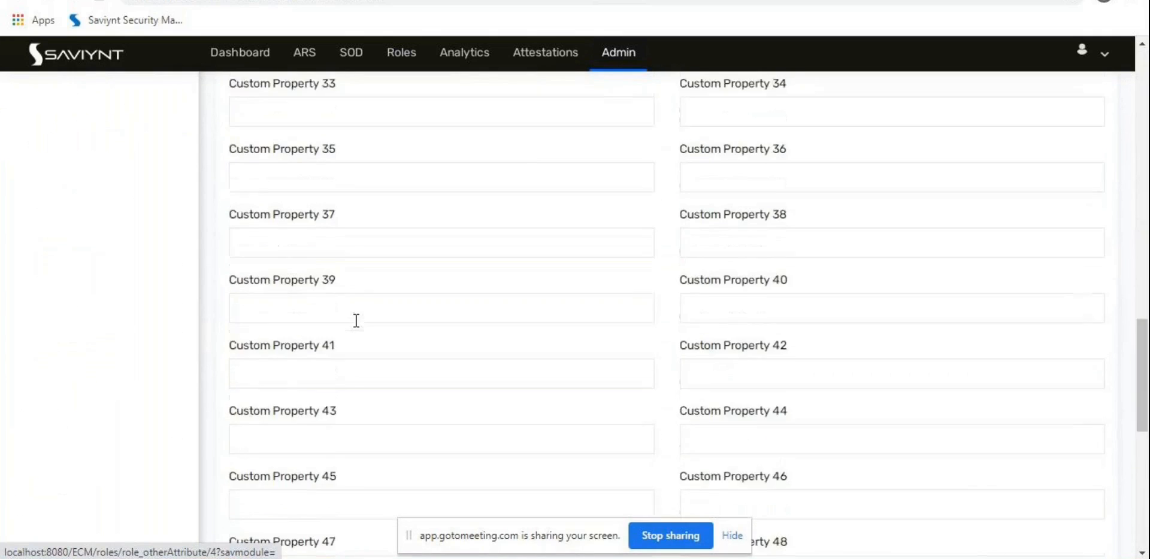
scroll(356, 321, "up", 4)
scroll(355, 321, "up", 20)
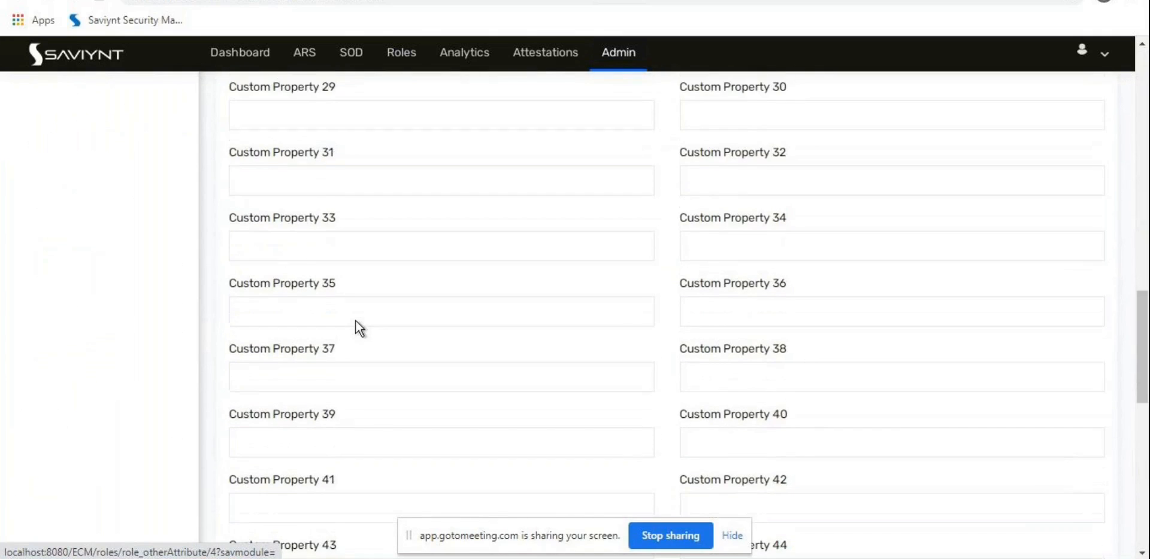
scroll(357, 321, "up", 2)
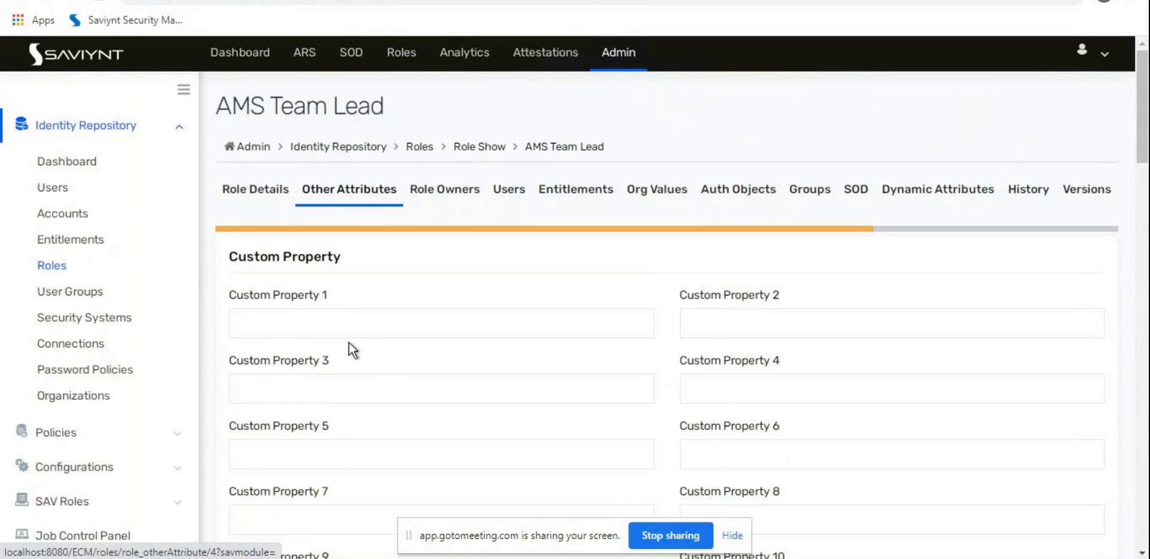
left_click_drag(236, 297, 323, 298)
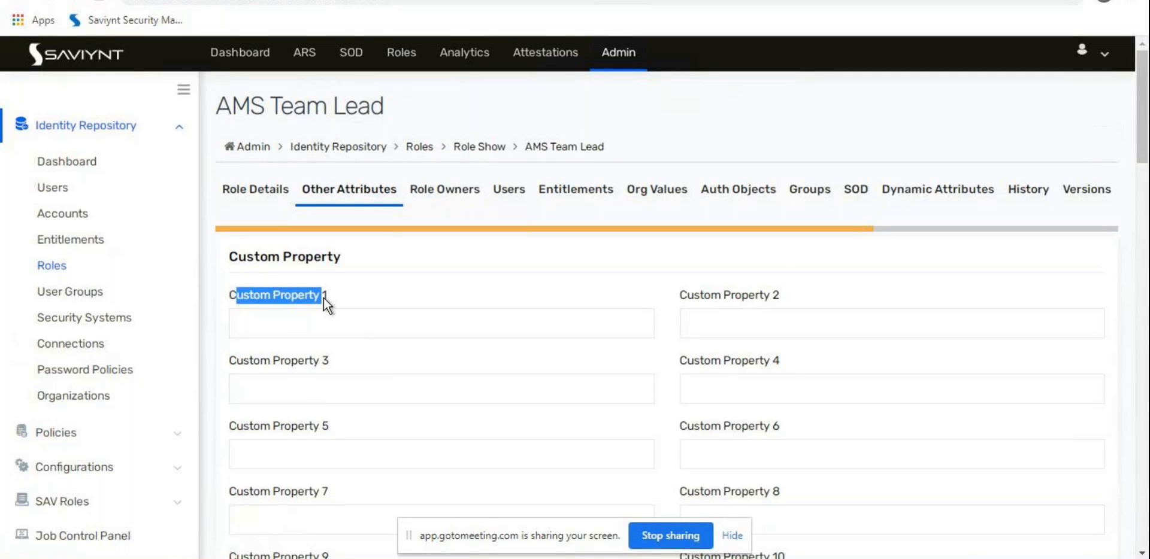
Step: Fill Custom Property 1 with the role-request workflow attribute and Custom Property 2 with Requestable
left_click(331, 317)
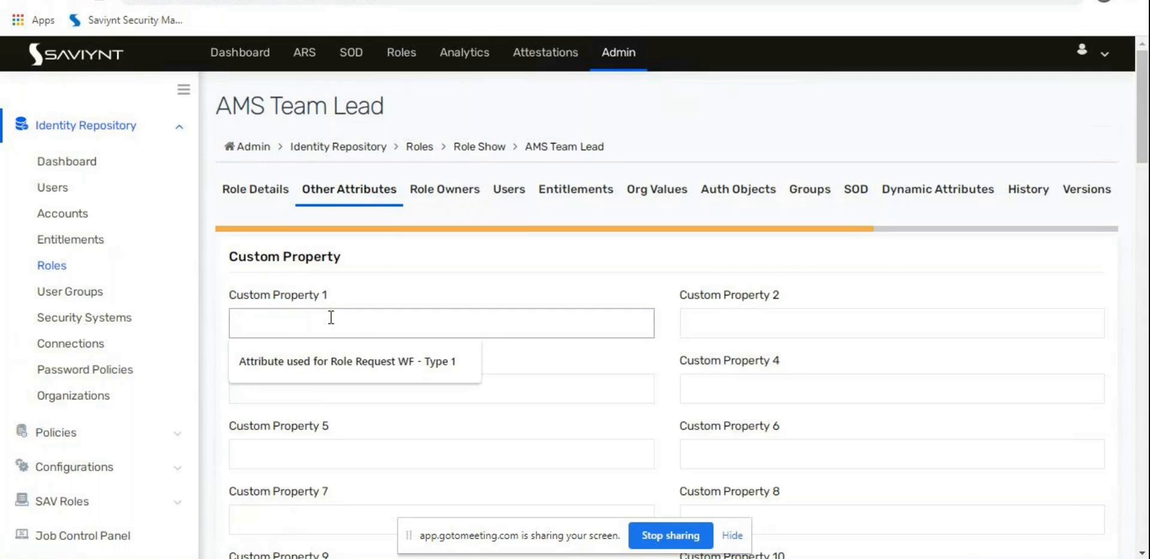
left_click(334, 359)
left_click(773, 315)
left_click(744, 354)
left_click(287, 378)
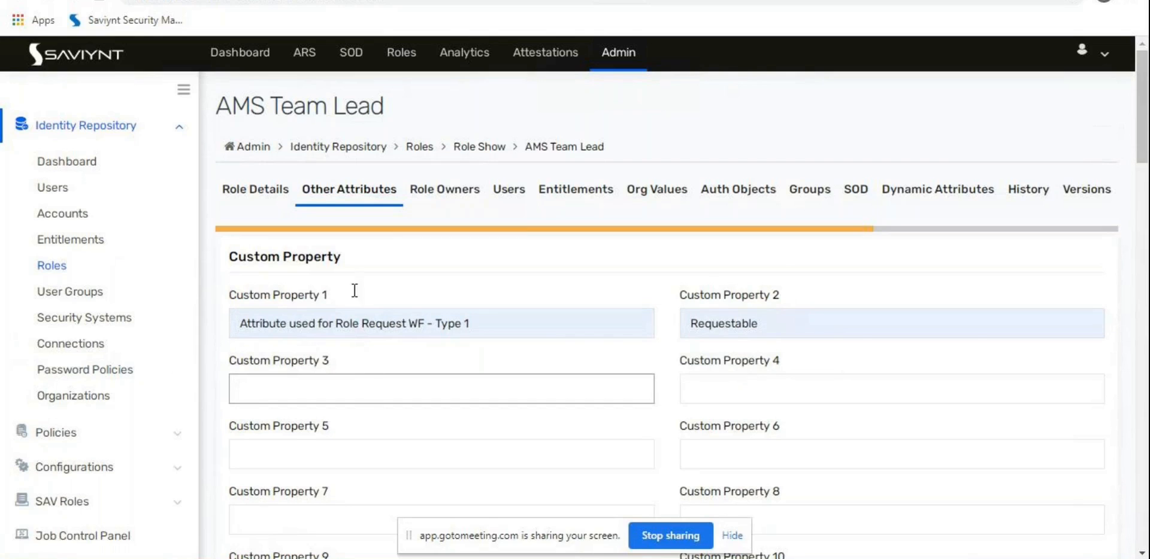
left_click(400, 290)
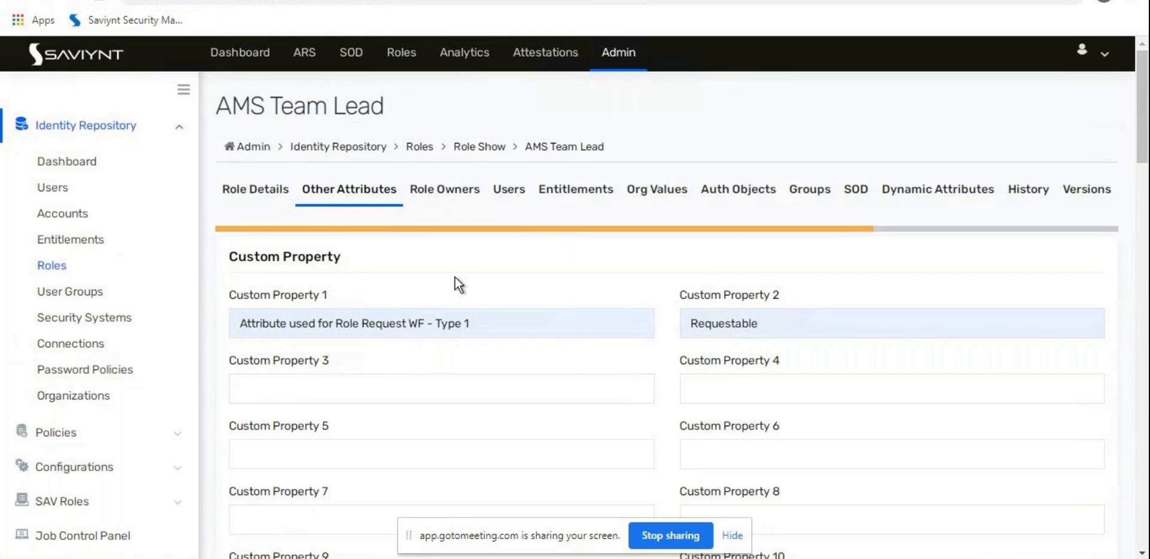
Step: Show the Role Owners tab listing the role's single rank-1 owner
scroll(458, 281, "down", 3)
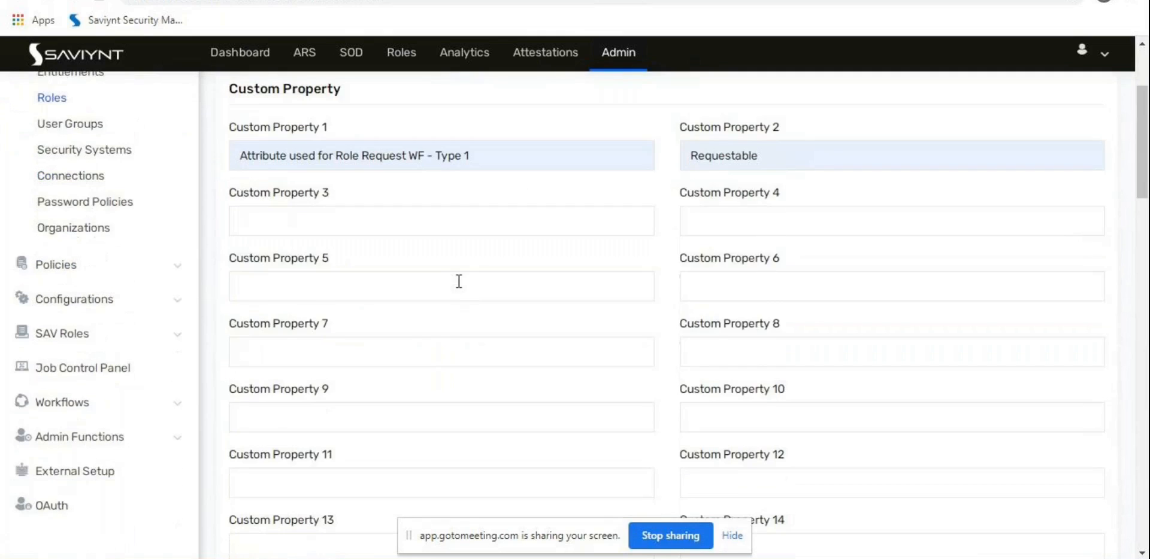
scroll(458, 281, "up", 3)
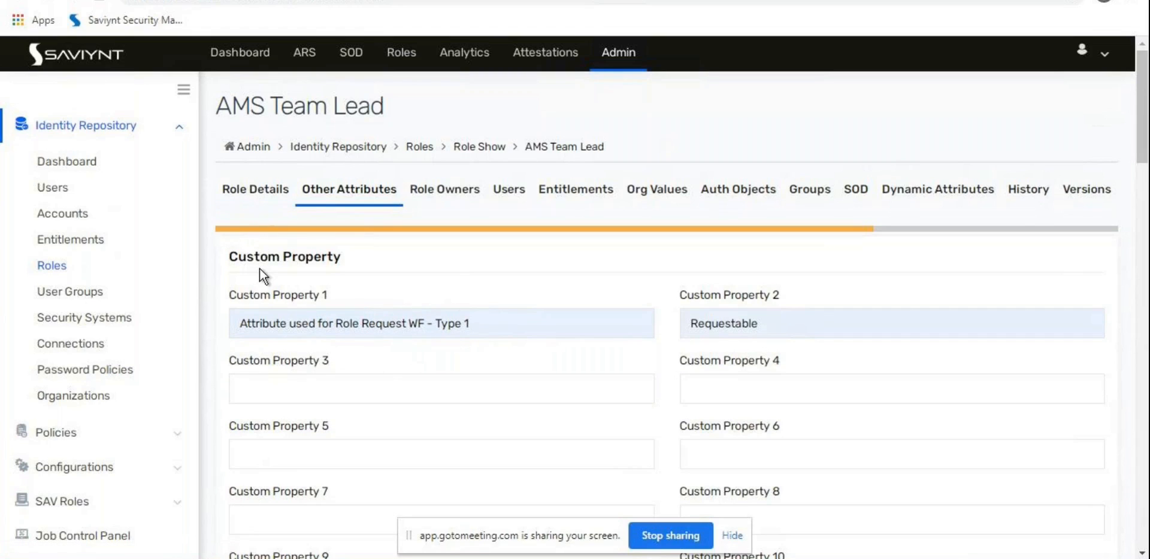
left_click(461, 195)
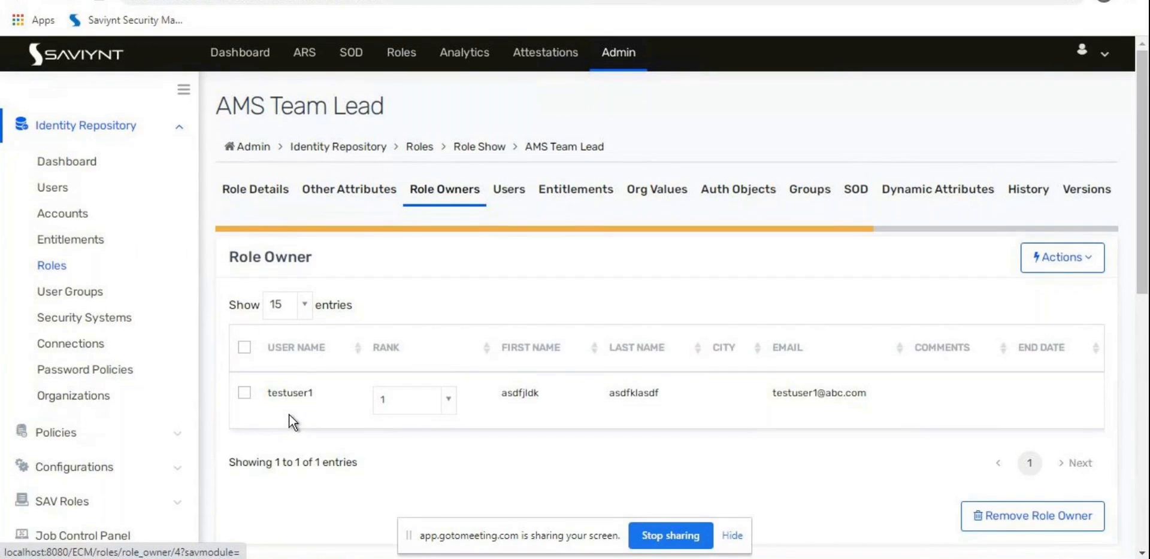
Step: Review testuser1 under Users and entitlements 50000010 and 50000012, then return to Role Details
double_click(288, 394)
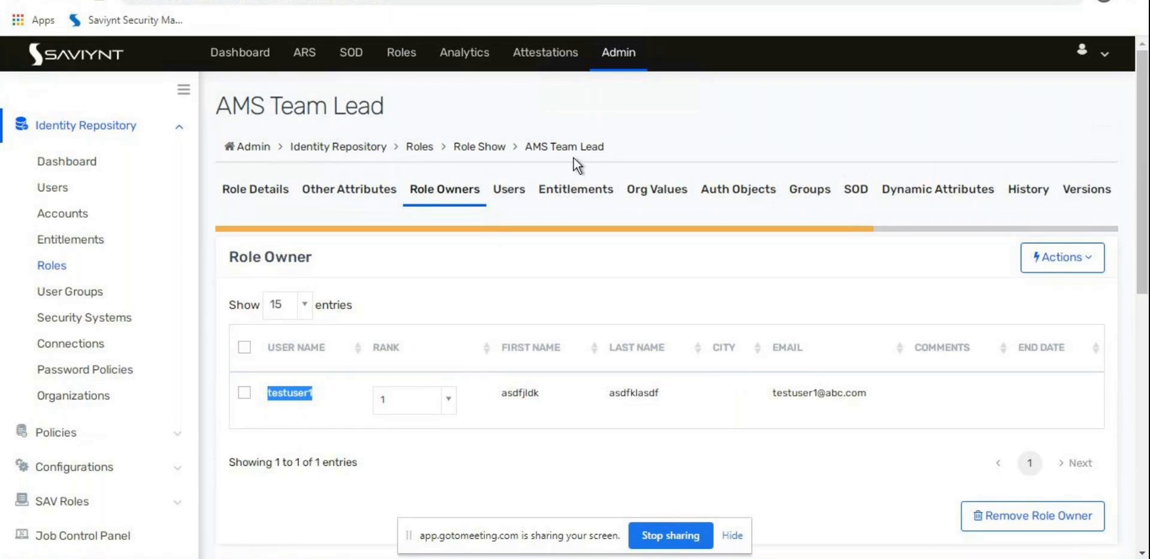
left_click(505, 200)
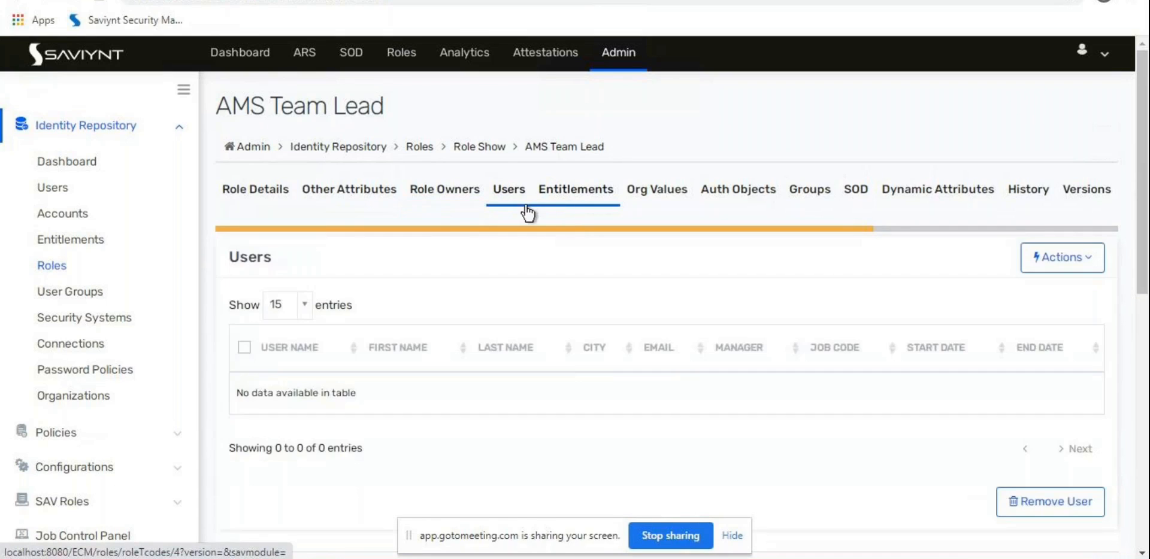
left_click(575, 191)
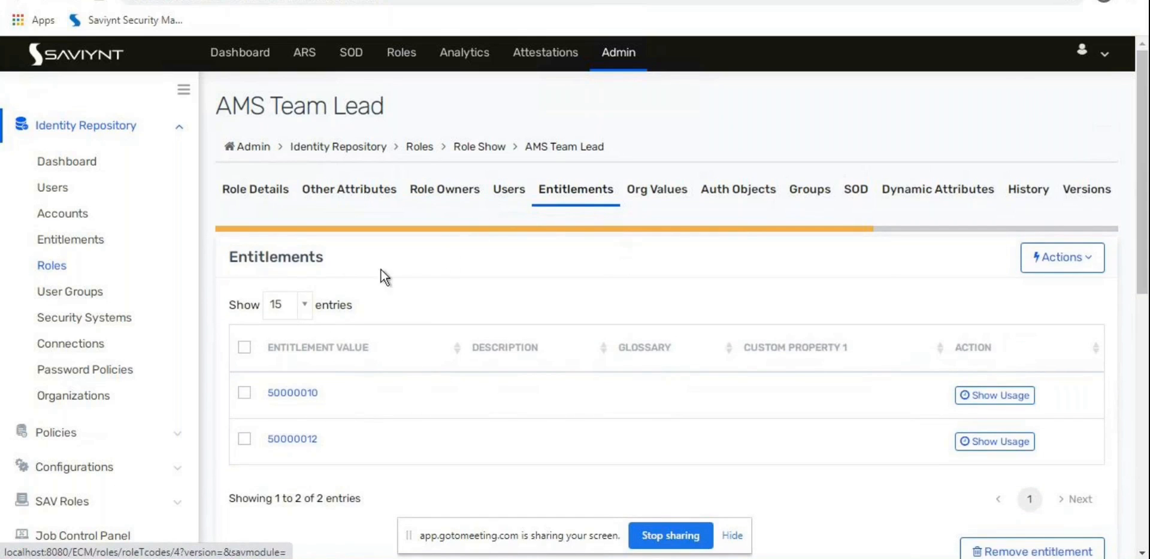
left_click_drag(728, 235, 523, 247)
left_click(255, 189)
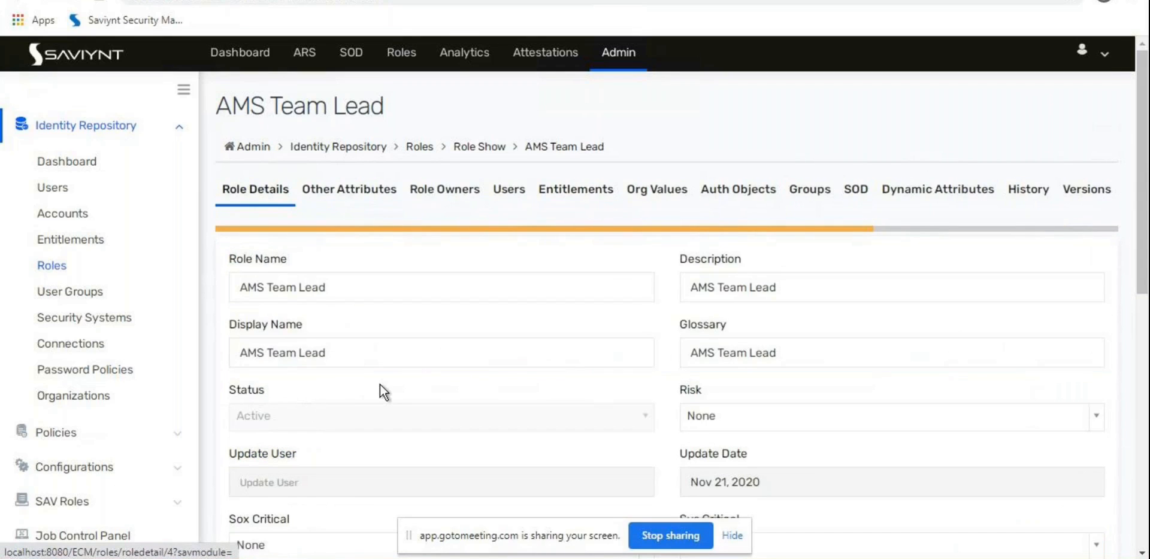
Step: Set the AMS Team Lead role's Endpoint to Select and update the role
scroll(379, 386, "down", 8)
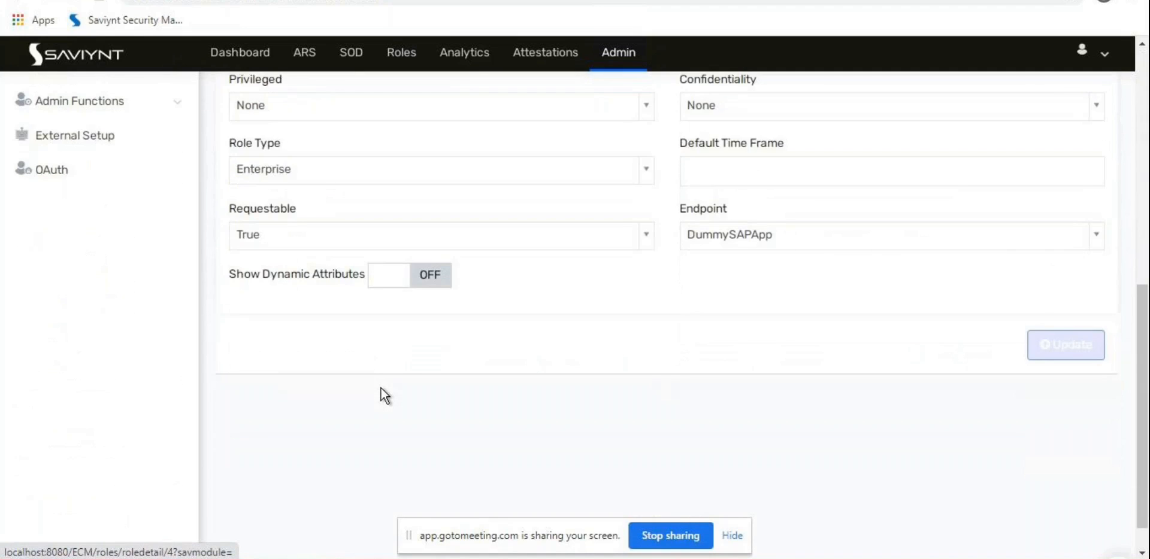
scroll(381, 389, "up", 4)
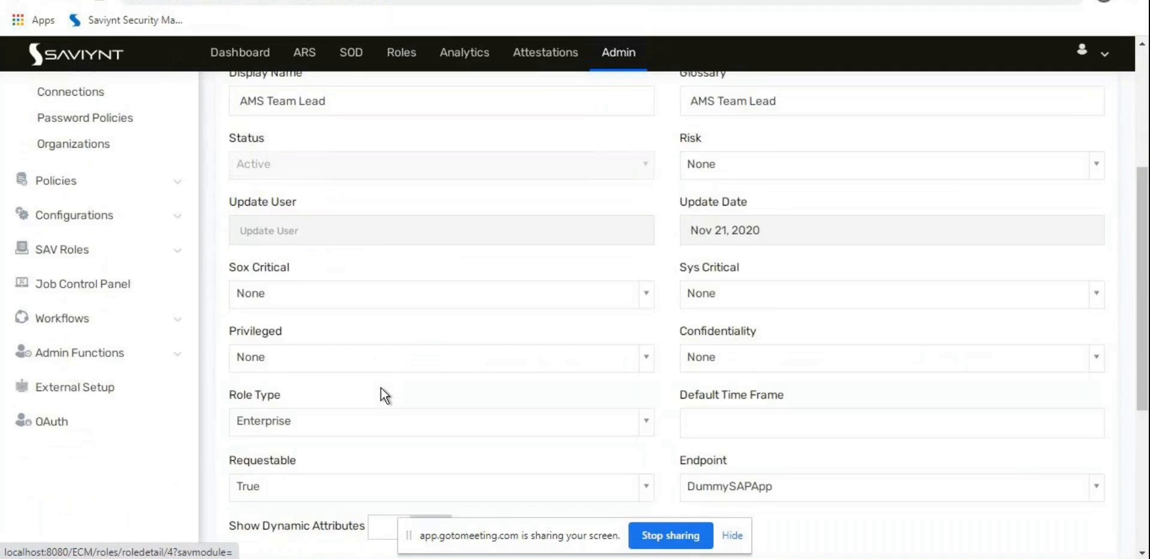
scroll(381, 388, "up", 3)
scroll(385, 397, "down", 8)
left_click(778, 198)
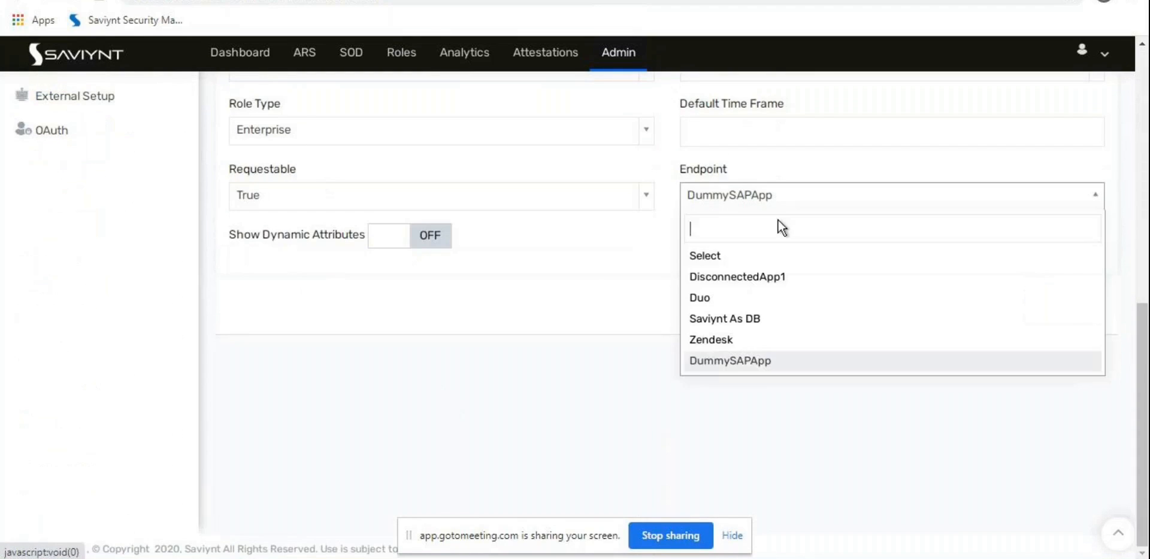
left_click(717, 258)
left_click(1085, 319)
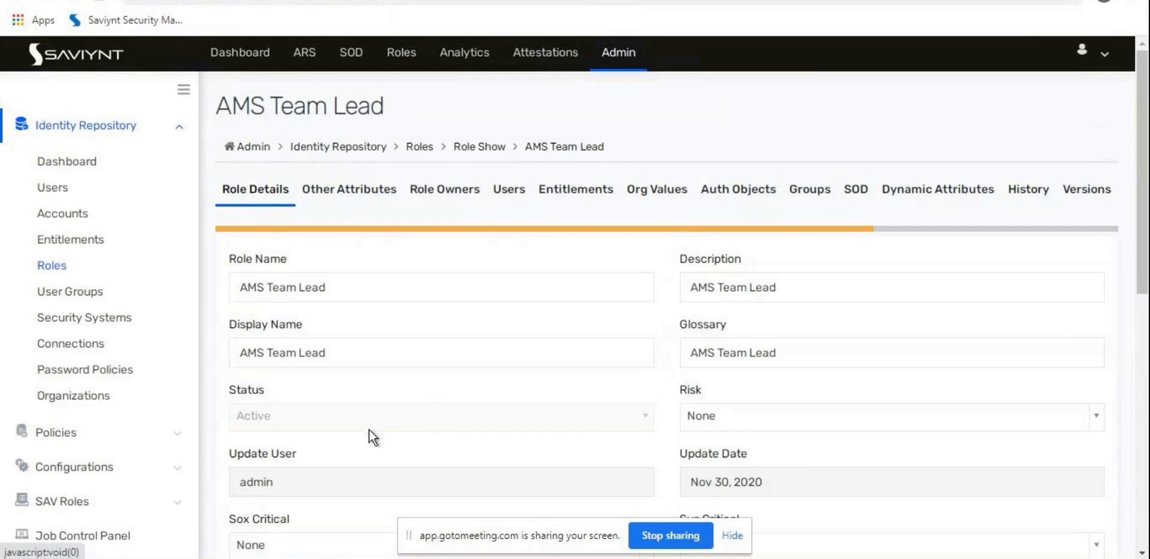
Step: Expand Configurations in the sidebar and open Global Configurations
scroll(365, 430, "down", 3)
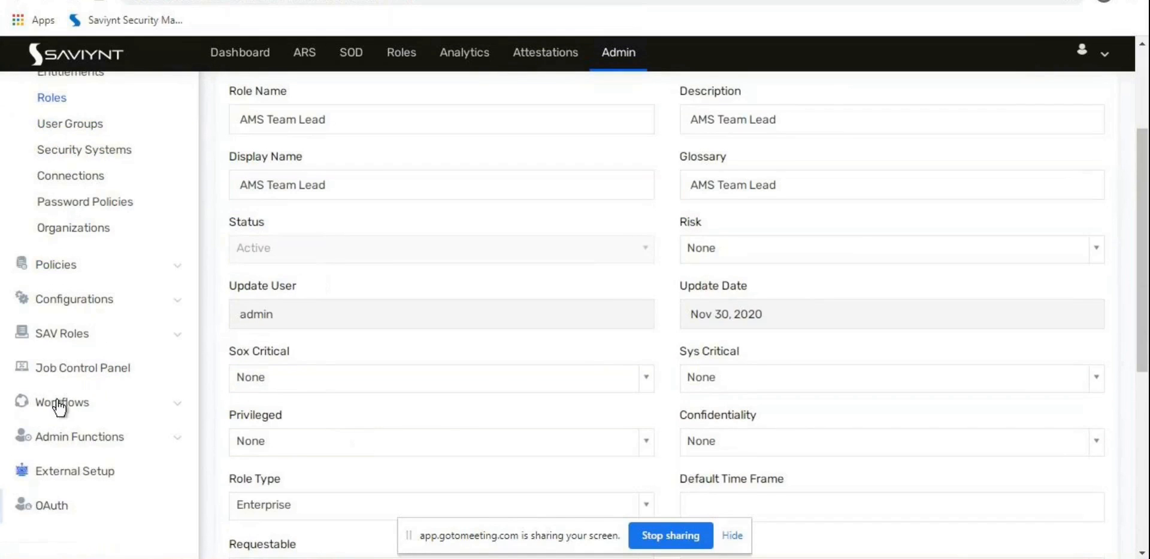
left_click(120, 300)
scroll(122, 306, "up", 1)
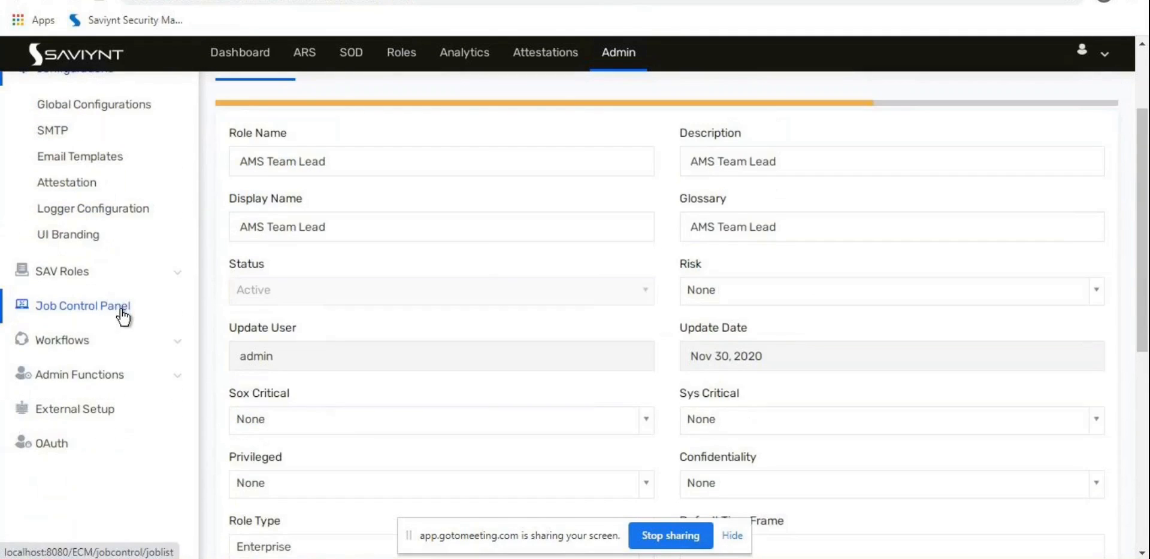
scroll(122, 311, "up", 2)
scroll(122, 318, "up", 1)
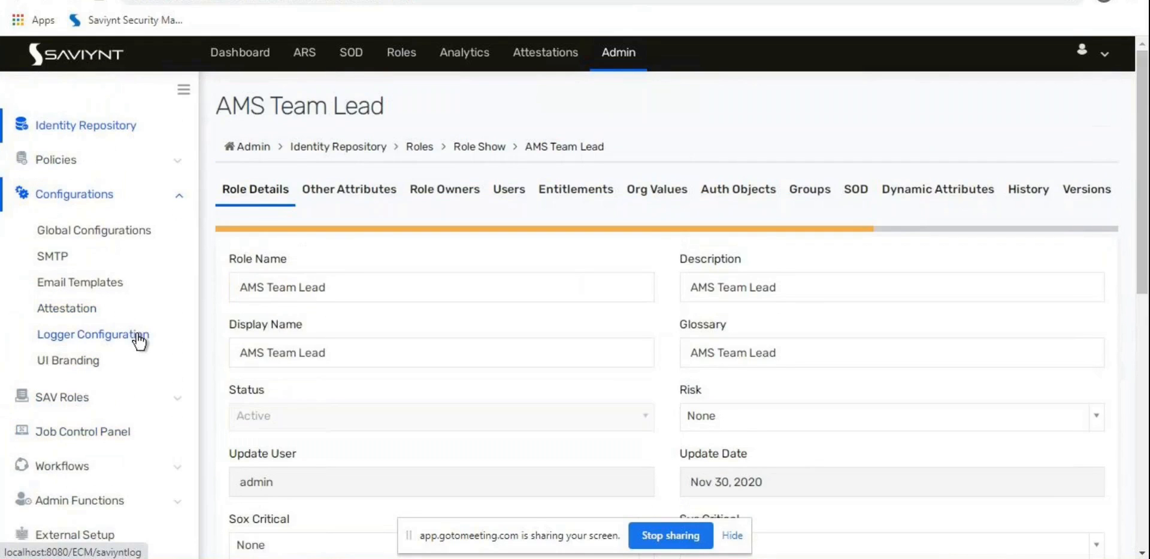
left_click(133, 233)
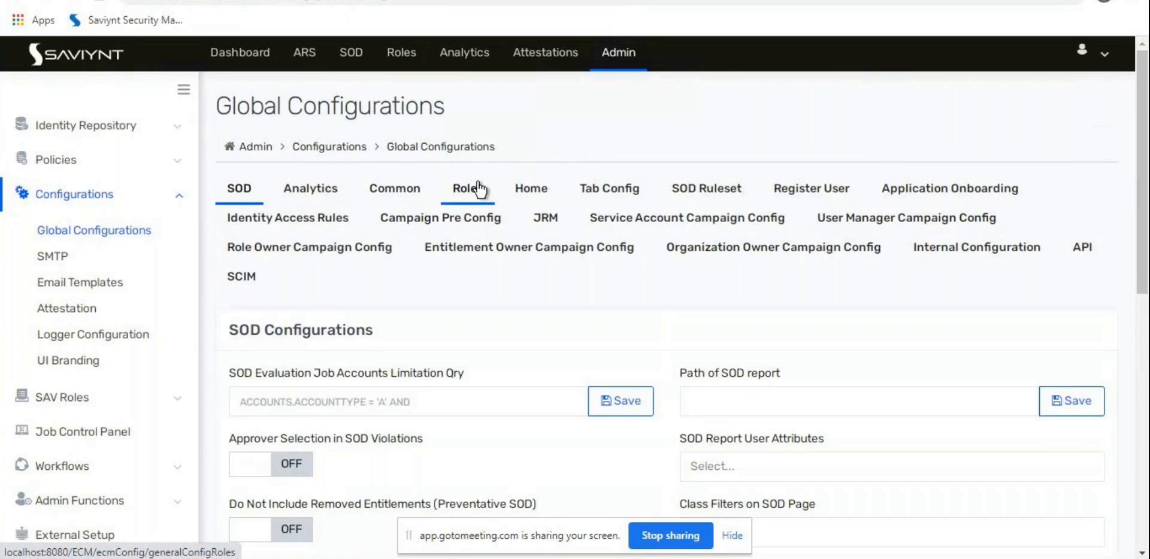
Step: Move from the Home tab to the Roles tab of Global Configurations
left_click(520, 191)
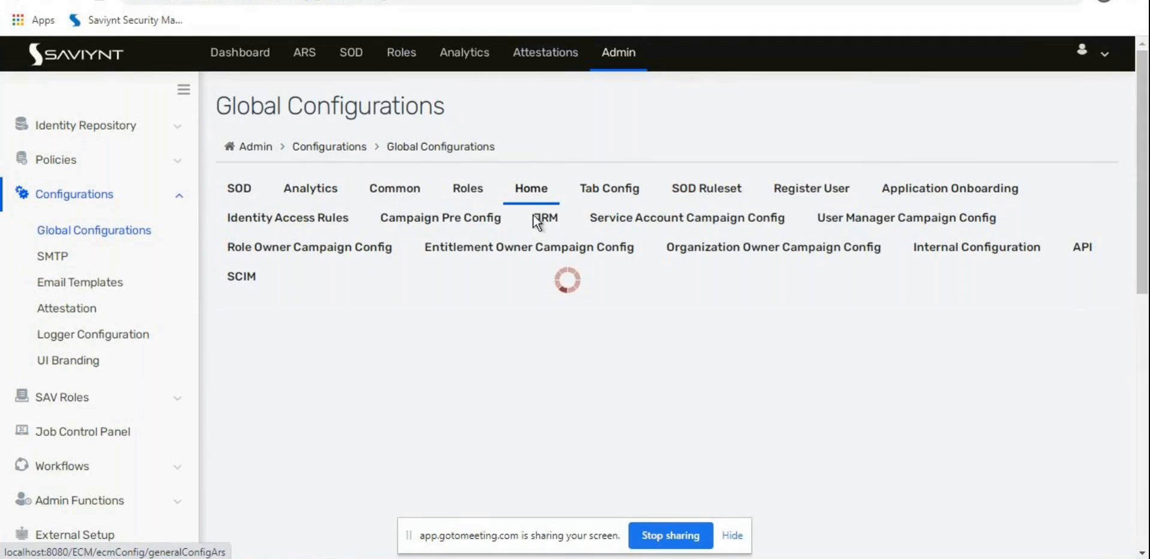
left_click(466, 189)
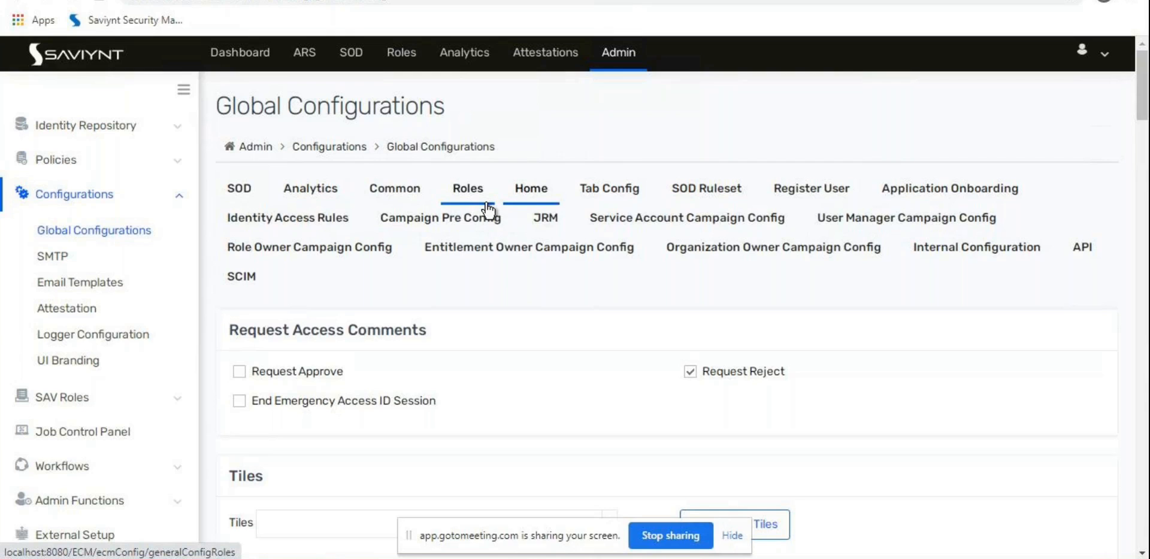
left_click(461, 198)
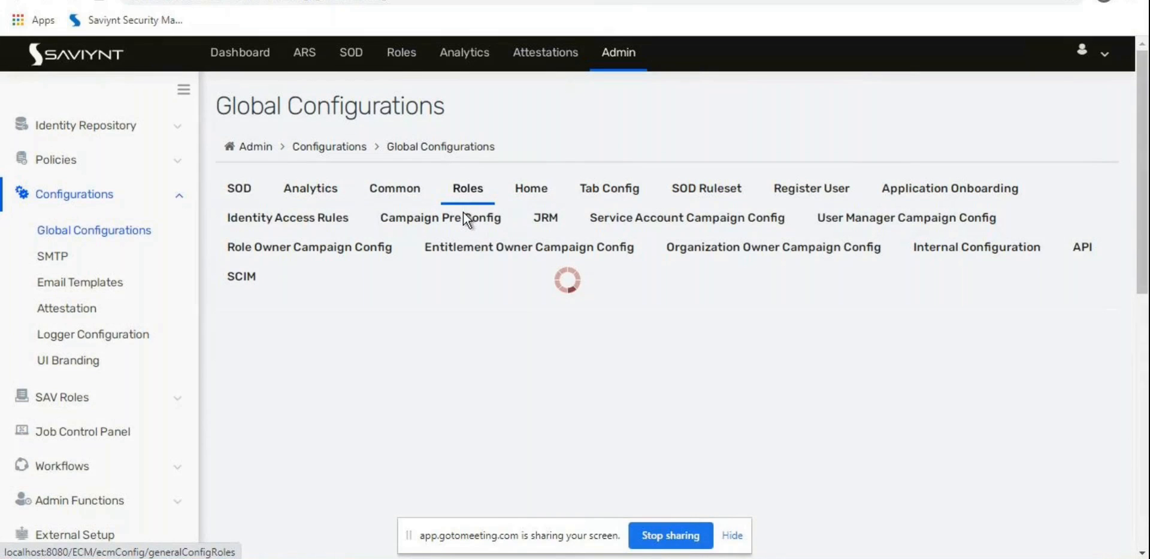
scroll(465, 221, "down", 3)
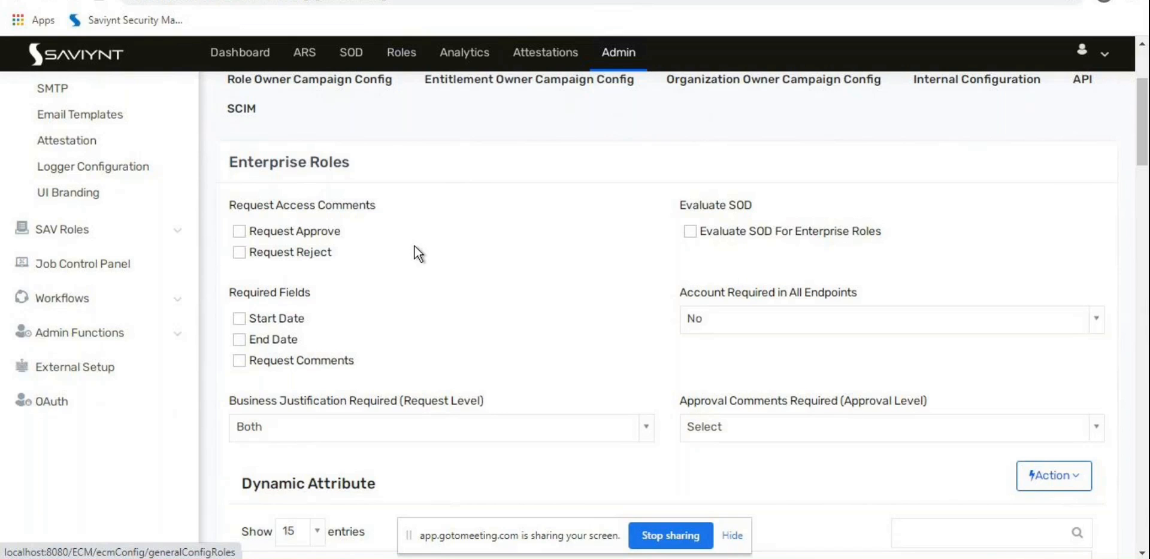
scroll(414, 246, "down", 4)
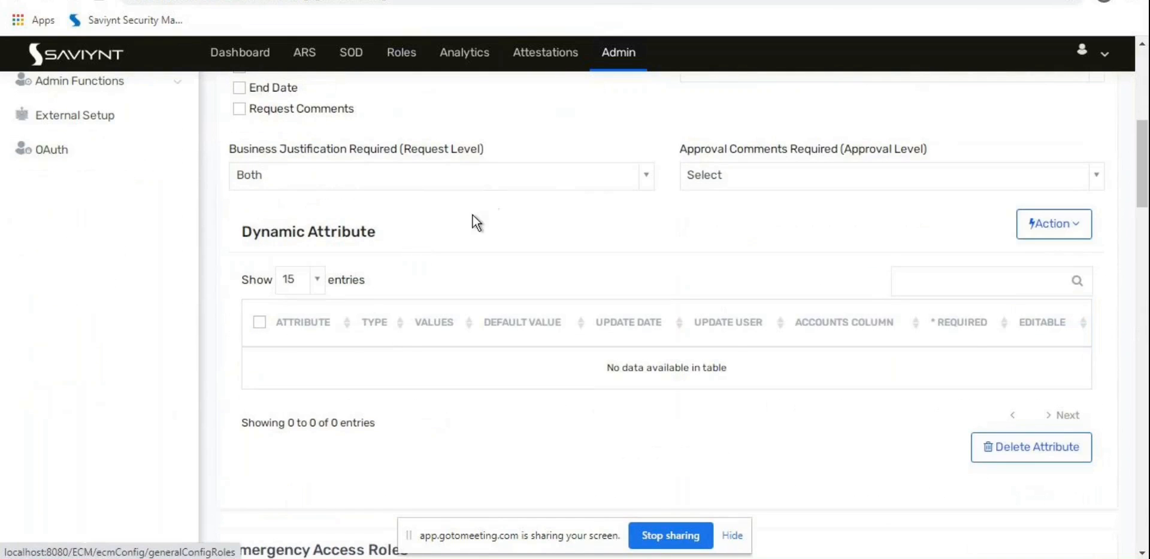
scroll(474, 217, "down", 1)
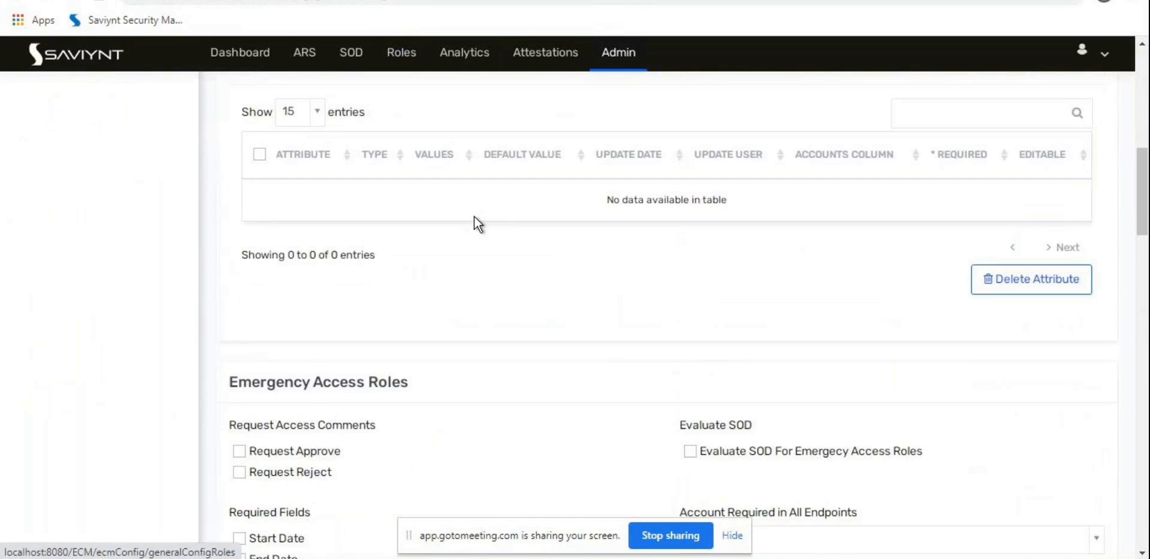
scroll(475, 217, "down", 7)
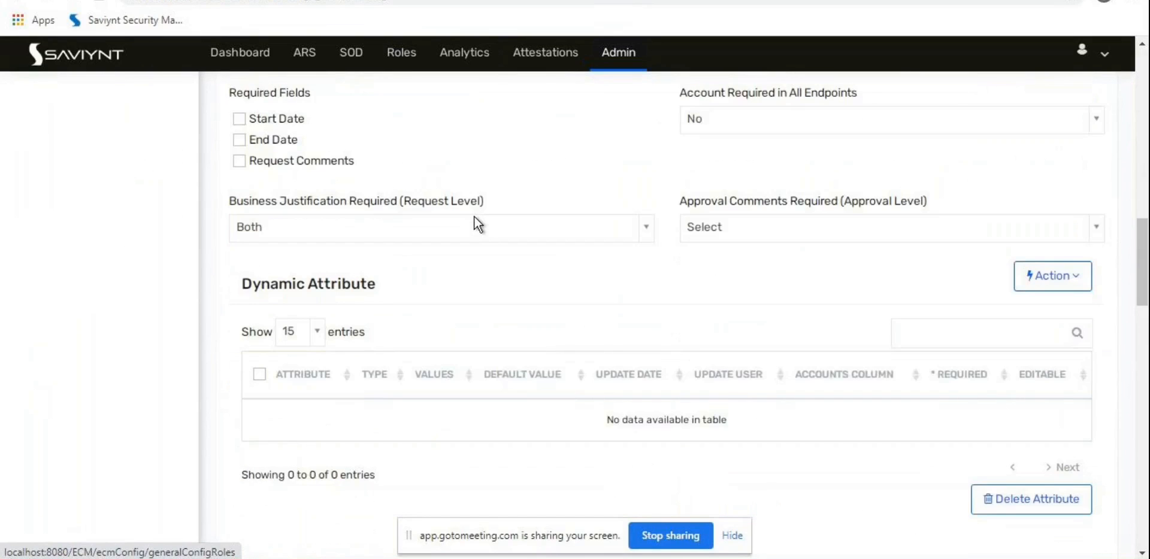
scroll(478, 228, "down", 1)
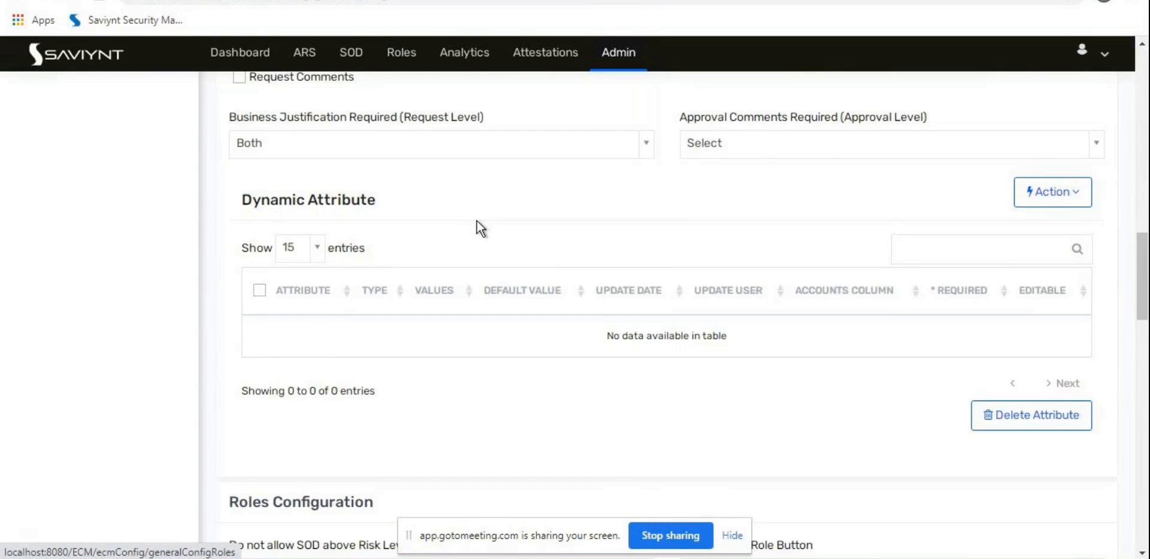
scroll(477, 221, "down", 4)
scroll(477, 221, "down", 1)
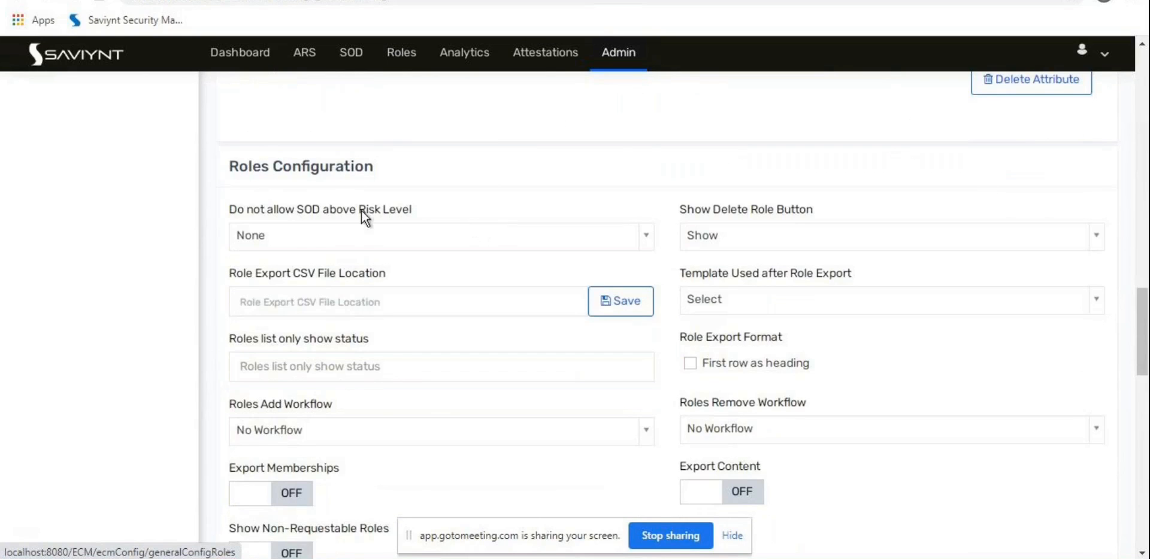
scroll(340, 171, "down", 2)
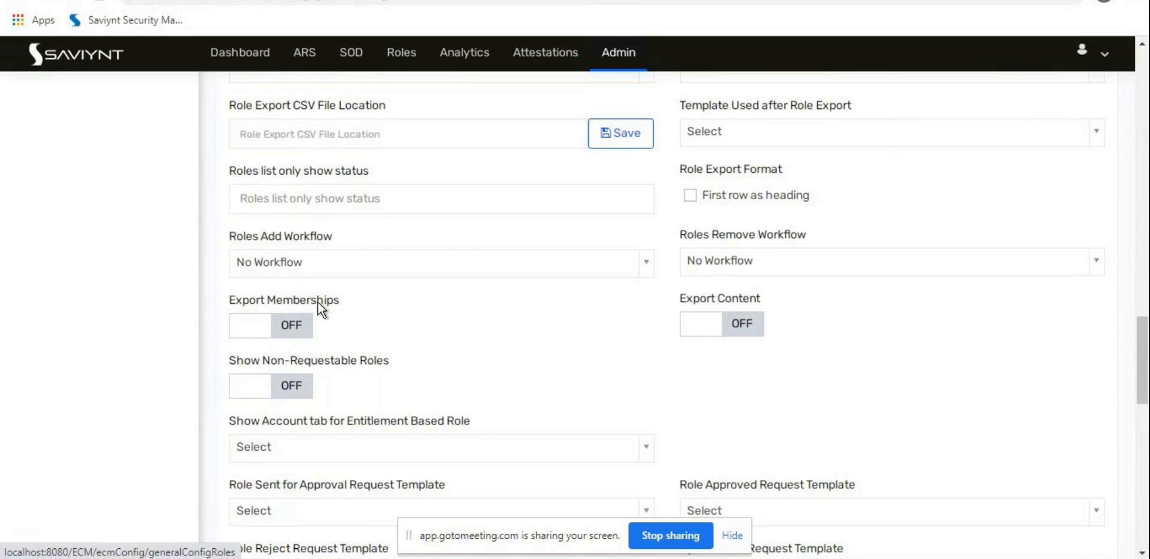
scroll(318, 302, "down", 4)
scroll(320, 304, "down", 3)
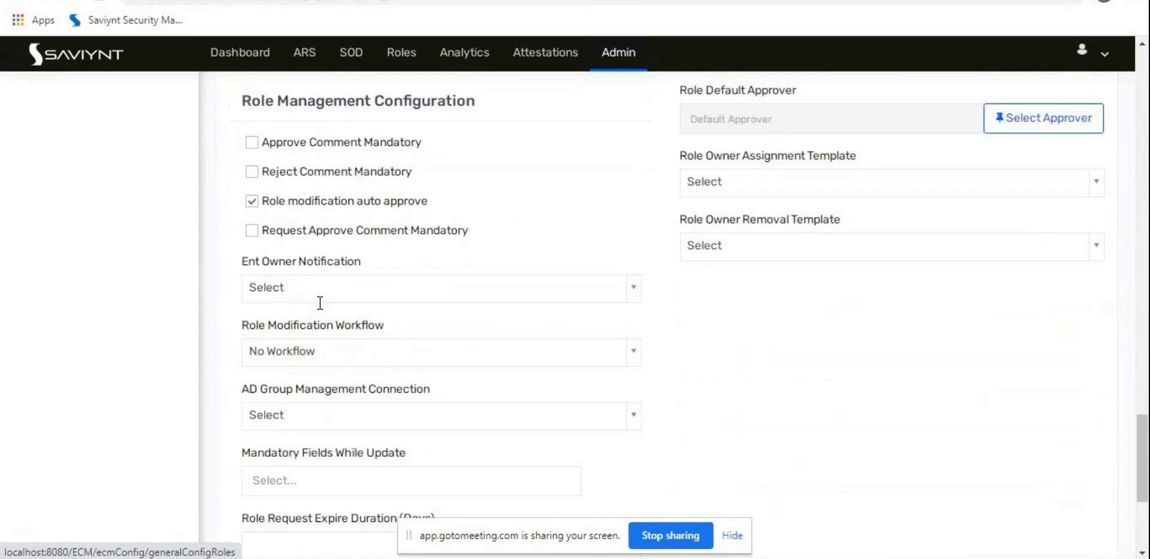
scroll(320, 310, "down", 3)
scroll(321, 309, "up", 9)
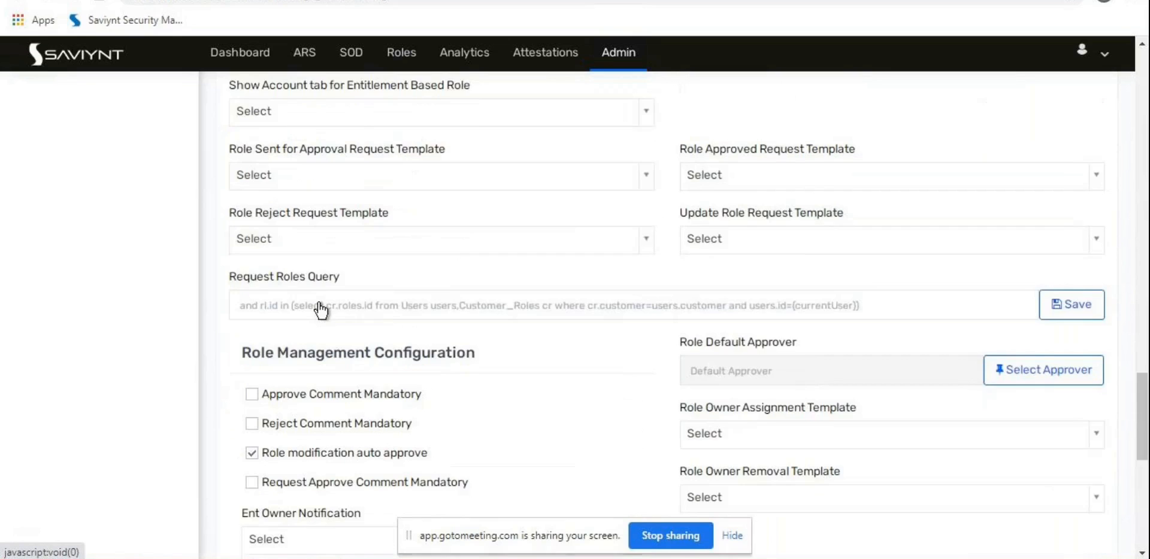
scroll(320, 309, "up", 3)
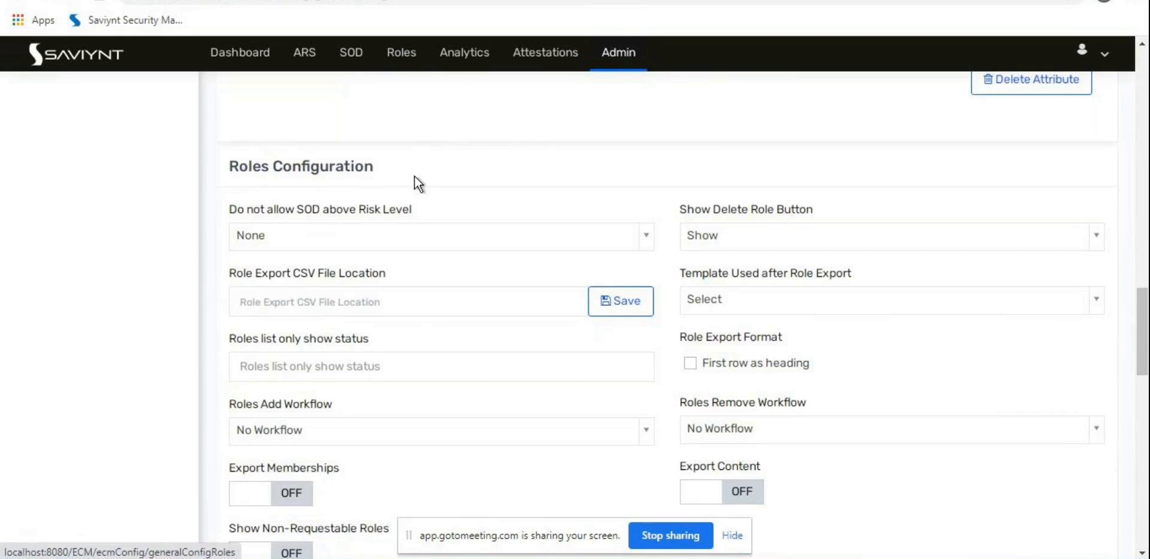
scroll(391, 236, "down", 1)
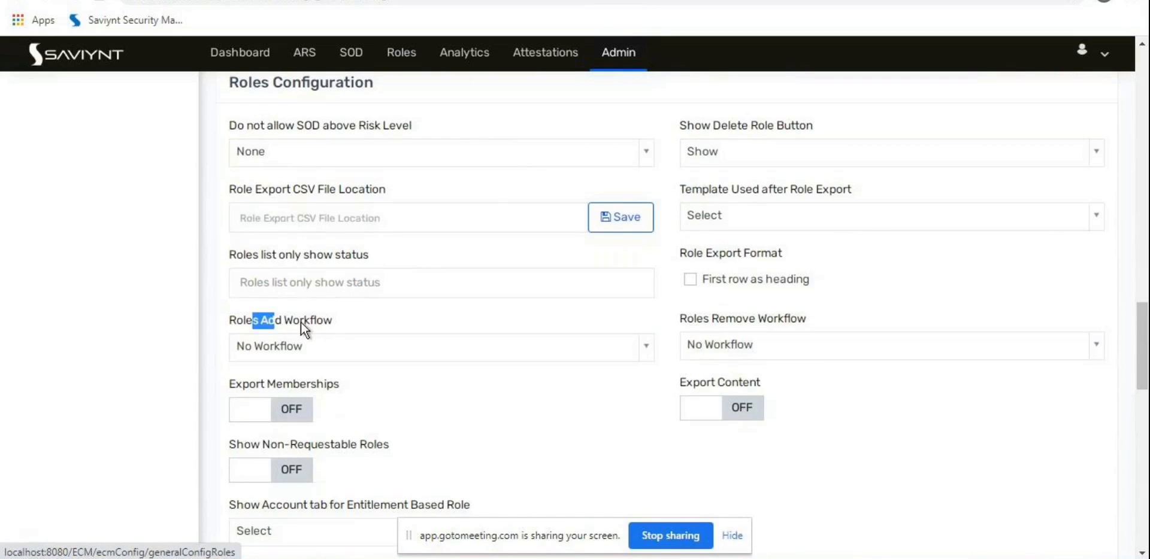
left_click_drag(301, 322, 302, 322)
left_click_drag(706, 326, 770, 318)
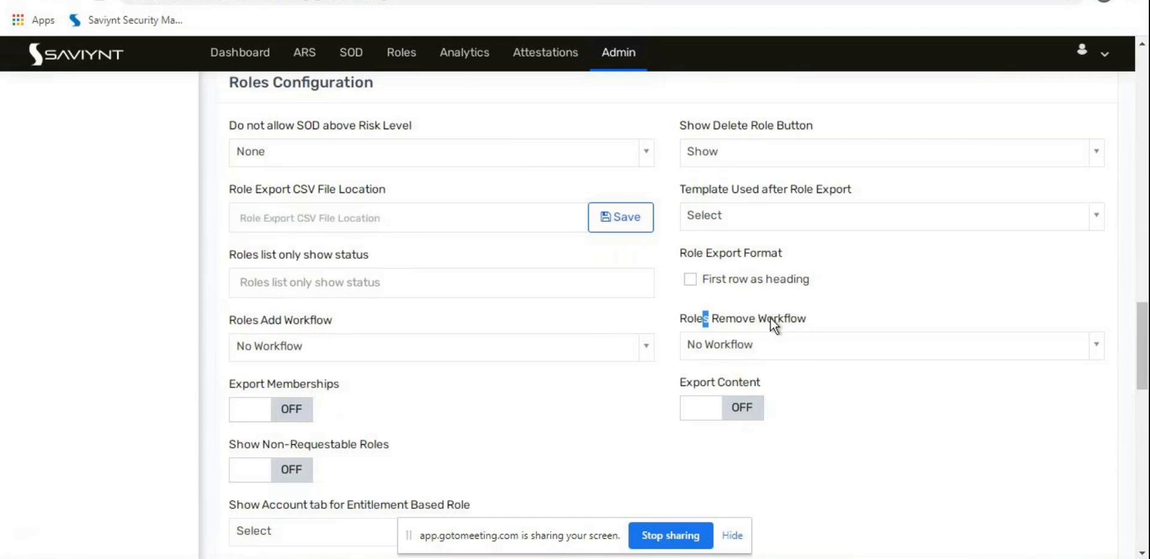
left_click(323, 351)
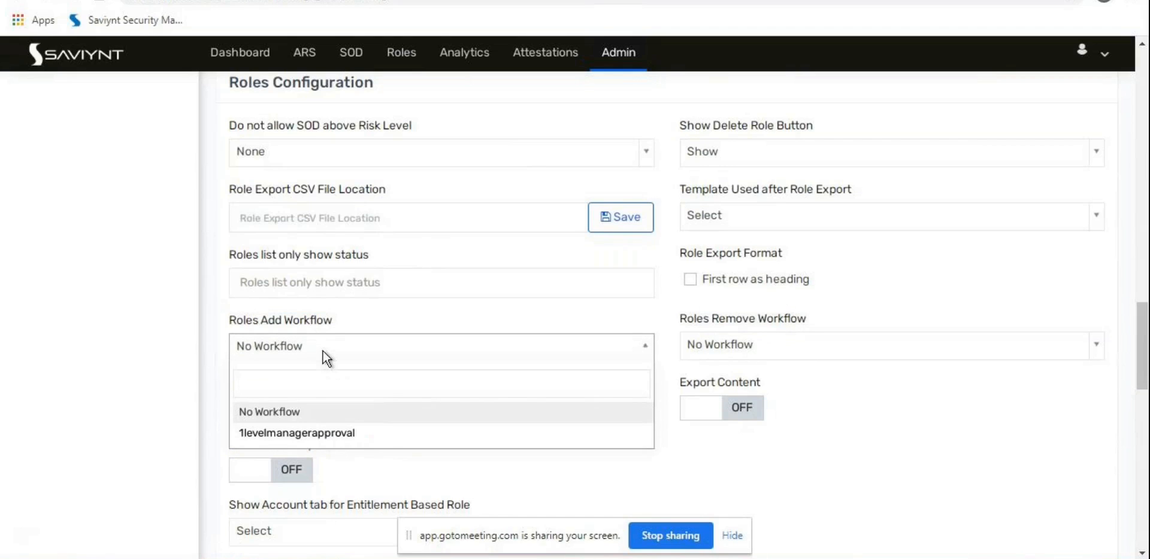
left_click(322, 351)
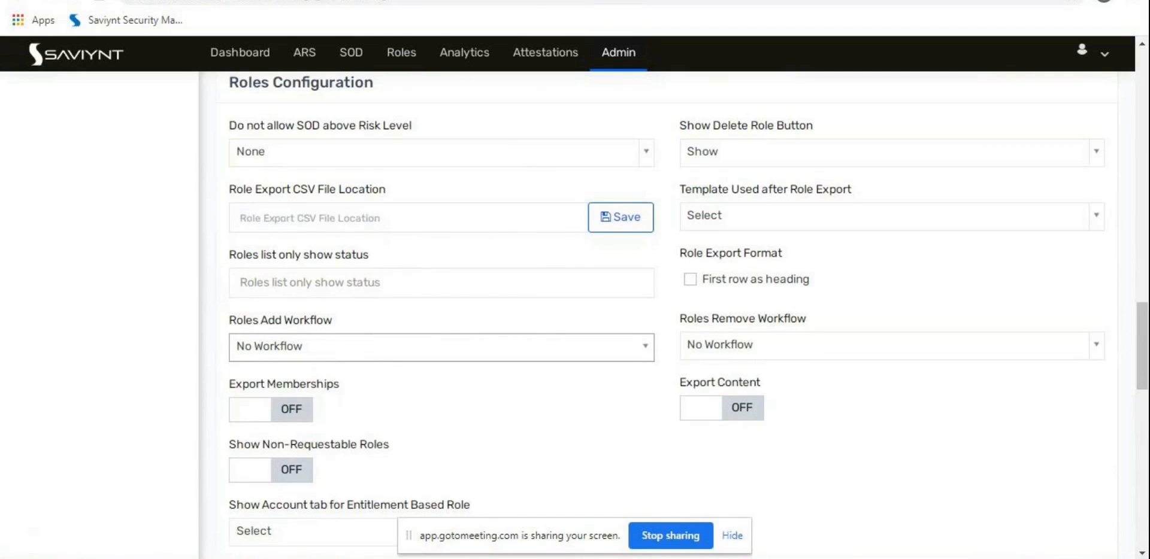
Step: Duplicate the Global Configurations browser tab into a new tab
right_click(343, 1)
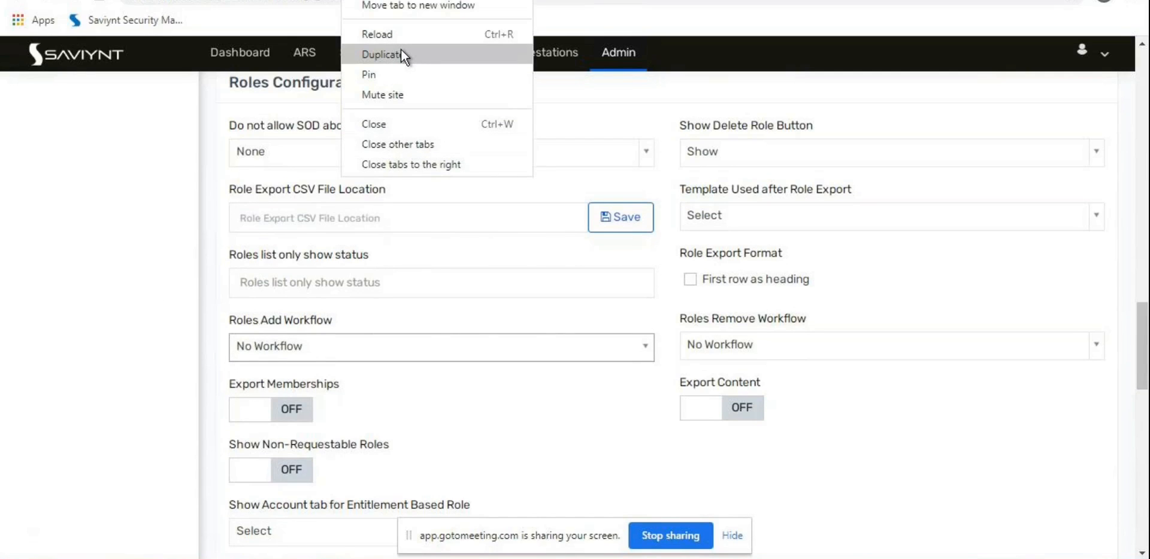
left_click(383, 54)
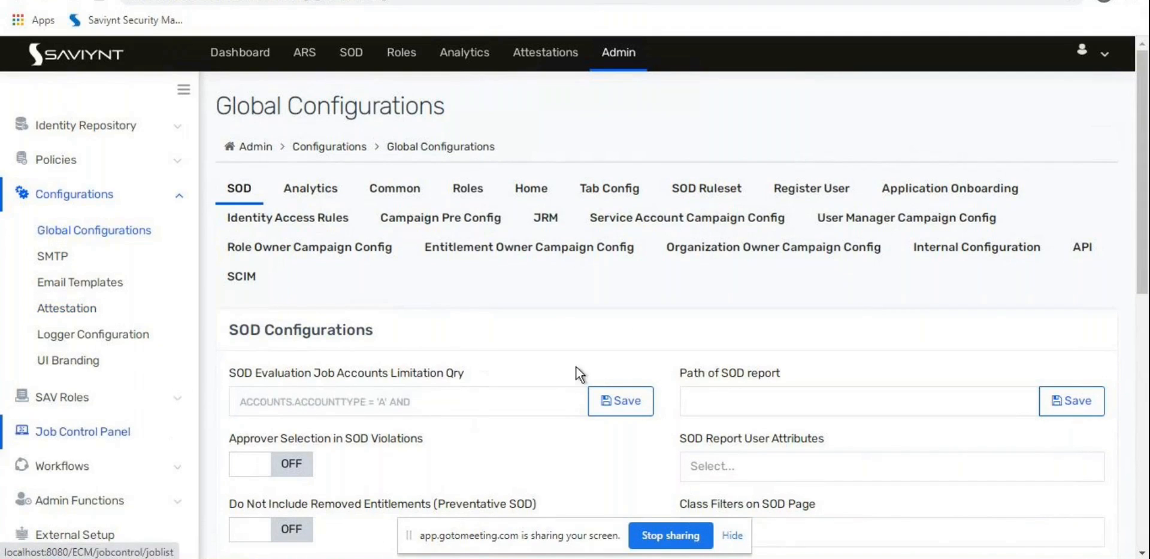
left_click(568, 179)
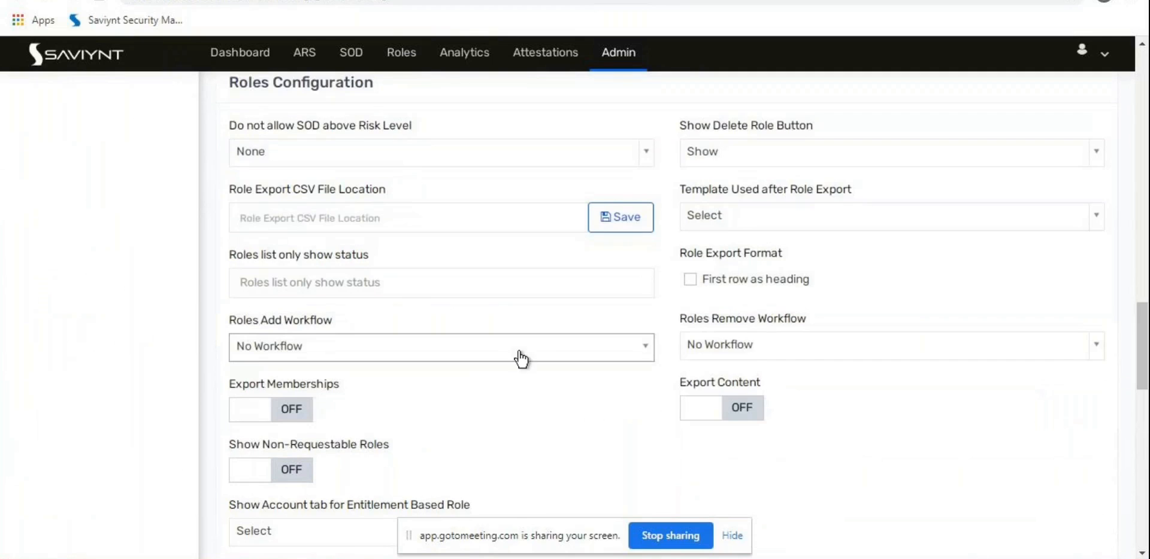
left_click_drag(228, 319, 327, 315)
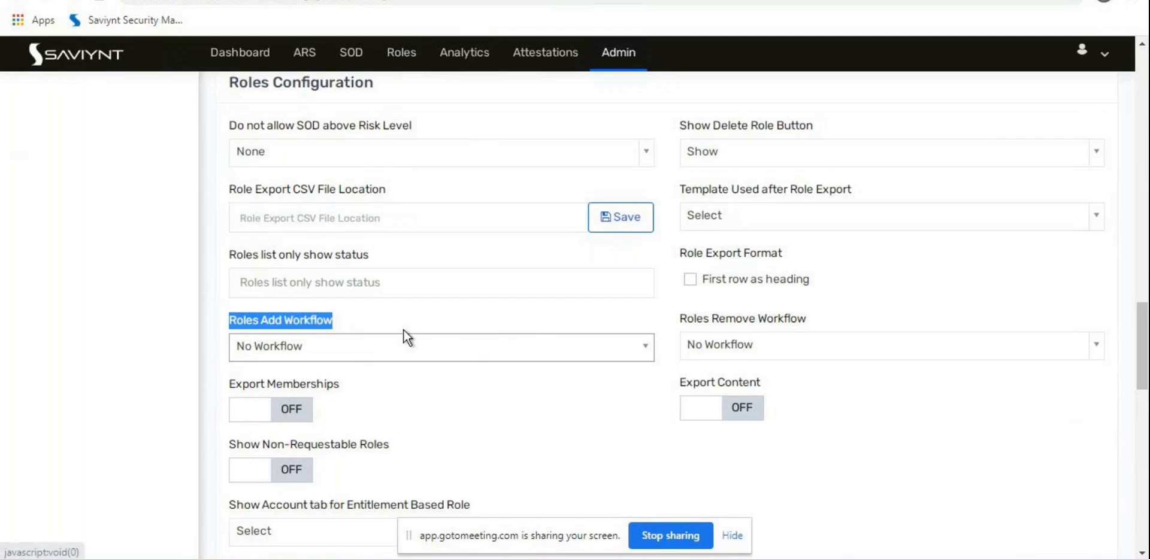
scroll(404, 338, "down", 1)
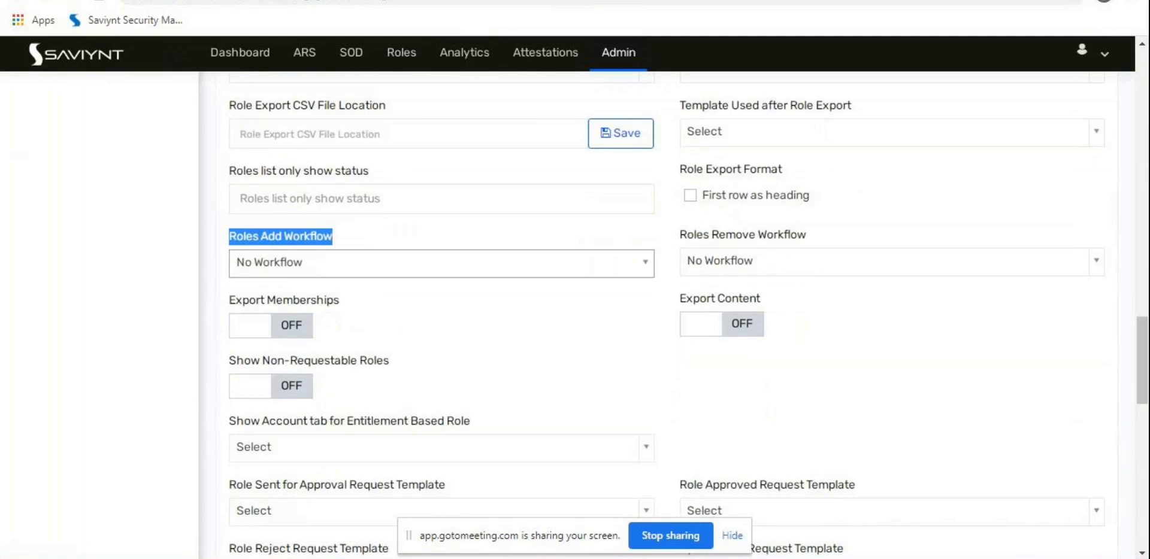
left_click(619, 52)
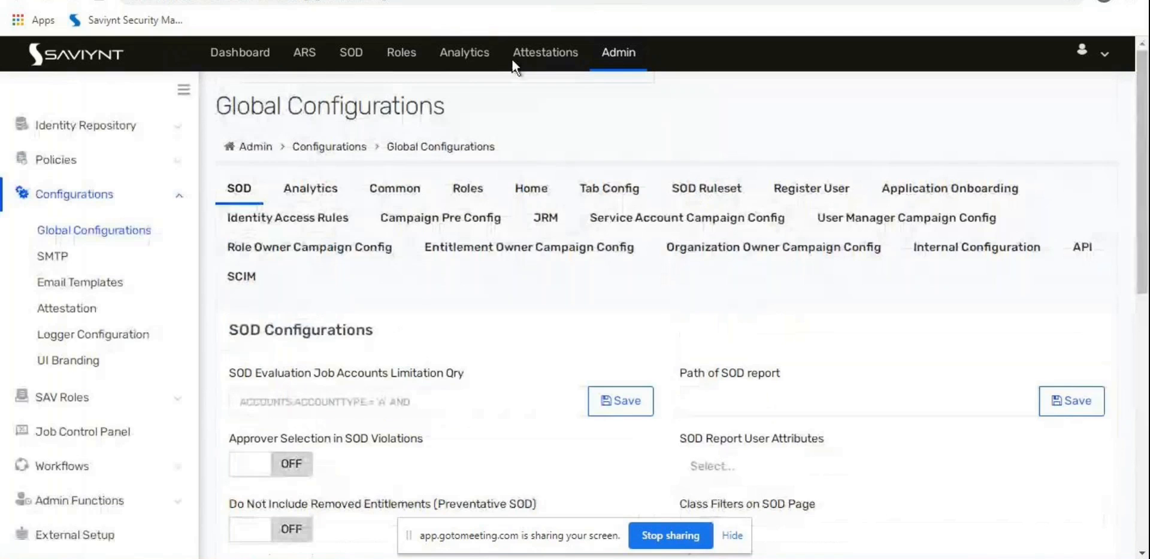
Step: Go to Identity Repository > User Groups
left_click(102, 466)
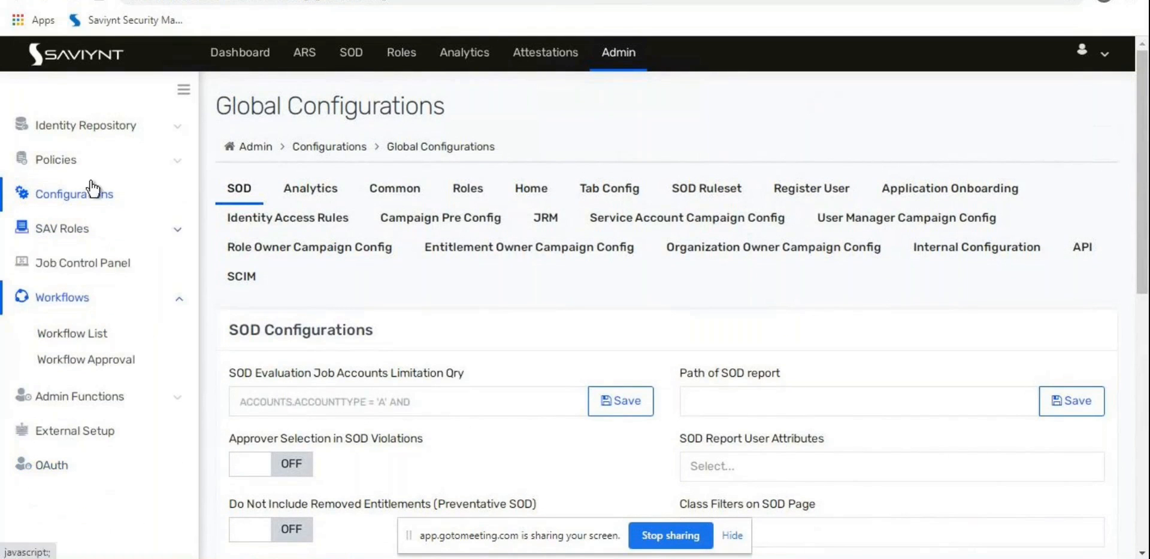
left_click(105, 129)
left_click(78, 298)
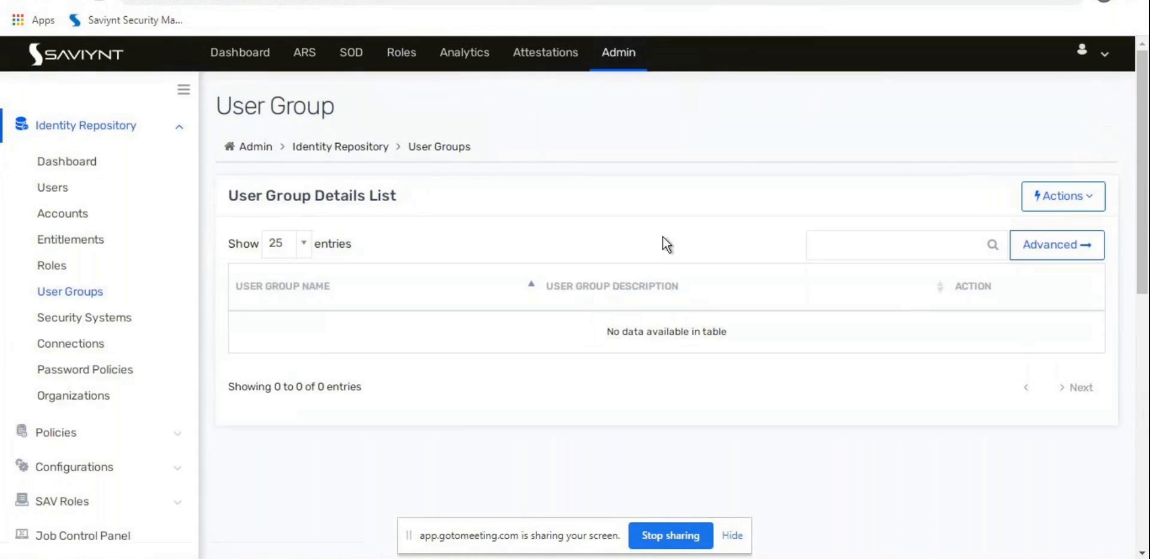
Step: Create a new user group named RoleApprovalUG, reusing that name as its description
left_click(1070, 205)
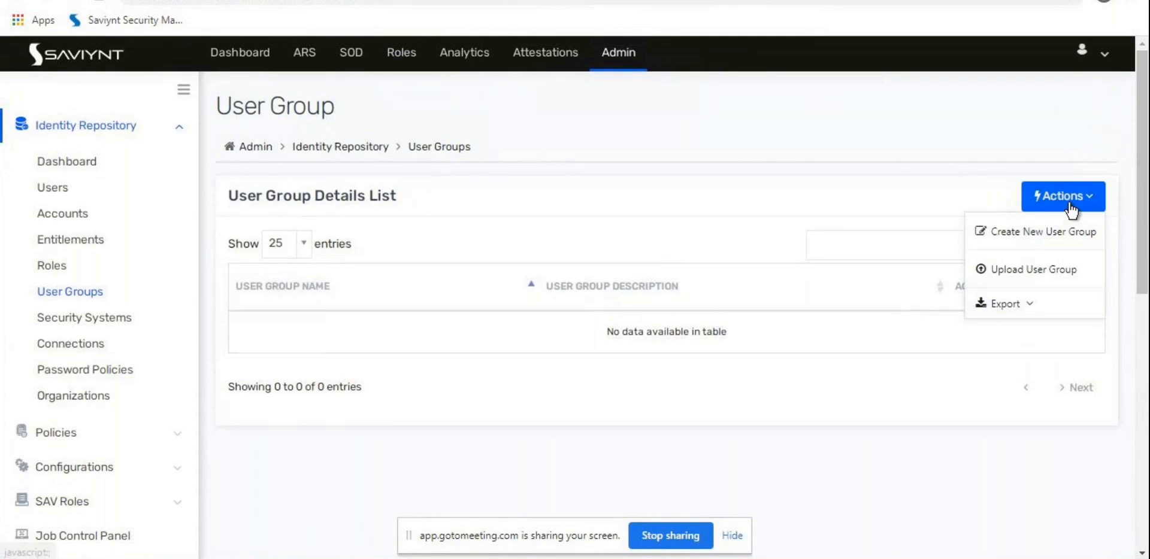
left_click(1047, 245)
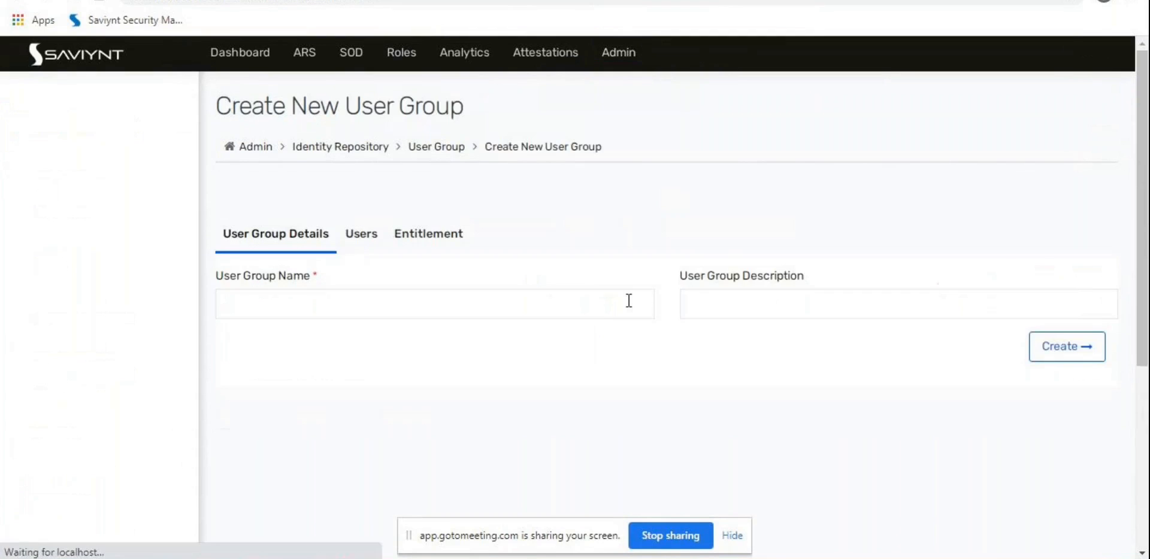
left_click(331, 302)
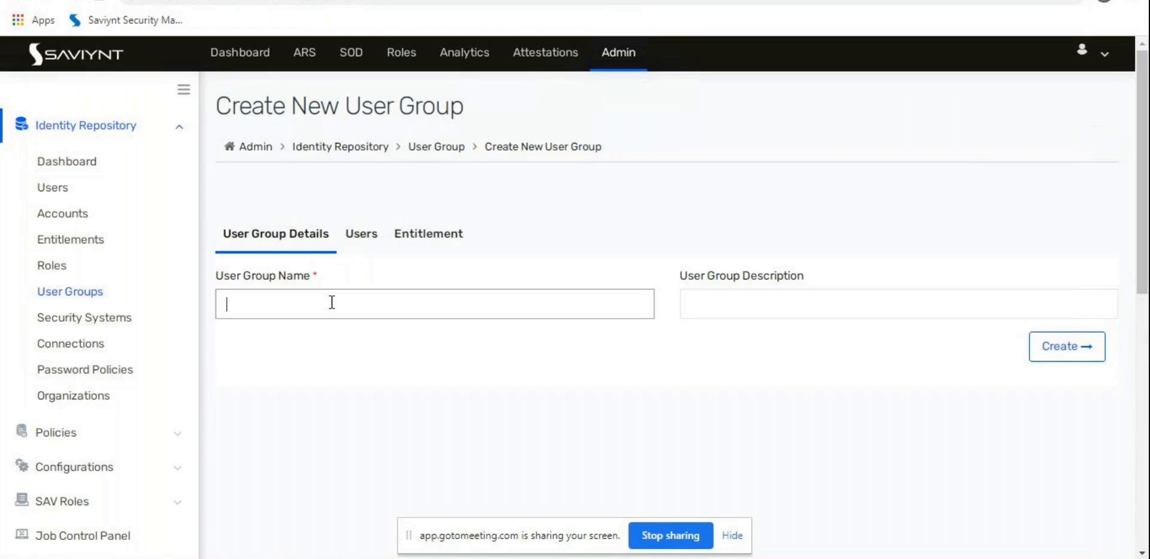
type("RoleApprovalUG")
key("ctrl+a")
key("Tab")
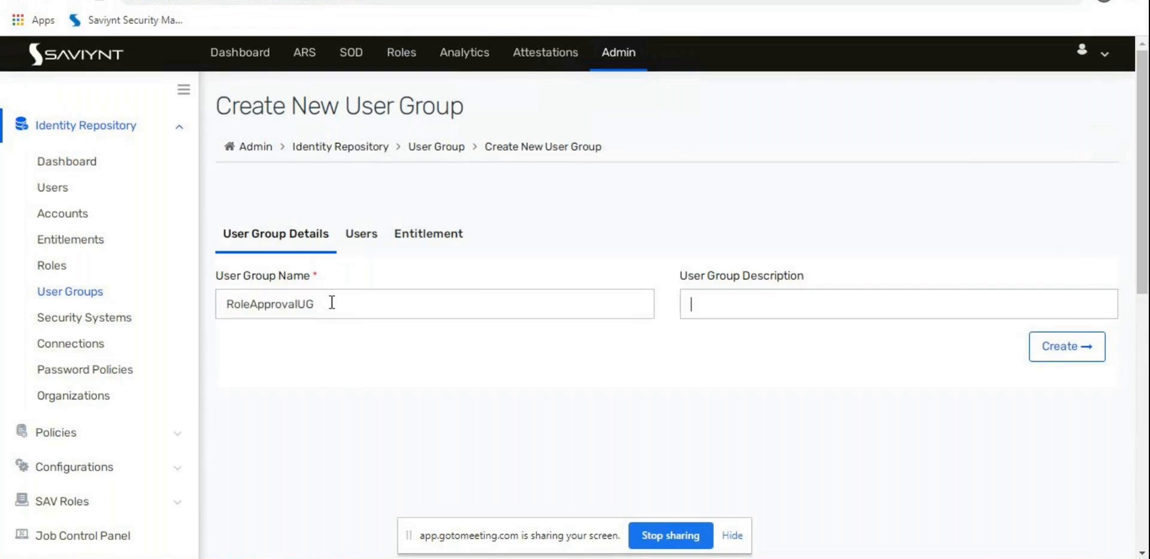
type("RoleApprovalUG")
Step: On the Users tab, select users 6, 7 and 9001 as group members
left_click(365, 242)
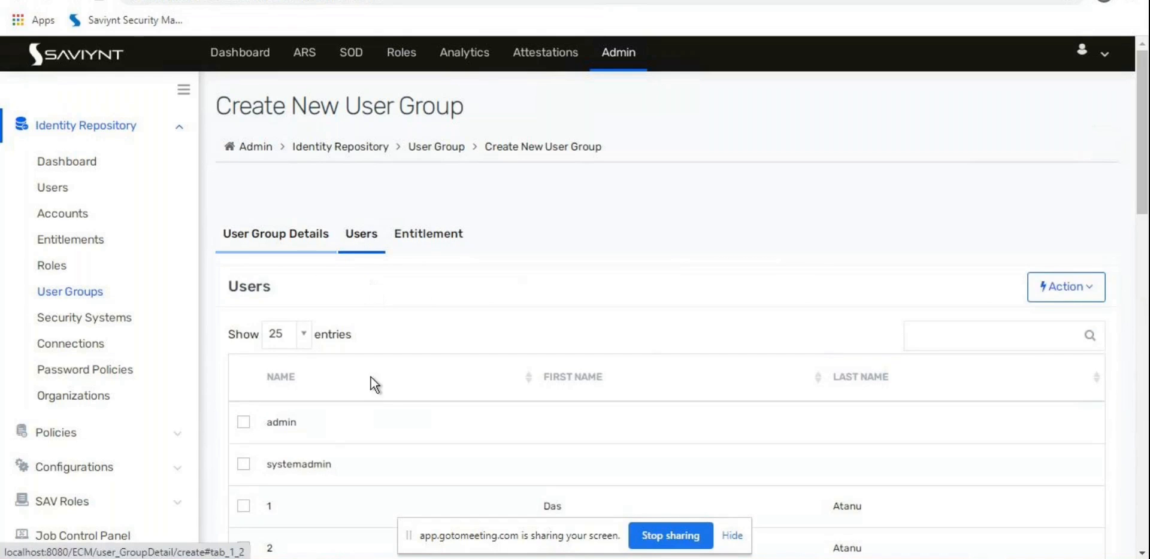
scroll(373, 386, "down", 5)
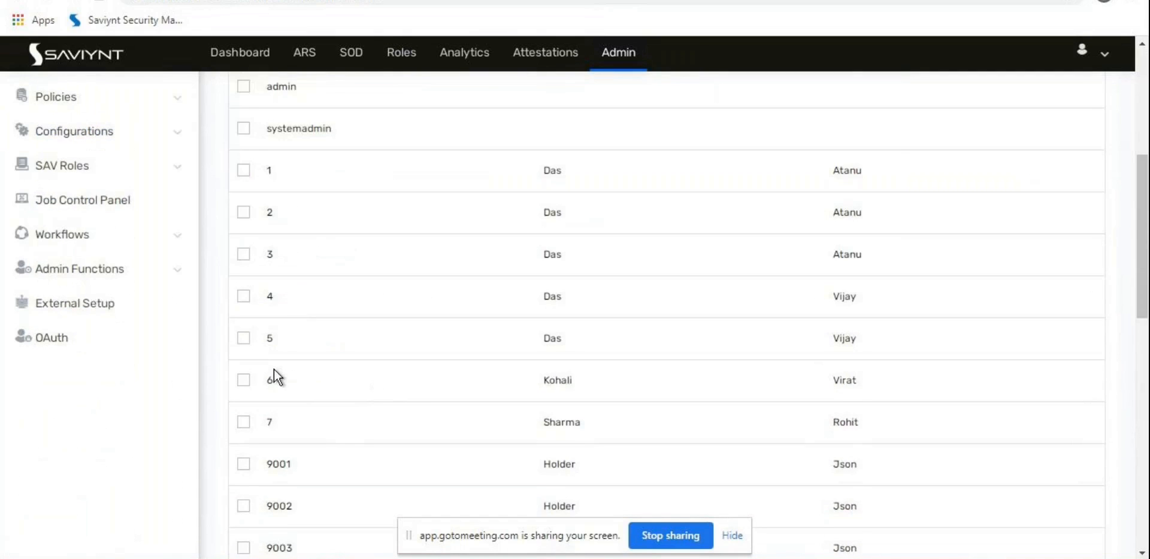
scroll(274, 369, "down", 3)
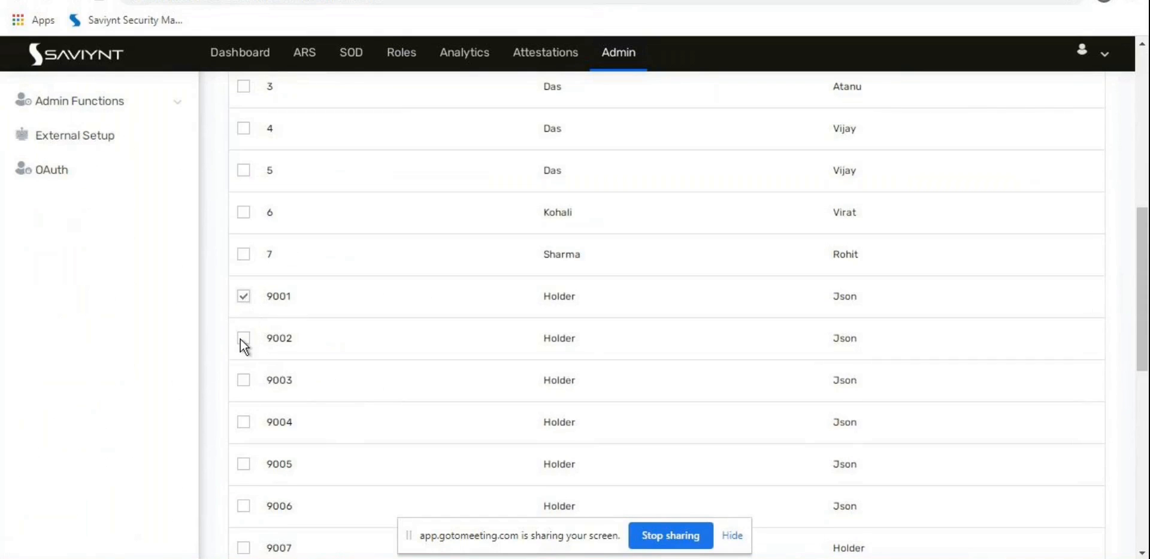
scroll(207, 412, "down", 4)
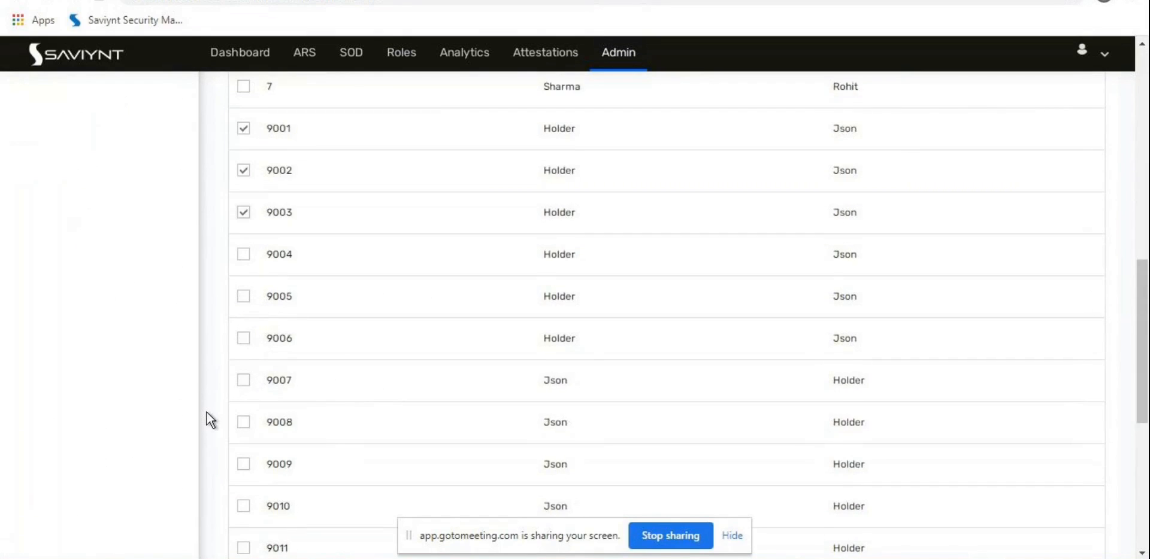
scroll(227, 387, "up", 3)
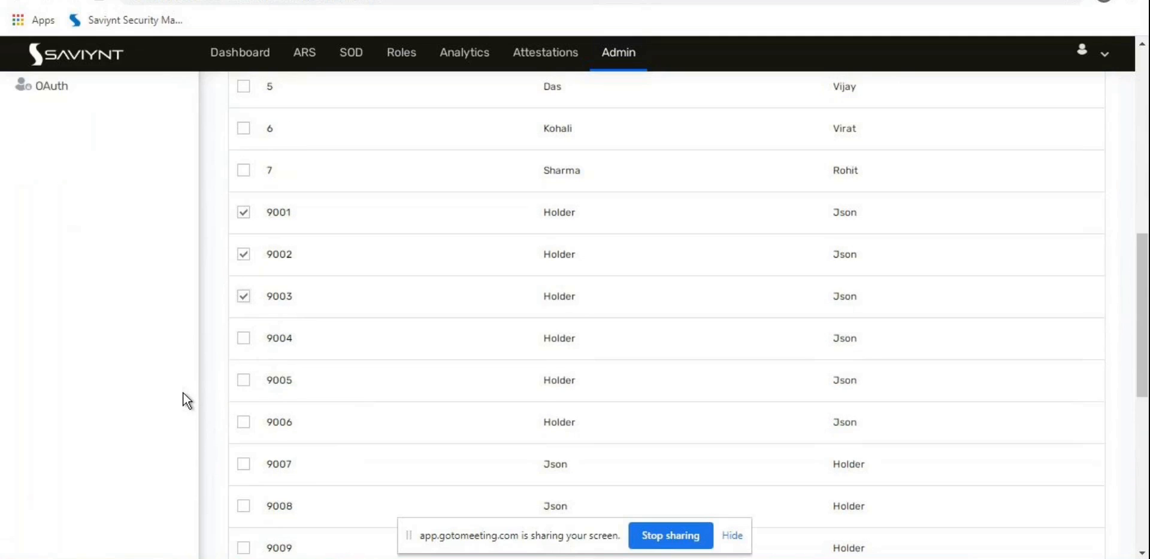
scroll(184, 393, "down", 5)
scroll(184, 393, "up", 9)
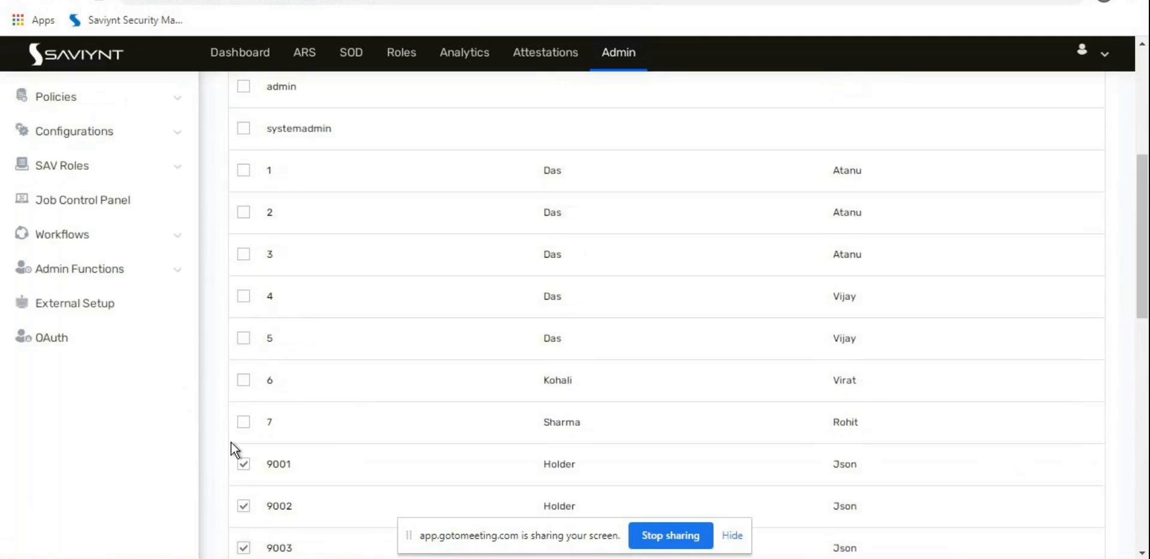
scroll(237, 452, "down", 1)
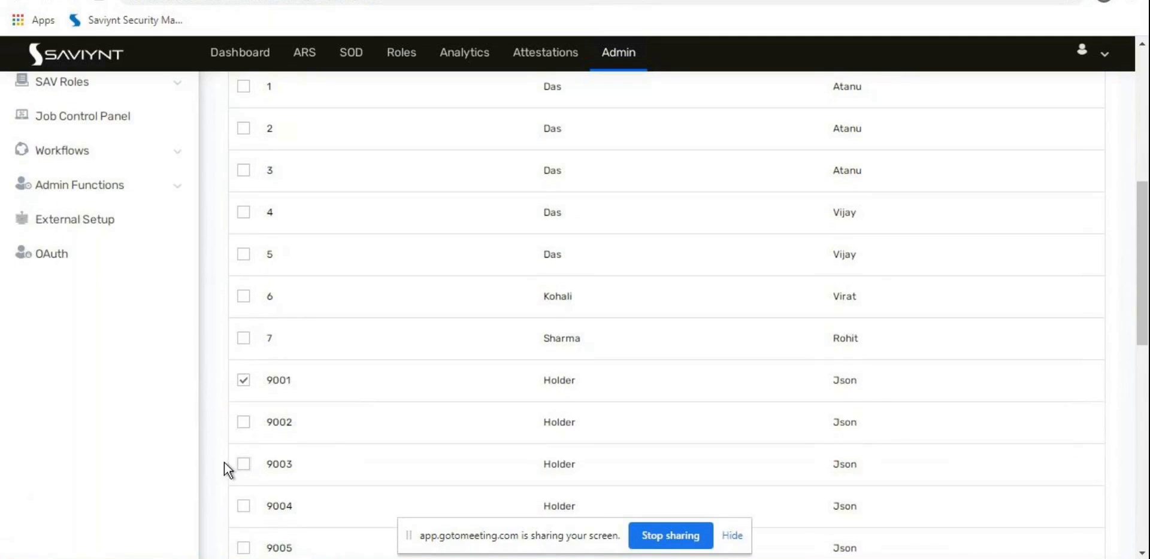
scroll(223, 462, "down", 1)
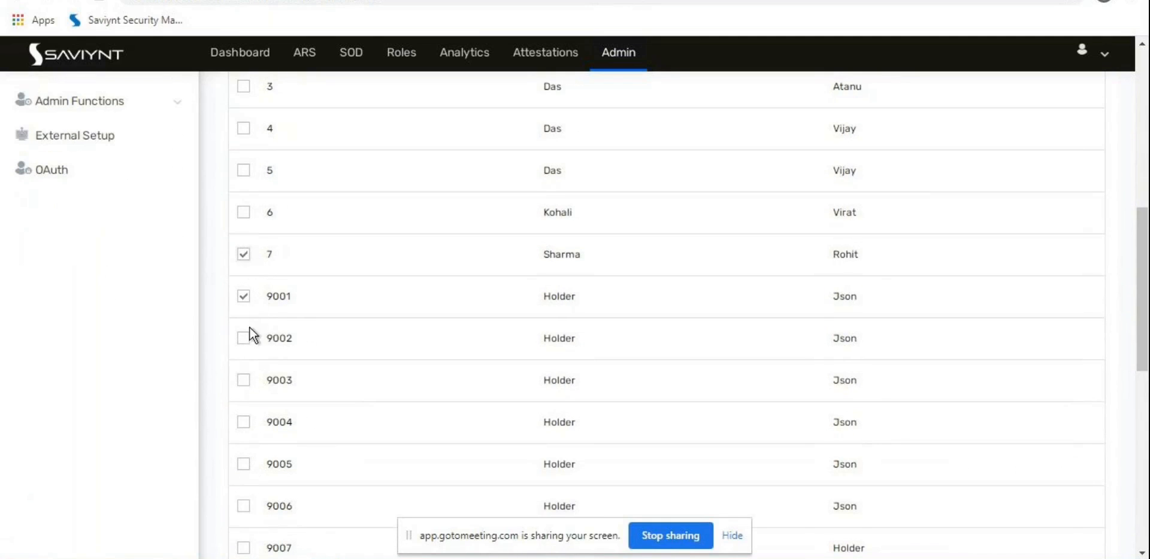
left_click(243, 213)
scroll(221, 389, "down", 7)
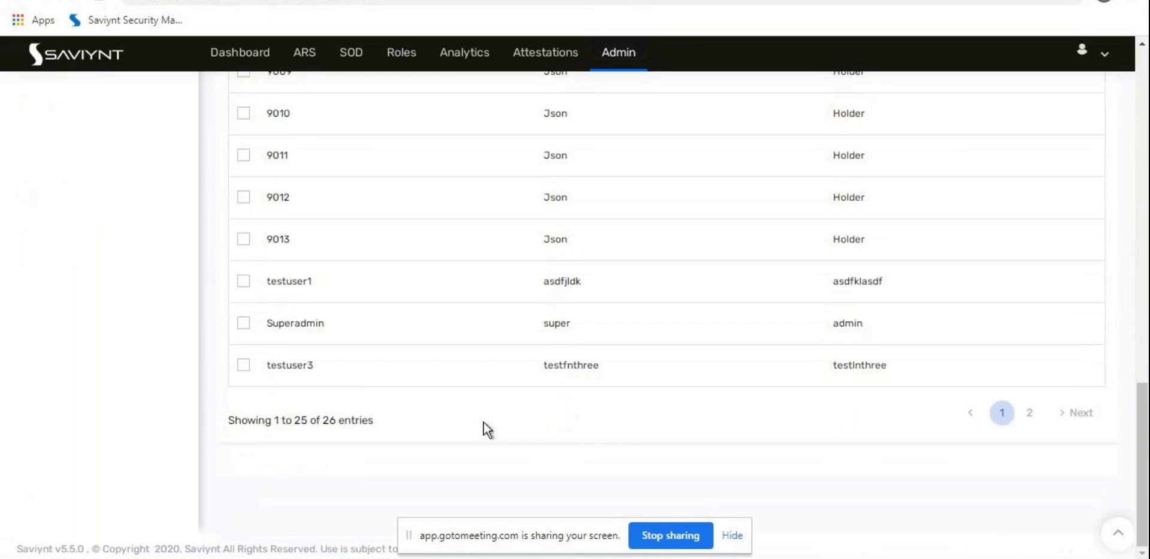
scroll(693, 421, "up", 8)
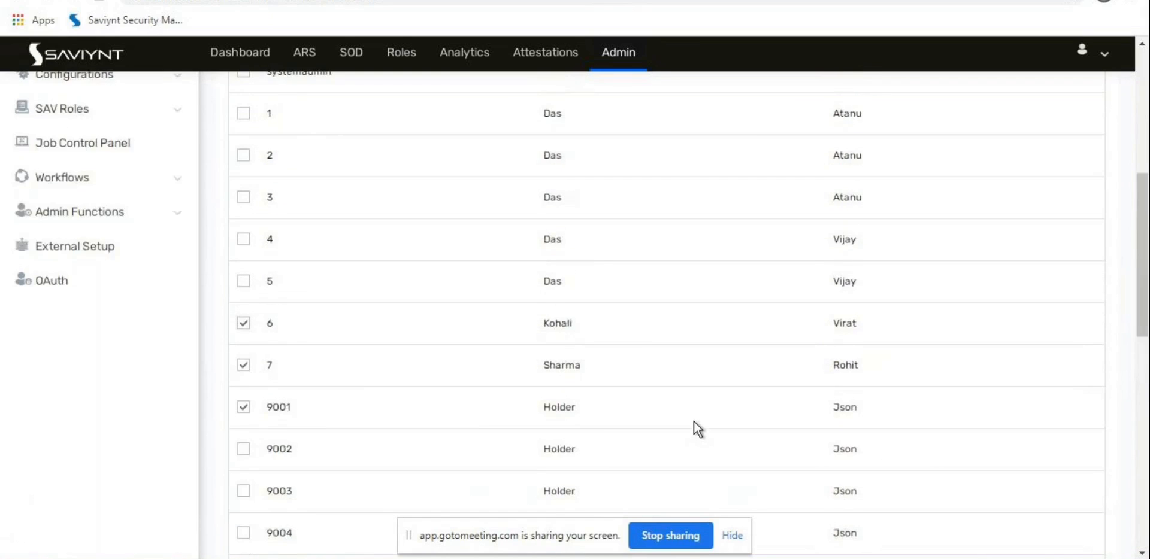
left_click(1074, 286)
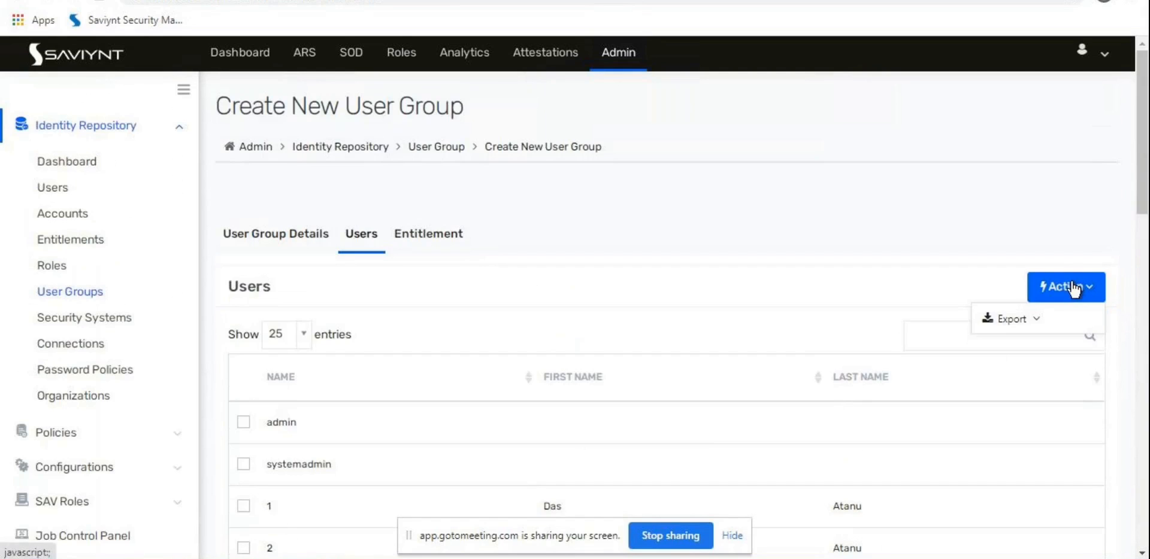
scroll(930, 258, "down", 10)
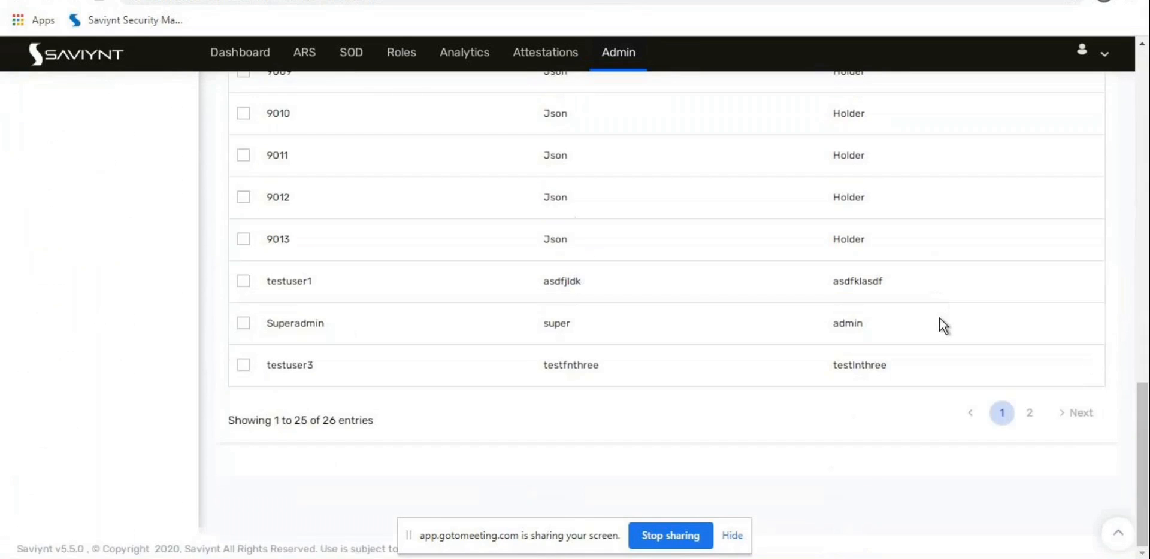
scroll(1087, 429, "up", 7)
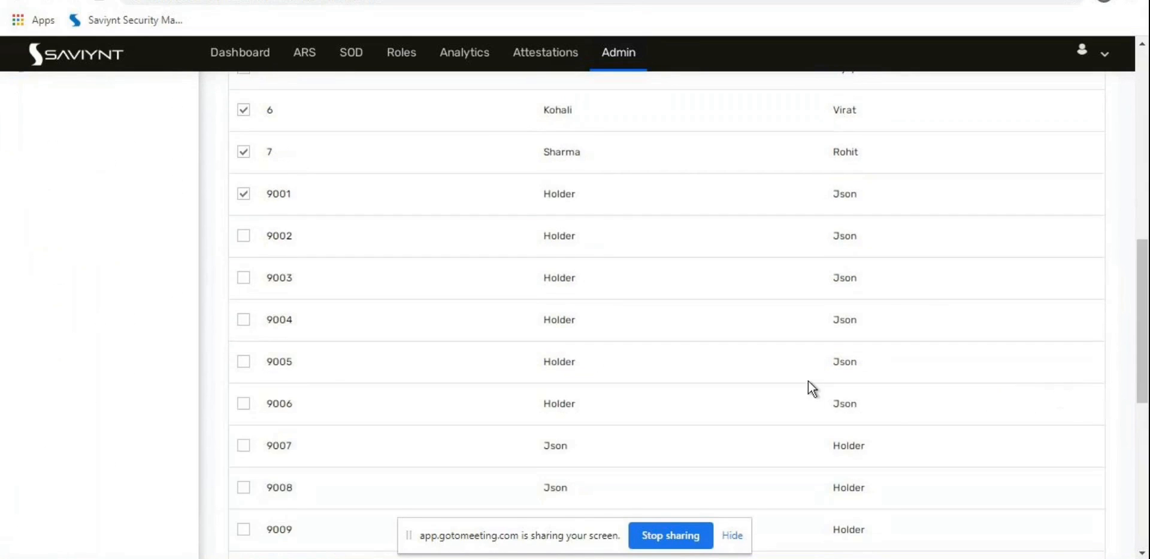
scroll(808, 383, "down", 7)
scroll(809, 386, "up", 16)
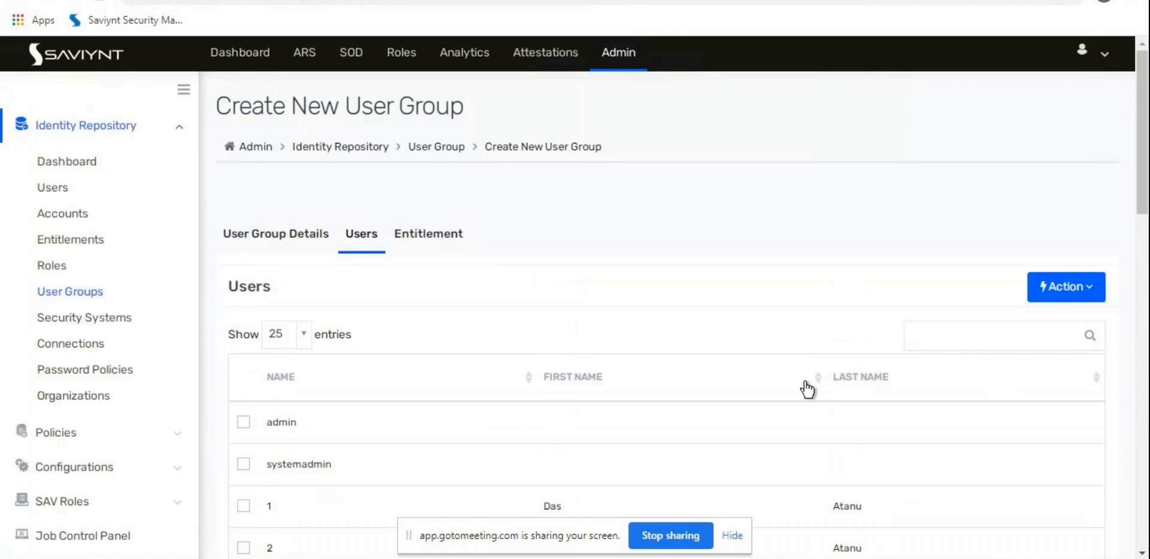
Step: Check the Entitlement tab, then return to the User Group Details tab
left_click(422, 240)
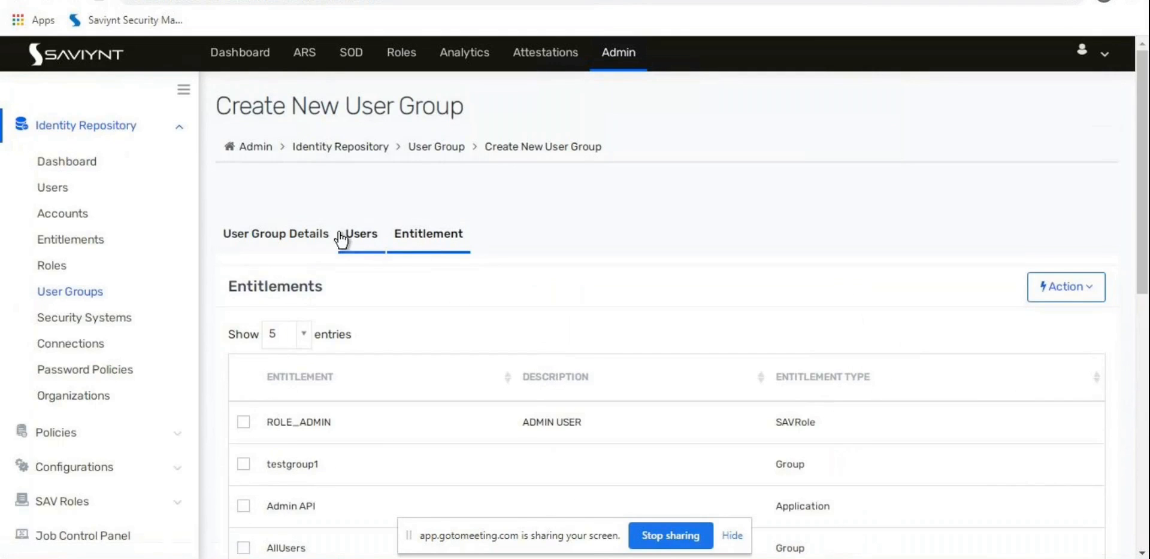
scroll(322, 267, "down", 9)
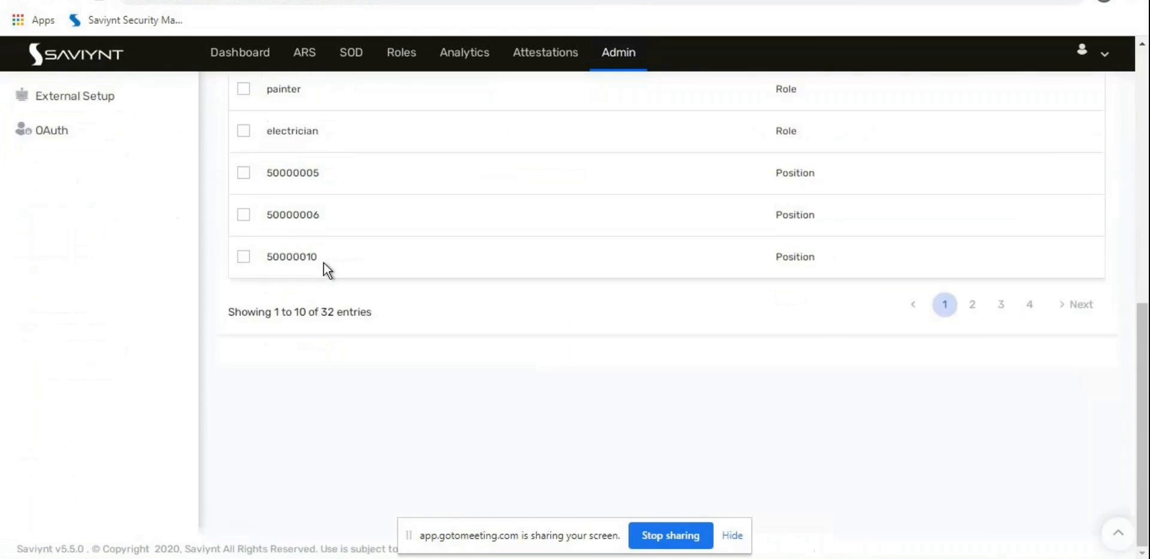
scroll(324, 267, "up", 7)
scroll(324, 263, "up", 3)
left_click(303, 233)
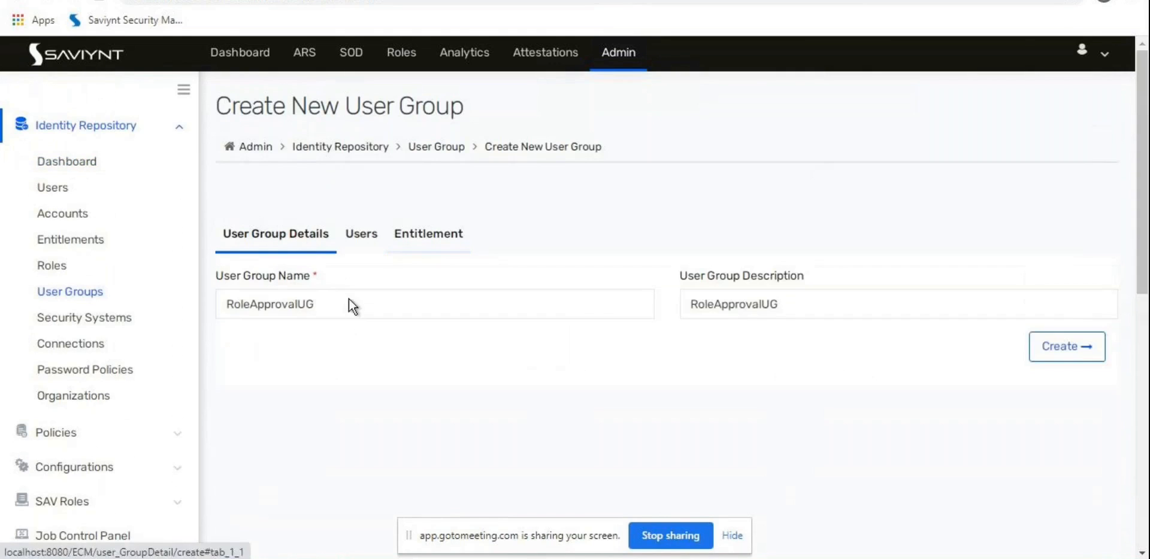
Step: Create the RoleApprovalUG group and review its details and three member users
left_click(1060, 354)
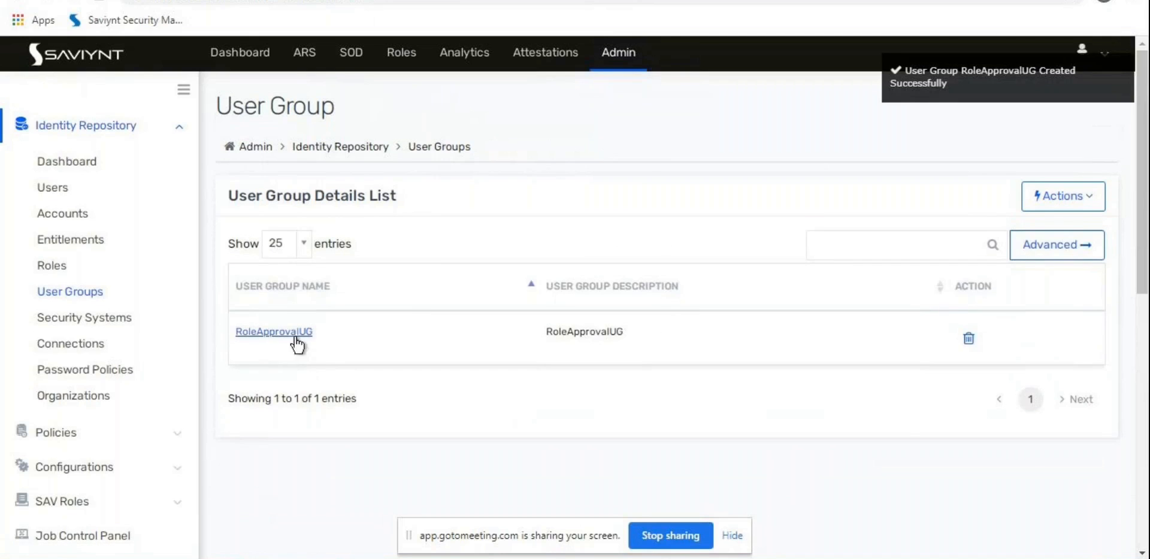
left_click(295, 338)
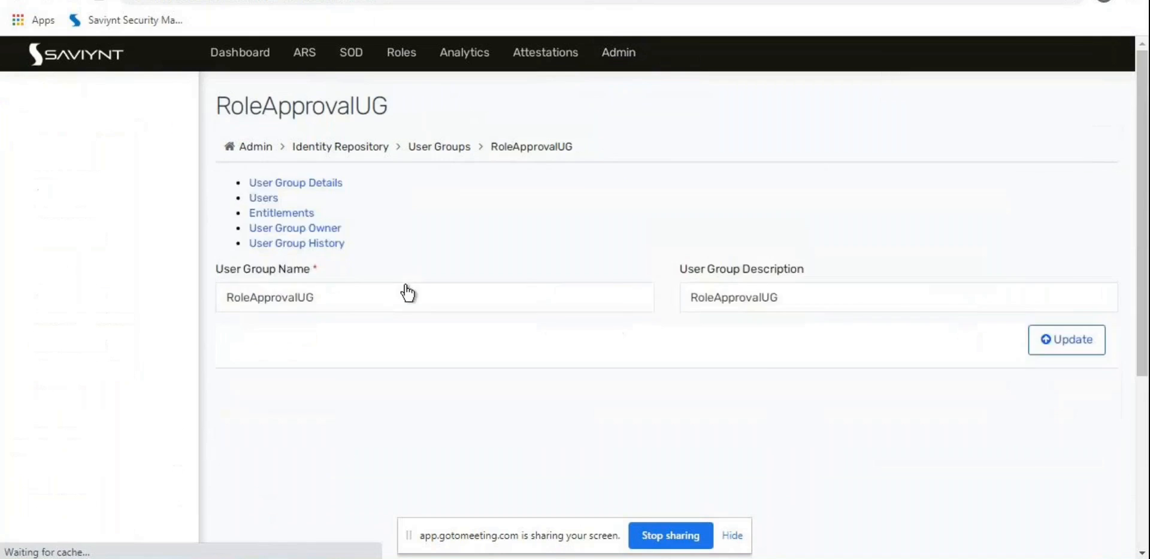
left_click(381, 189)
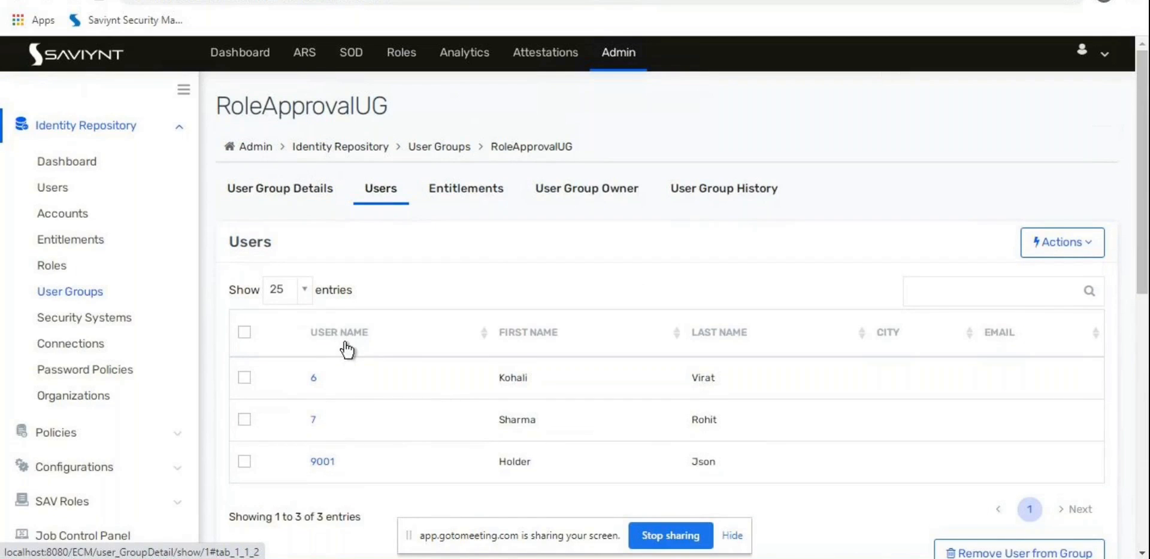
left_click(310, 207)
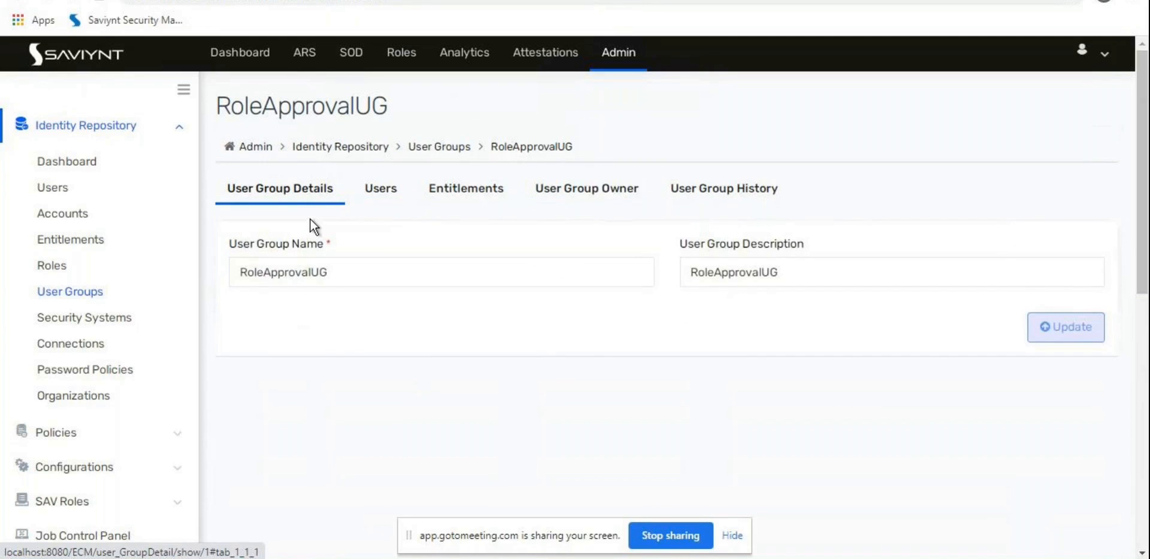
left_click(401, 190)
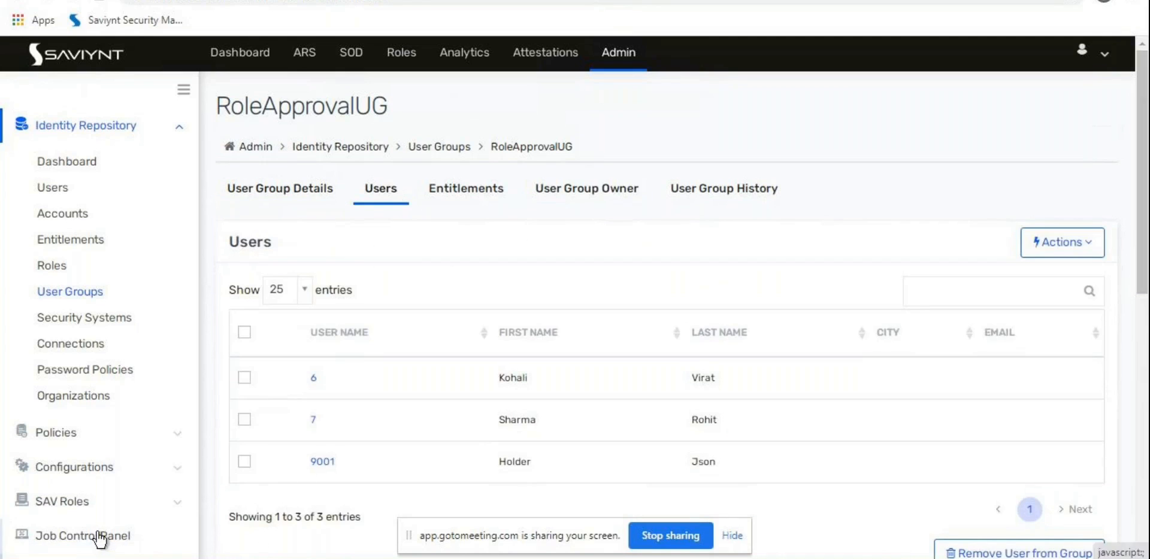
Step: Expand Workflows in the sidebar and open the Workflow List
scroll(97, 530, "down", 1)
left_click(88, 497)
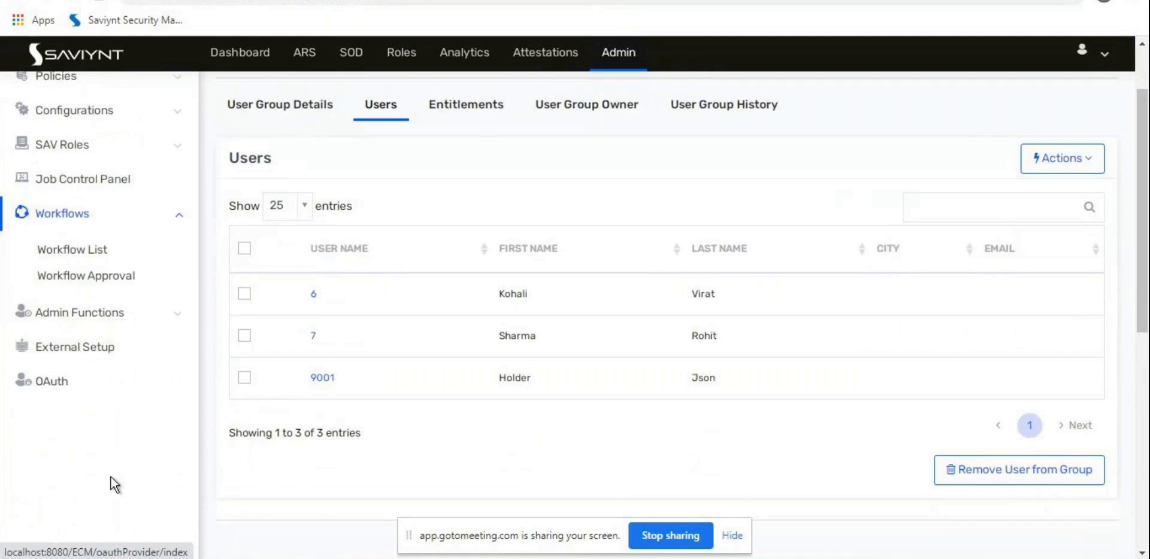
left_click(84, 261)
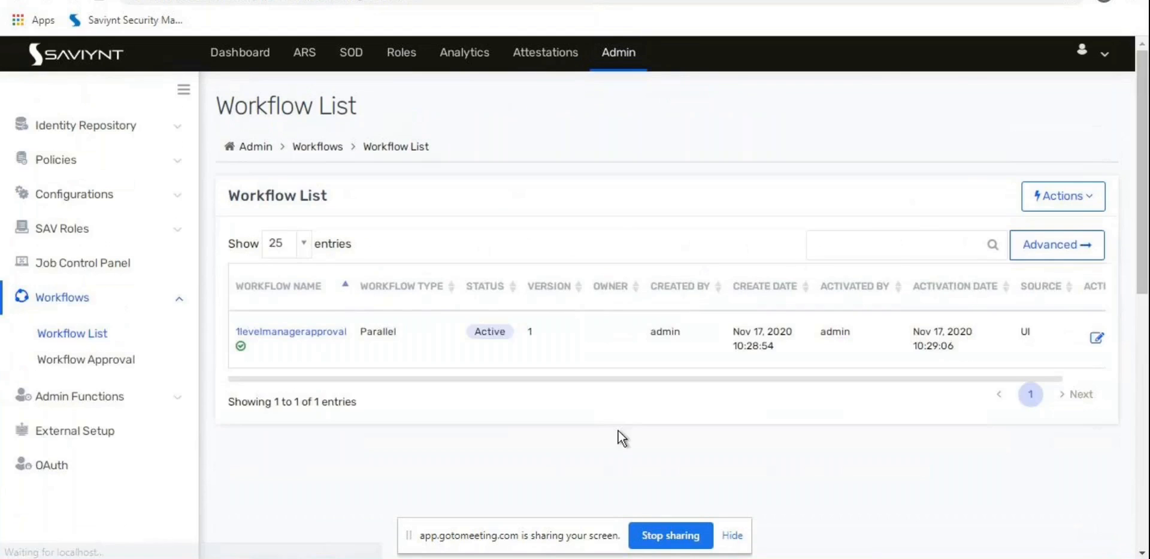
Step: Create a new workflow named RoleReqWF
left_click(1063, 196)
left_click(1063, 237)
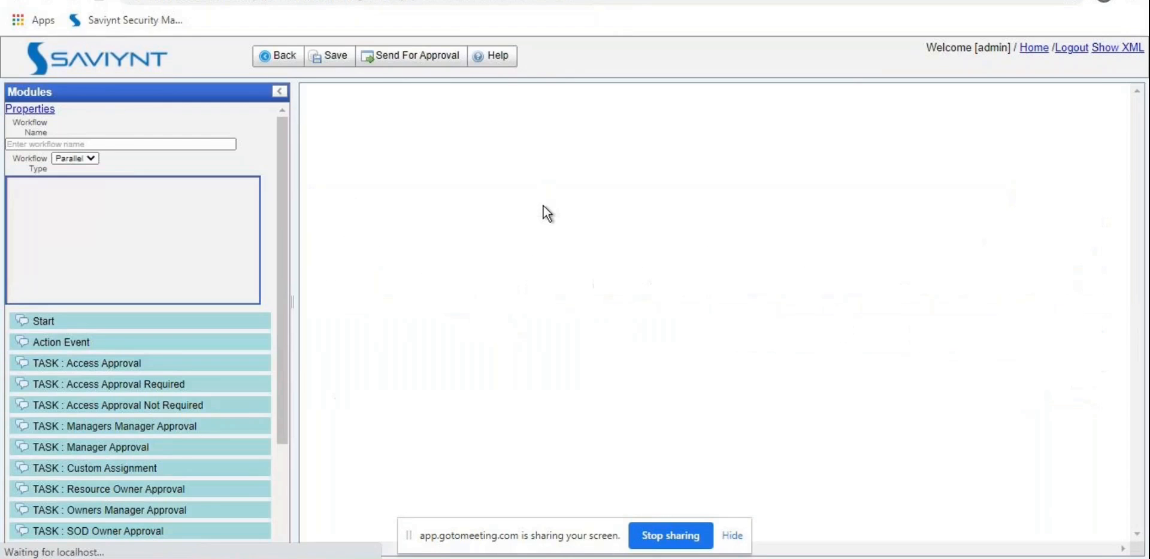
left_click(204, 147)
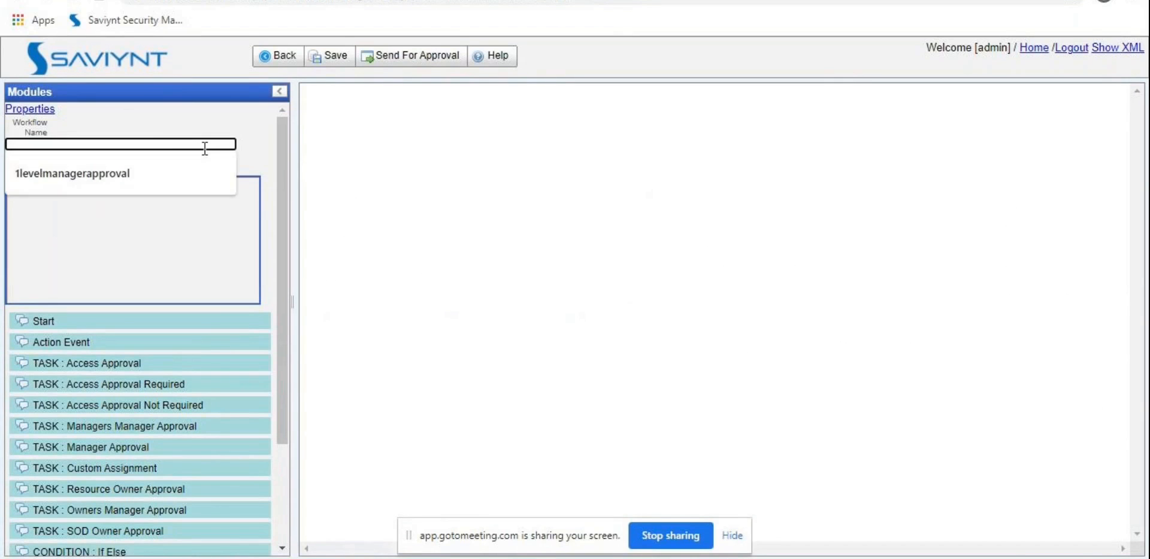
type("RoleR")
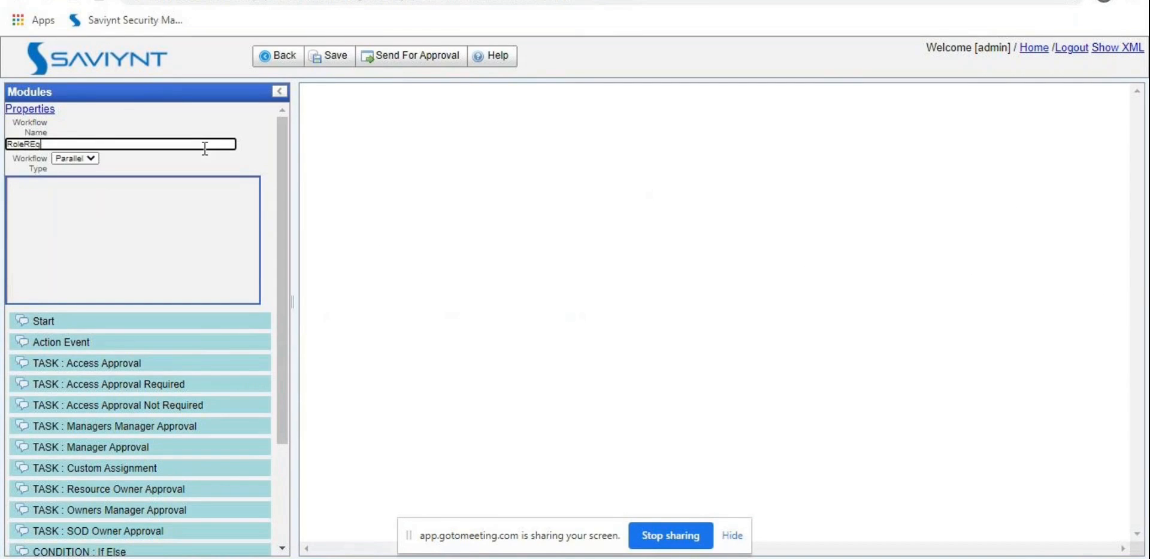
type("eqWF")
Step: Place a Start node and a Custom Assignment task on the workflow canvas
left_click_drag(135, 323, 749, 106)
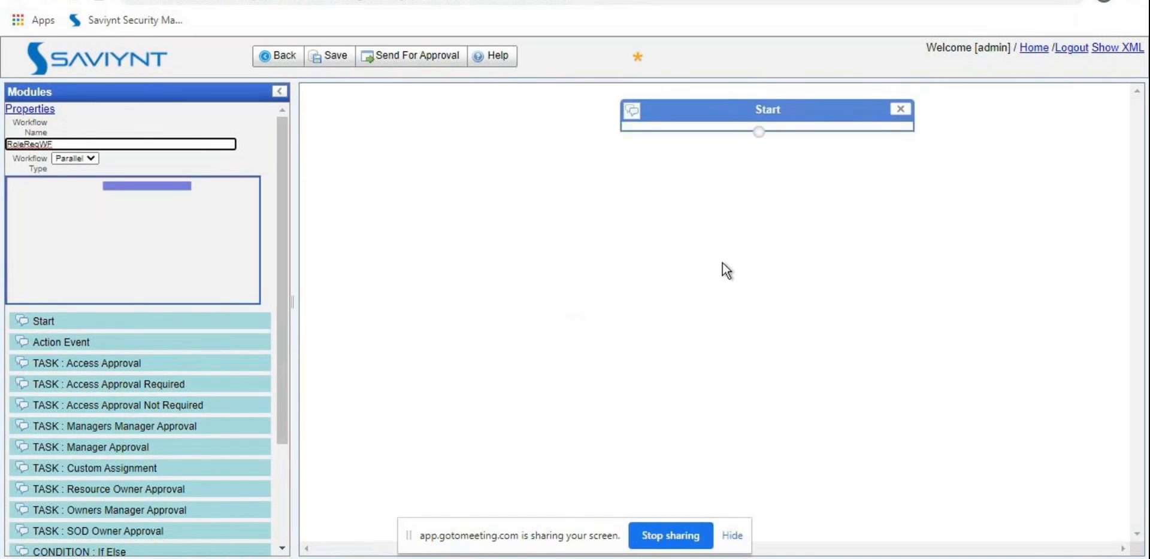
scroll(141, 495, "down", 3)
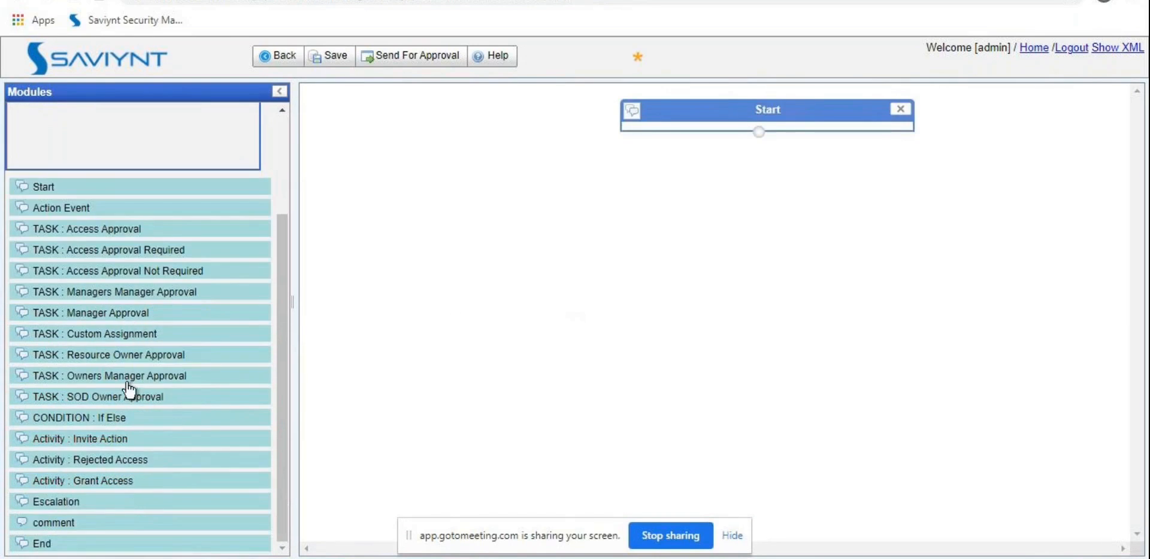
left_click_drag(128, 341, 760, 148)
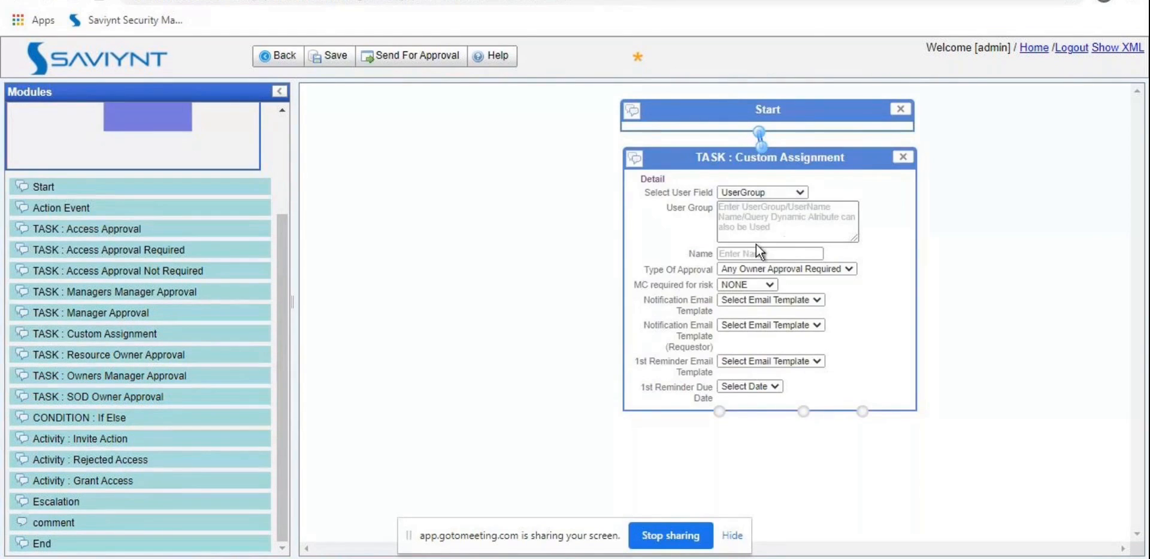
left_click(778, 216)
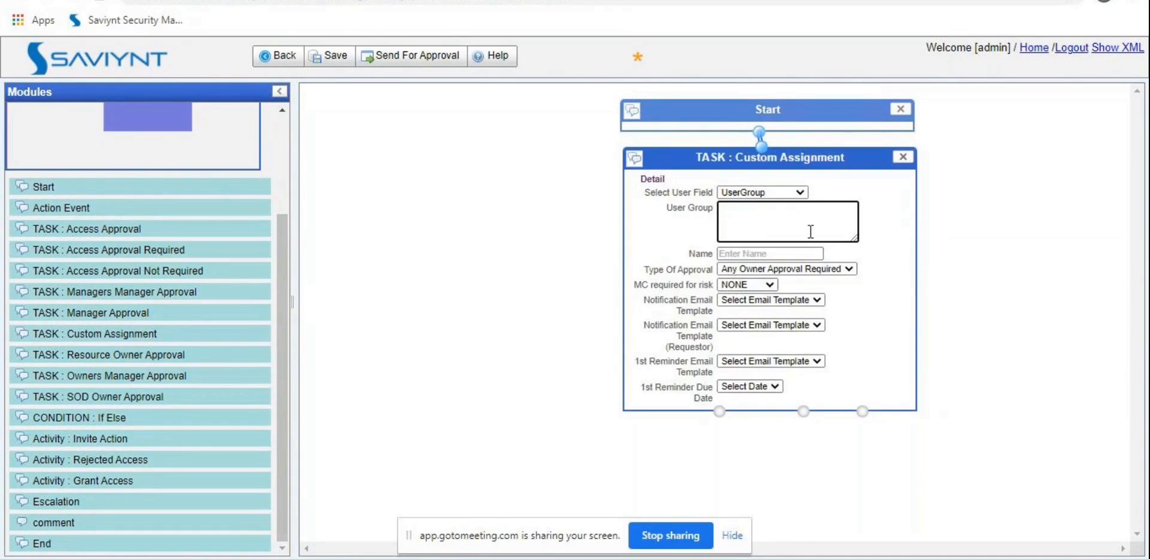
left_click(654, 252)
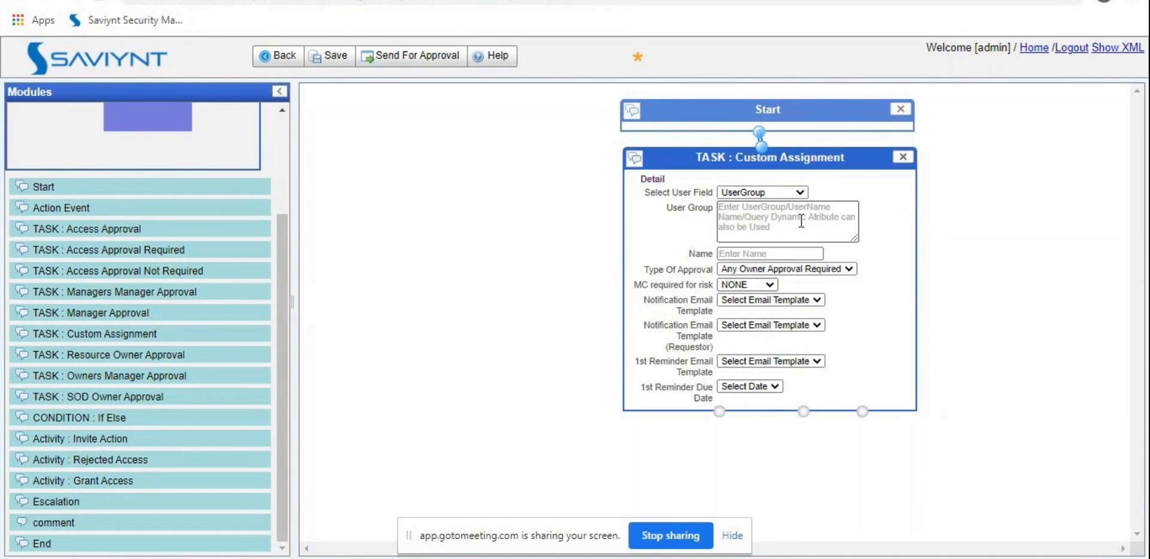
left_click(800, 221)
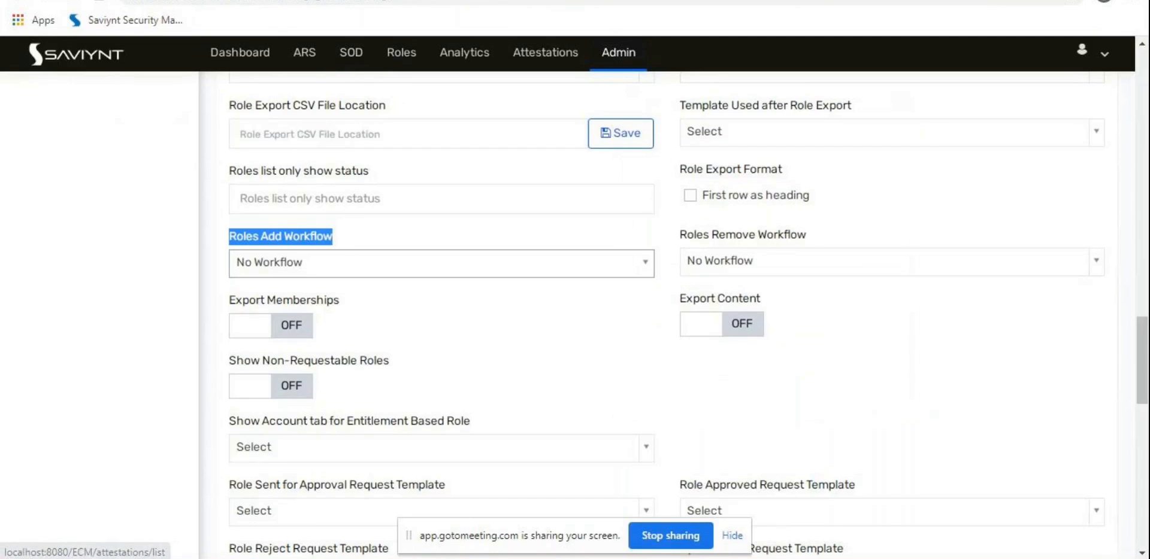
Step: Return to the admin pages and open the User Groups list
left_click(616, 54)
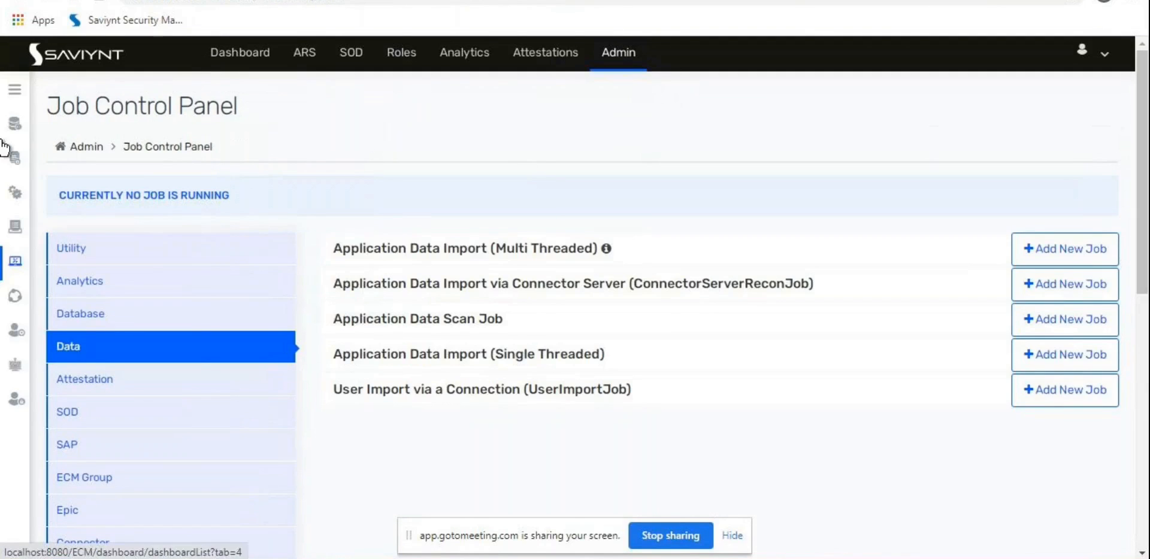
mouse_move(15, 123)
left_click(72, 287)
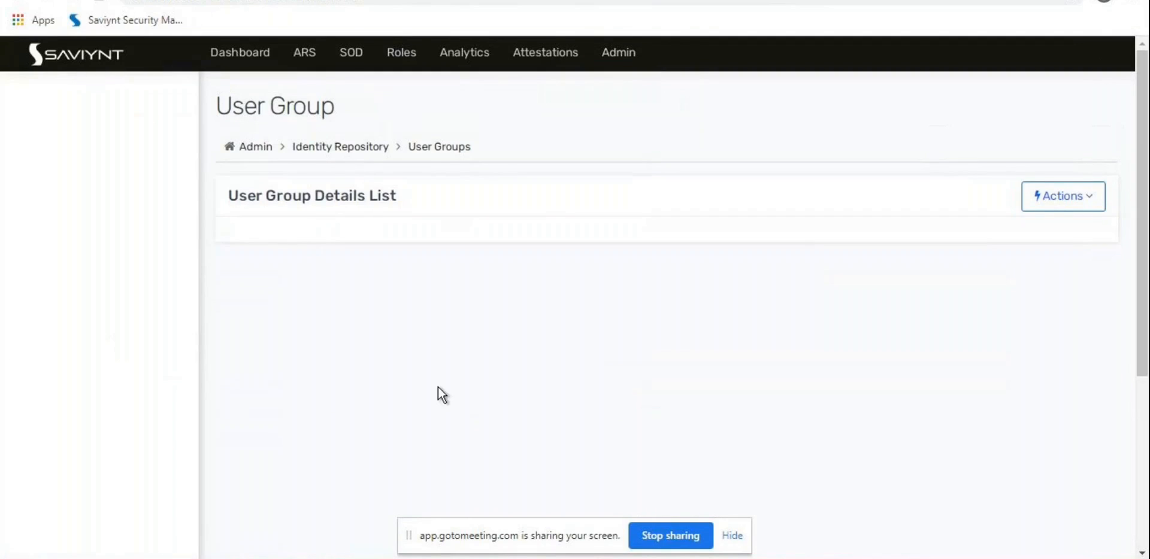
Step: Copy RoleApprovalUG into the task's User Group and Name fields
left_click_drag(322, 343, 239, 340)
key("ctrl+c")
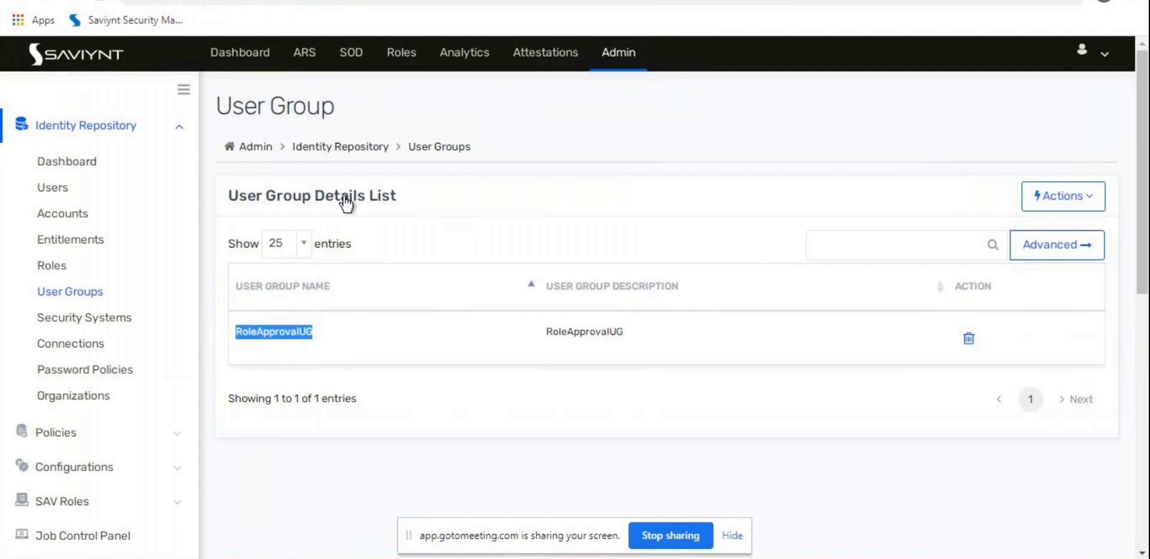
key("ctrl+Tab")
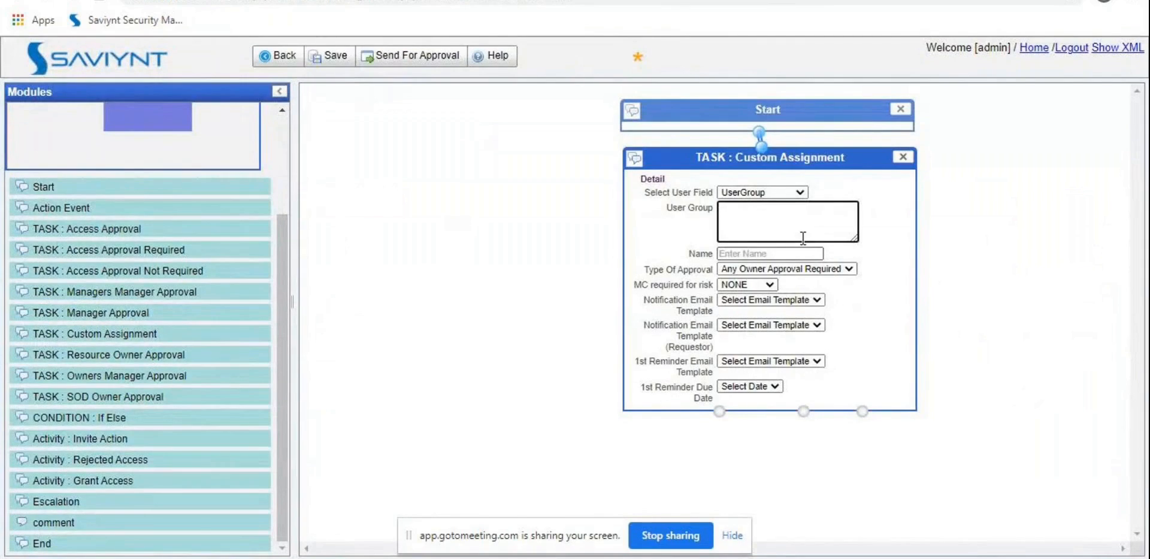
key("ctrl+v")
left_click(769, 254)
key("ctrl+v")
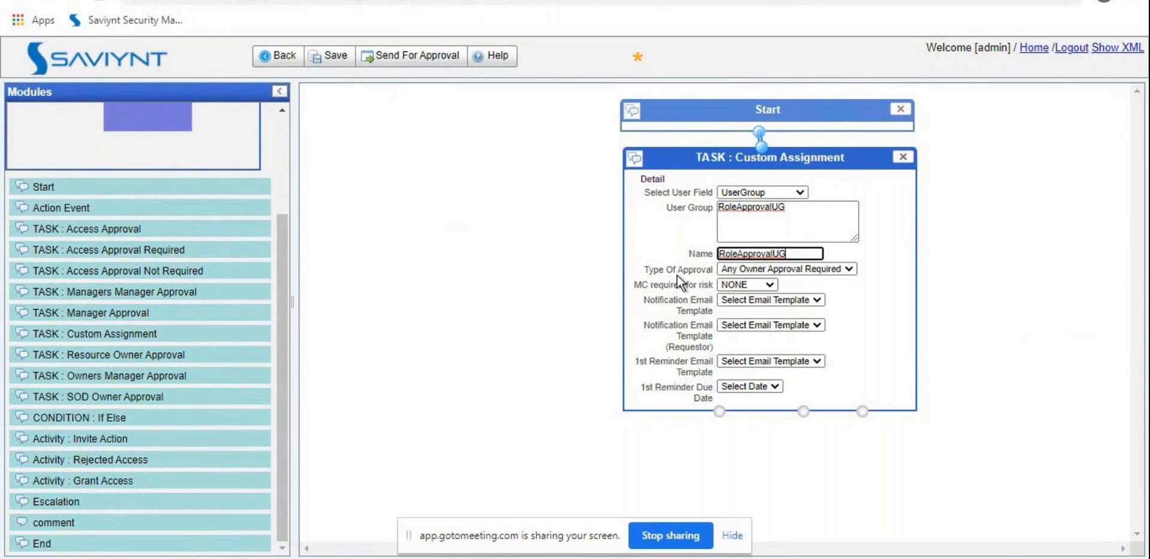
Step: Keep Any Owner Approval Required as the task's approval type
left_click(768, 271)
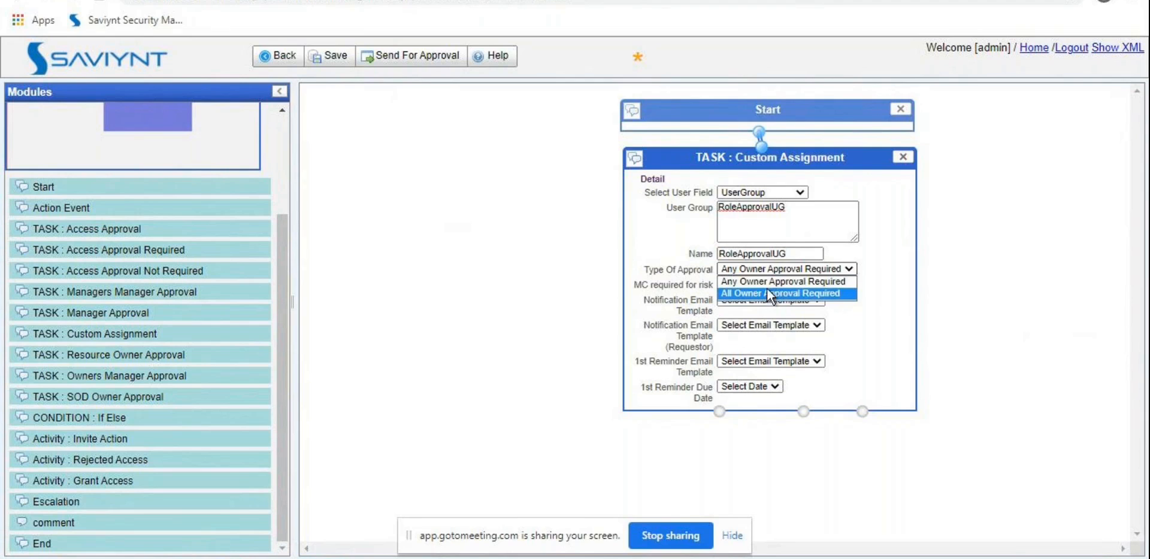
left_click(764, 282)
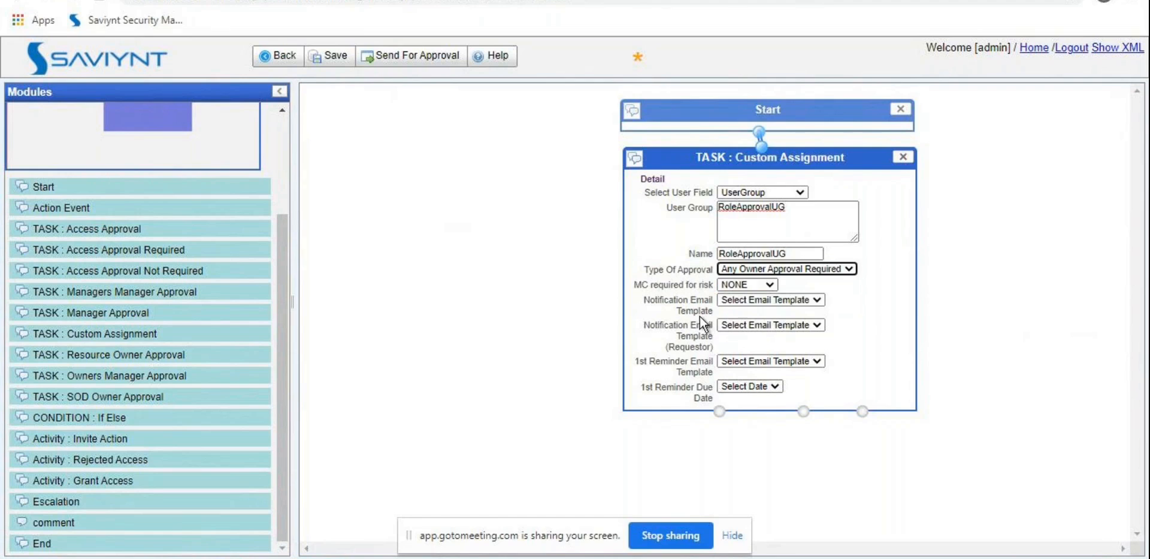
left_click_drag(654, 285, 683, 284)
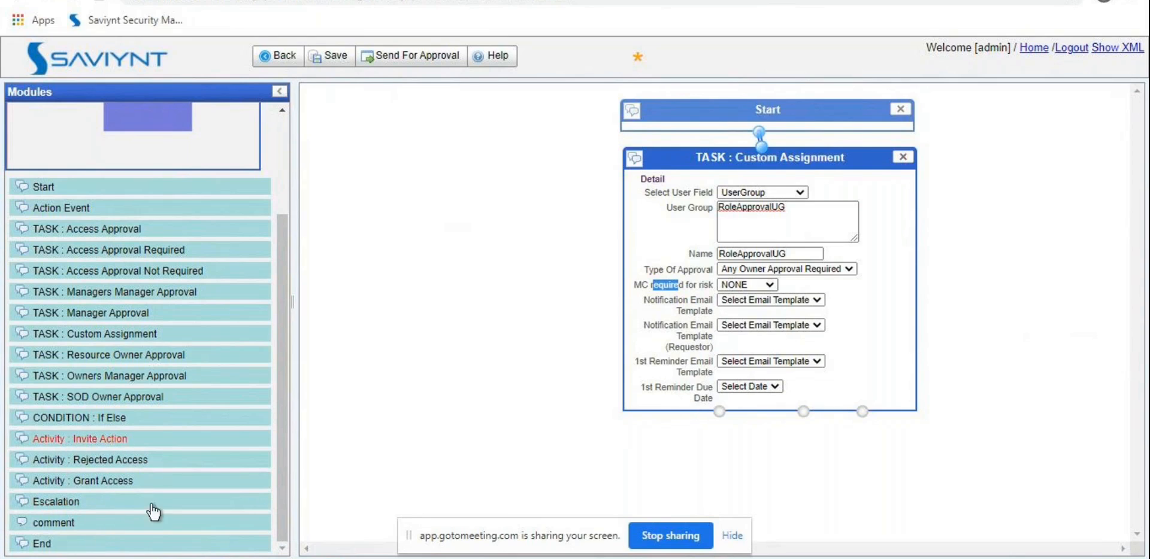
left_click(735, 537)
Step: Add Grant Access, Rejected Access and End nodes, wiring the task through both activities to End
left_click_drag(113, 482, 476, 407)
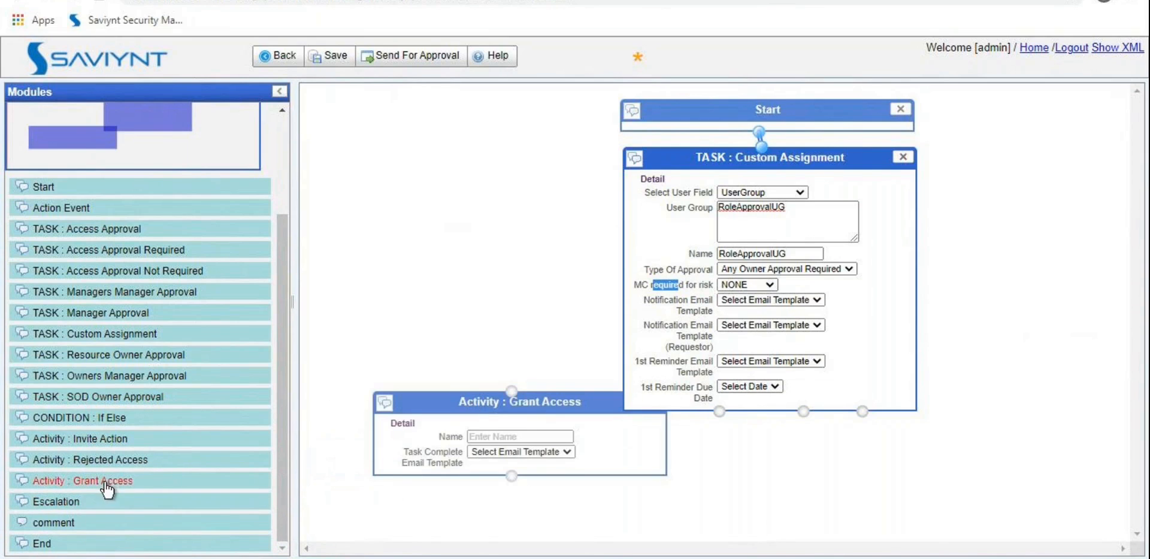
mouse_move(90, 460)
left_mouse_down()
mouse_move(311, 412)
mouse_move(1052, 413)
mouse_move(875, 421)
mouse_move(868, 438)
left_mouse_up()
mouse_move(511, 390)
left_mouse_down()
mouse_move(634, 416)
mouse_move(719, 411)
left_mouse_up()
mouse_move(803, 412)
left_mouse_down()
mouse_move(910, 425)
mouse_move(906, 436)
left_mouse_up()
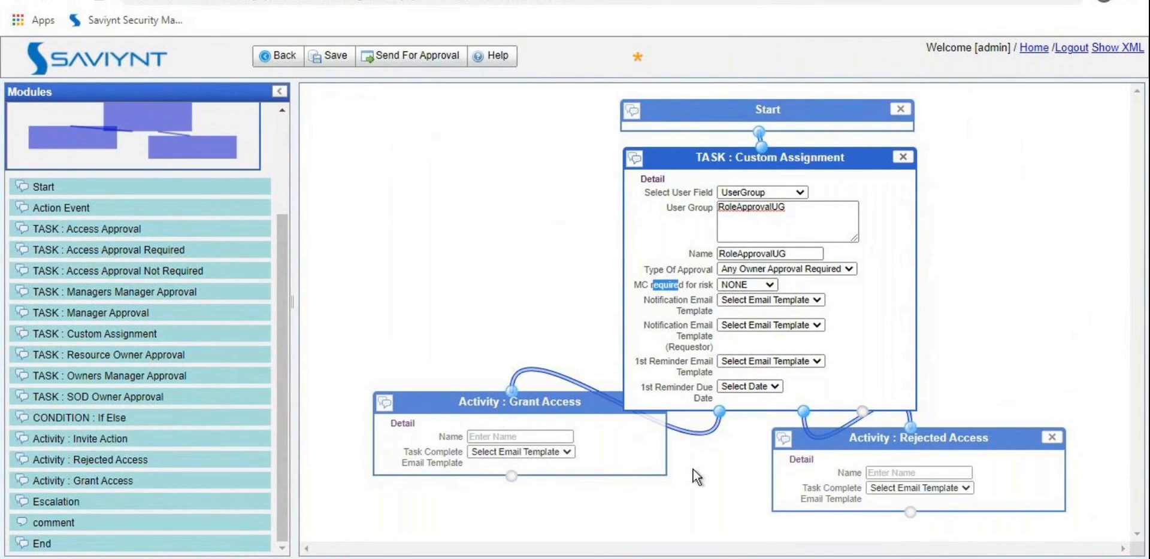
left_click_drag(84, 547, 640, 521)
left_click_drag(511, 476, 700, 507)
left_click_drag(910, 512, 704, 516)
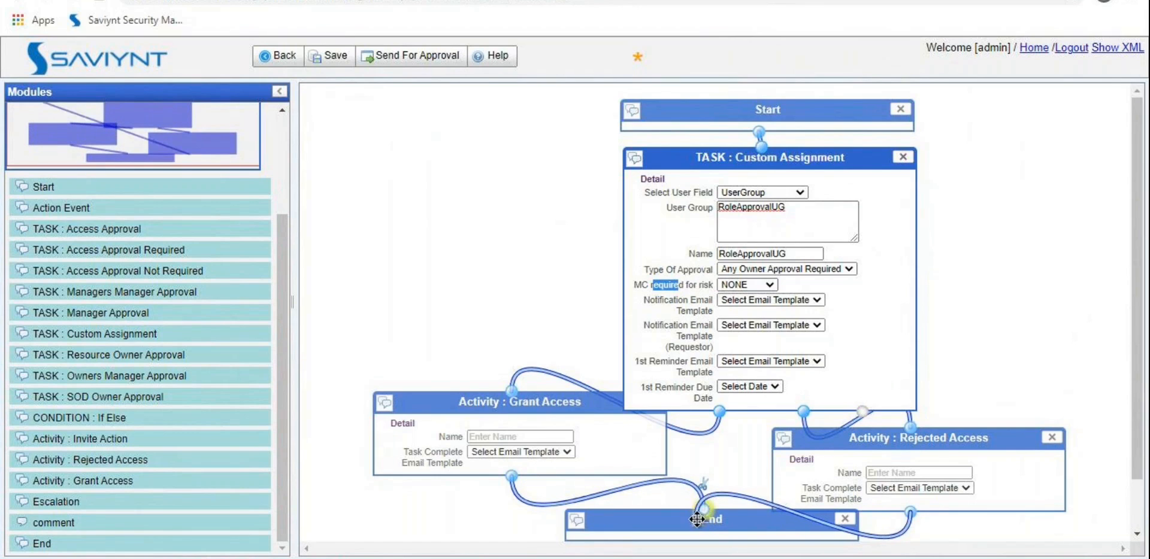
Step: Rearrange the boxes and add an Escalation node linked from the Custom Assignment task
left_click_drag(715, 151, 482, 128)
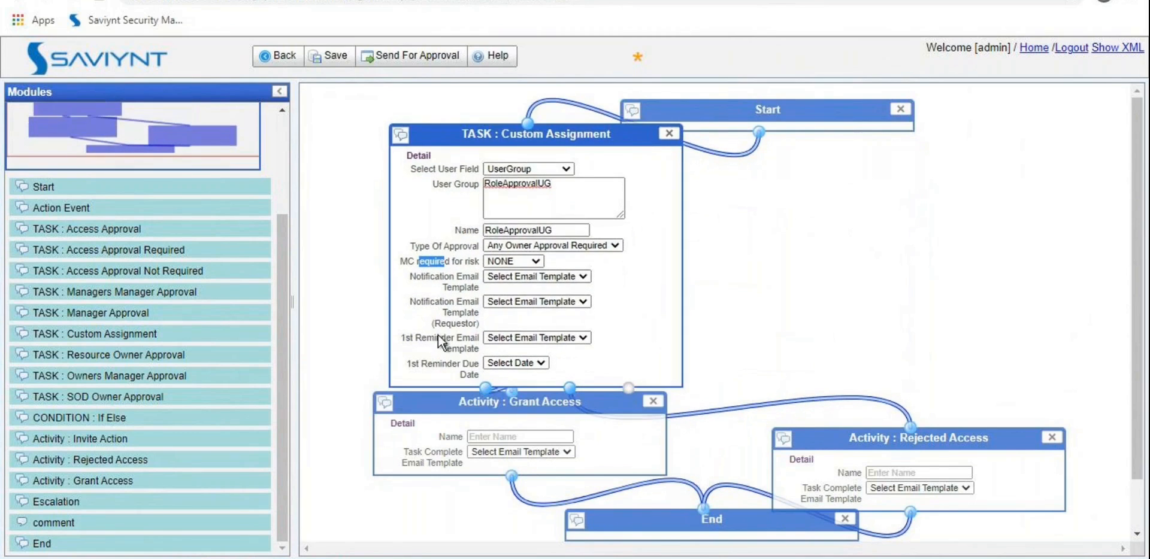
left_click_drag(432, 395, 407, 416)
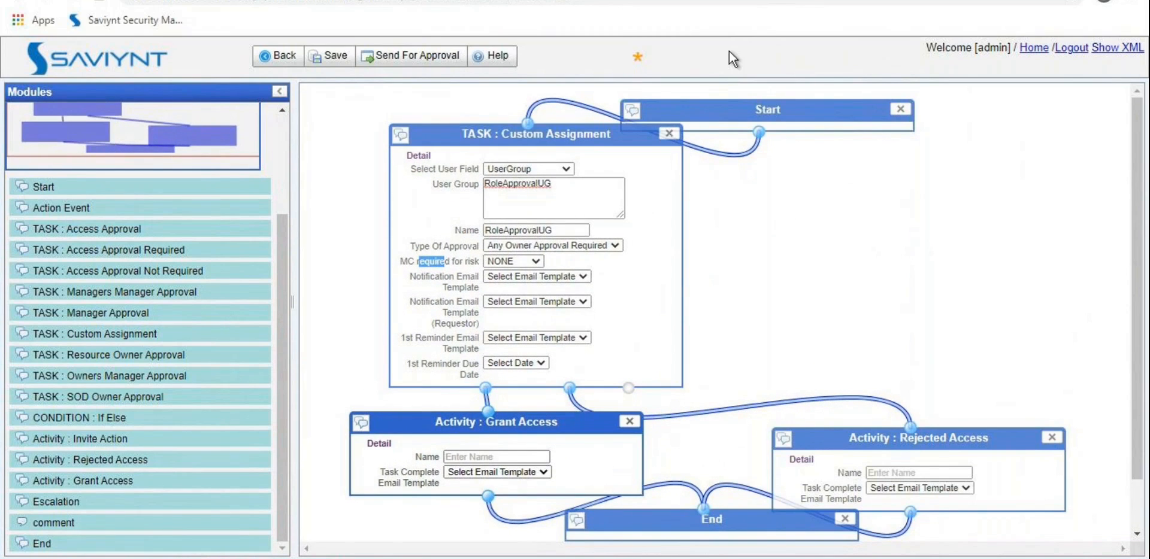
left_click_drag(667, 518, 539, 533)
left_click_drag(855, 439, 713, 422)
left_click_drag(115, 503, 849, 173)
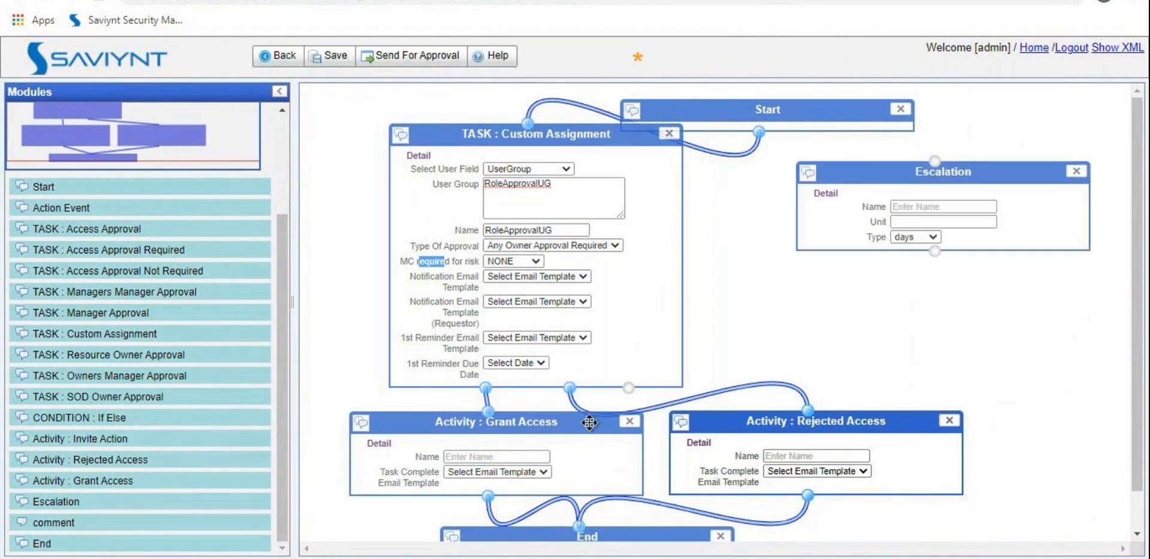
left_click_drag(628, 388, 937, 159)
Step: Name the escalation EscalatetoManager with a unit of 7 days, and add a Manager Approval task
left_click(926, 206)
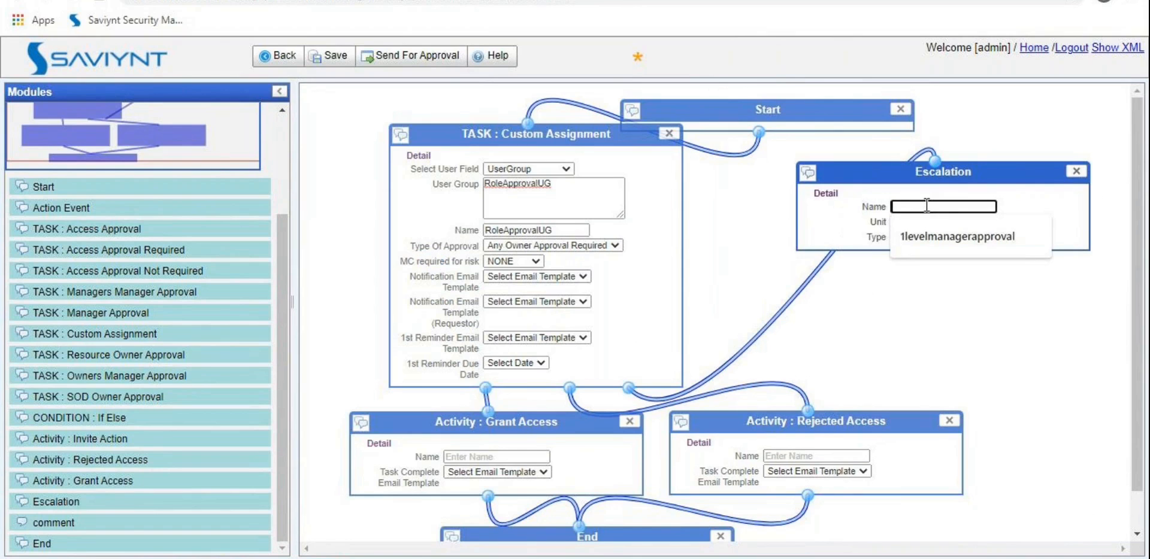
type("Escala")
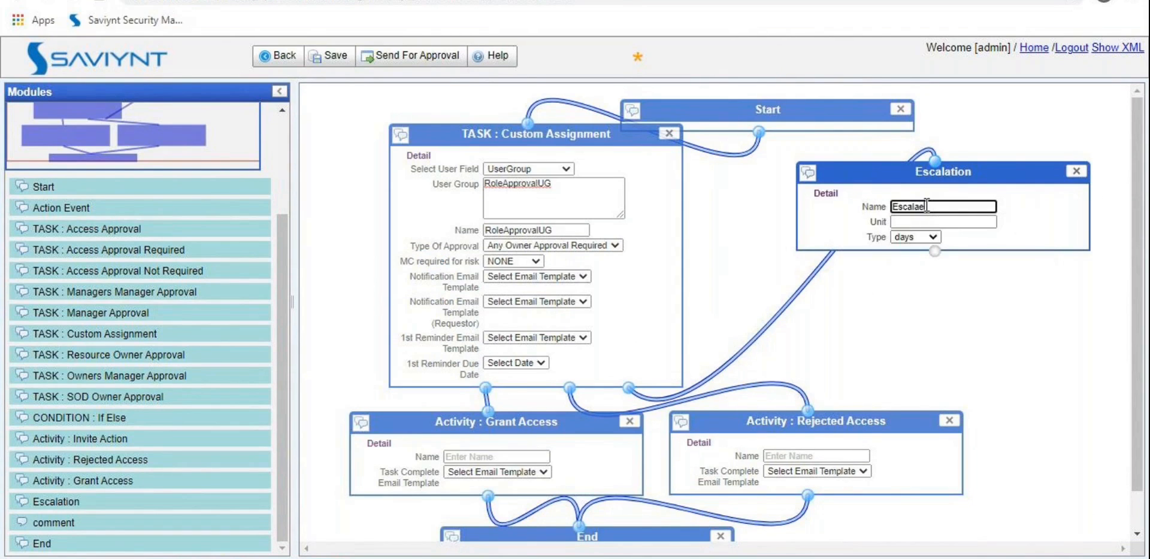
type("tetoManager")
left_click(918, 220)
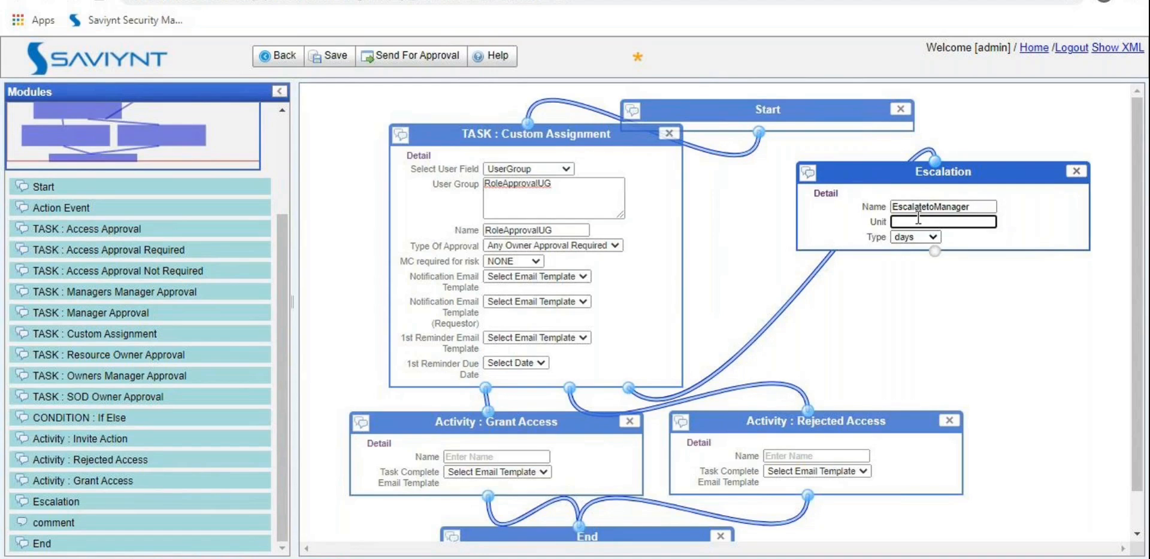
type("7")
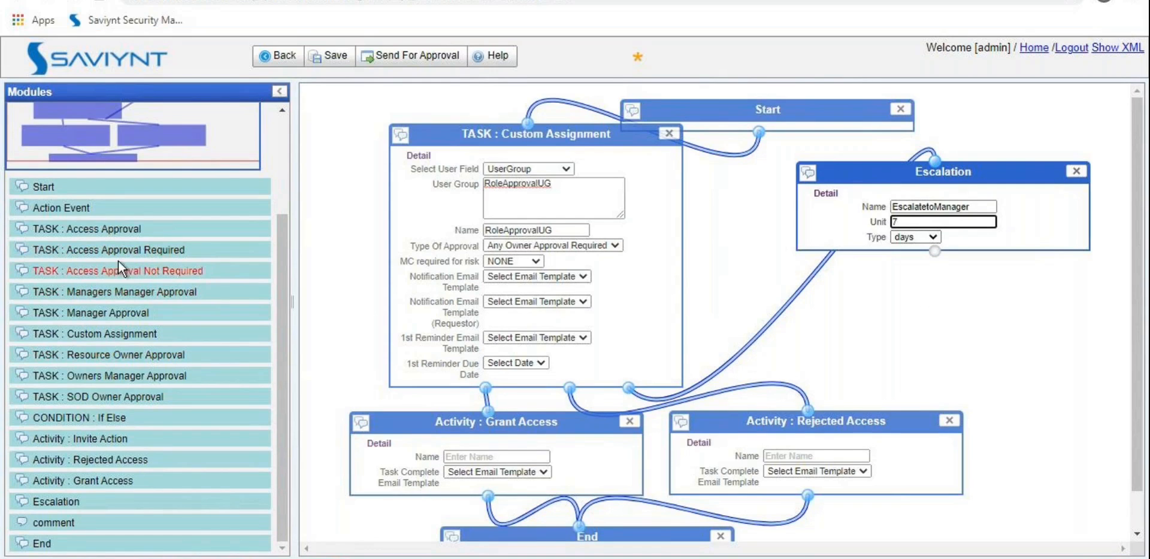
left_click_drag(116, 312, 932, 286)
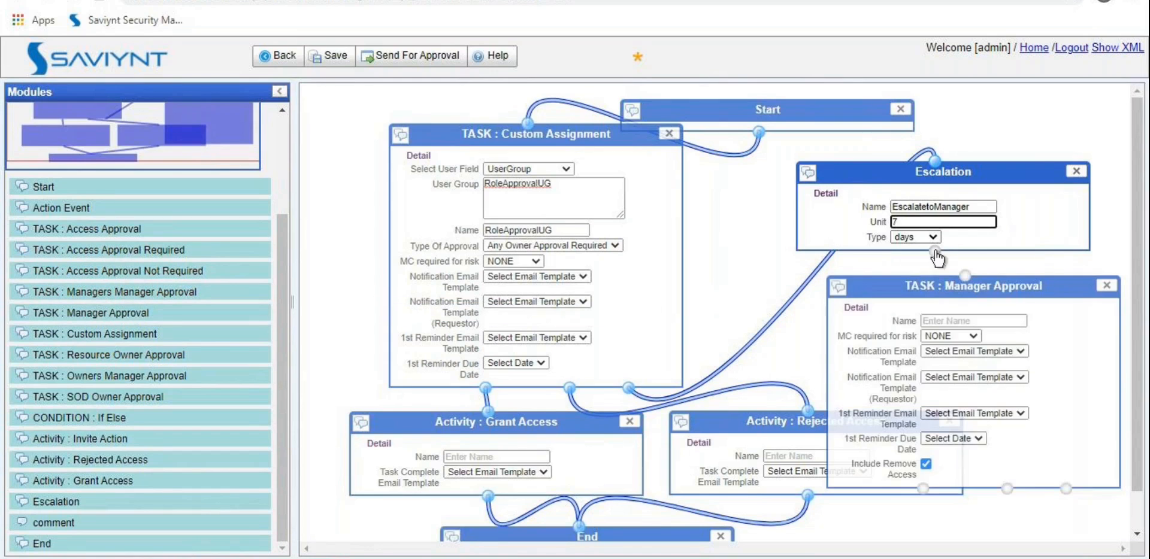
Step: Name the Manager Approval task EscalationManager and move Rejected Access and End lower
left_click(970, 321)
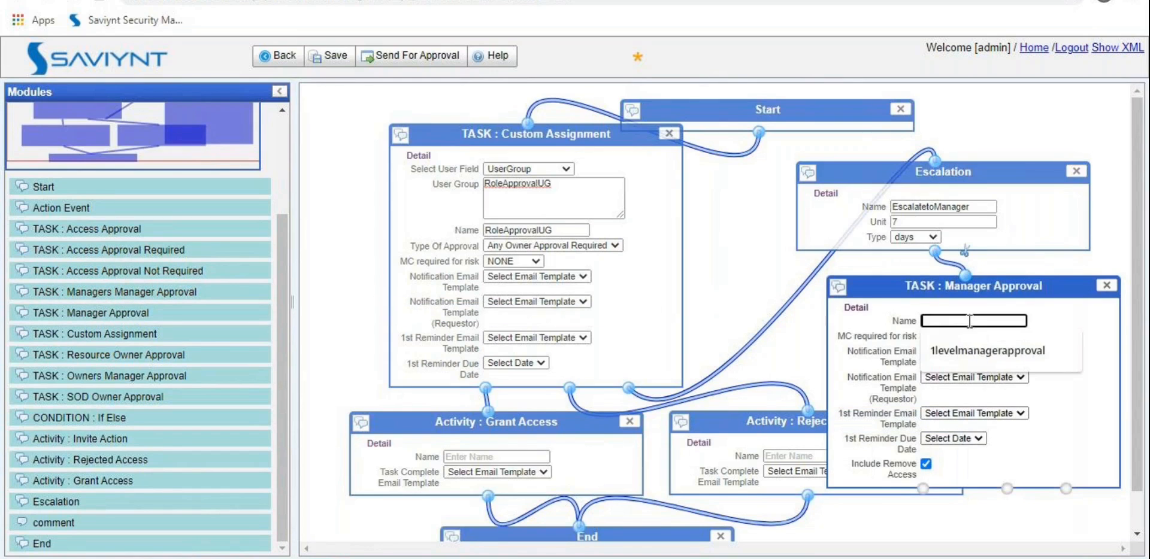
type("E")
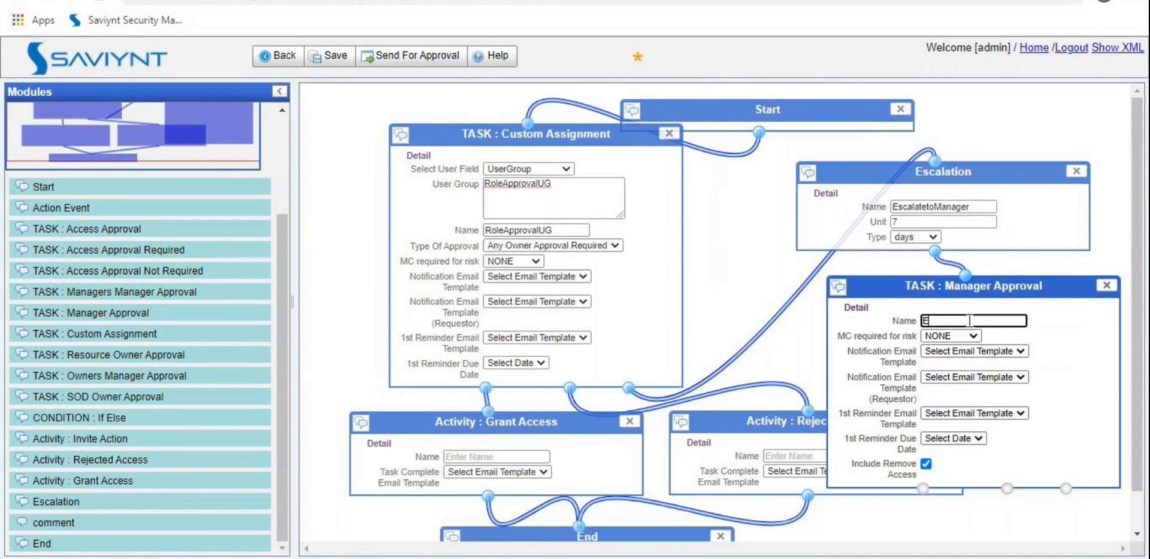
type("scalationManager")
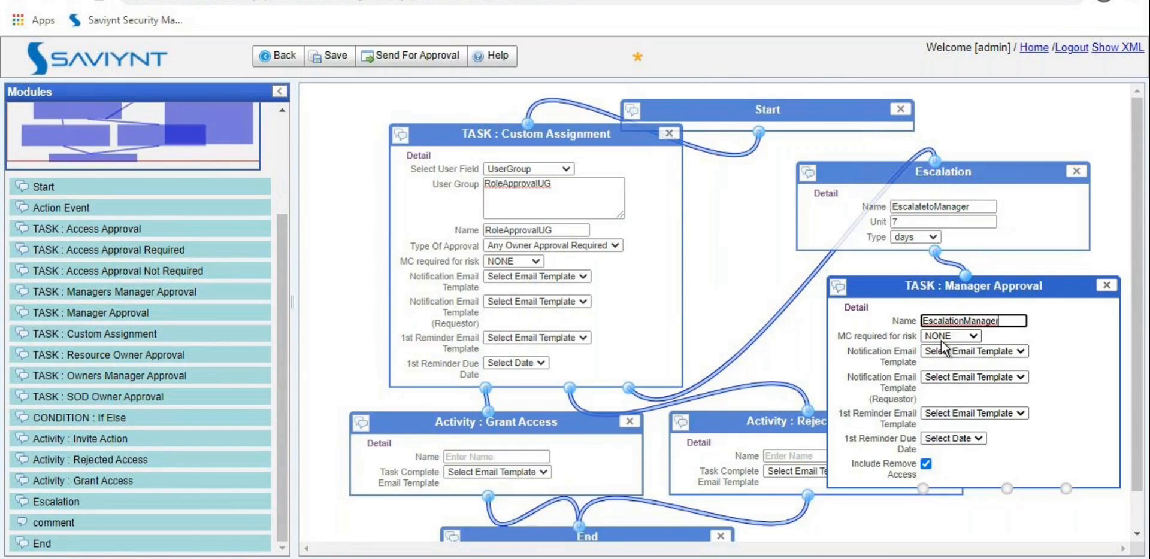
left_click_drag(759, 434, 733, 490)
scroll(733, 489, "down", 3)
left_click_drag(541, 441, 500, 526)
Step: Connect EscalationManager to the Grant Access and Rejected Access activities
left_click_drag(759, 378, 881, 441)
left_click_drag(923, 393, 491, 317)
left_click_drag(1007, 393, 905, 432)
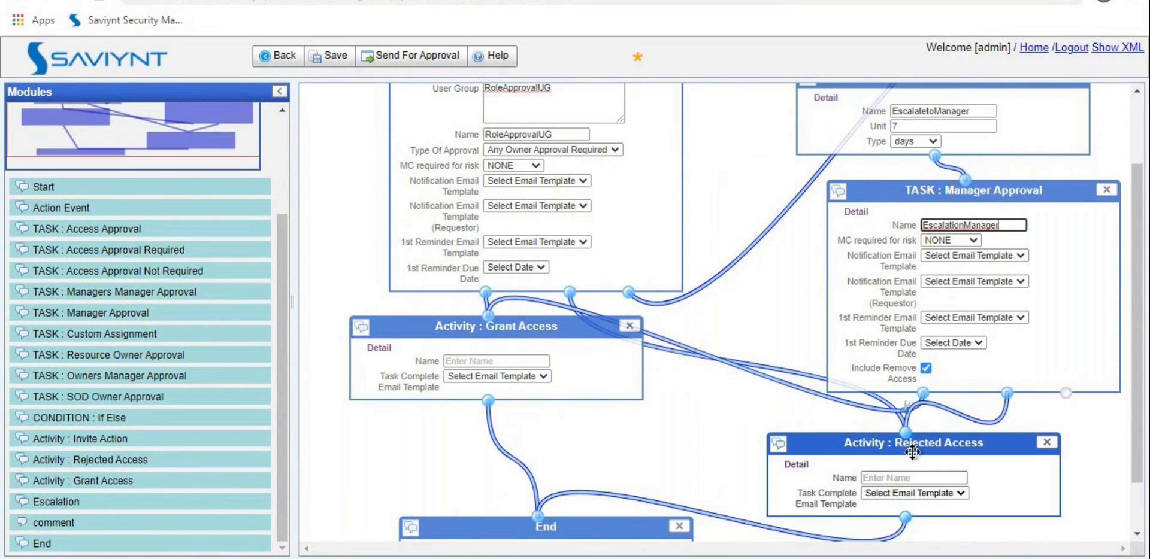
scroll(759, 397, "down", 1)
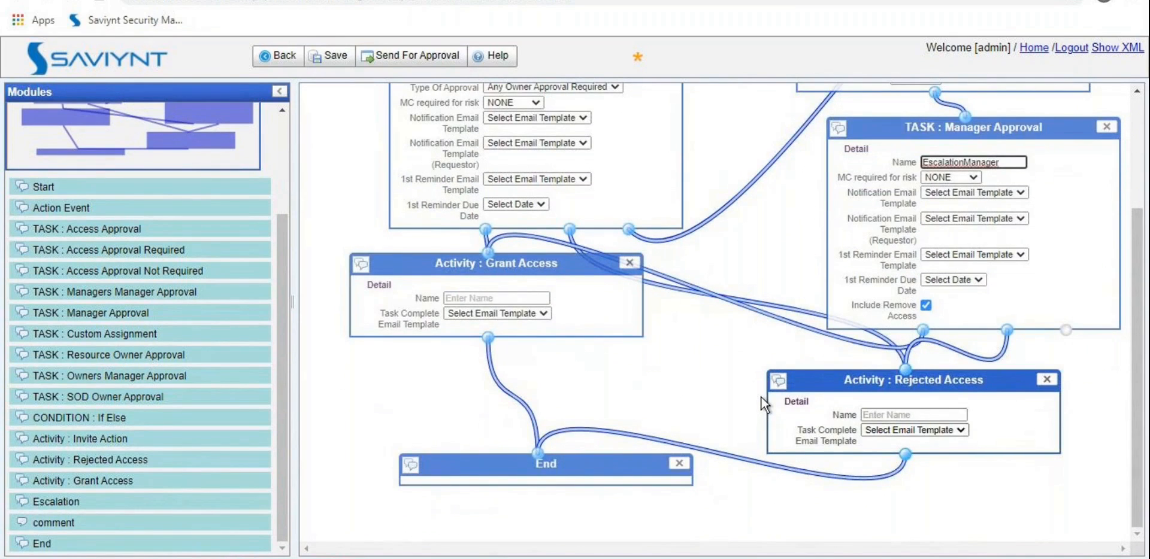
left_click(549, 297)
Step: Name the activities Grant and Reject
type("Grant")
left_click(919, 415)
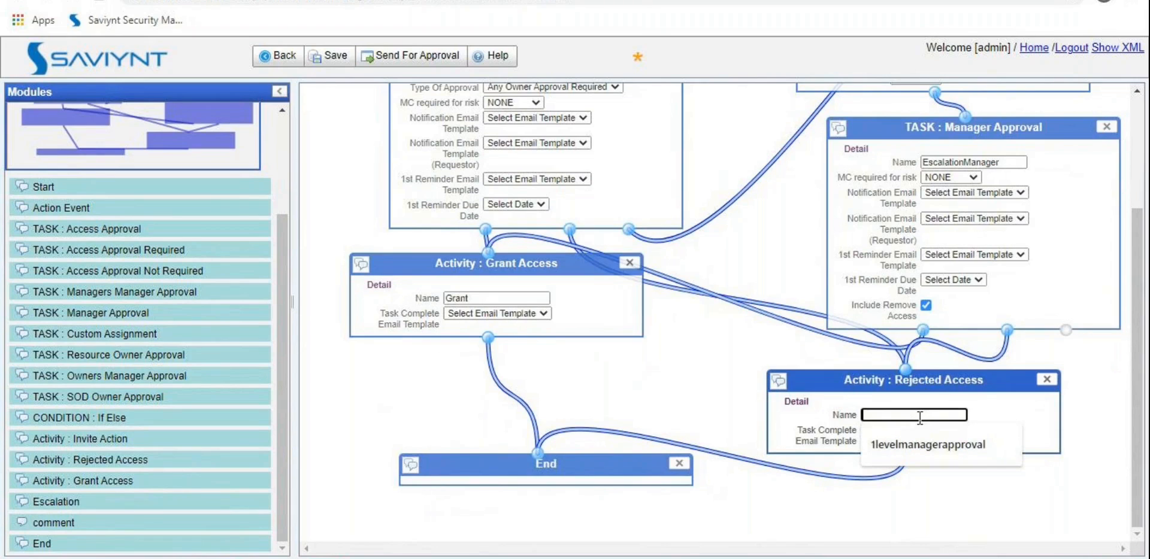
type("Reject")
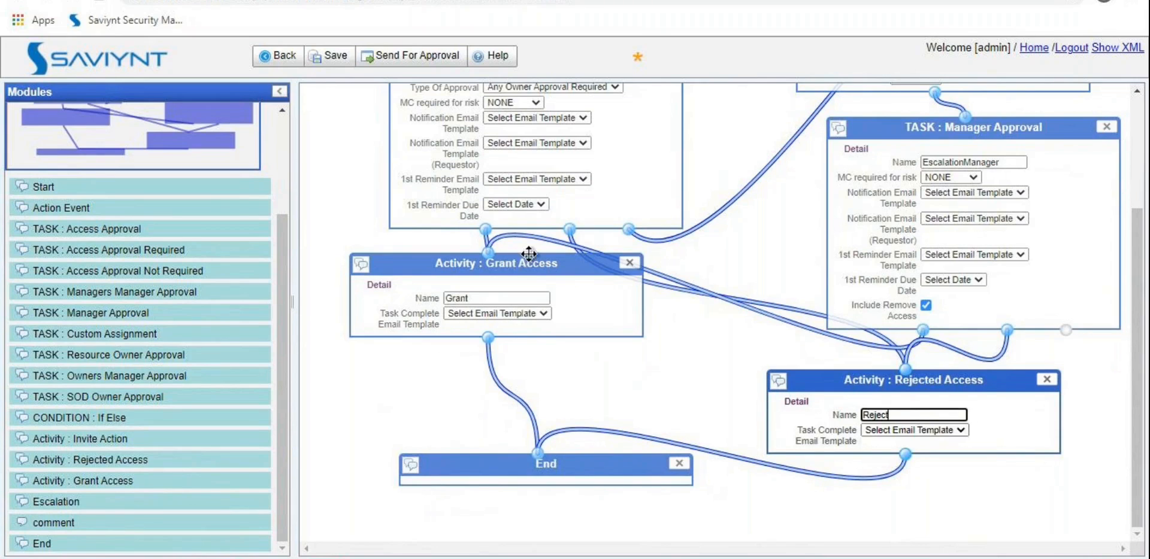
Step: Reposition Grant and End, then view RoleReqWF pending in the Workflow Approval List
left_click_drag(527, 262, 554, 371)
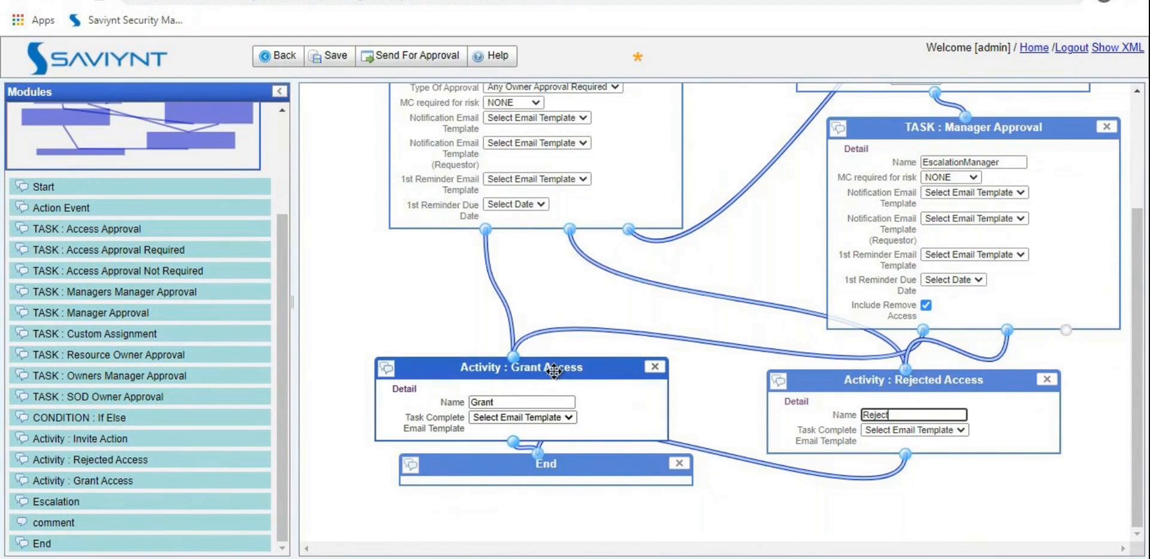
left_click_drag(563, 463, 585, 534)
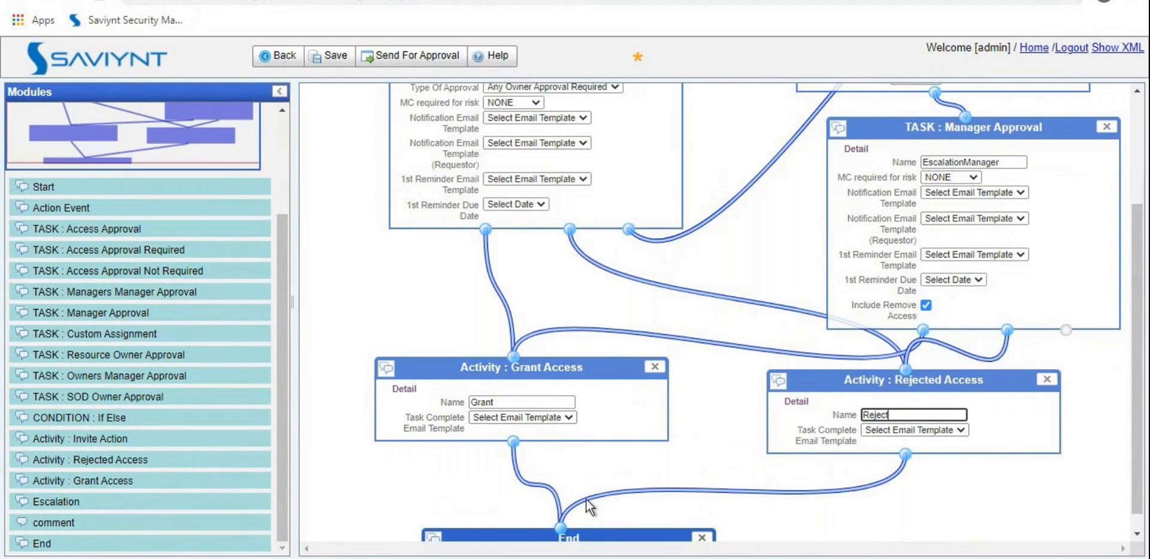
scroll(742, 325, "up", 3)
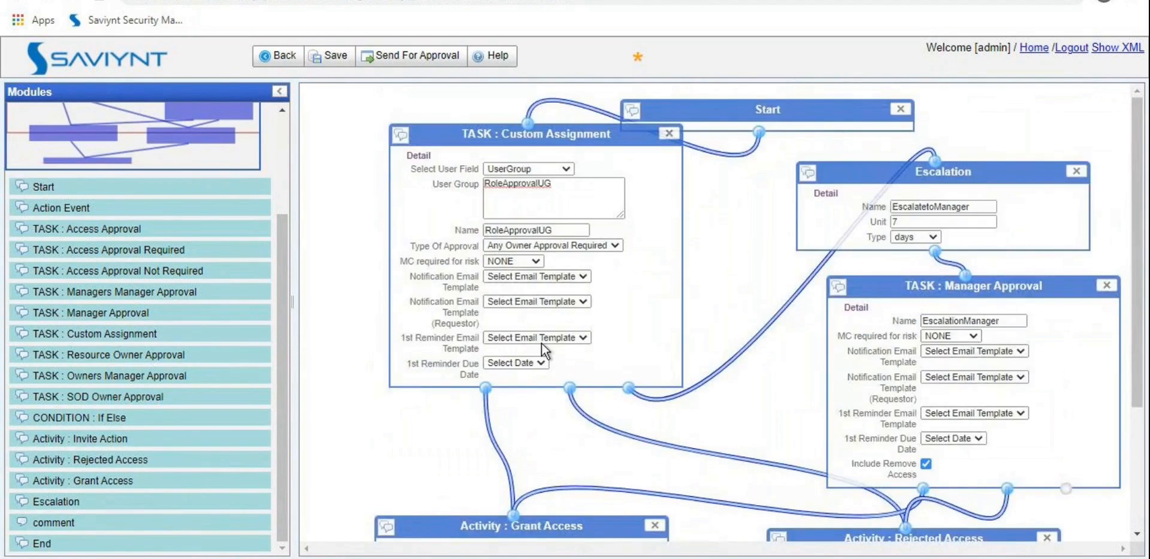
scroll(95, 263, "up", 3)
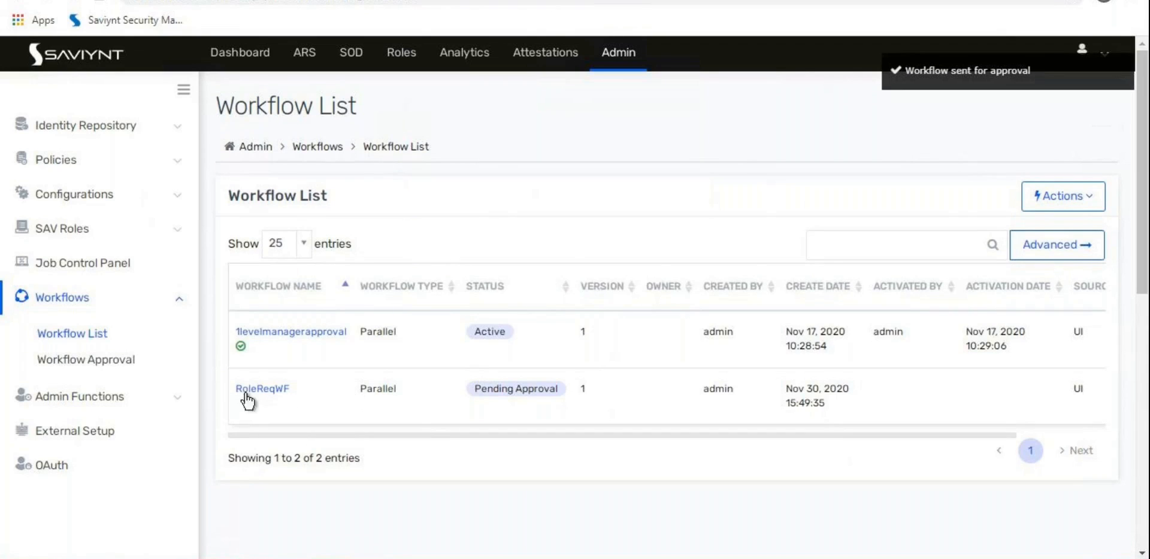
left_click(124, 360)
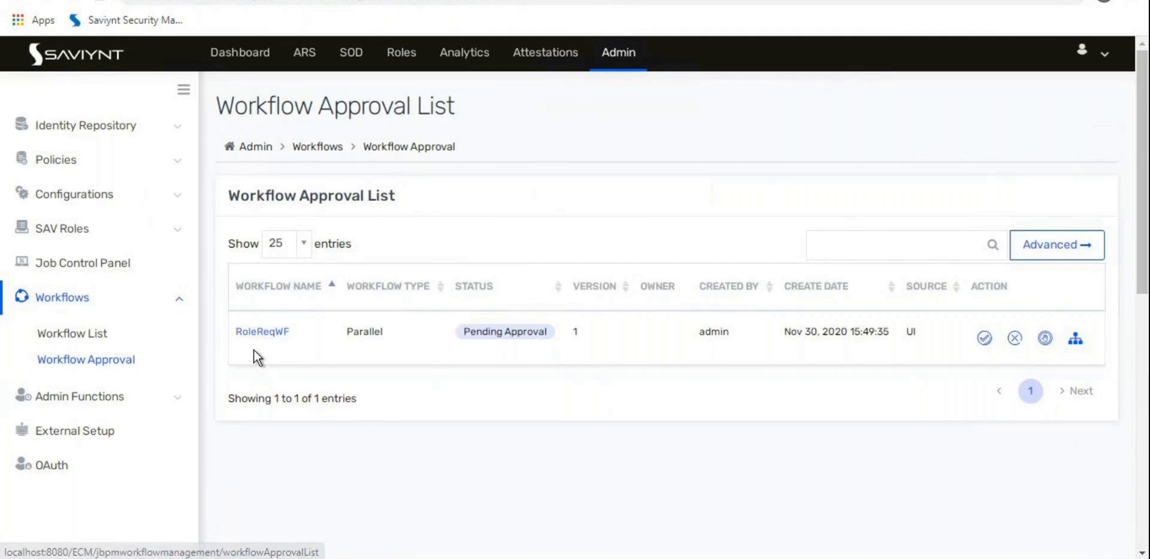
Step: Approve the pending RoleReqWF workflow with the comment 'ok' and return to the Workflow List
left_click(981, 342)
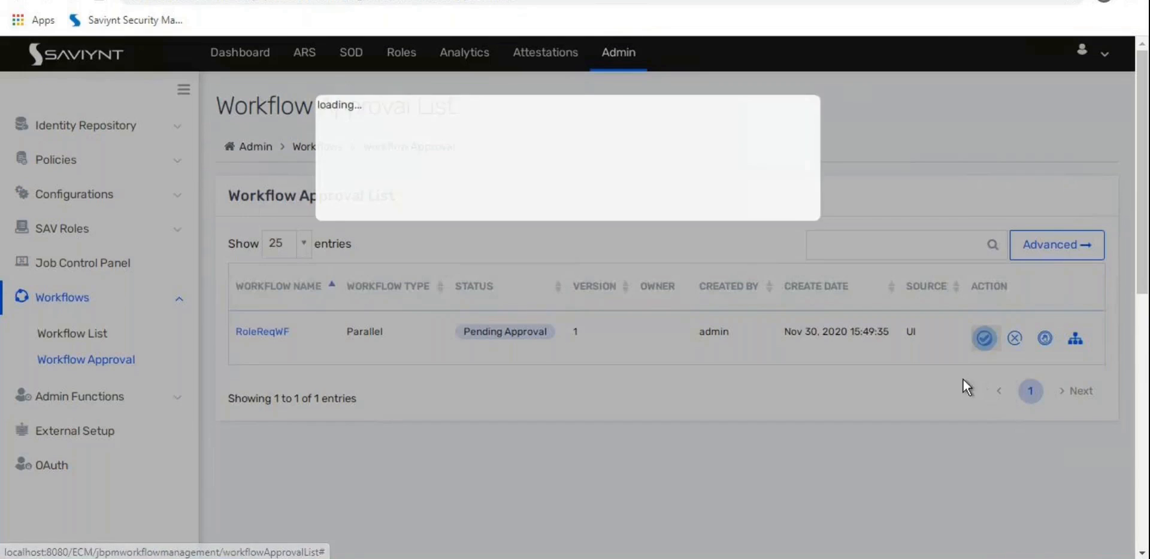
left_click(507, 209)
type("ok")
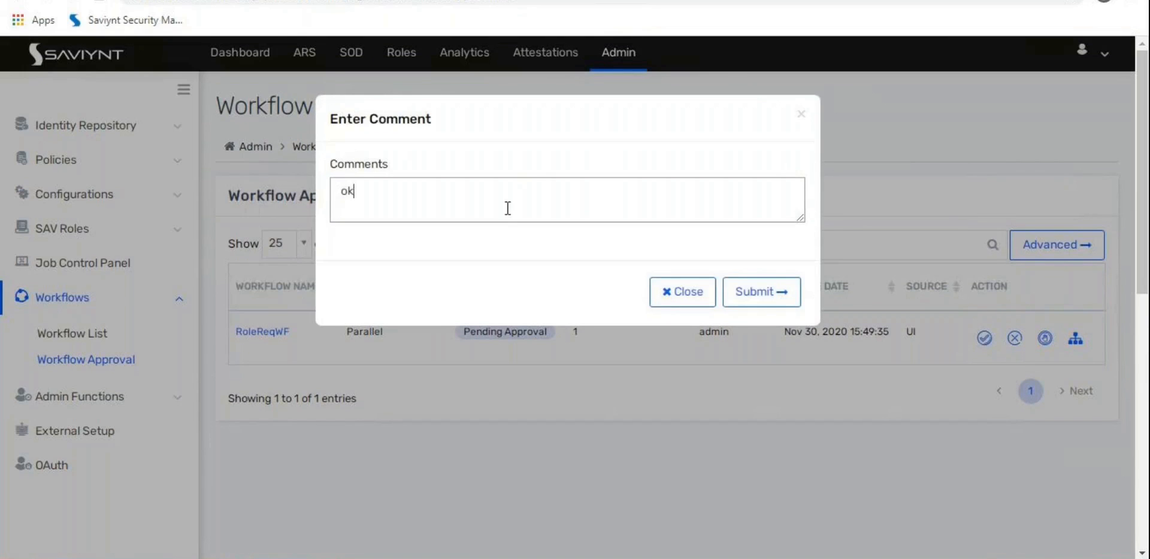
left_click(729, 348)
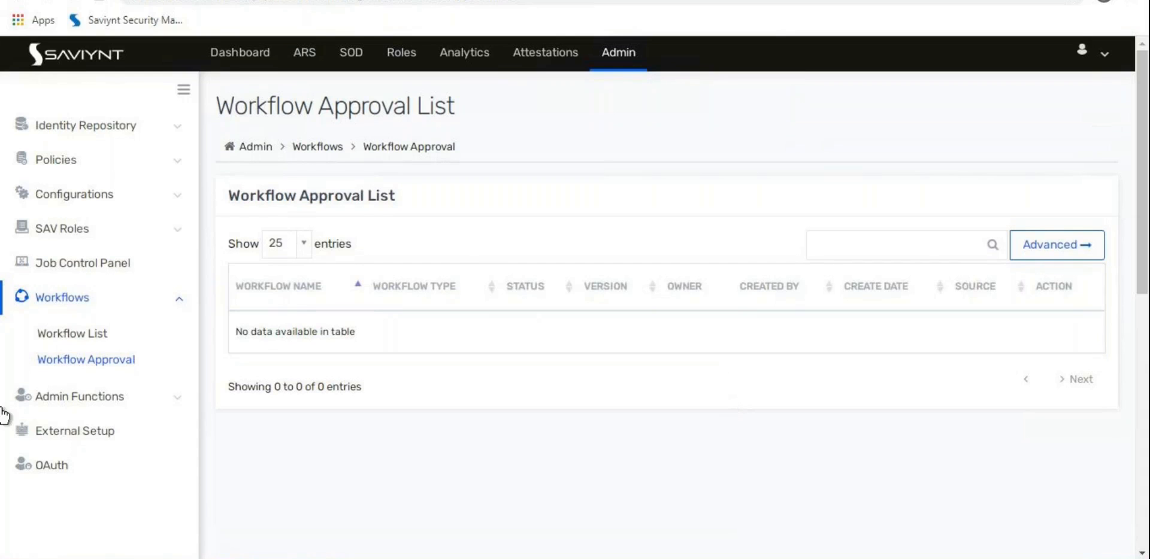
left_click(93, 343)
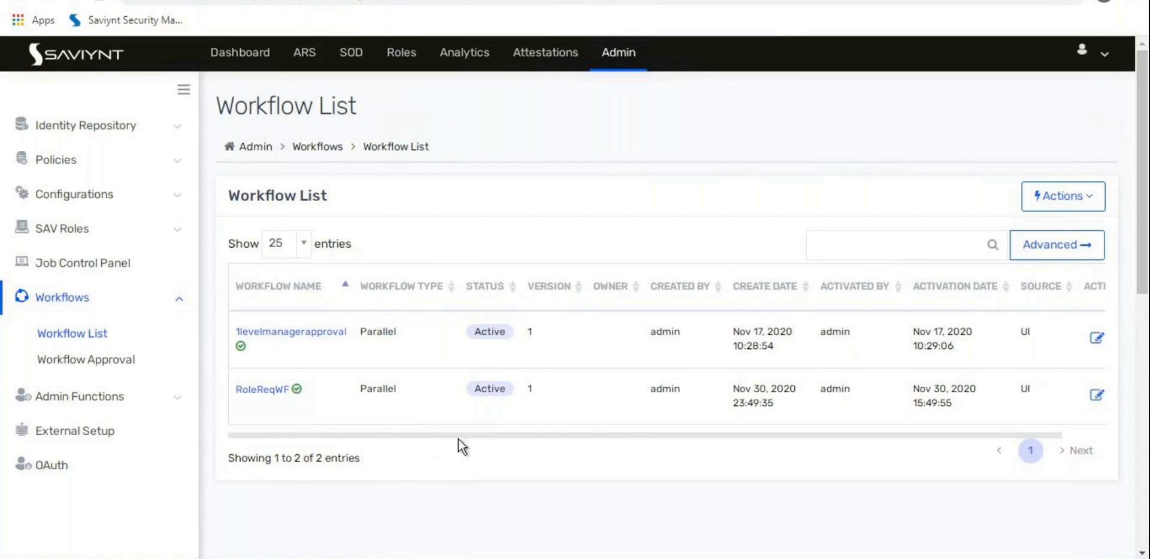
Step: In Roles Configuration, set both the add-role and remove-role workflows to RoleReqWF
left_click_drag(460, 439, 588, 435)
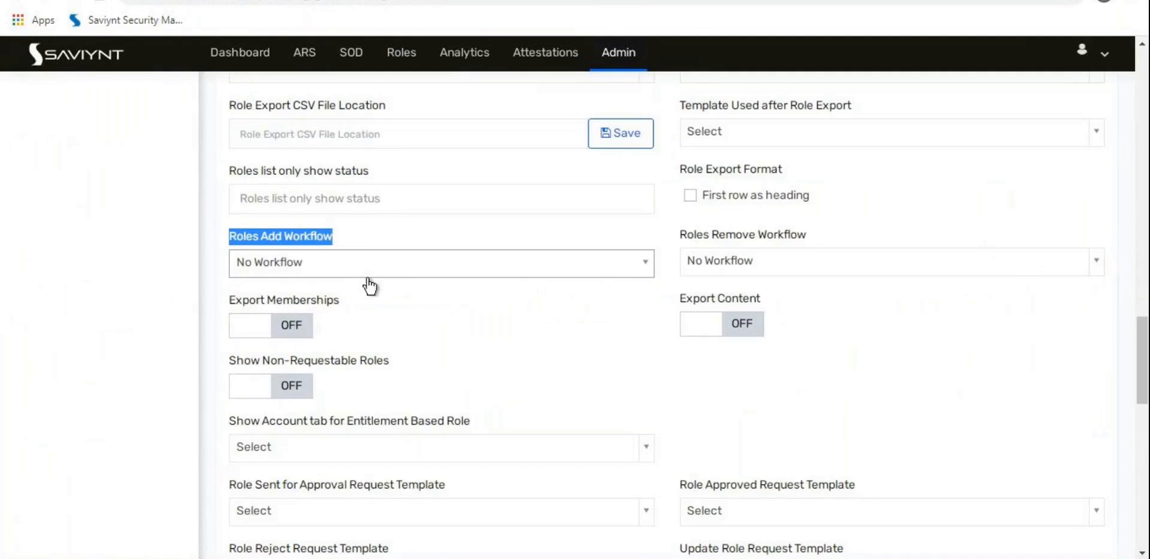
left_click(71, 2)
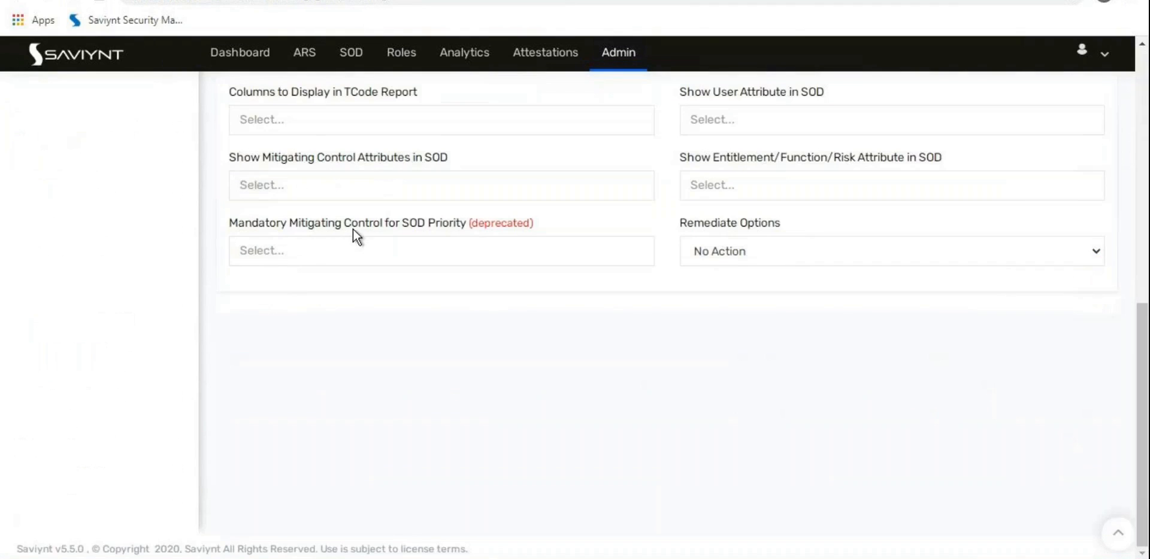
scroll(353, 229, "up", 7)
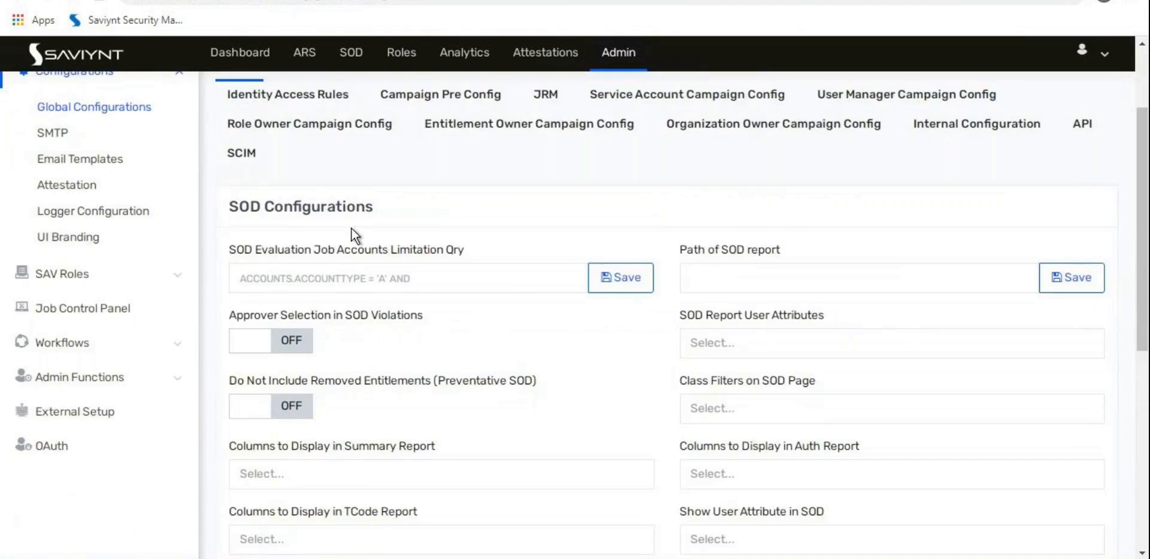
scroll(446, 181, "up", 1)
left_click(468, 106)
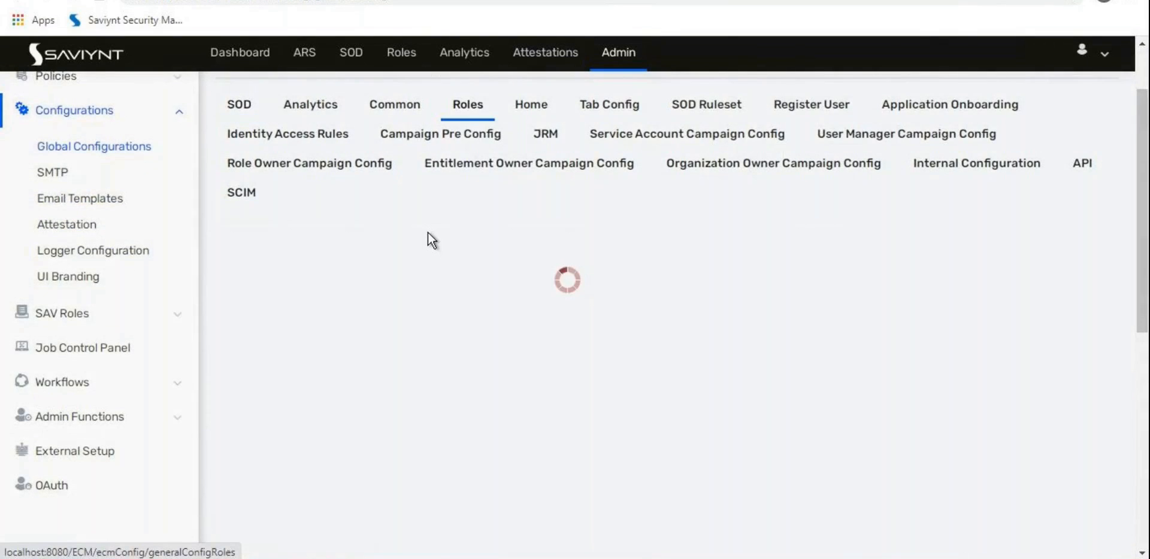
scroll(429, 234, "down", 1)
scroll(377, 365, "down", 10)
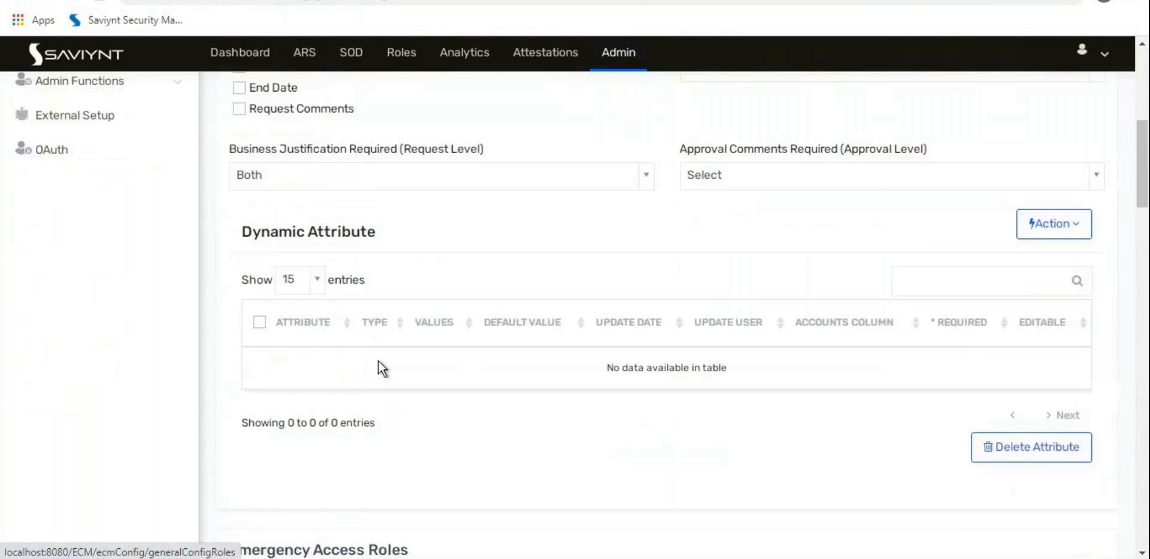
scroll(378, 356, "down", 3)
scroll(378, 357, "up", 1)
scroll(383, 351, "down", 6)
scroll(384, 351, "down", 3)
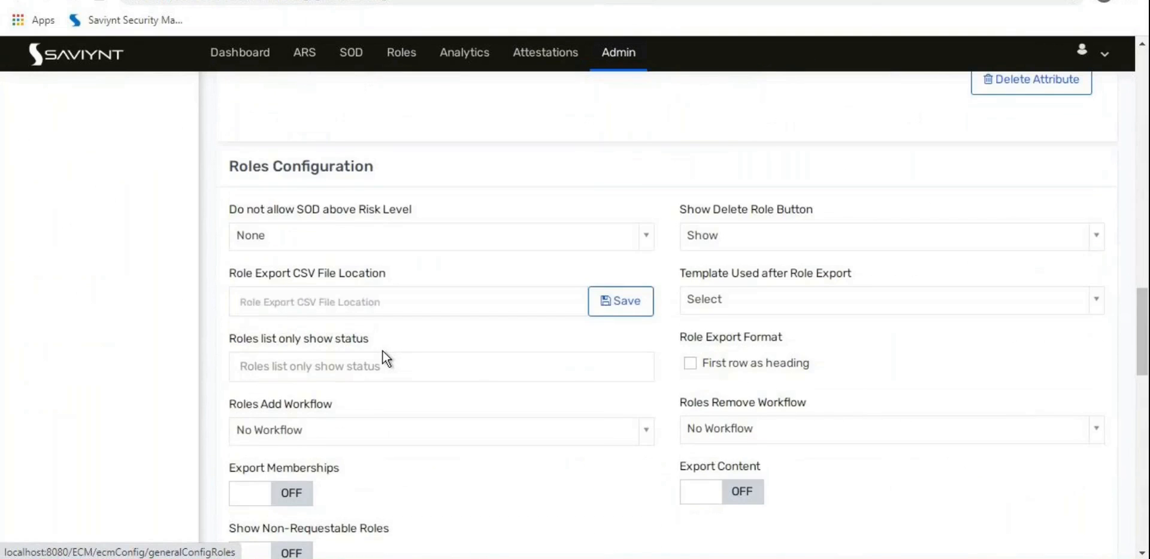
key("ctrl+minus")
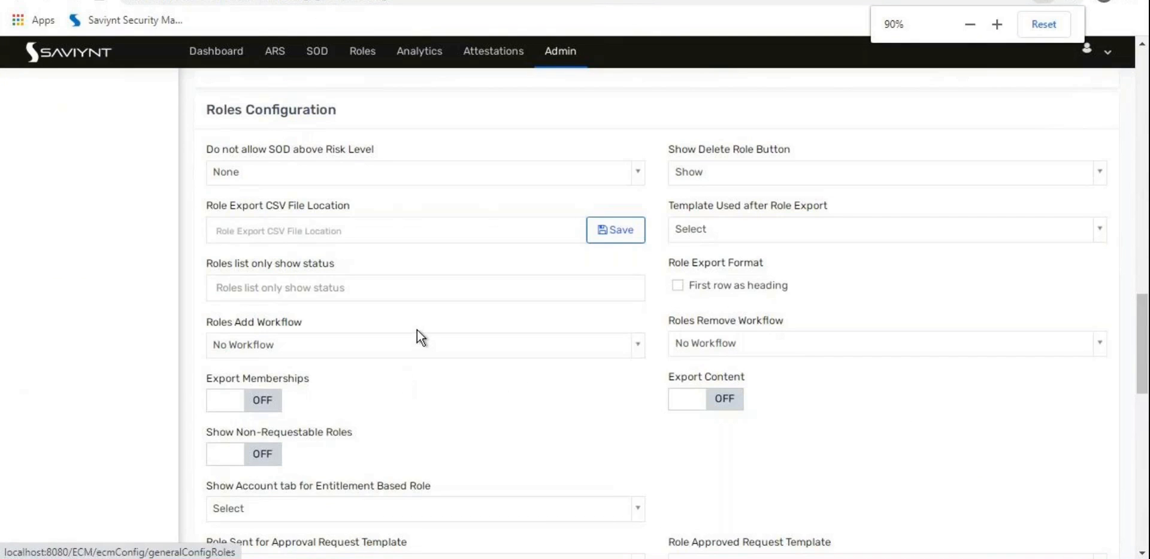
left_click(386, 339)
left_click(230, 443)
left_click(691, 342)
left_click(697, 440)
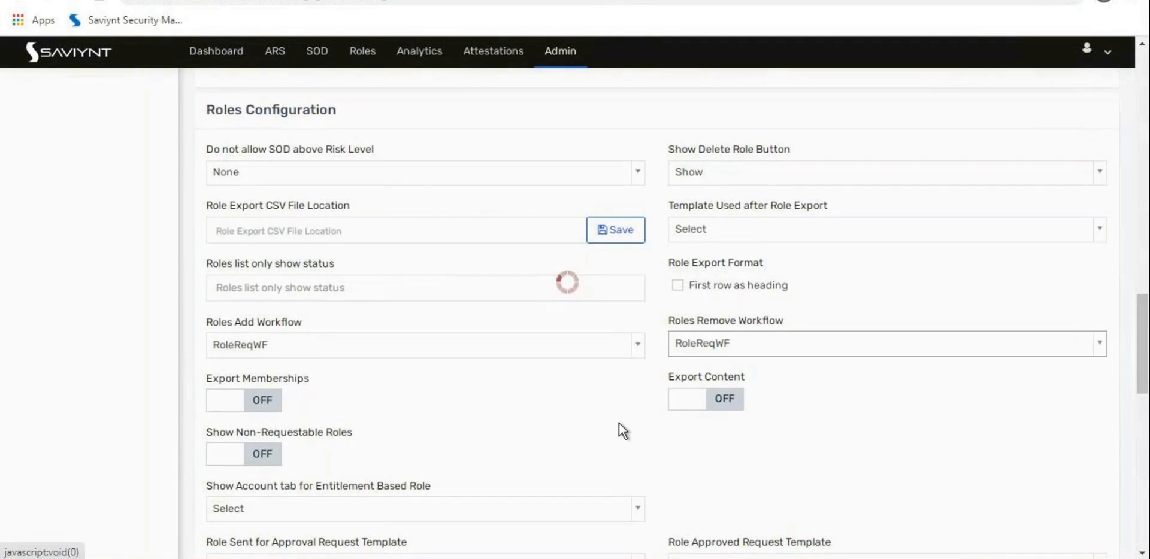
Step: Keep Show Delete Role Button set to Show and review the remaining role settings
scroll(620, 425, "down", 10)
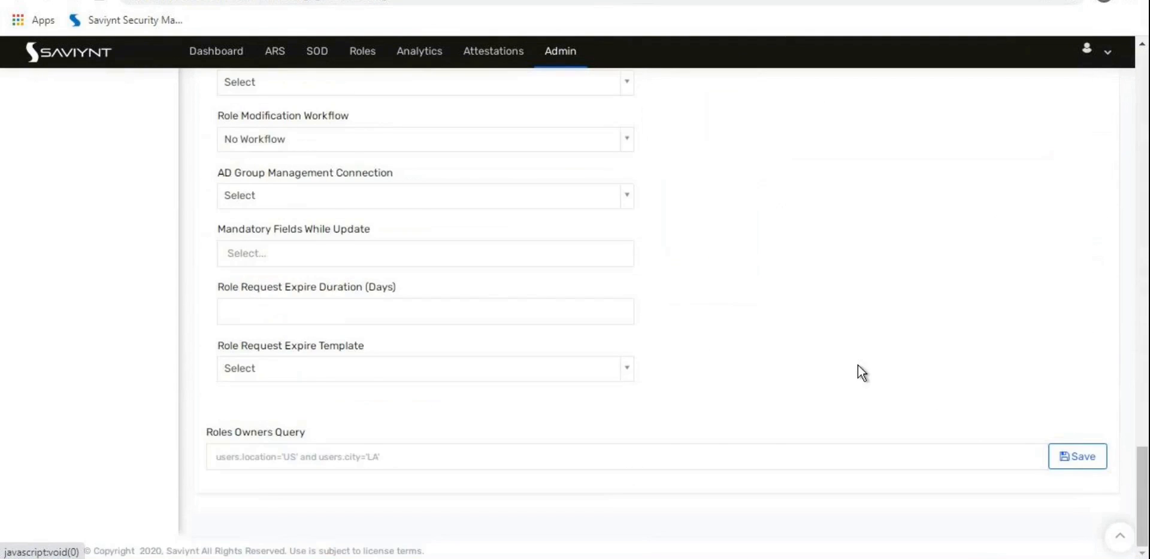
scroll(858, 366, "up", 15)
scroll(859, 367, "up", 2)
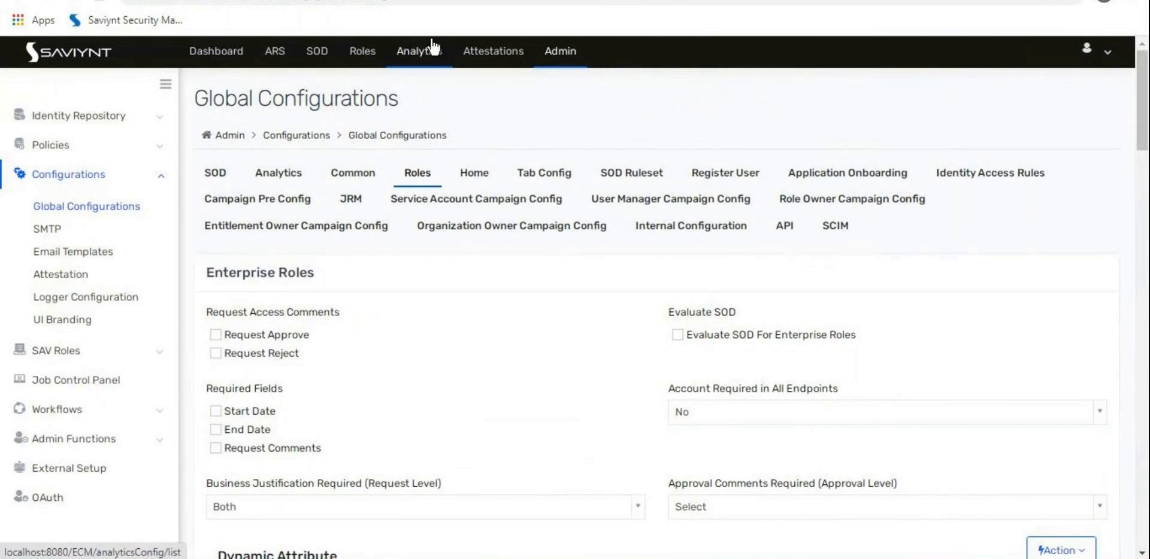
scroll(455, 221, "down", 7)
scroll(457, 231, "down", 8)
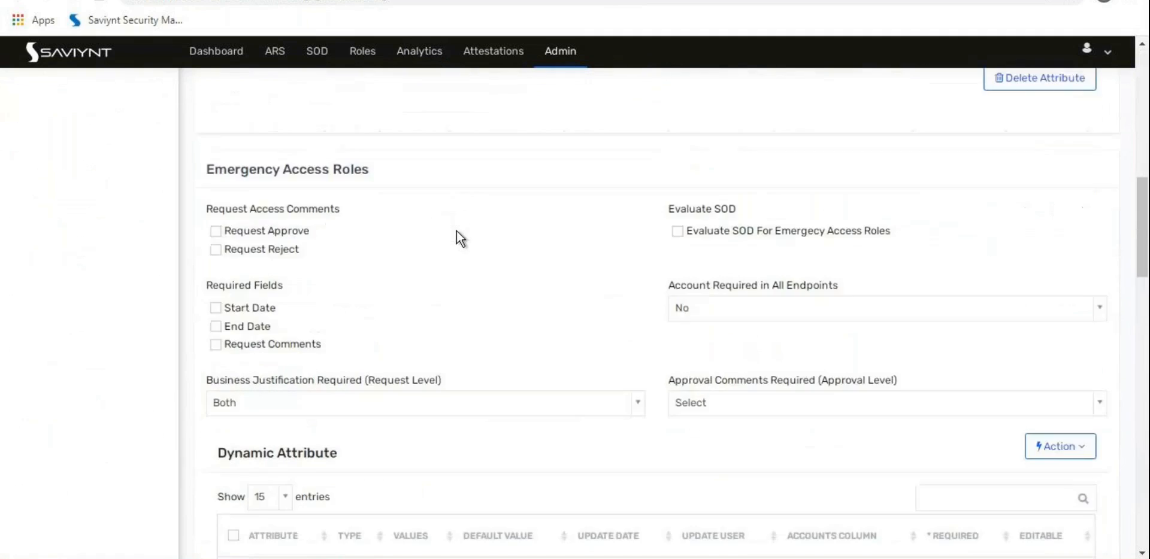
scroll(459, 310, "down", 3)
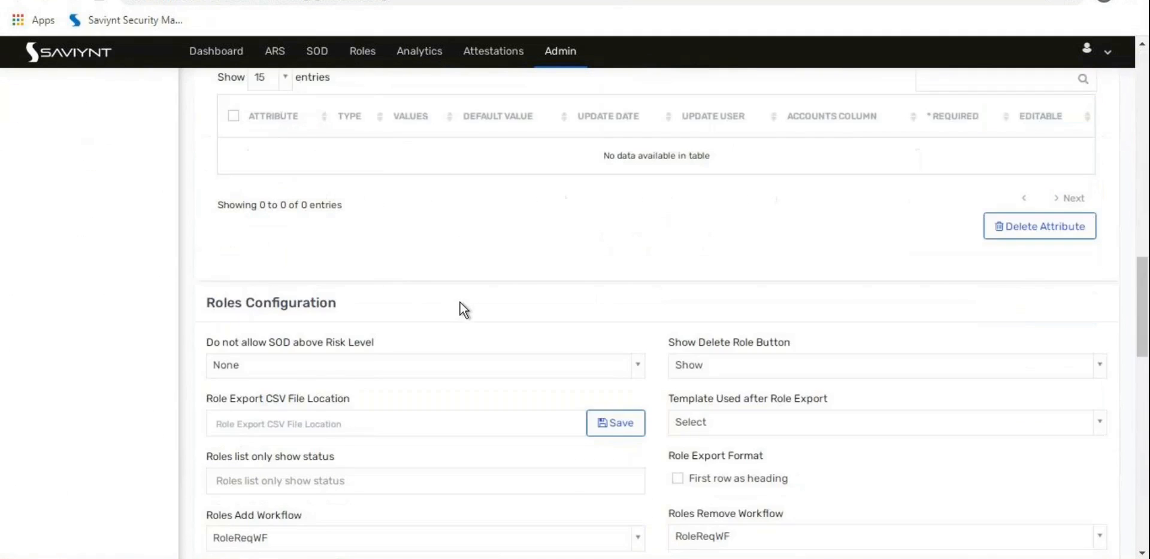
scroll(461, 310, "down", 3)
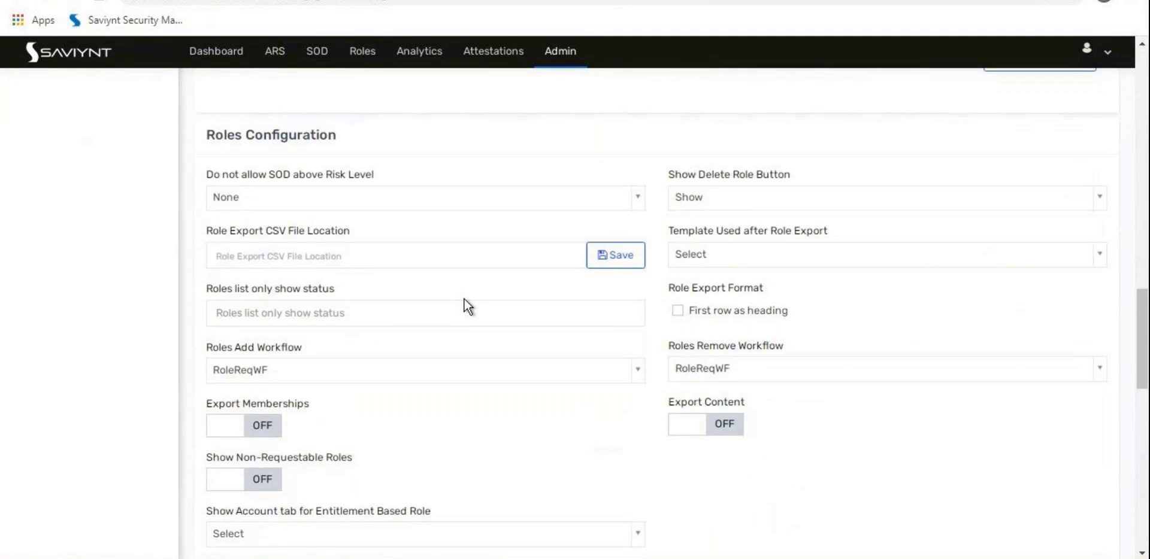
left_click(793, 196)
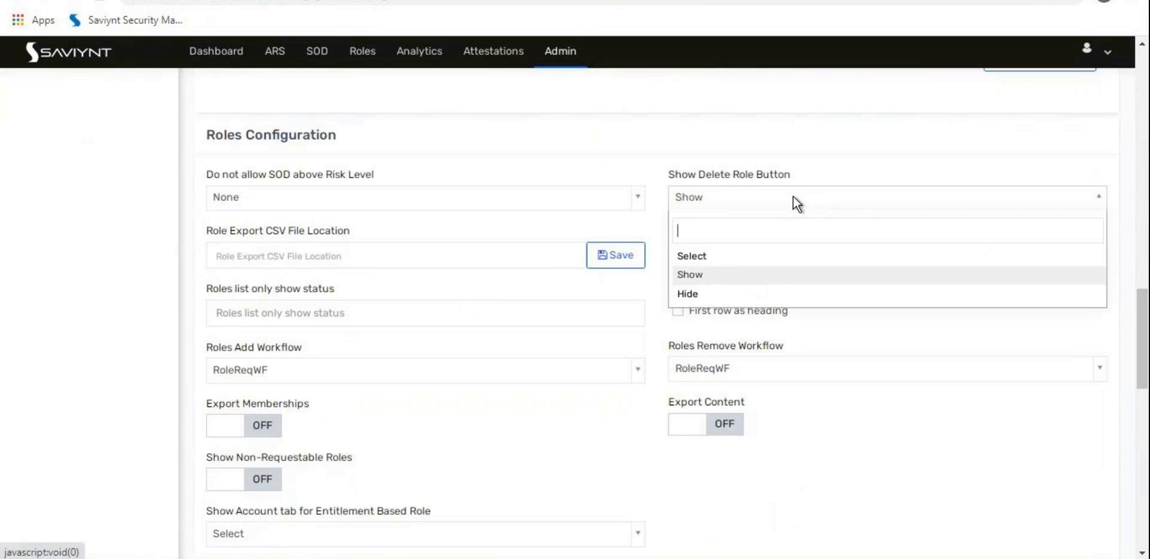
left_click(694, 274)
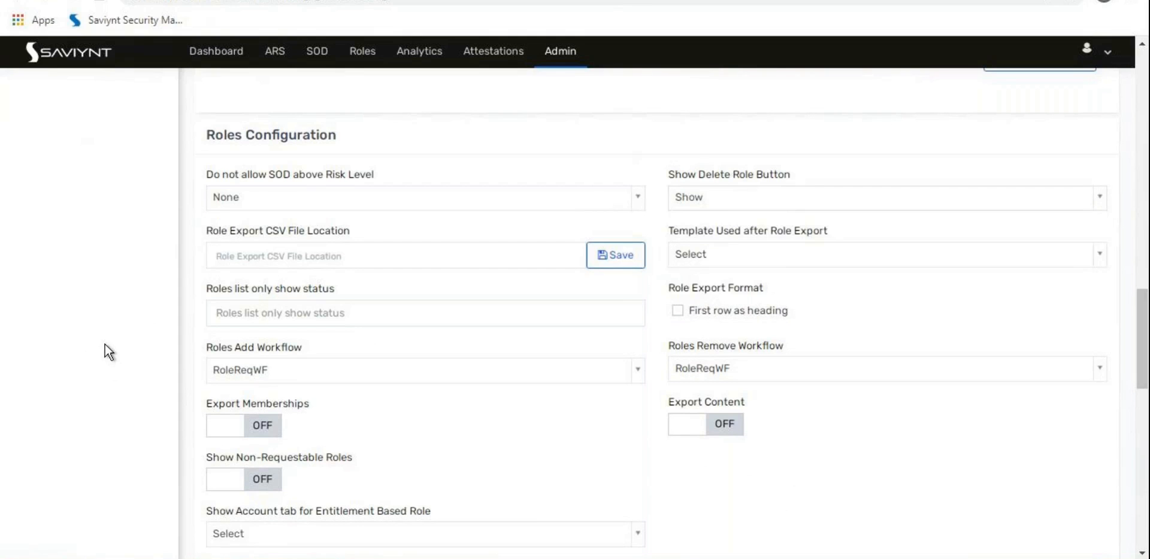
scroll(106, 344, "down", 4)
scroll(106, 344, "down", 3)
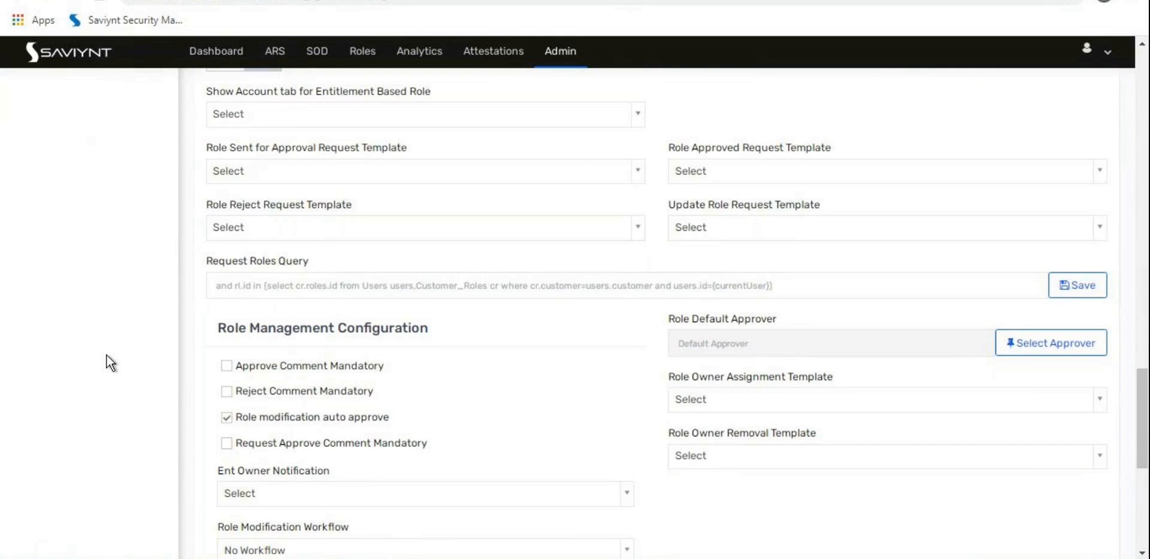
scroll(107, 355, "up", 1)
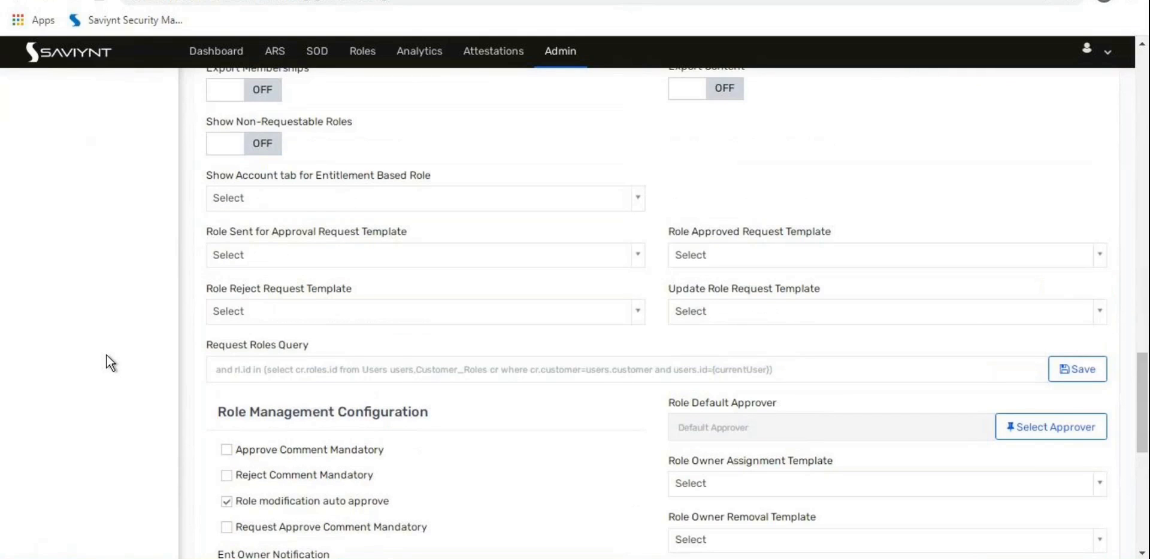
scroll(106, 354, "down", 6)
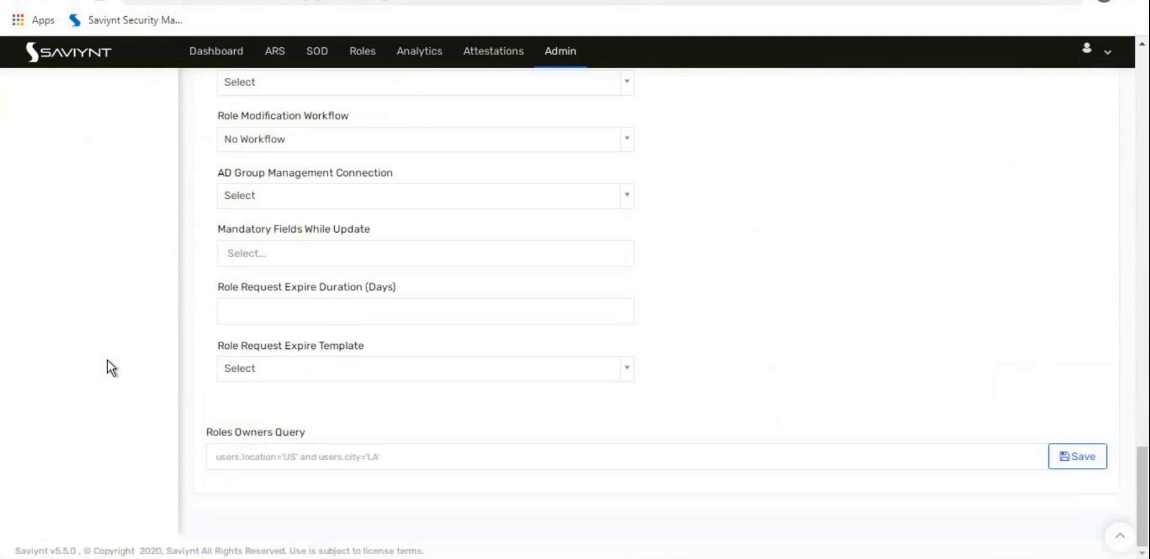
scroll(106, 360, "up", 5)
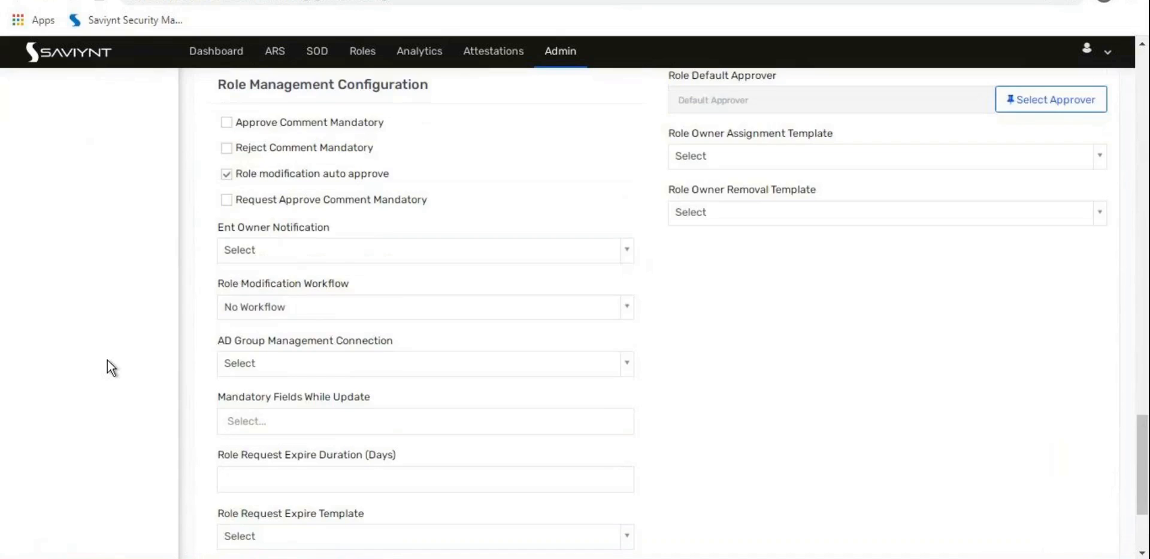
scroll(108, 360, "up", 20)
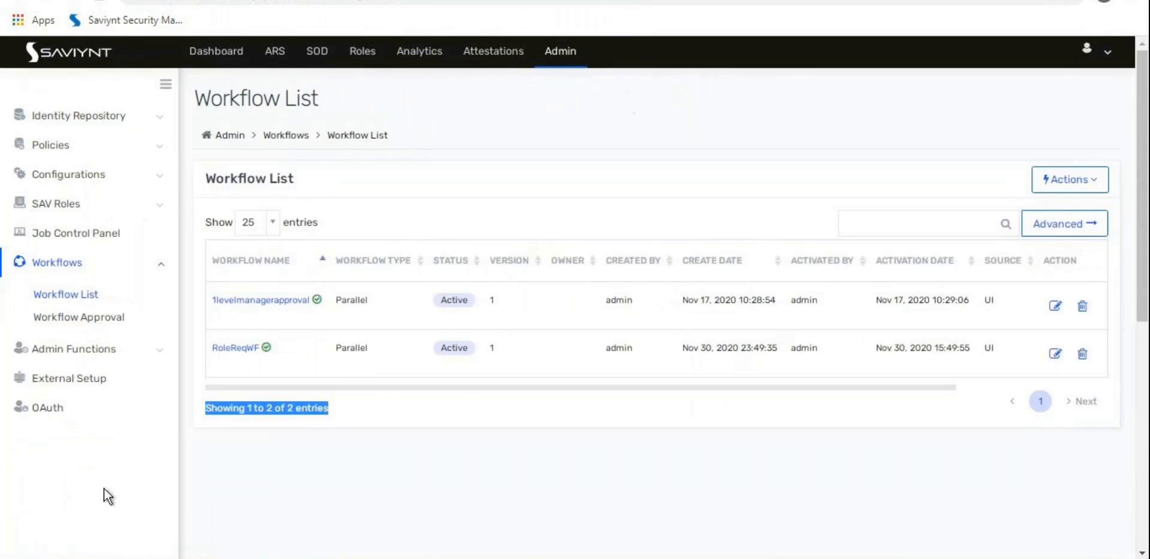
Step: Review the RoleReqWF workflow details and the RoleApprovalUG group's members
left_click(231, 349)
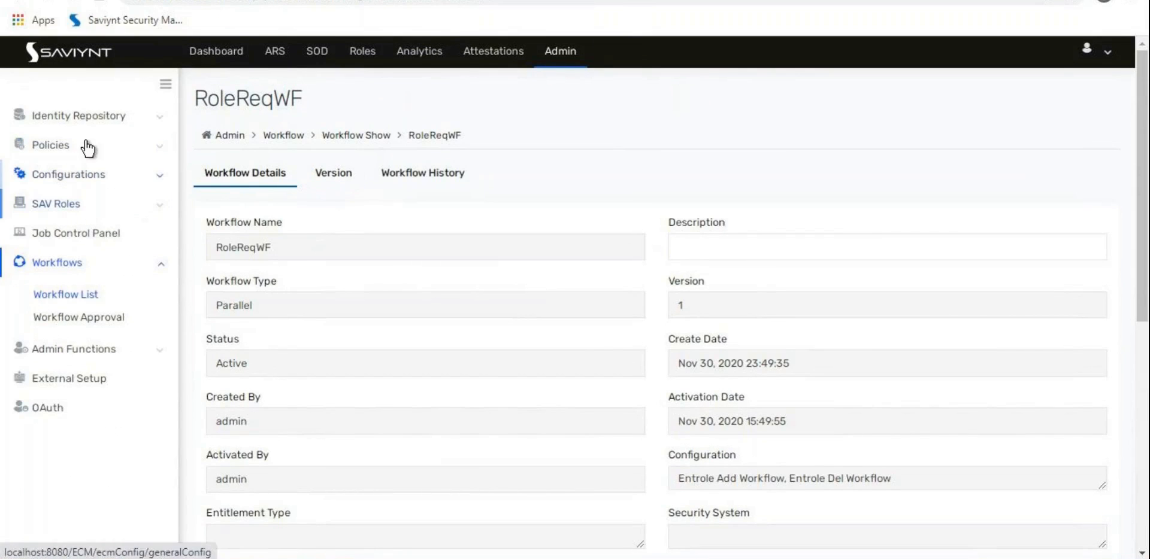
left_click(84, 118)
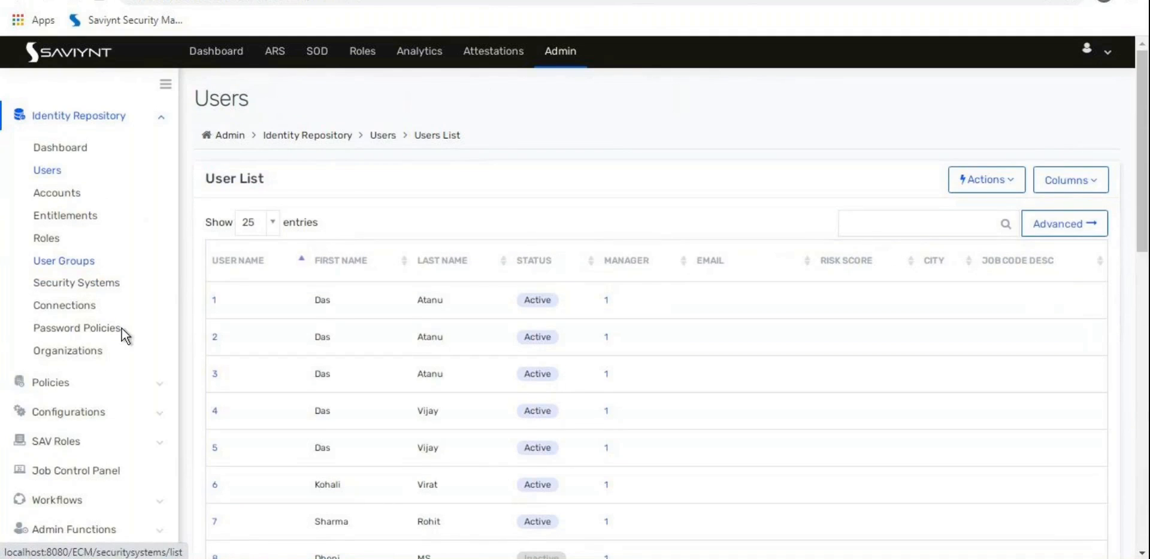
left_click(64, 261)
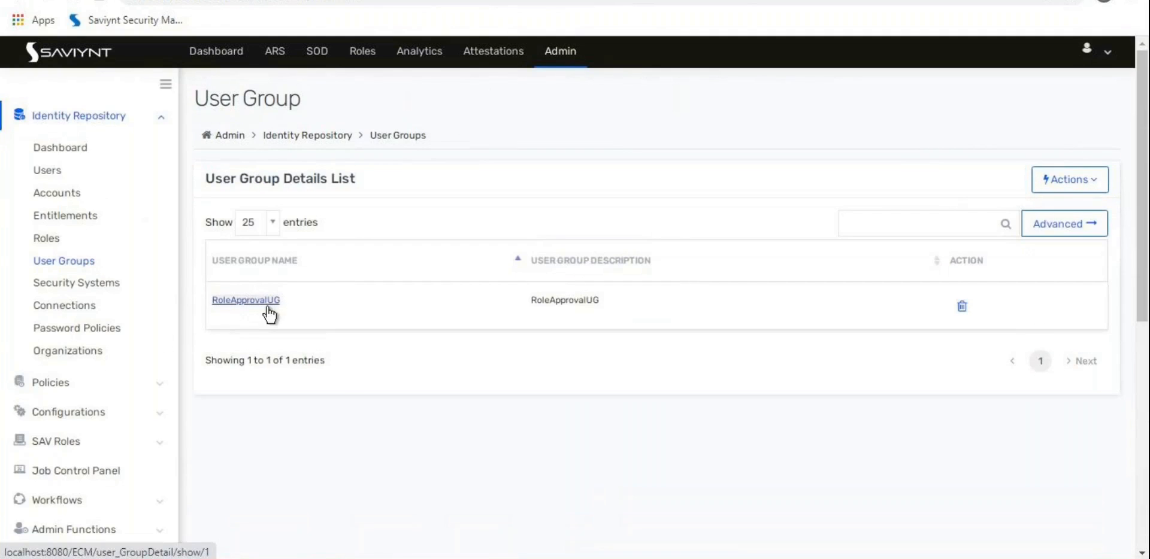
left_click(267, 308)
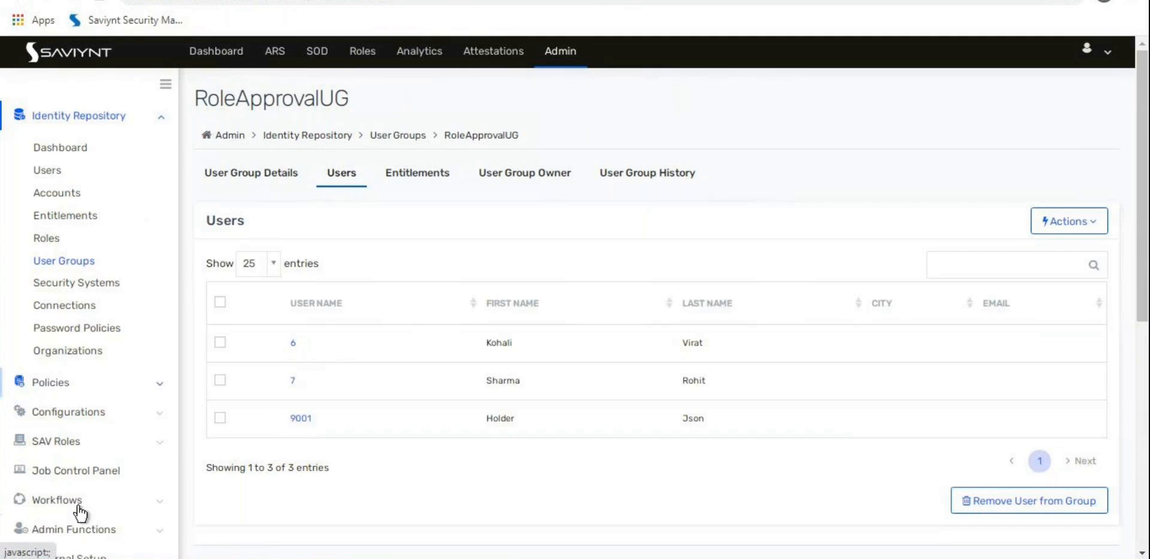
Step: Go to the SAV Role List and start creating a new SAV role
left_click(99, 447)
left_click(78, 239)
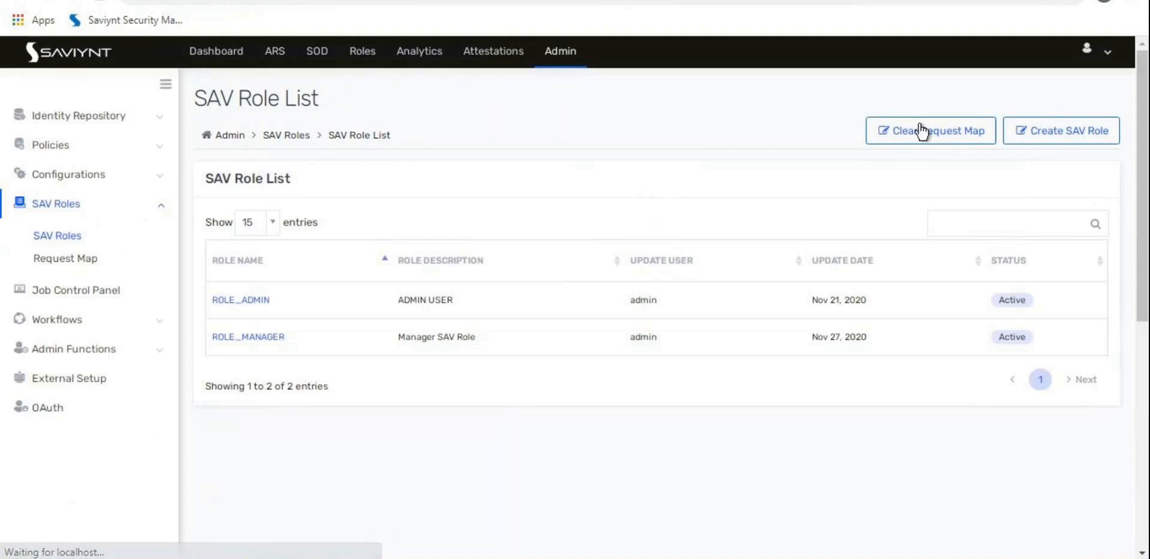
left_click(1093, 130)
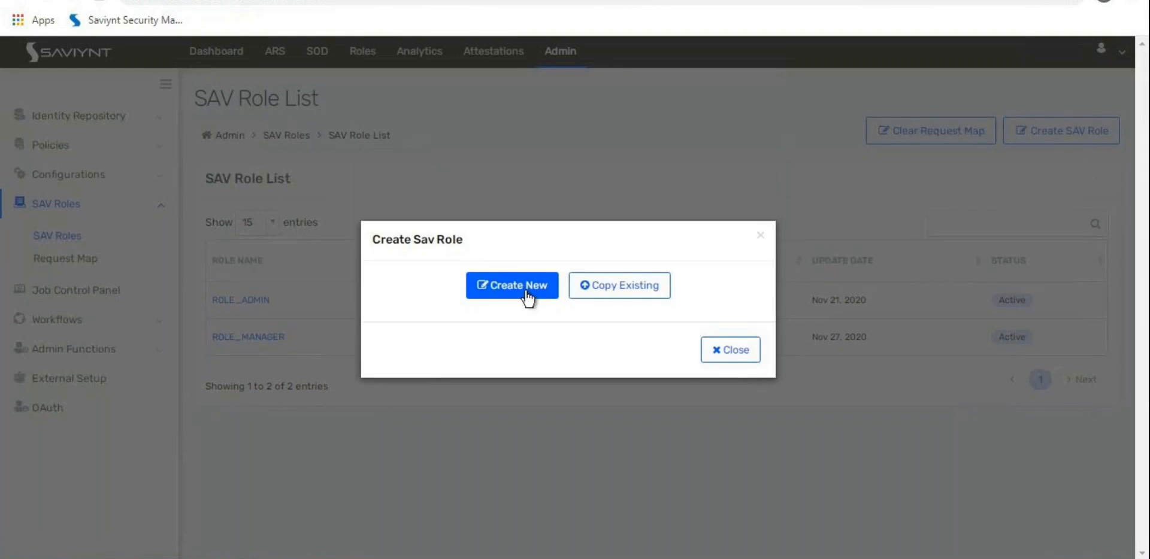
Step: Begin a from-scratch role, then abandon it and return to the SAV Role List
left_click(505, 282)
left_click(427, 259)
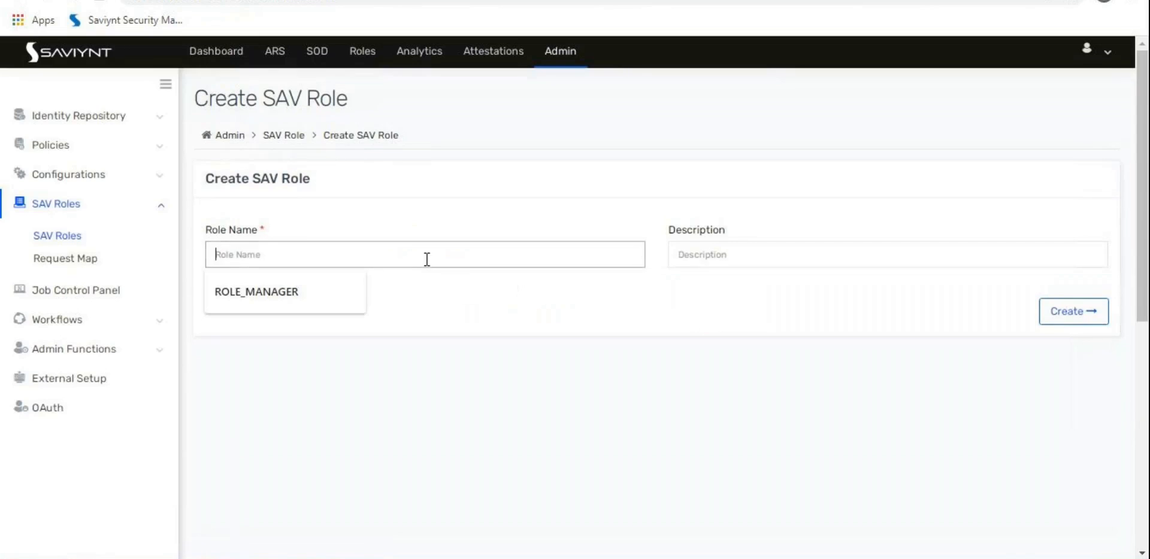
left_click(464, 262)
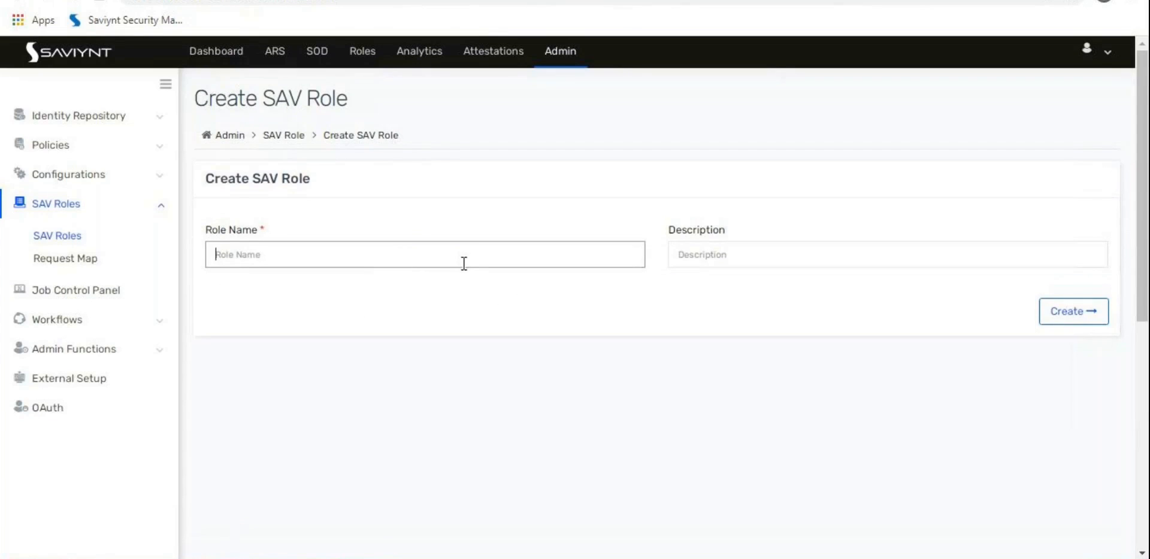
left_click(75, 240)
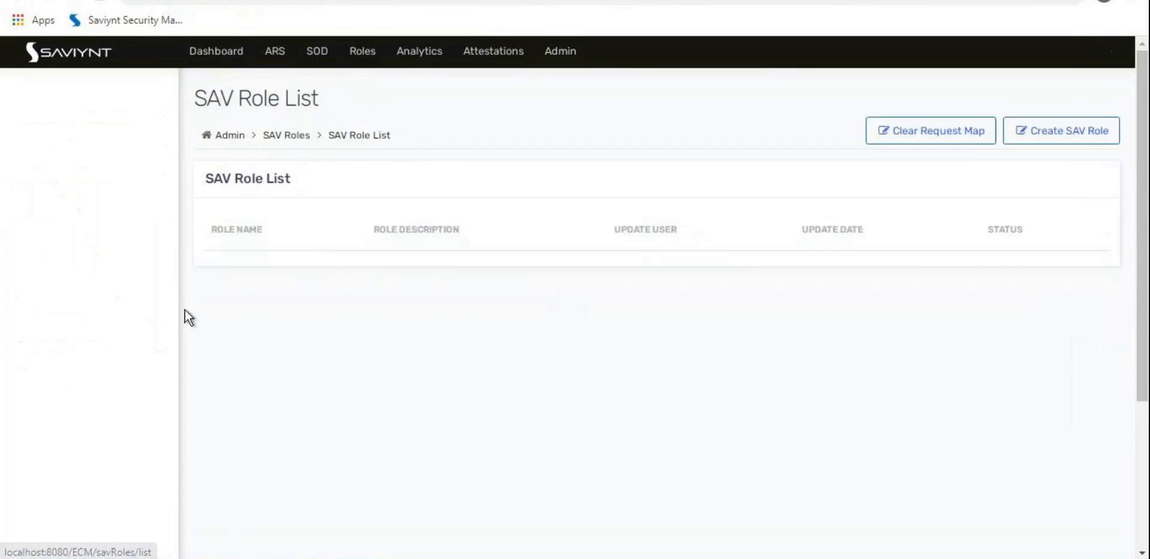
Step: Create a new SAV role copied from ROLE_MANAGER, producing ROLE_MANAGER -COPY
left_click(1045, 138)
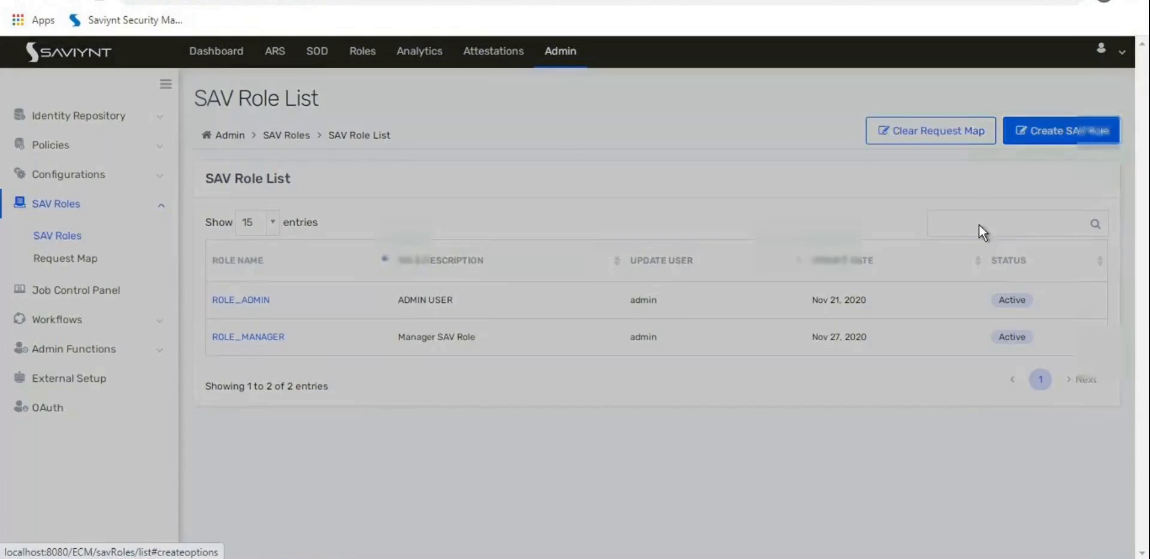
left_click(640, 294)
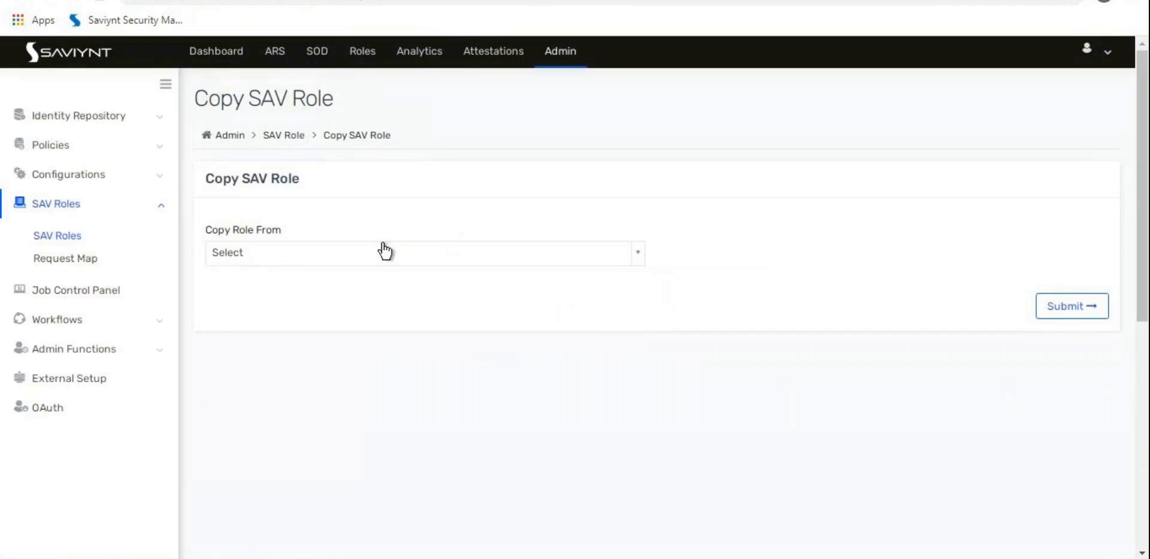
left_click(305, 254)
left_click(293, 347)
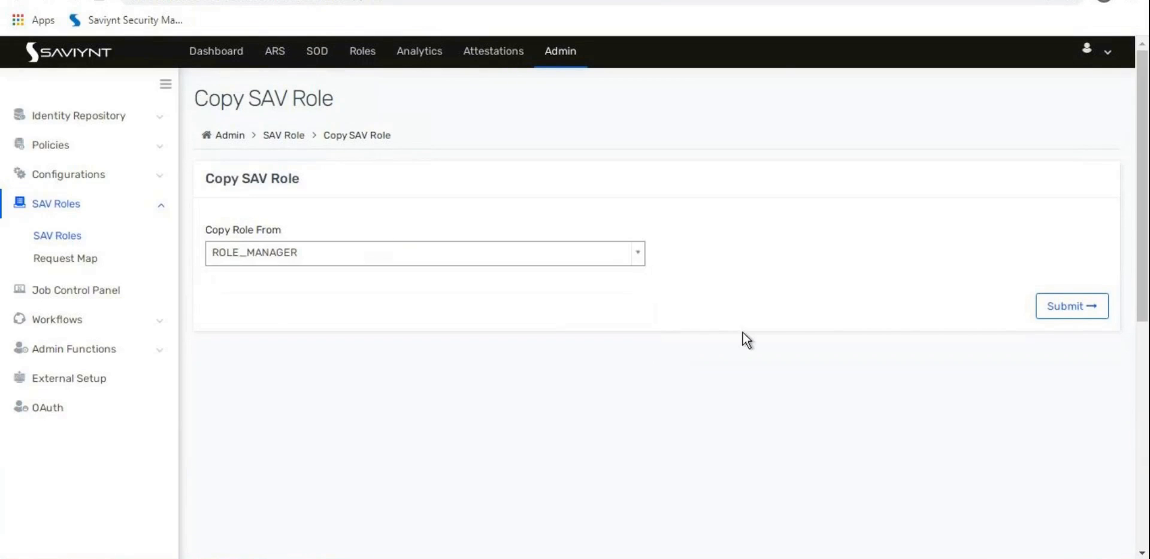
left_click(1068, 307)
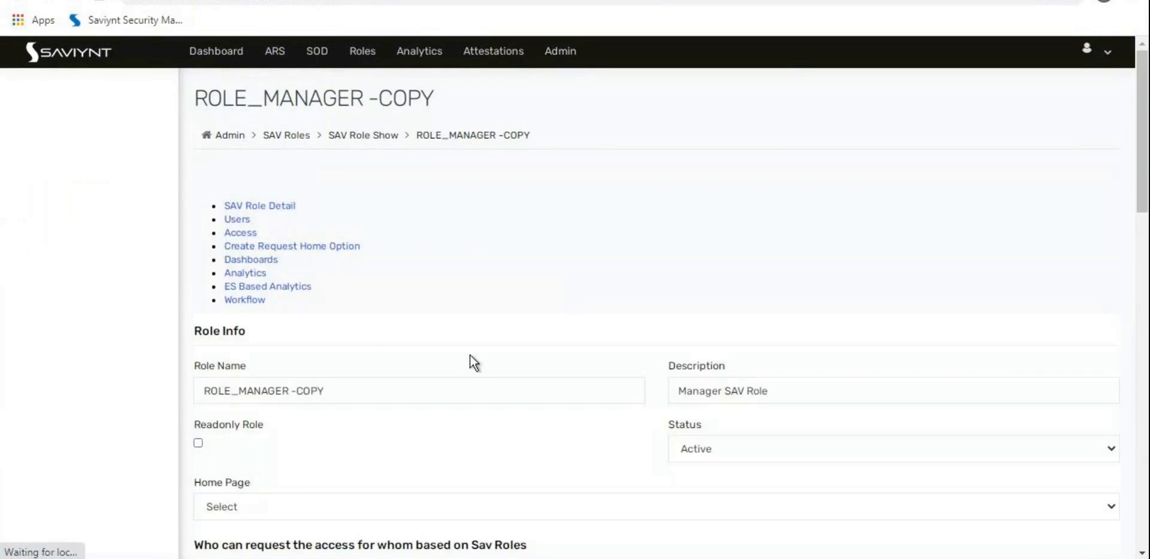
left_click_drag(250, 290, 390, 290)
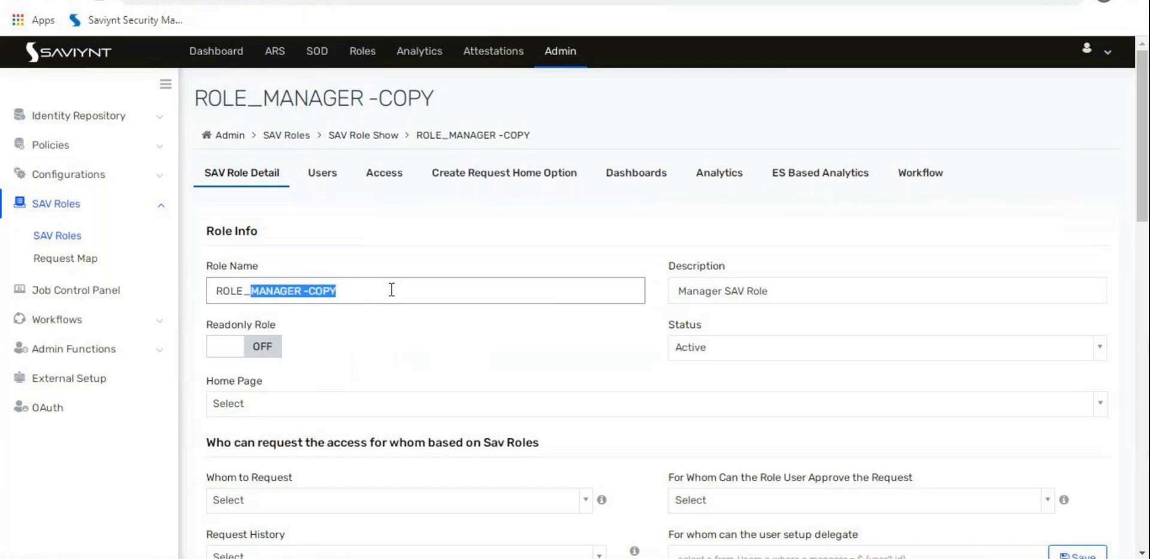
Step: Change the copied role's name to ROLE_ROLEAPPROVER
type("E")
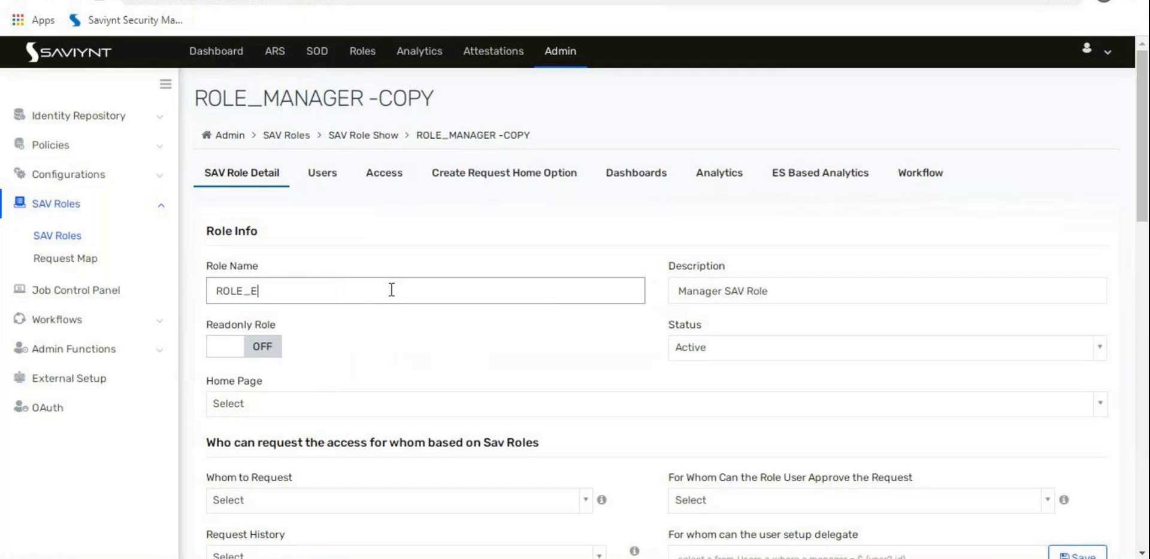
type("NT")
key("BackSpace")
type("NT")
type("RO")
key("BackSpace")
key("BackSpace")
key("BackSpace")
key("BackSpace")
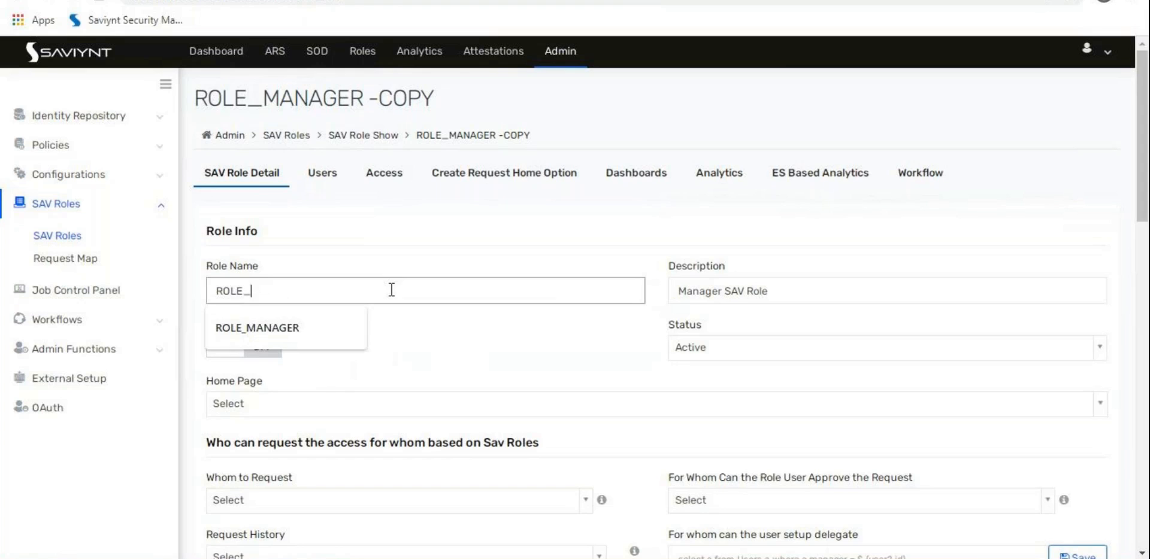
type("ROLEAp")
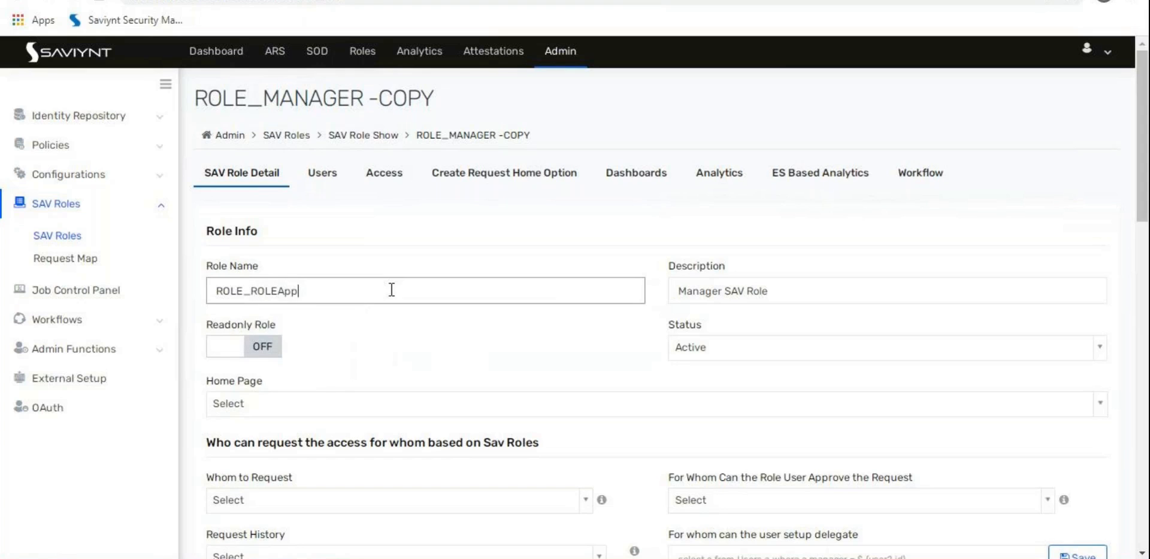
type("PPROVER")
Step: Replace the role description with 'Role Approver SAV Role'
triple_click(800, 290)
type("Role")
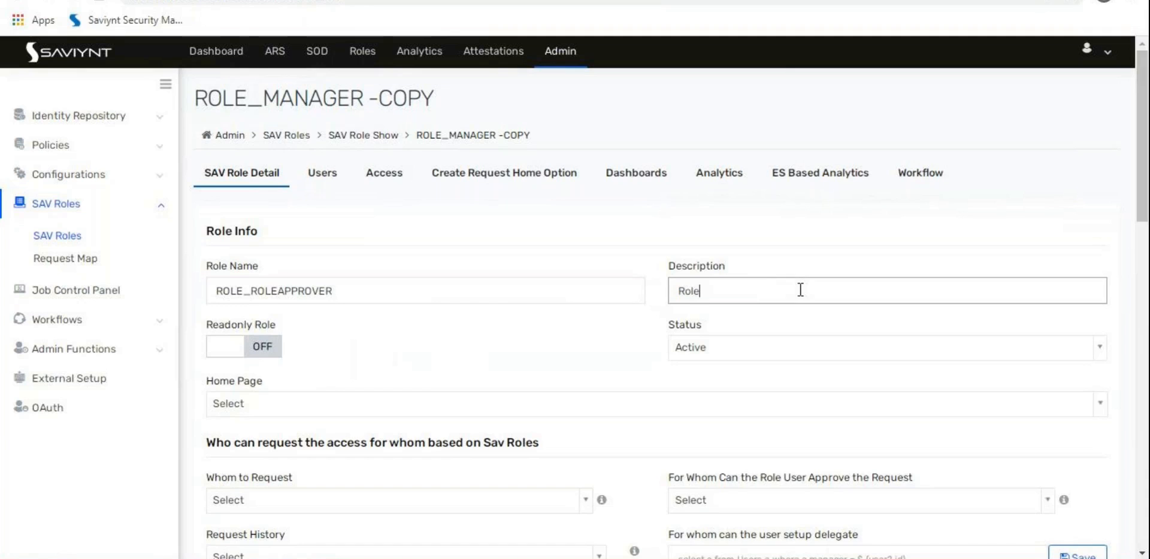
type(" Approver SAV Roe")
key("BackSpace")
type("le")
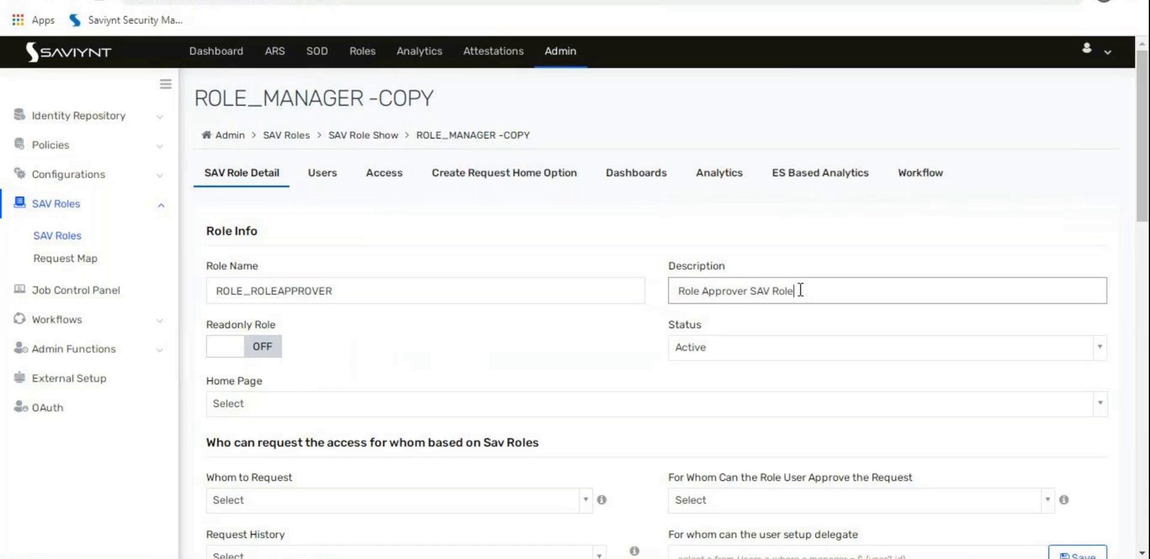
scroll(790, 304, "down", 3)
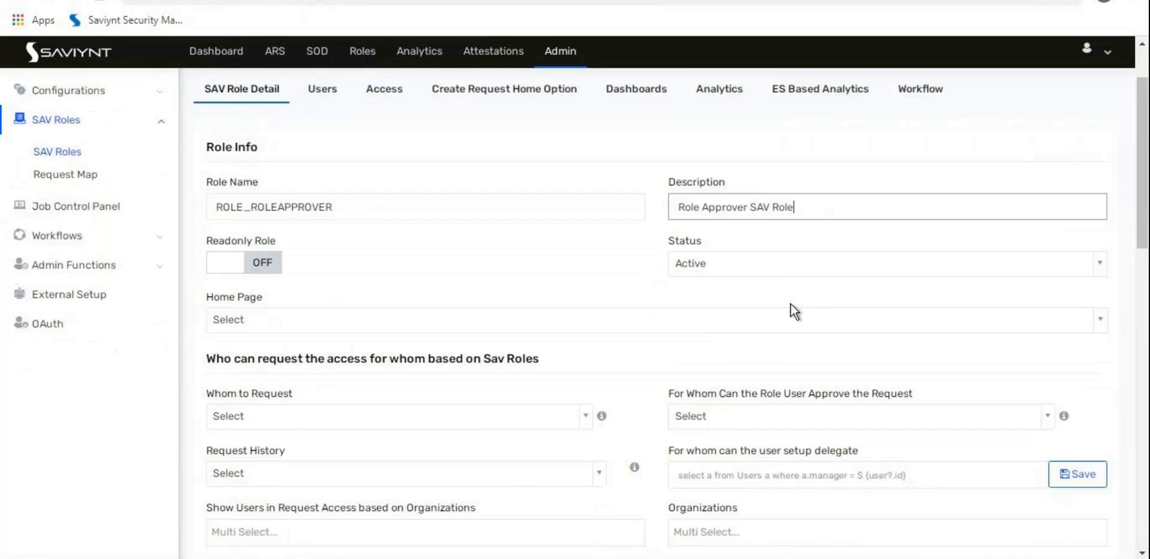
Step: Set Whom to Request and approver to Self, and Request History to Self Made Request
left_click(379, 339)
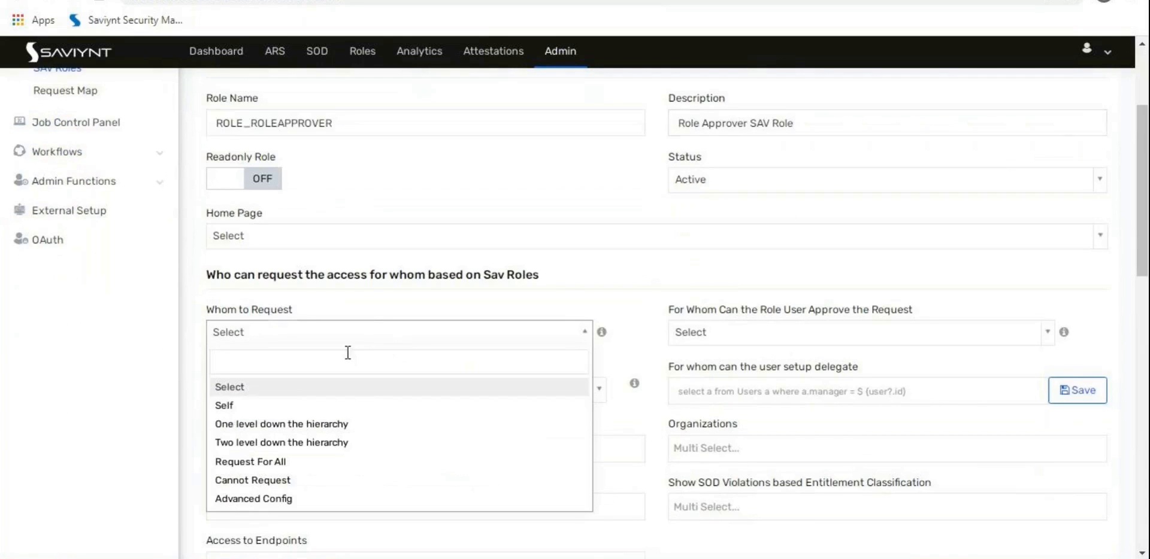
left_click(267, 406)
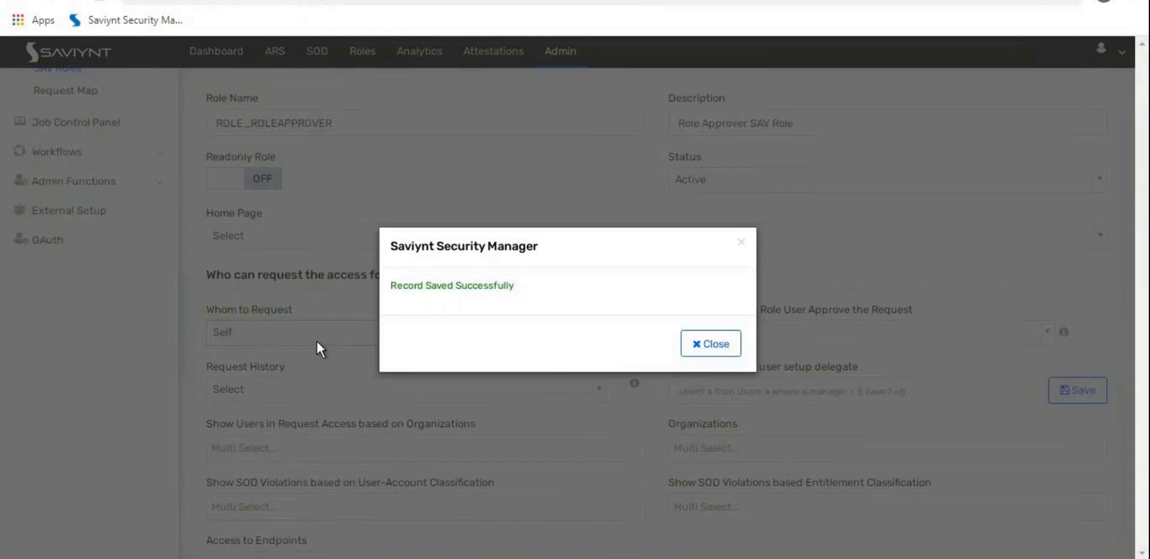
left_click(712, 350)
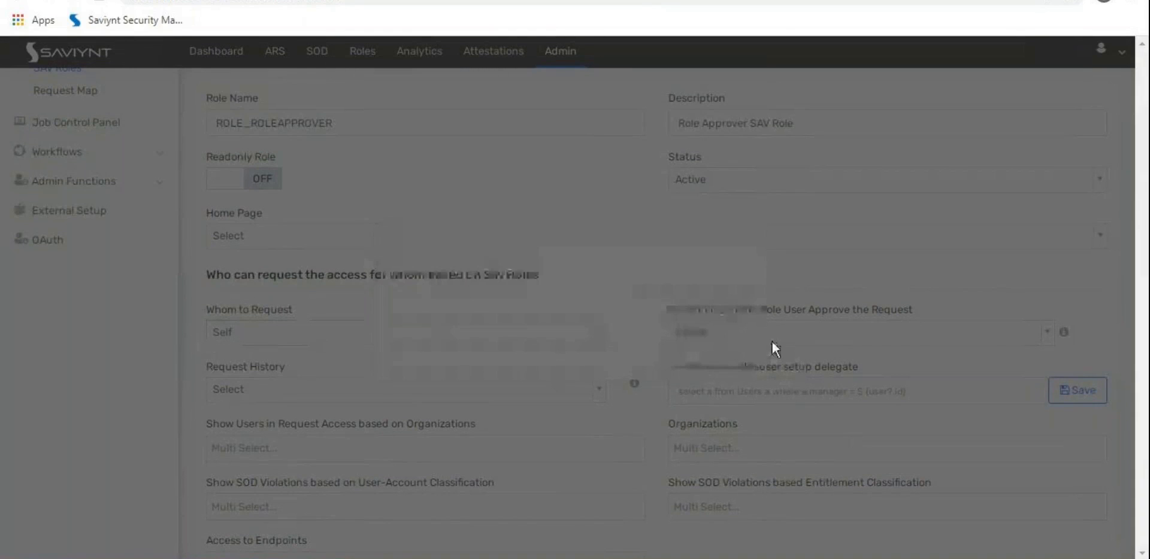
left_click(796, 334)
left_click(716, 405)
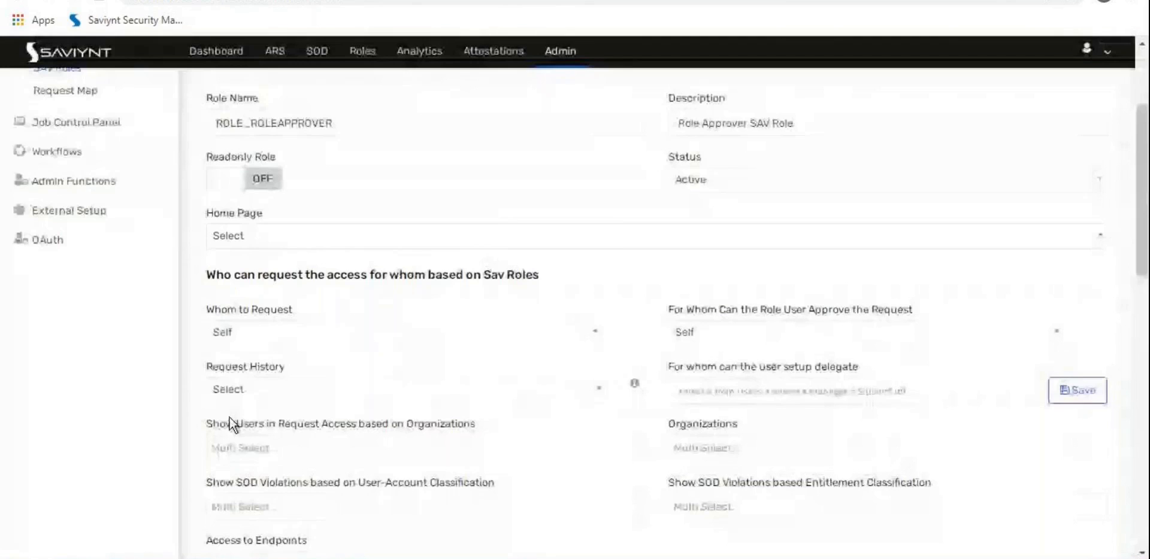
left_click(230, 389)
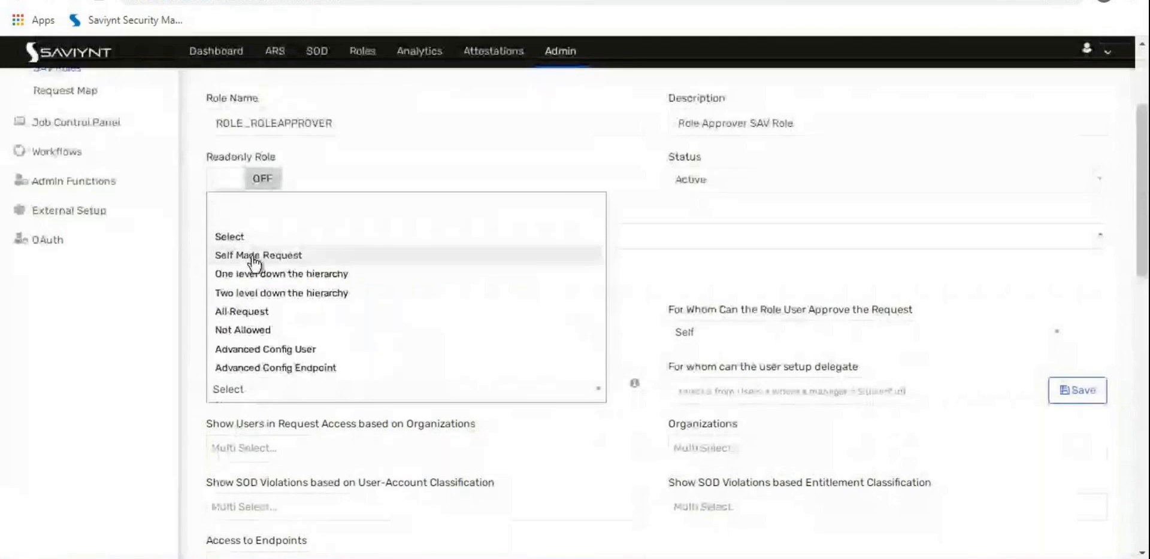
left_click(284, 262)
left_click(704, 345)
Step: Grant the role access to All endpoints and set Show Roles to All
scroll(646, 386, "down", 3)
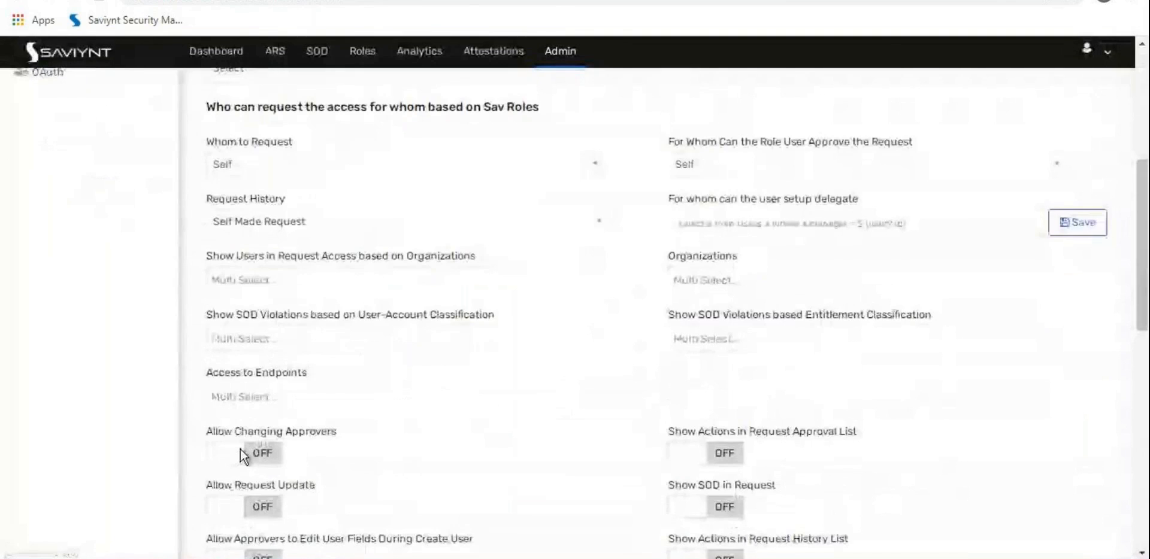
left_click(305, 398)
left_click(296, 413)
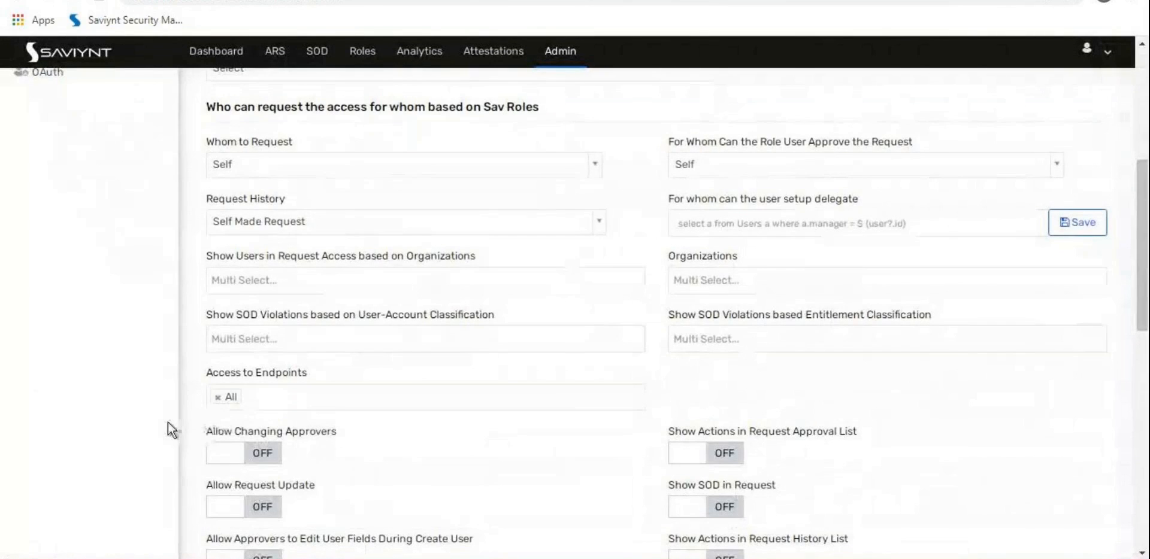
scroll(168, 422, "down", 3)
scroll(170, 419, "down", 2)
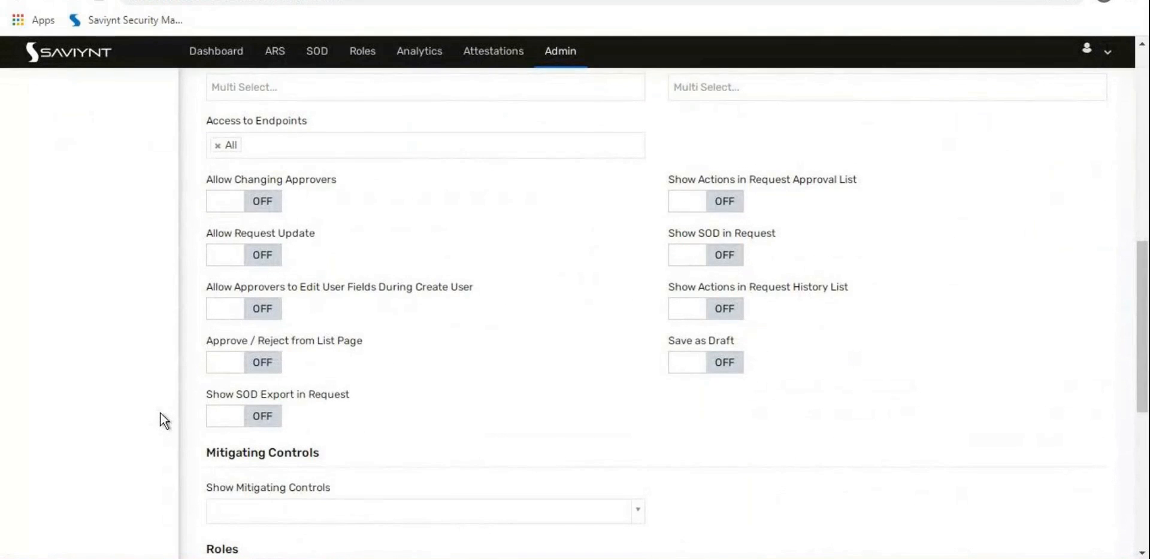
key("ctrl+f")
type("r")
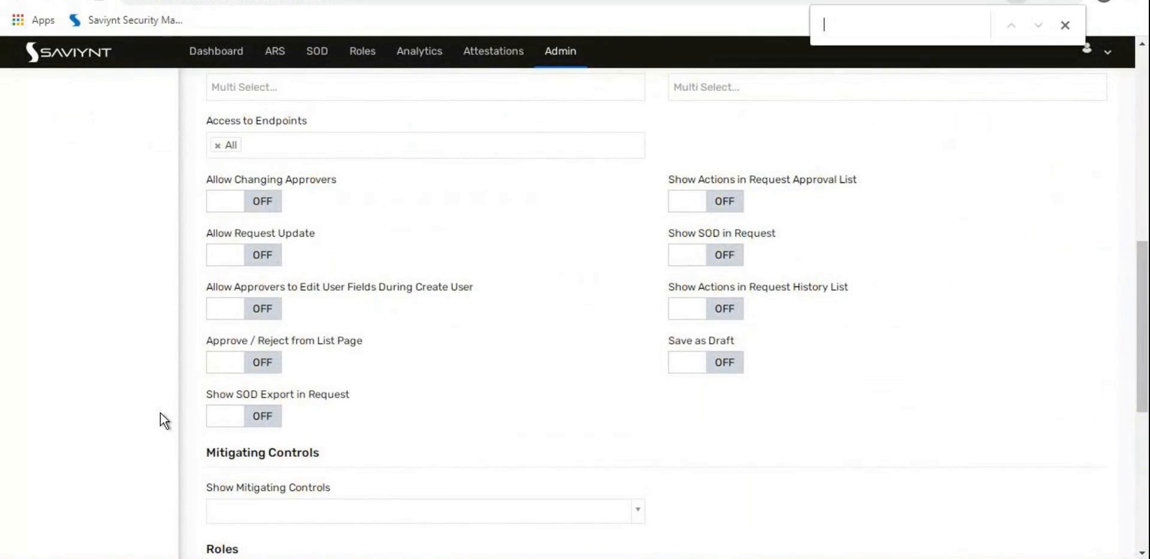
type("ole")
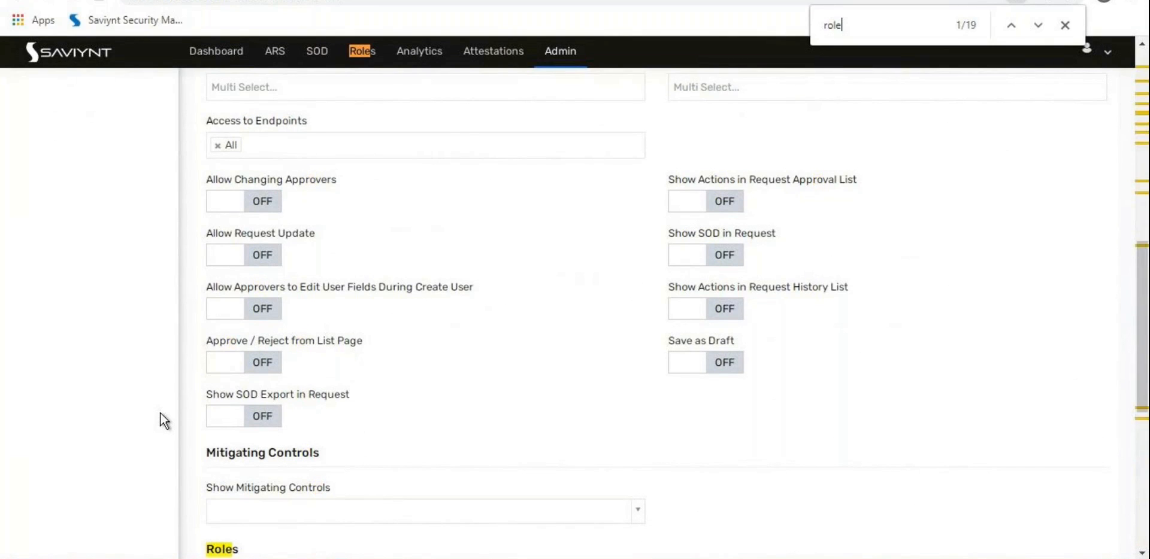
scroll(166, 406, "down", 4)
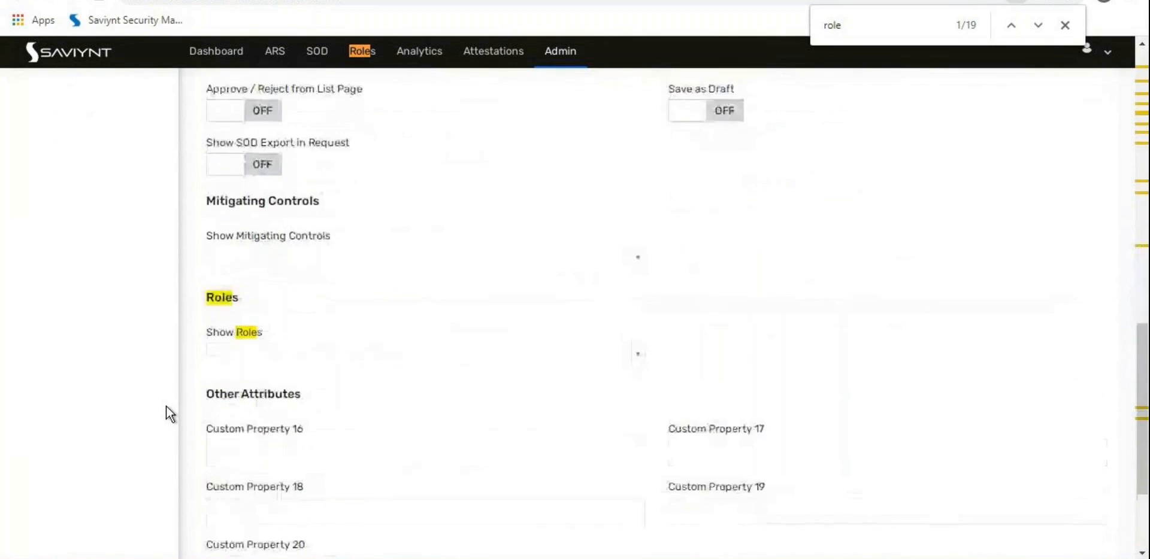
left_click(302, 361)
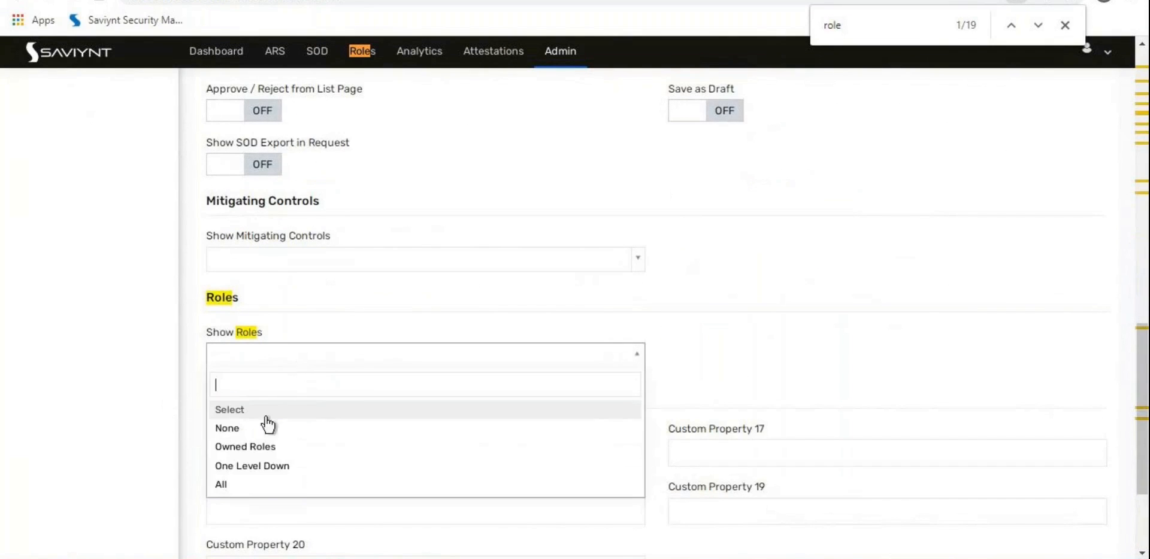
left_click(398, 480)
left_click(709, 342)
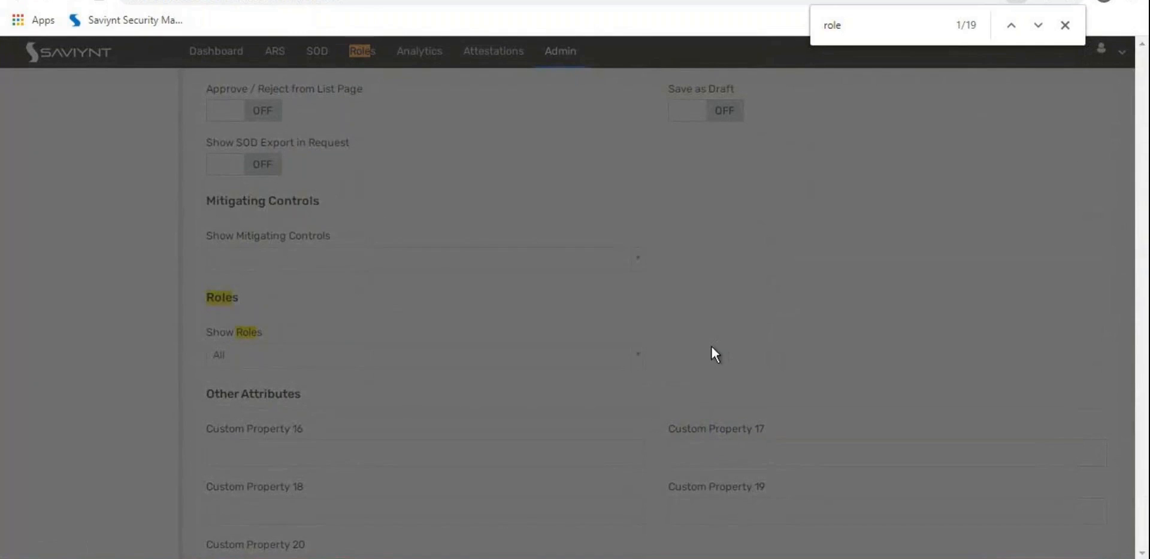
scroll(714, 347, "up", 16)
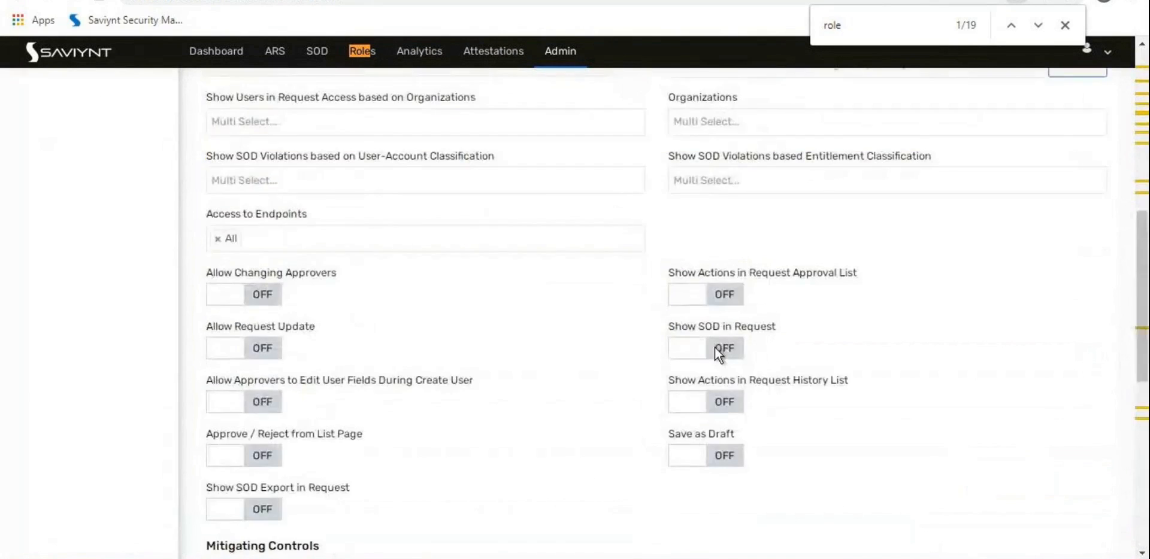
left_click(466, 175)
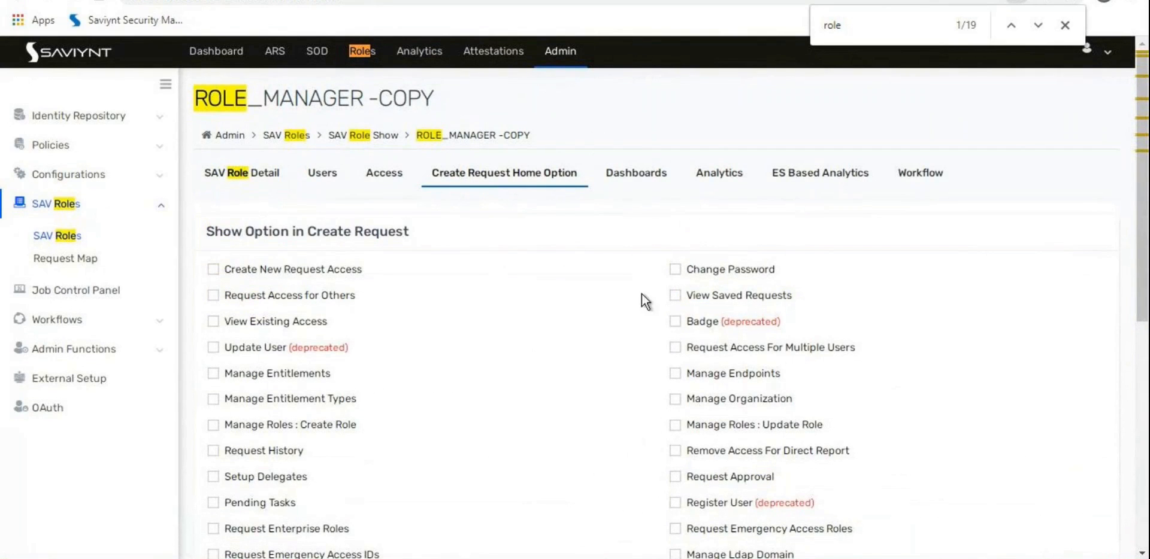
Step: Enable Manage Roles Create Role and Update Role, Request Emergency Access Roles, and Request Enterprise Roles
scroll(352, 393, "down", 1)
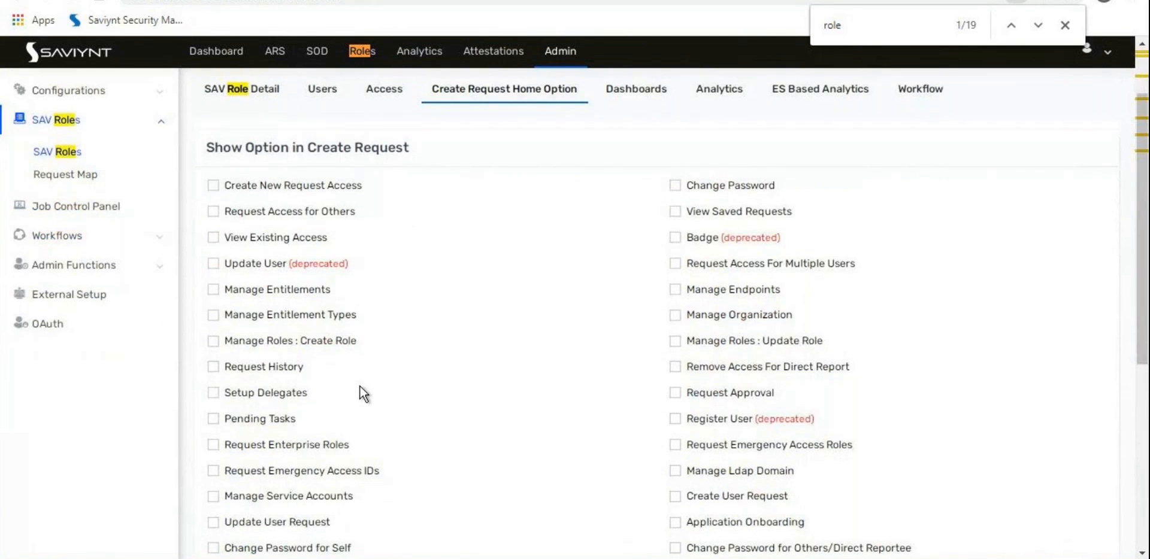
key("ctrl+f")
type("role")
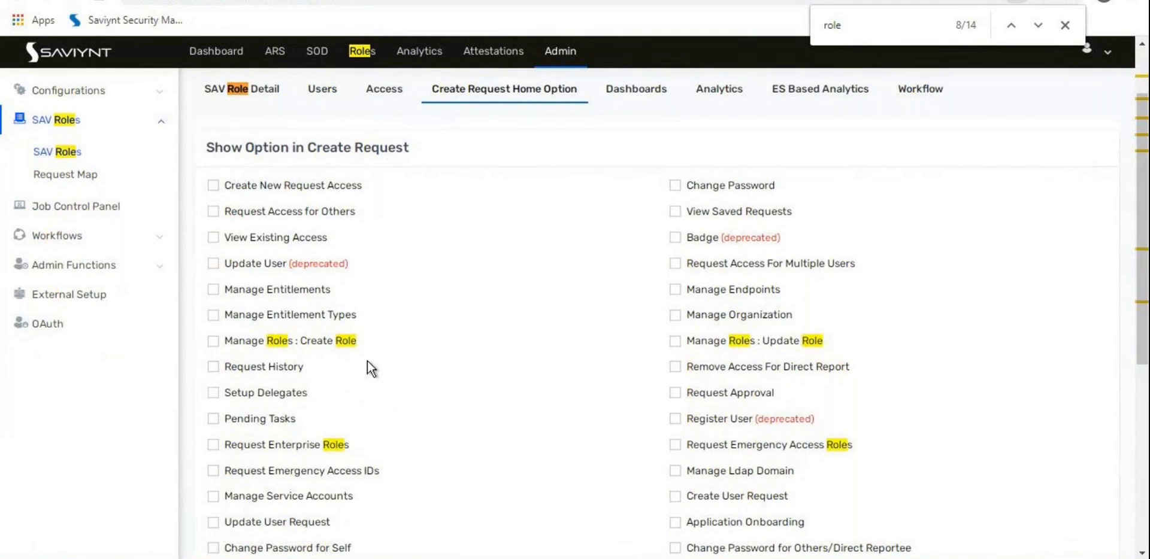
left_click(307, 341)
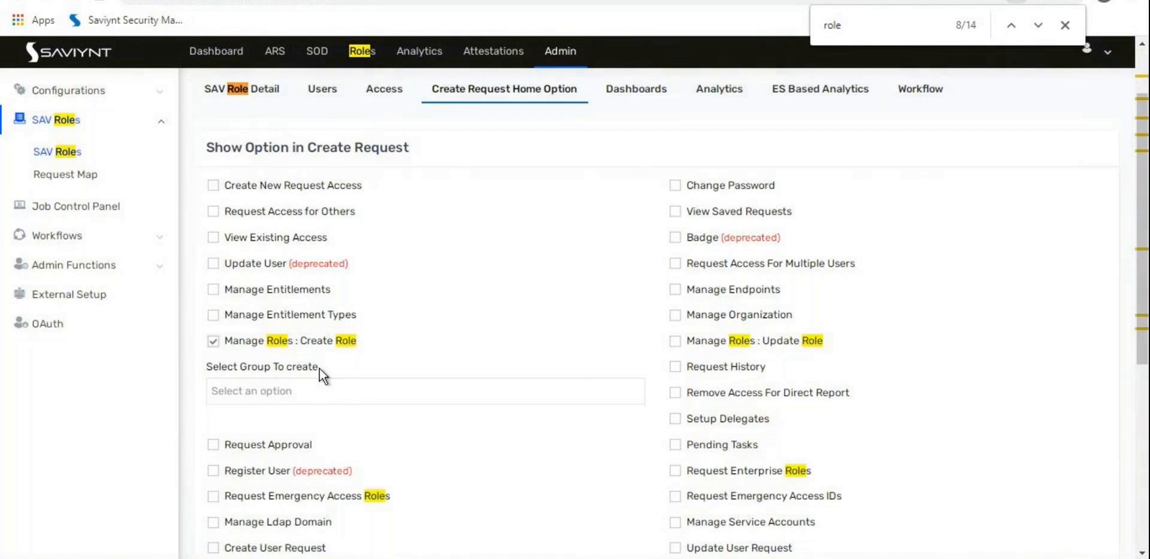
scroll(324, 374, "down", 2)
left_click(321, 412)
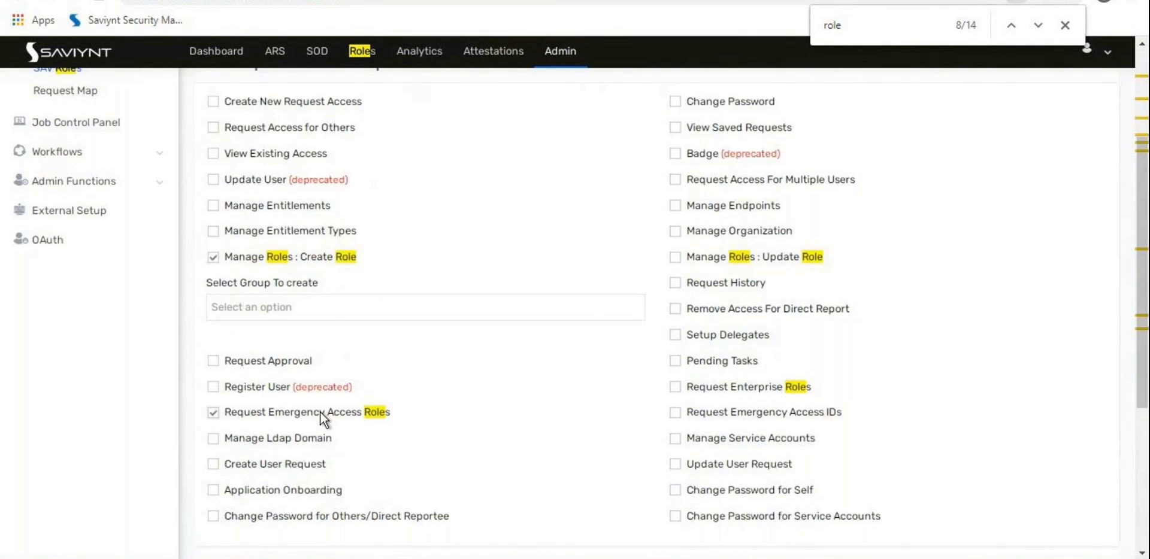
left_click(724, 389)
left_click(735, 256)
scroll(642, 340, "down", 4)
scroll(648, 359, "up", 7)
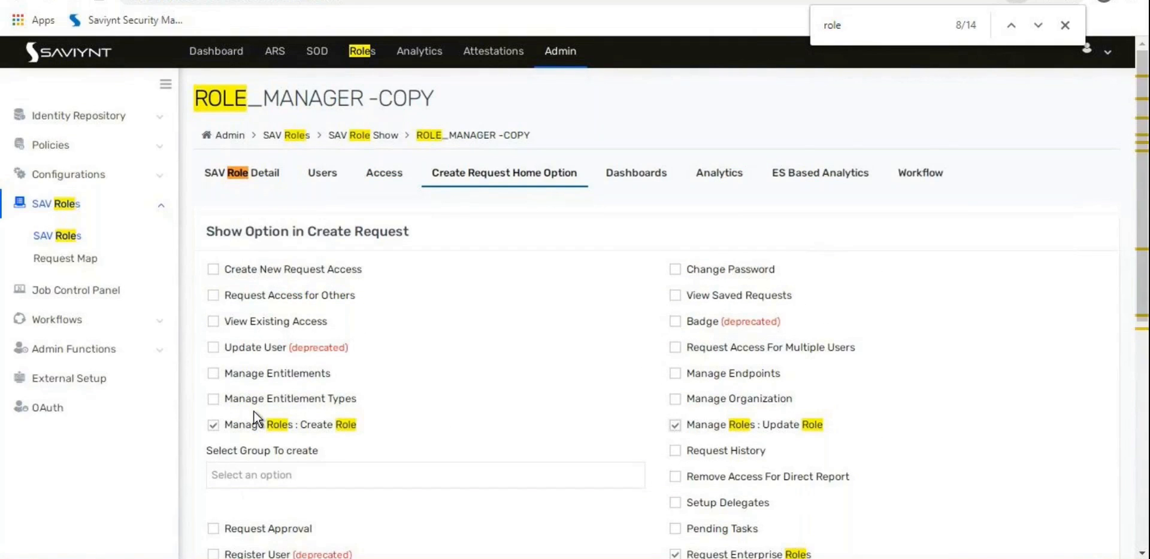
scroll(254, 411, "down", 3)
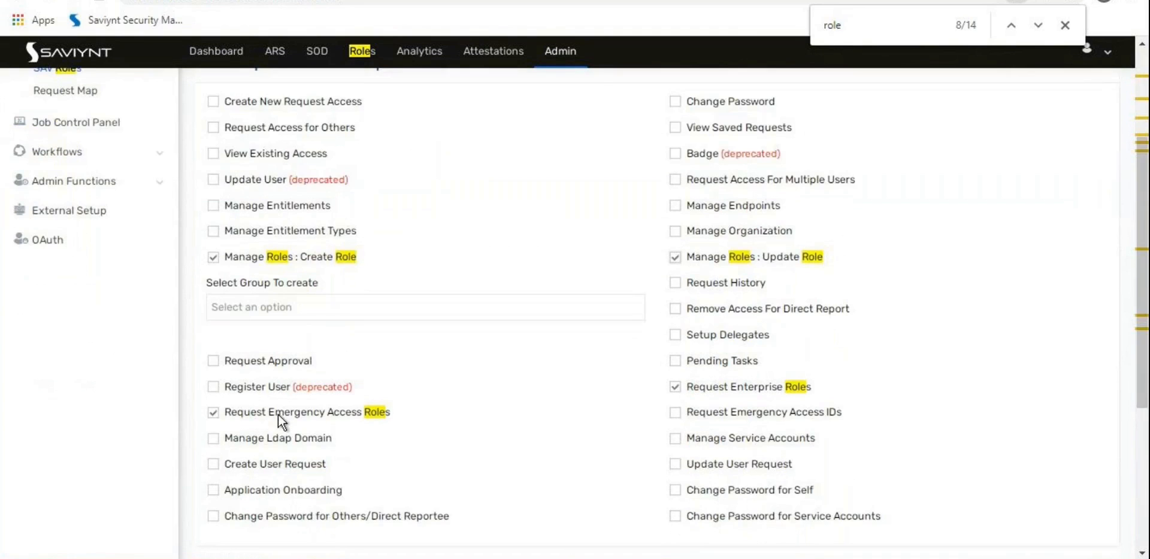
scroll(360, 377, "down", 4)
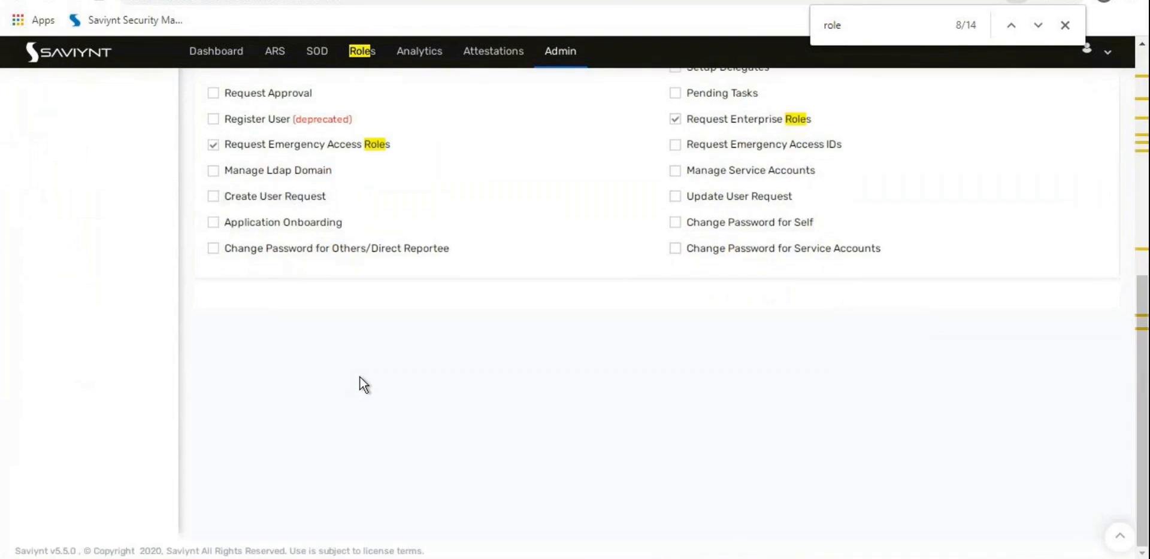
scroll(360, 377, "up", 7)
Step: Save the updated role from SAV Role Detail
left_click(243, 175)
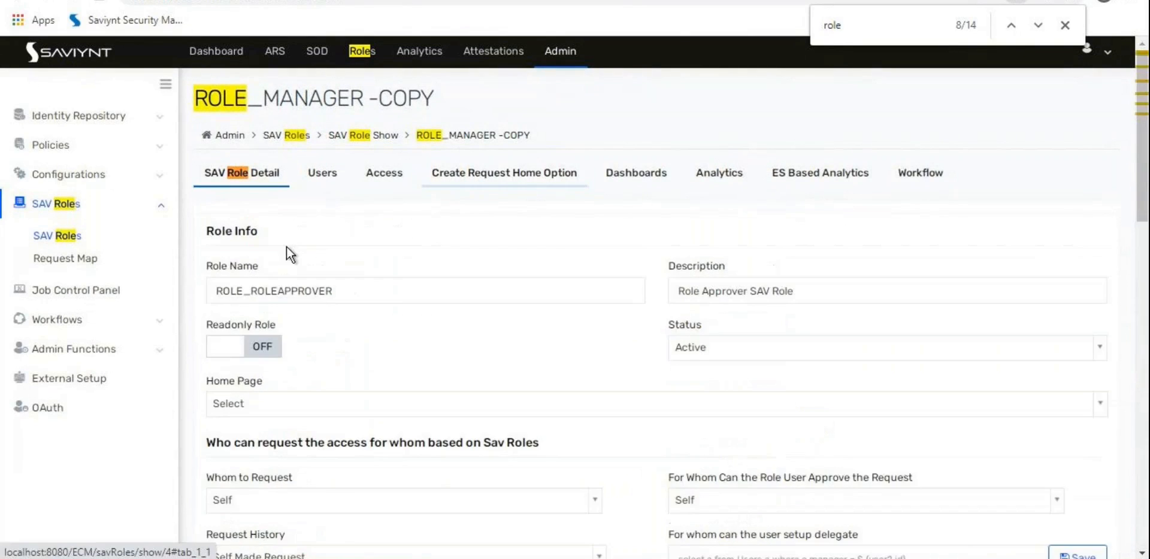
scroll(406, 309, "down", 10)
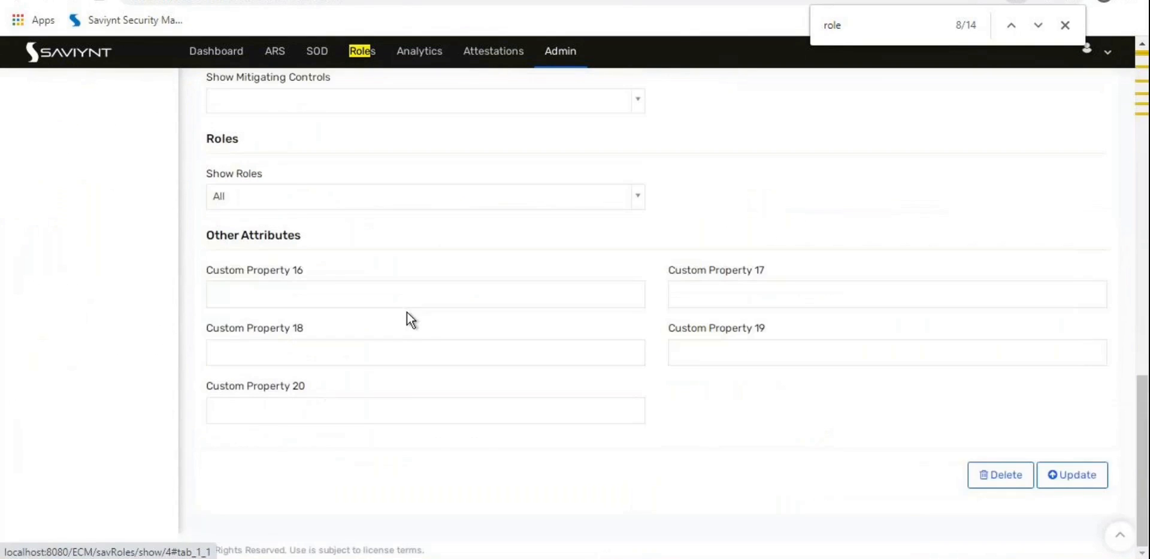
left_click(1069, 477)
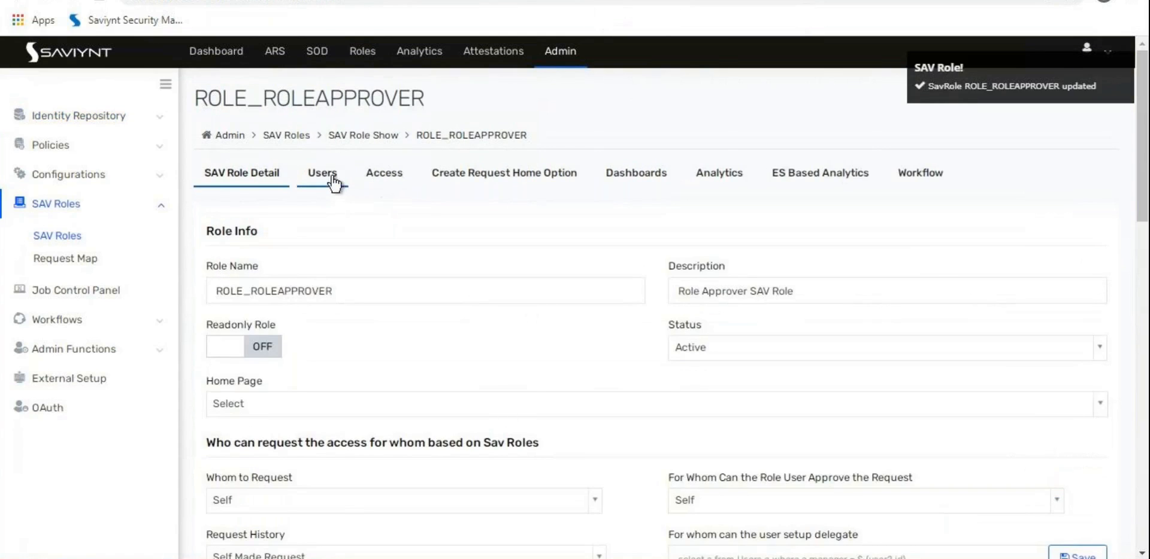
Step: Add users 6, 7 and 9001 to ROLE_ROLEAPPROVER from its Users tab and save
left_click(334, 182)
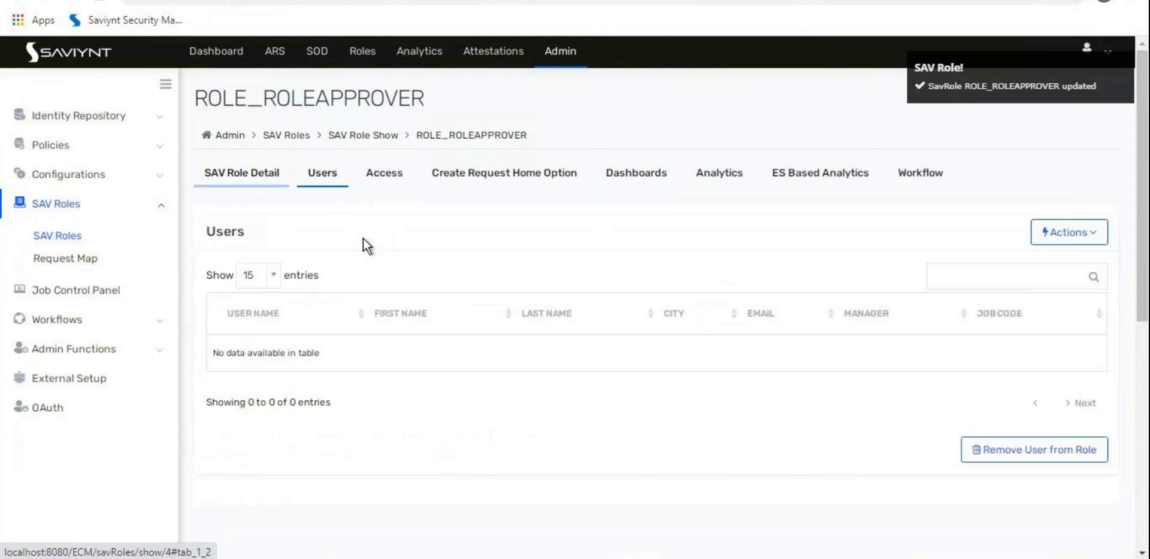
left_click(1082, 243)
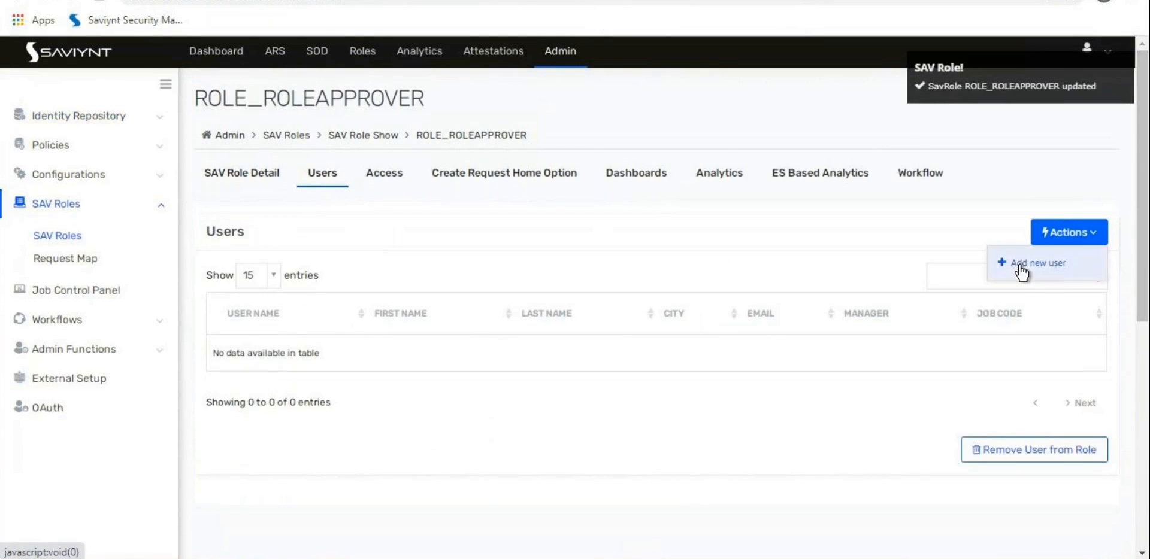
left_click(1029, 261)
left_click(343, 173)
left_click(345, 259)
scroll(338, 332, "down", 2)
scroll(338, 332, "down", 3)
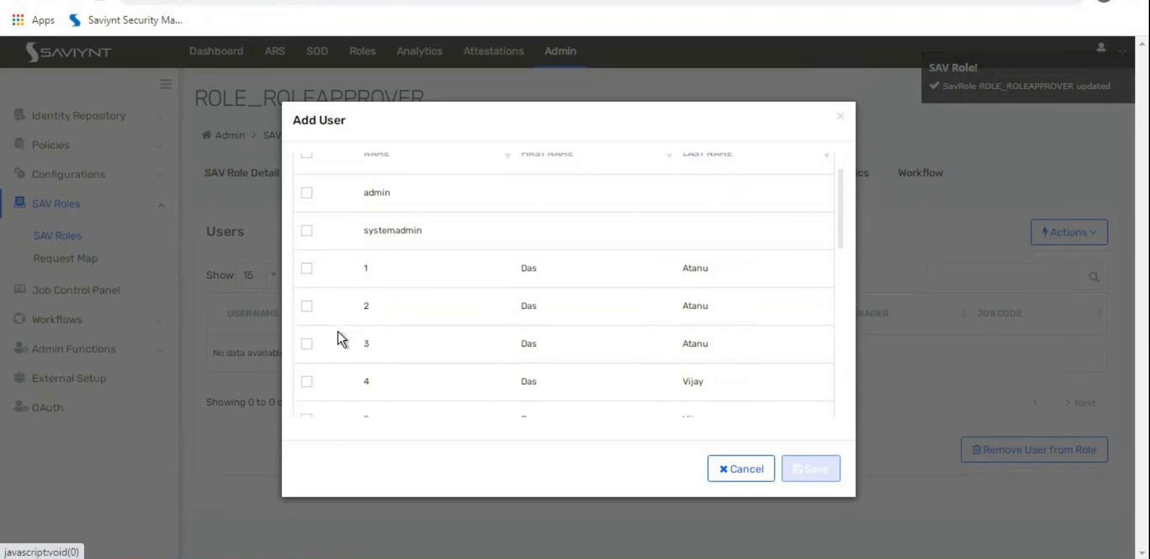
left_click(306, 351)
left_click(307, 389)
scroll(325, 349, "down", 1)
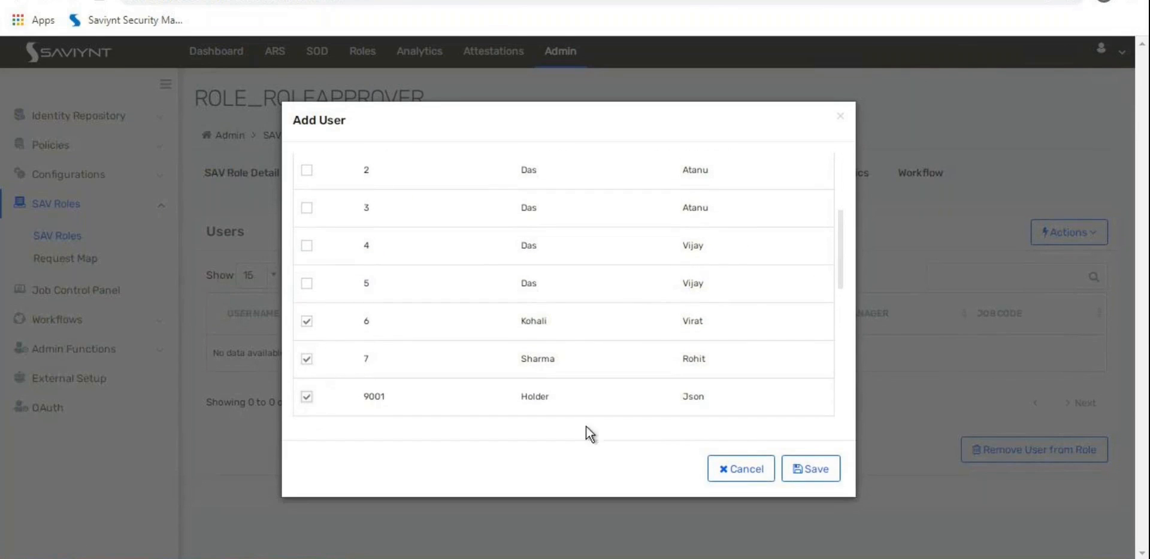
left_click(803, 474)
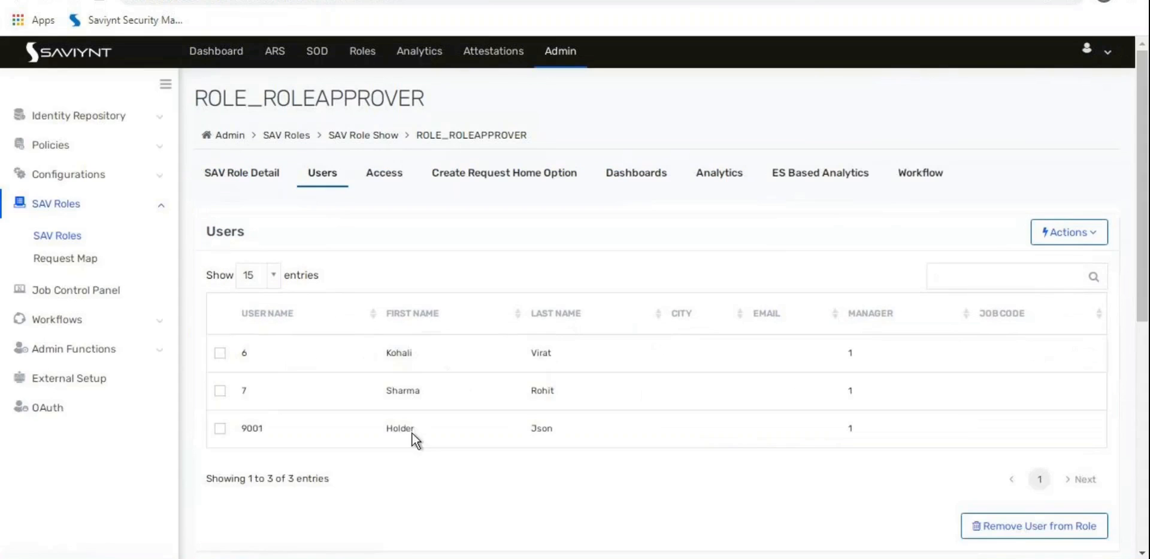
left_click(257, 172)
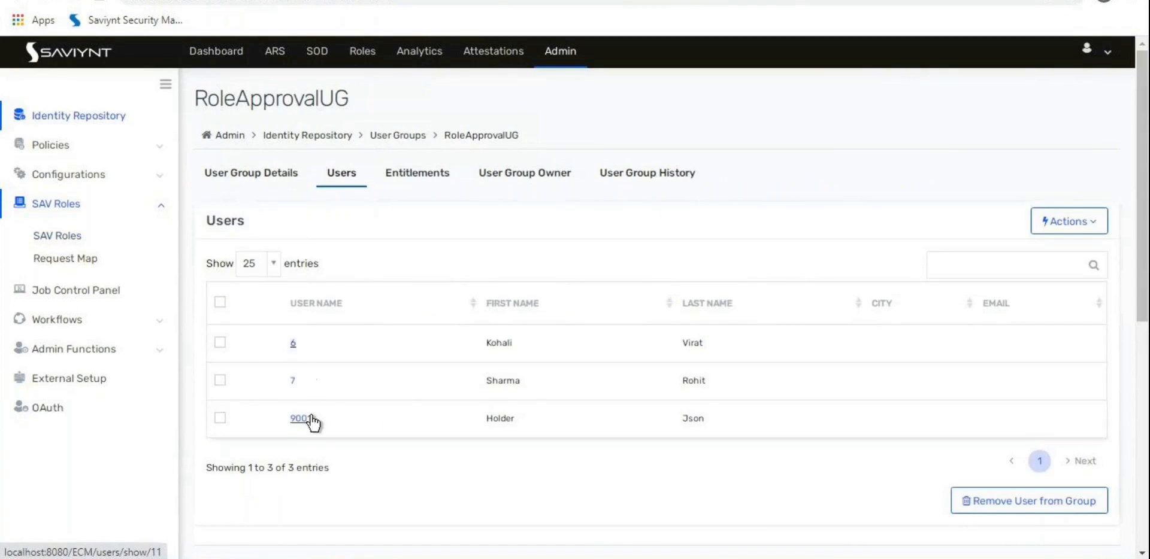
Step: Check the SAV Roles tab of users 6, 7 and 9001 for ROLE_ROLEAPPROVER
left_click(293, 343)
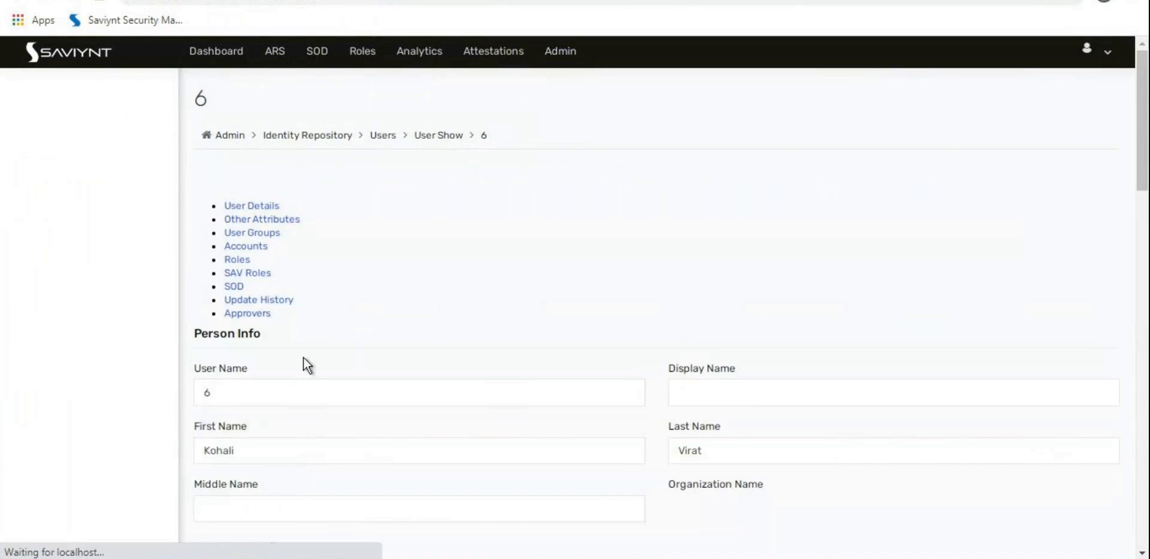
left_click(652, 185)
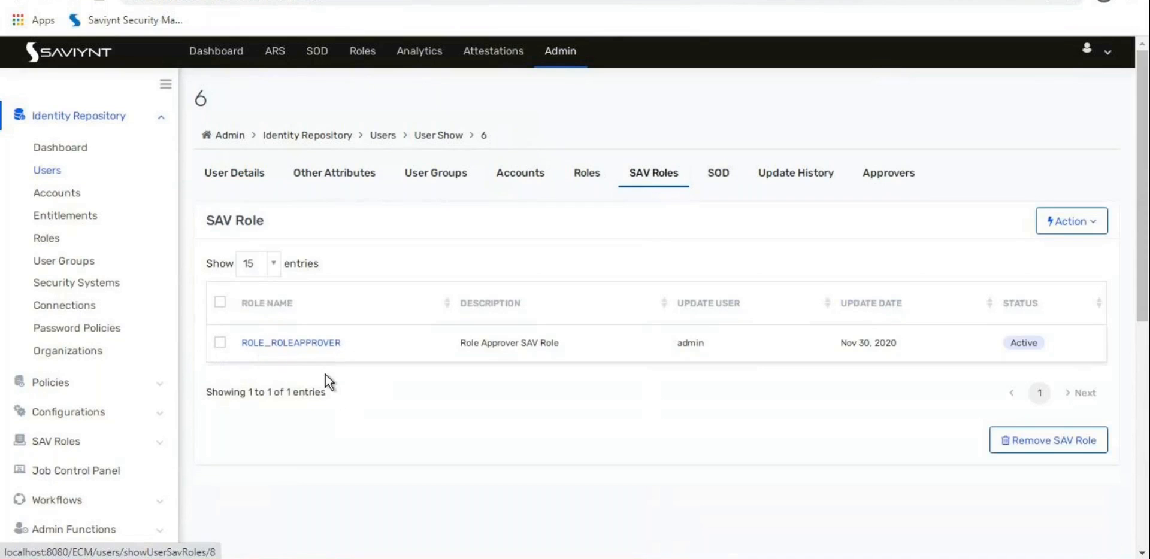
left_click(59, 172)
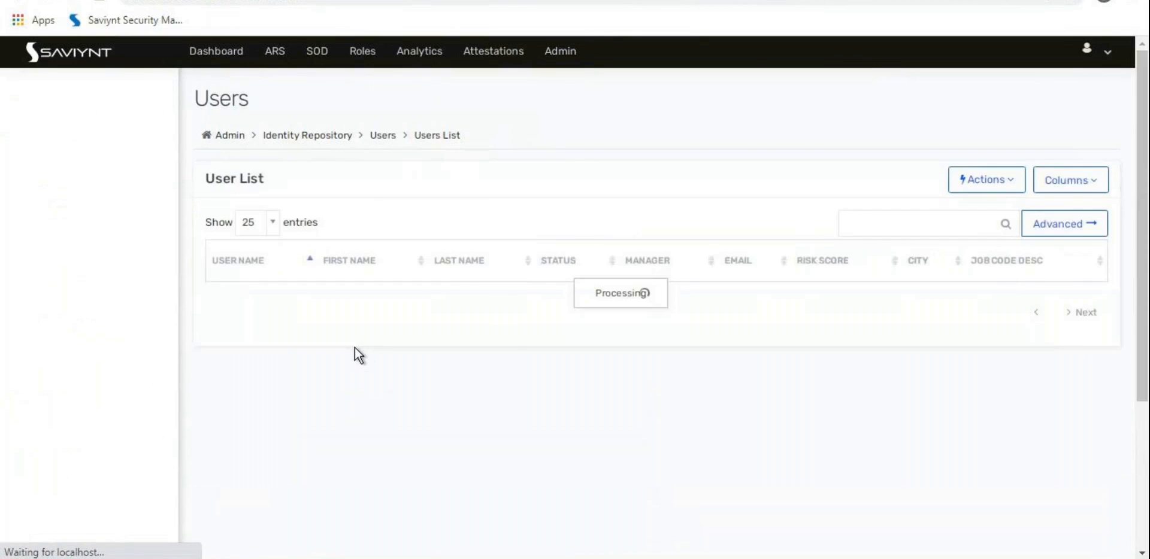
scroll(203, 405, "down", 1)
left_click(215, 438)
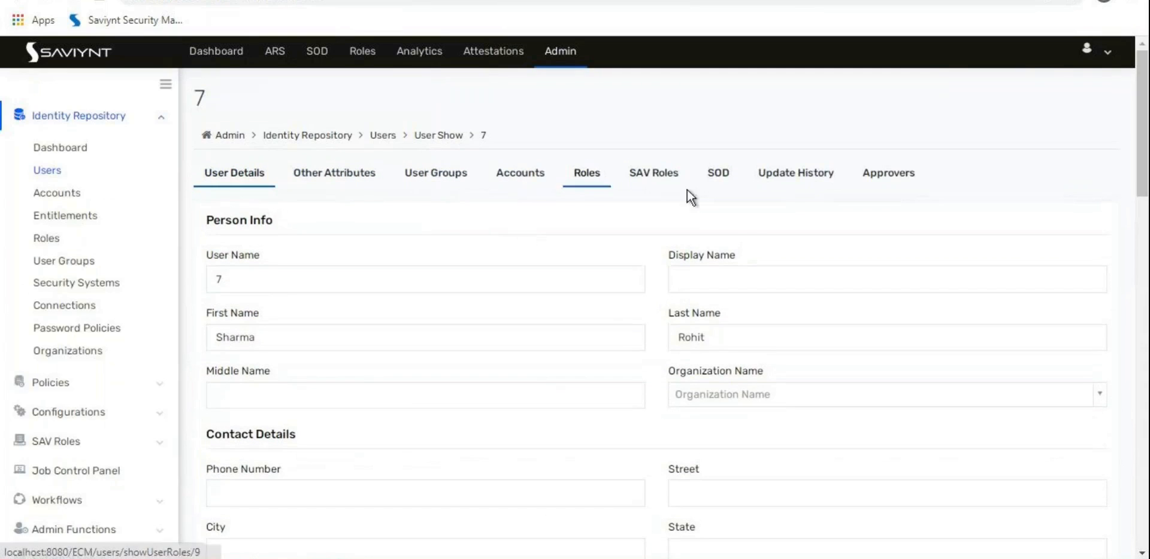
left_click(656, 183)
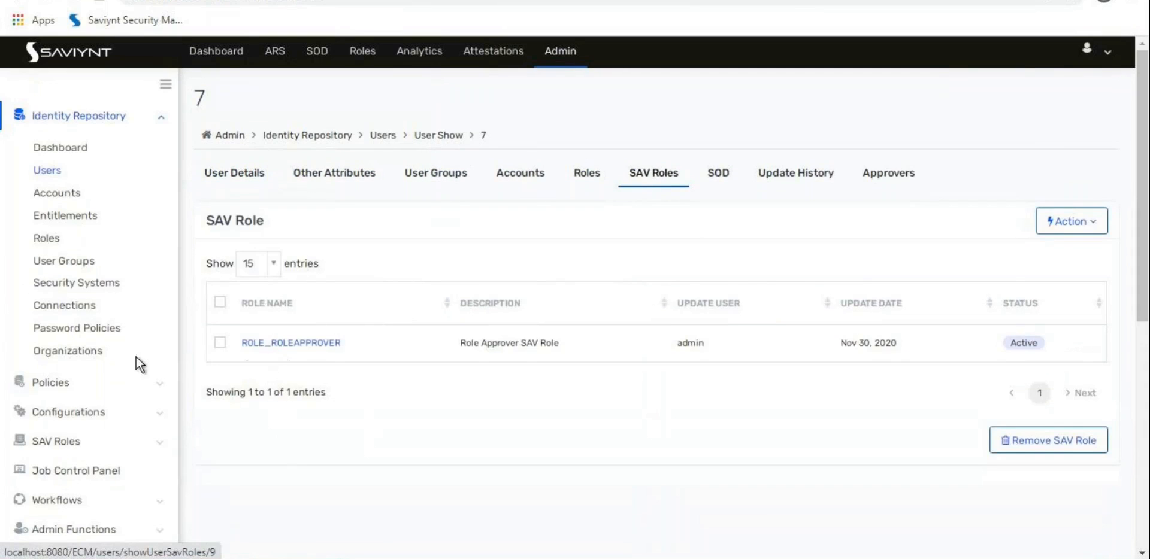
left_click(46, 173)
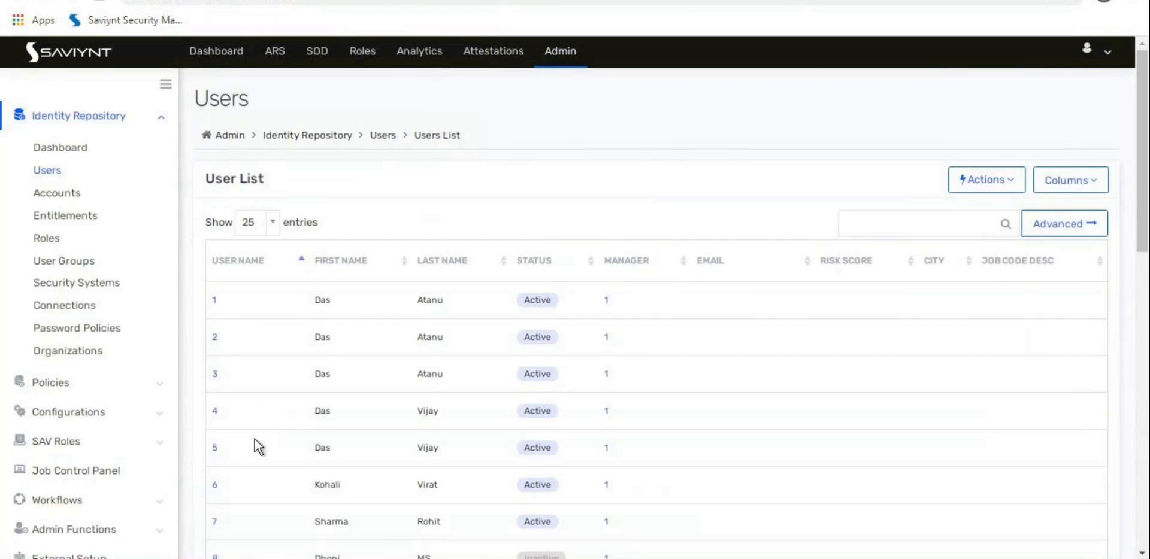
scroll(207, 515, "down", 3)
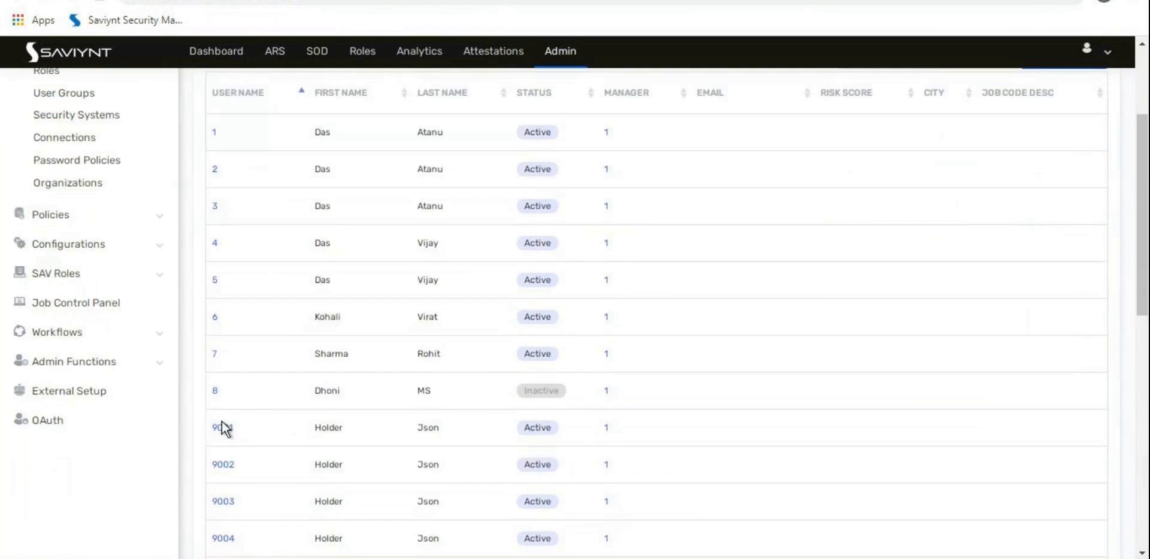
left_click(223, 429)
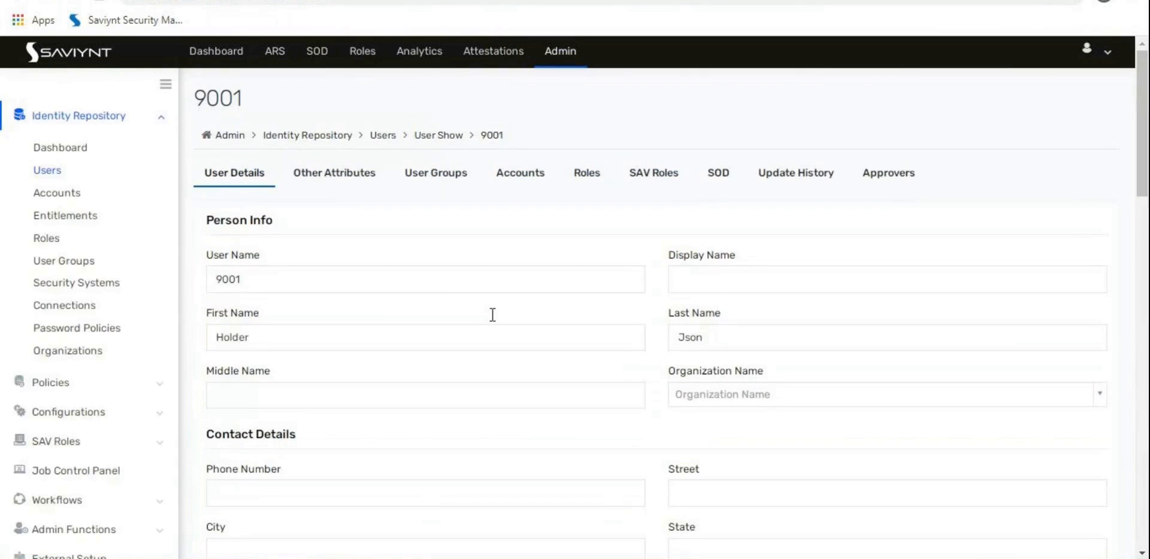
left_click(661, 176)
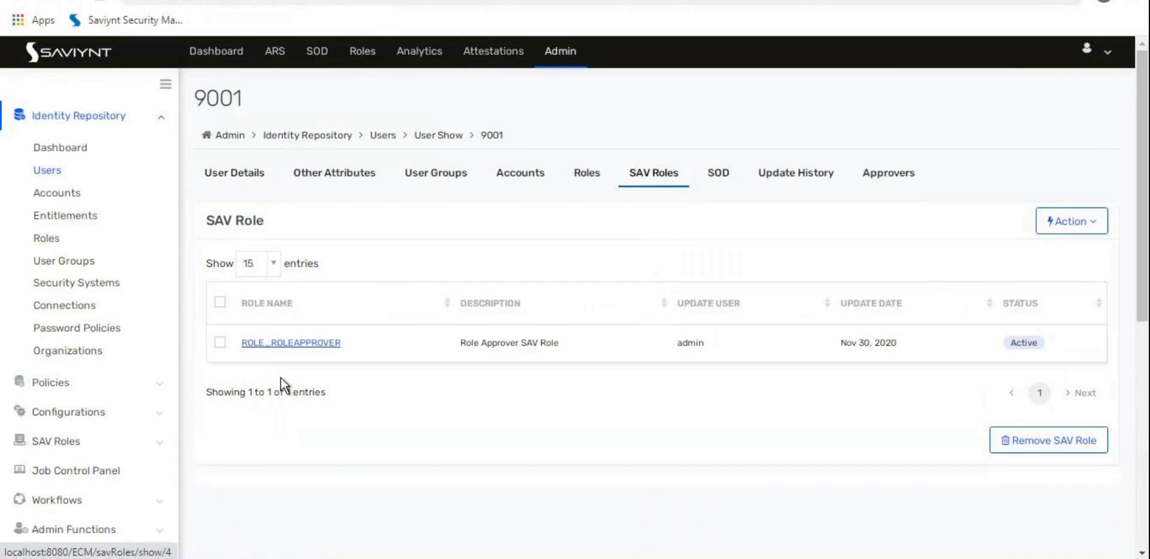
scroll(33, 328, "down", 4)
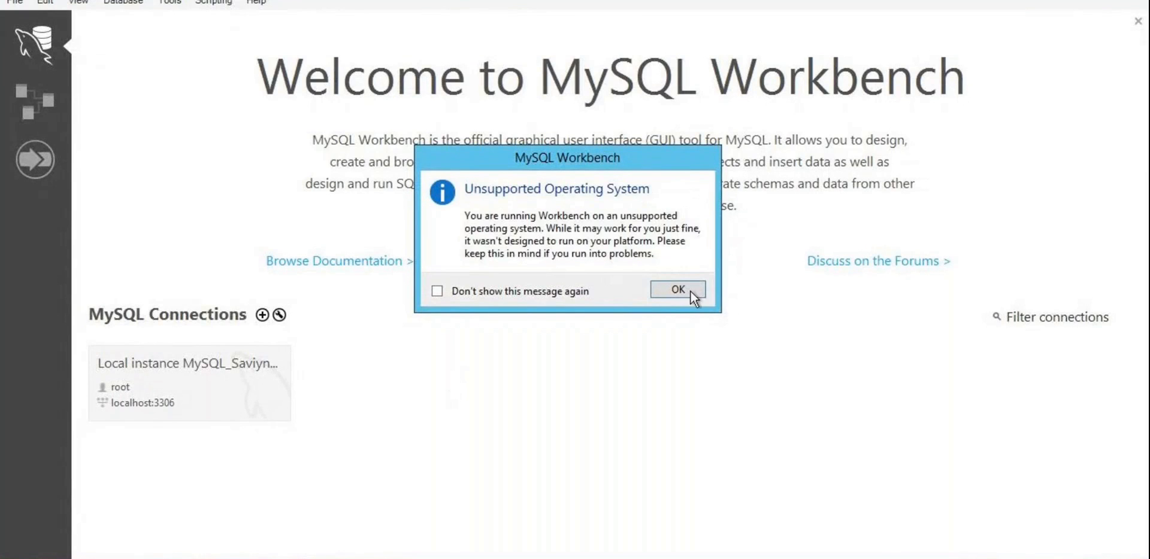
Step: Connect to the local Saviynt database and run 'select * from users;' listing 29 users
left_click(677, 289)
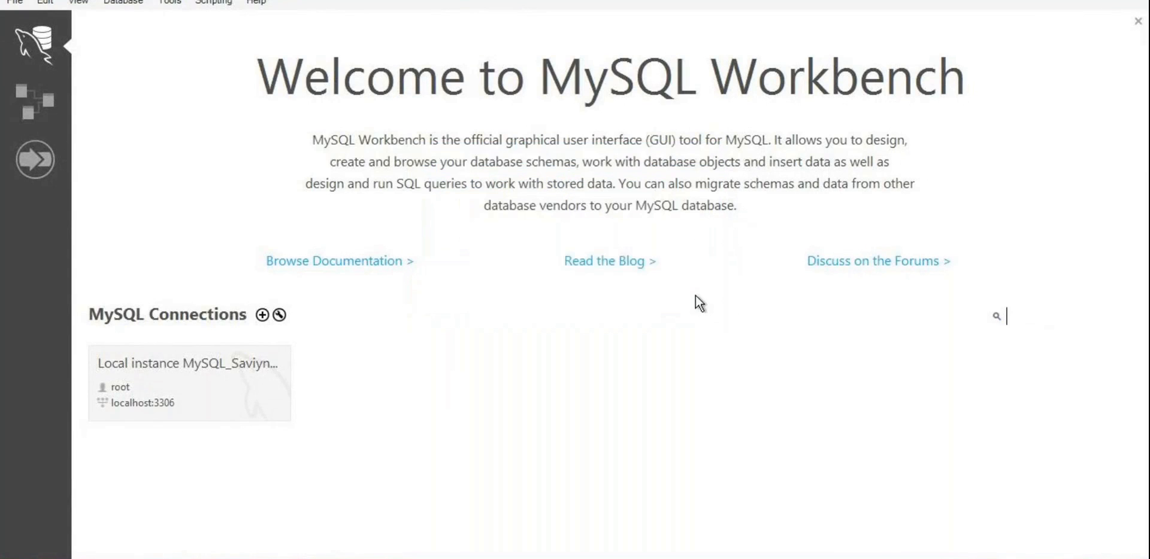
left_click(184, 419)
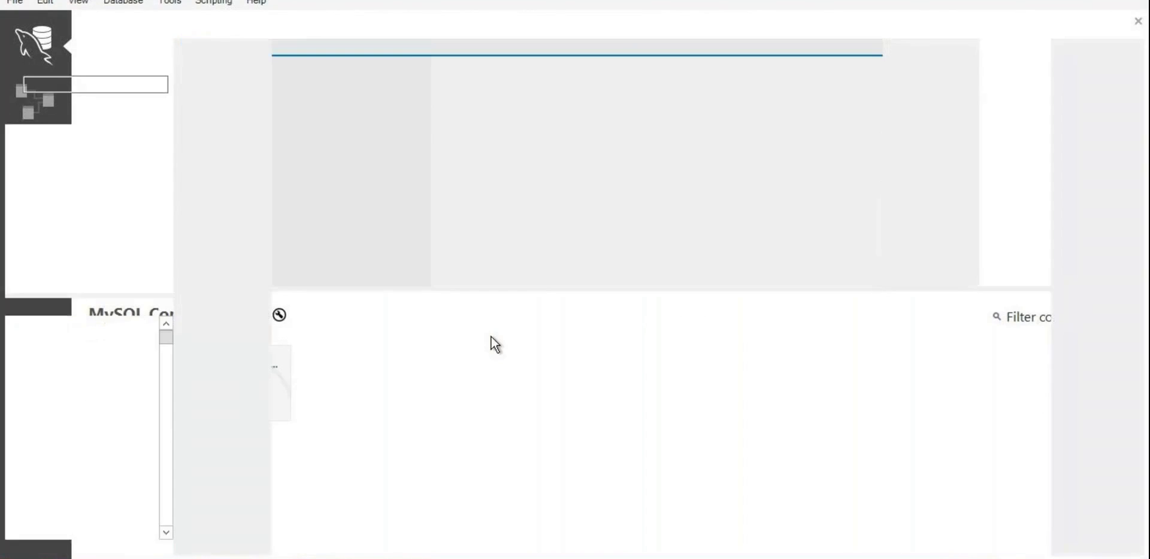
type("select")
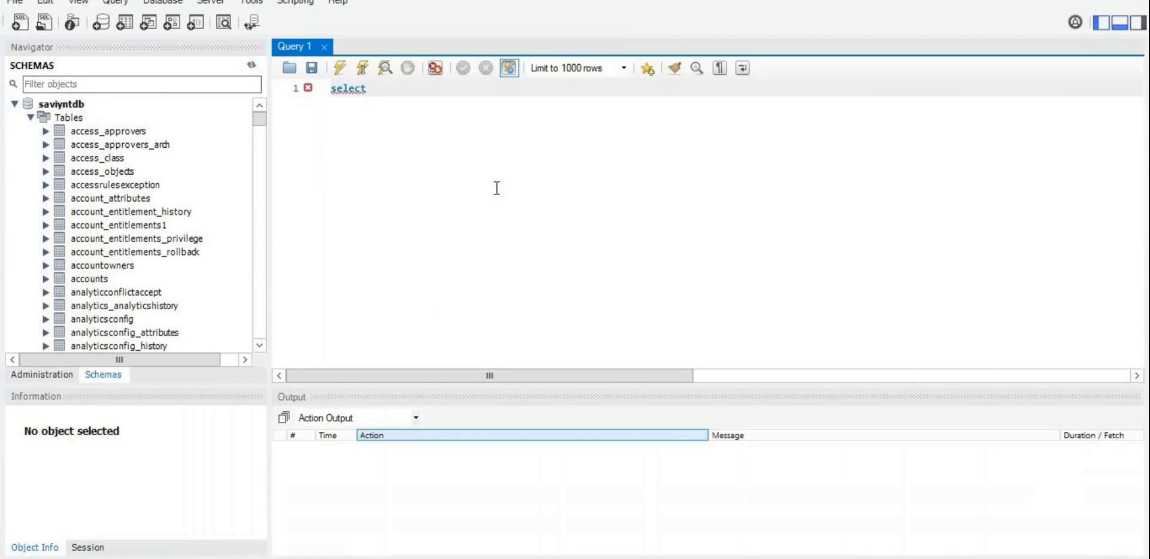
type(" * from users;")
key("ctrl+Return")
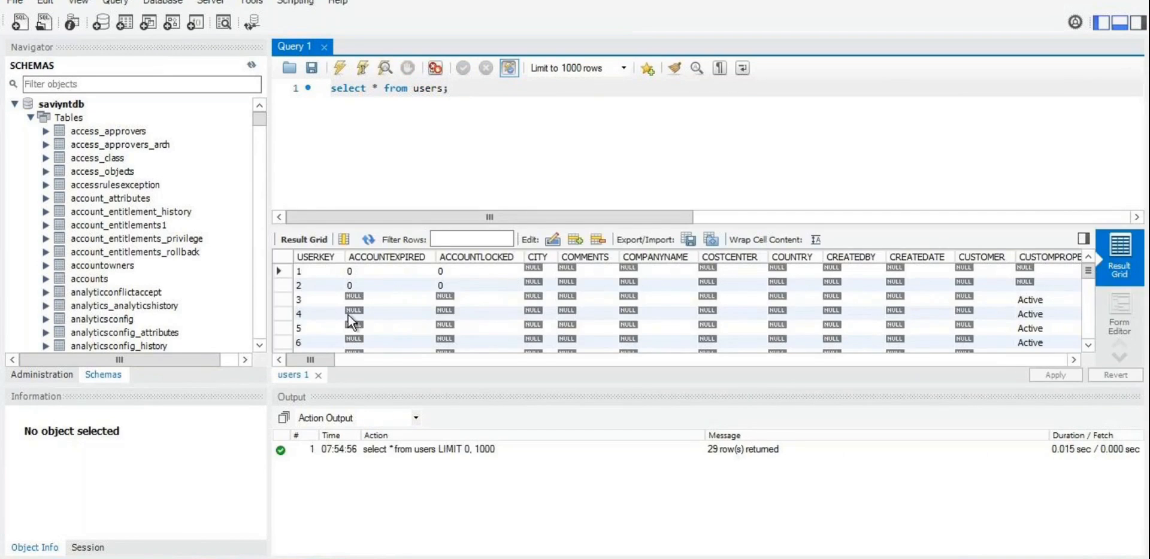
left_click_drag(330, 359, 847, 360)
Step: Extend the query with a username IN clause holding four empty placeholder values
left_click(500, 103)
key("BackSpace")
type("where username ")
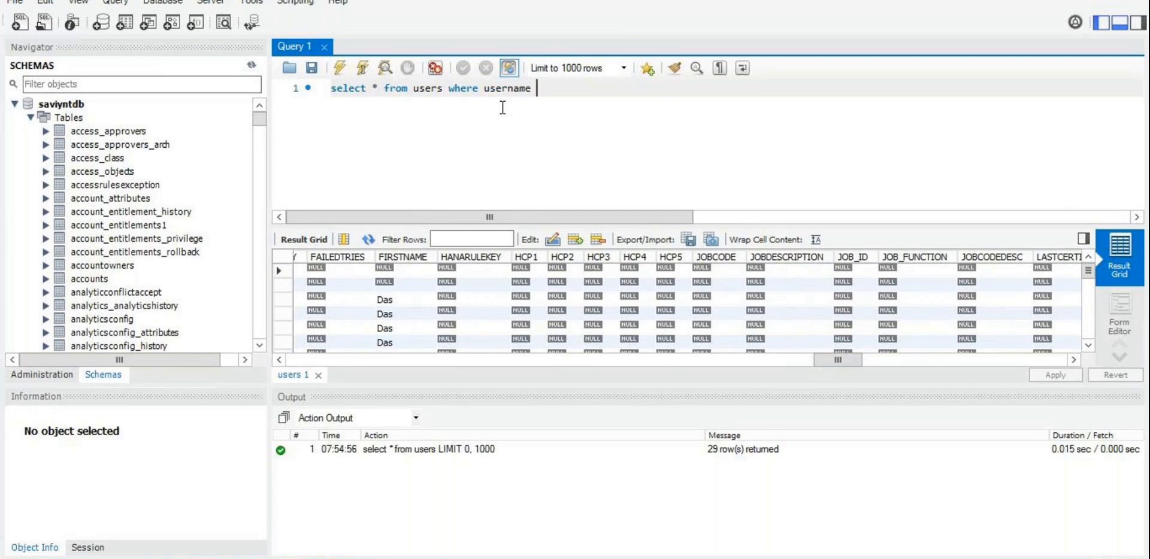
type("in ('")
type("','',''")
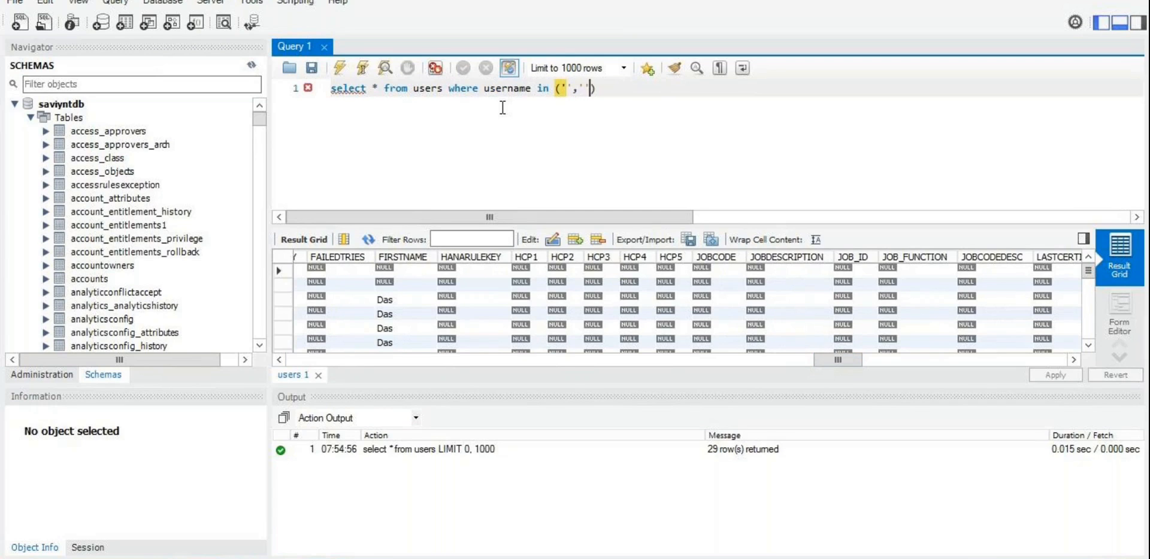
left_click(622, 92)
type(";")
left_click(608, 87)
type(",''")
key("Tab")
key("alt+Tab")
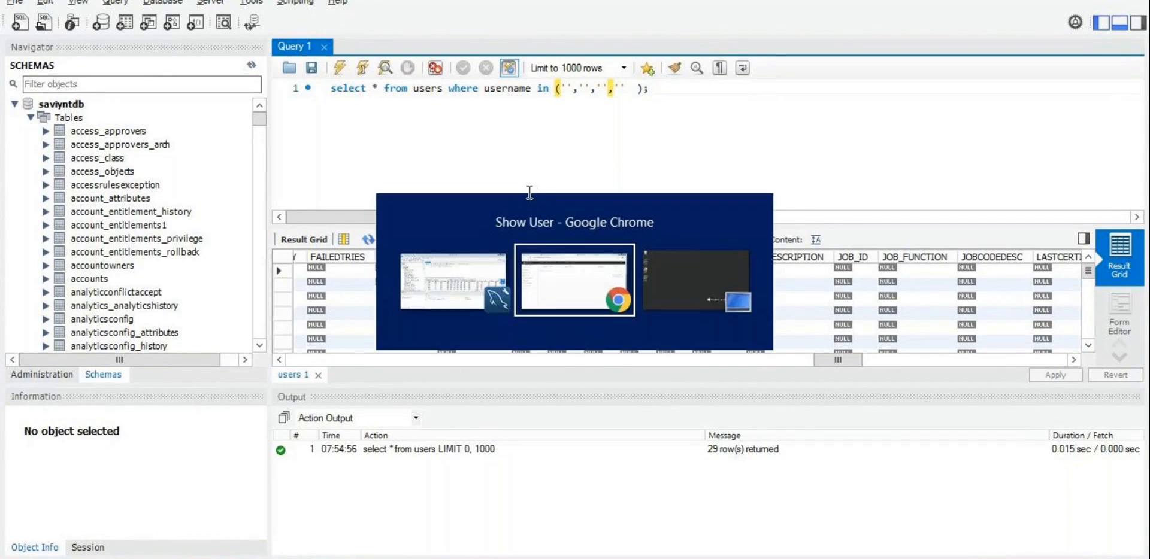
Step: Copy the test user's username from request 370's Requested For cell and return to Workbench
scroll(157, 285, "up", 5)
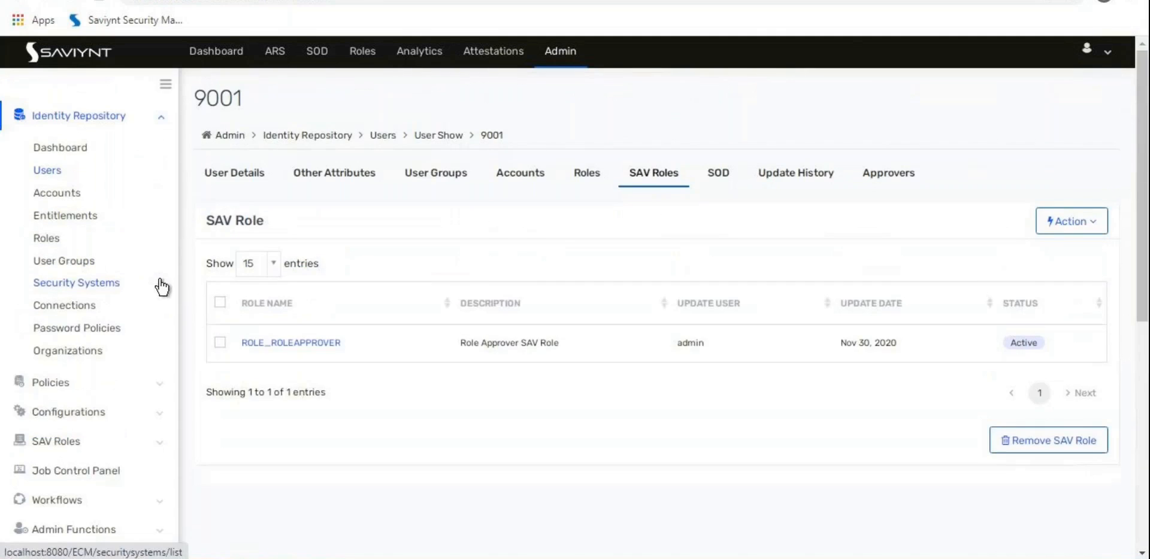
left_click(53, 172)
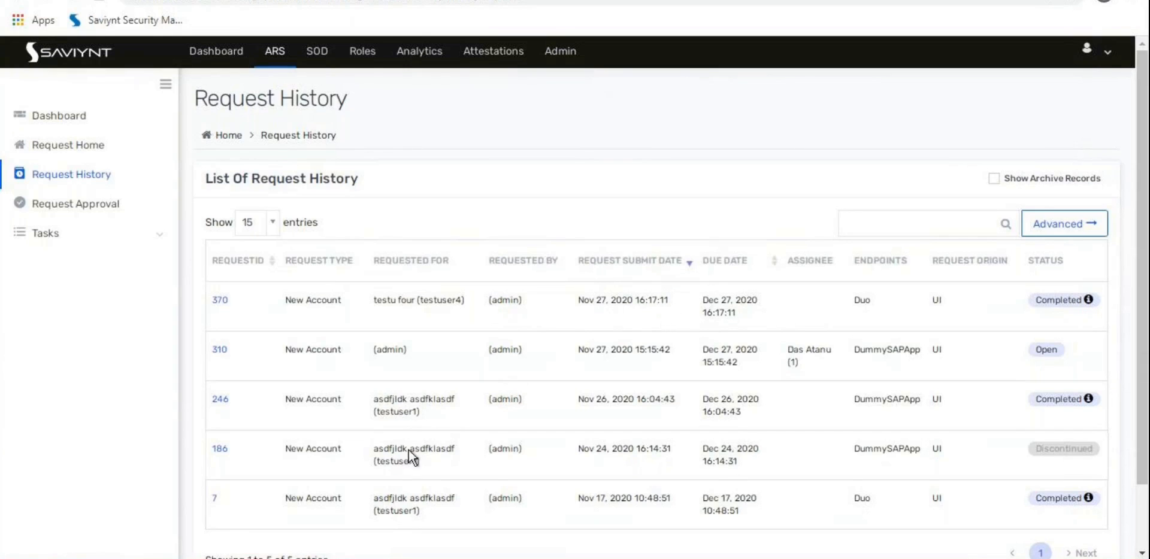
double_click(441, 299)
key("ctrl+c")
key("alt+Tab")
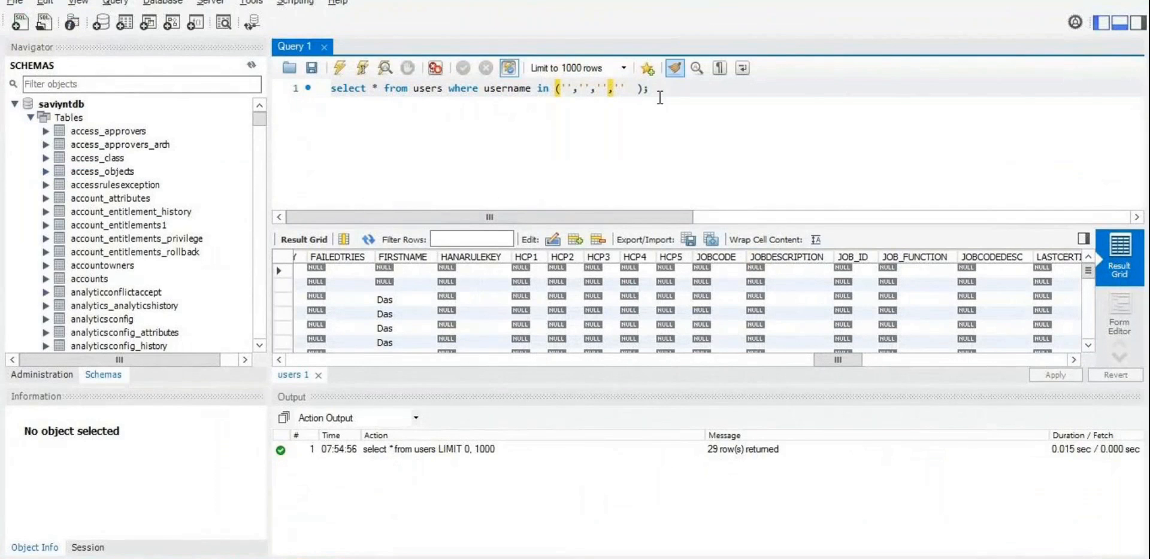
Step: Fill the query's username IN list with '6', '7', '9001' and the pasted test username
left_click(627, 89)
type(",''")
key("Delete")
key("Delete")
key("Delete")
key("Left")
key("ctrl+v")
key("Left")
key("Left")
key("Left")
key("Left")
key("Left")
key("Left")
key("Left")
key("Left")
key("Left")
key("Left")
key("Left")
key("Left")
key("Left")
key("Left")
key("Left")
key("Left")
key("Left")
key("Left")
key("Left")
key("Left")
key("Left")
type("6")
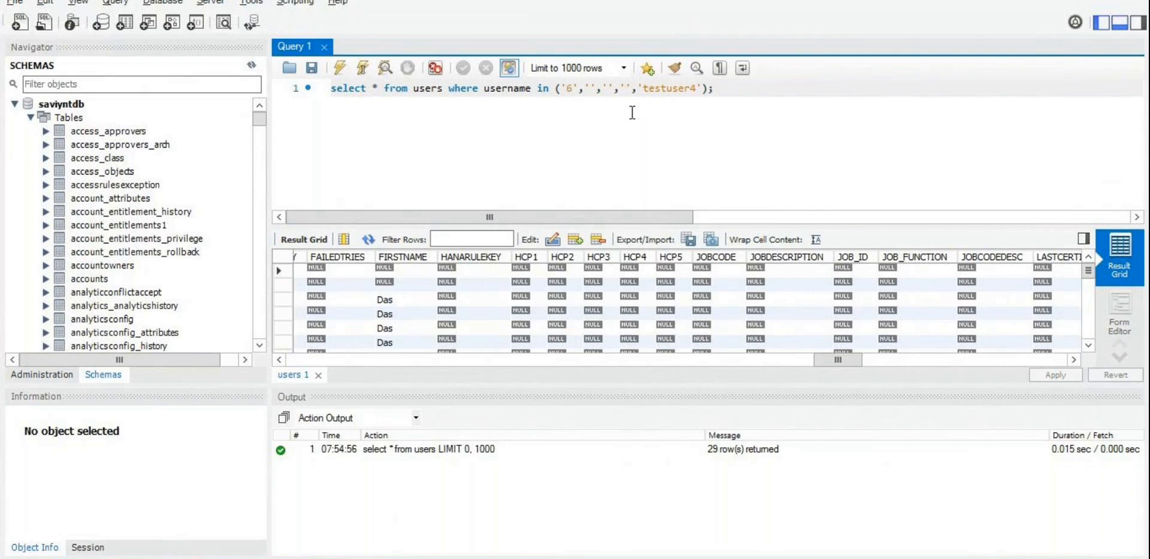
left_click(592, 88)
type("7")
left_click(614, 88)
type("0001")
left_click(657, 88)
key("BackSpace")
key("Delete")
key("Delete")
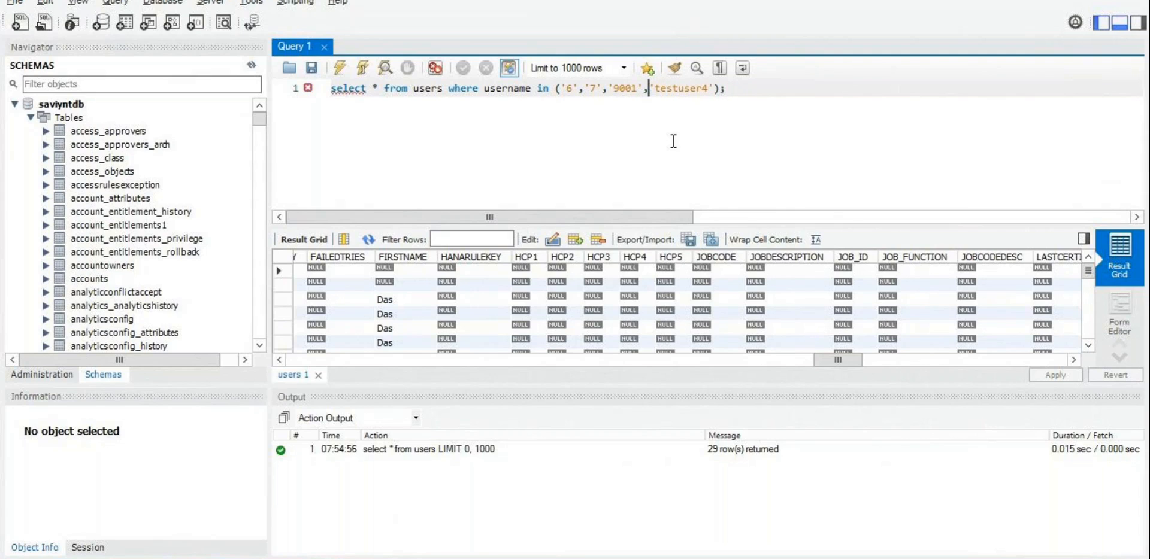
Step: Run the query and paste the test user's password hash into the third row's password
key("ctrl+Return")
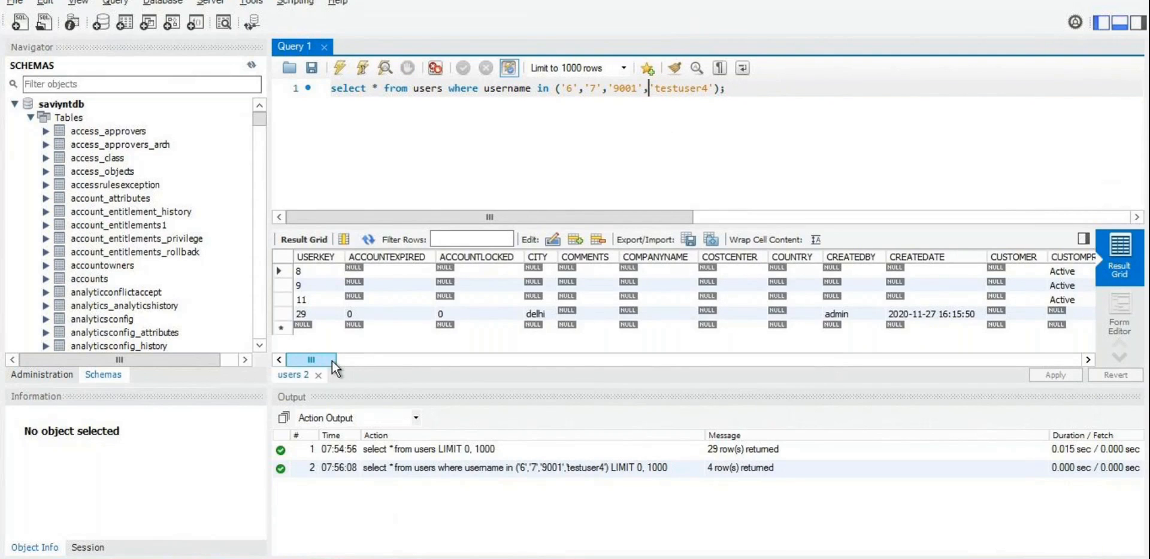
left_click_drag(332, 361, 975, 358)
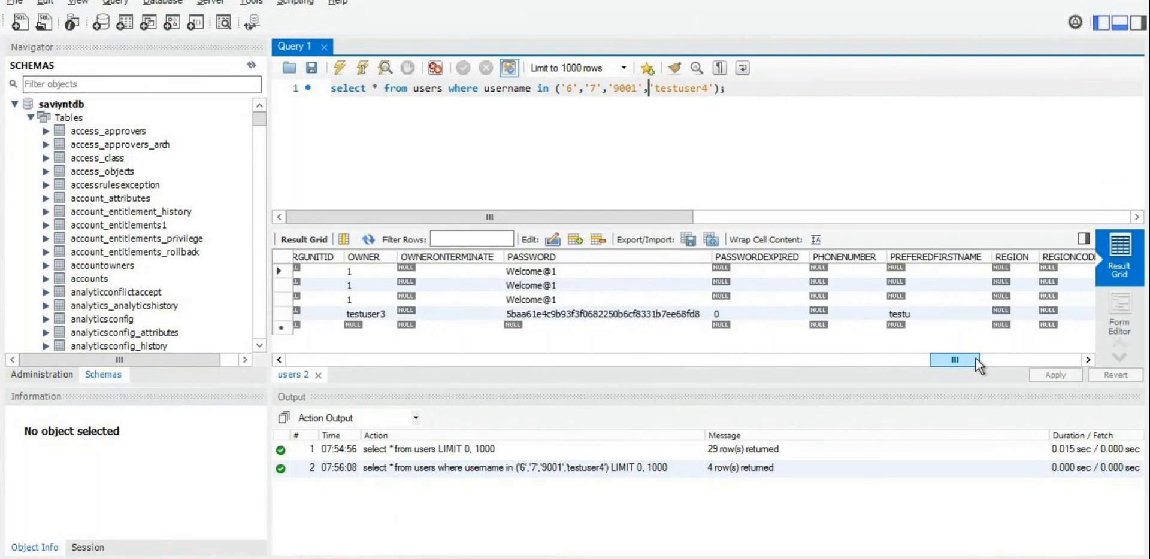
left_click(614, 317)
key("ctrl+c")
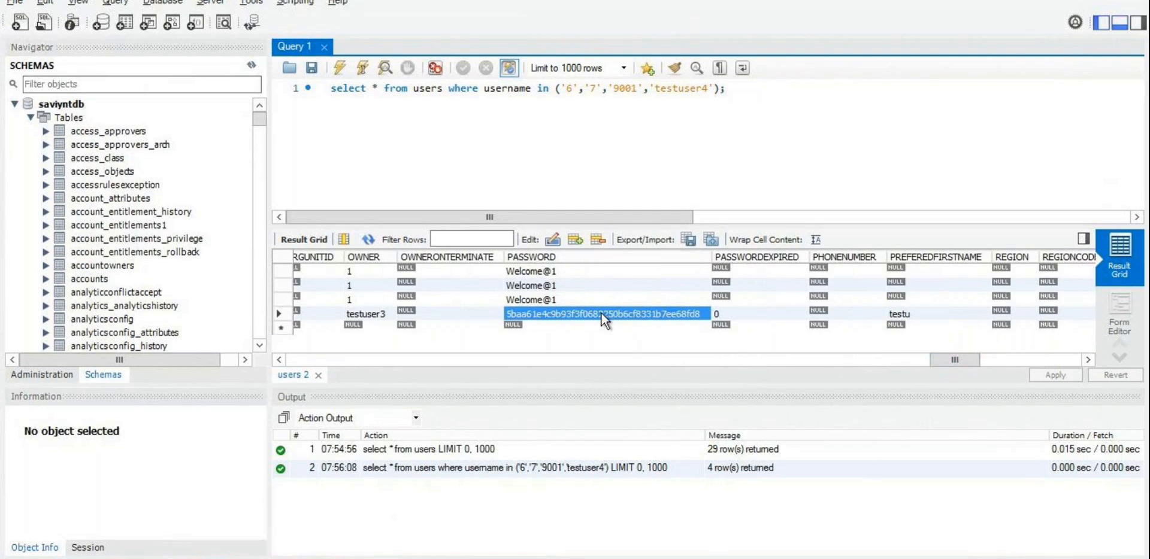
double_click(574, 300)
key("ctrl+v")
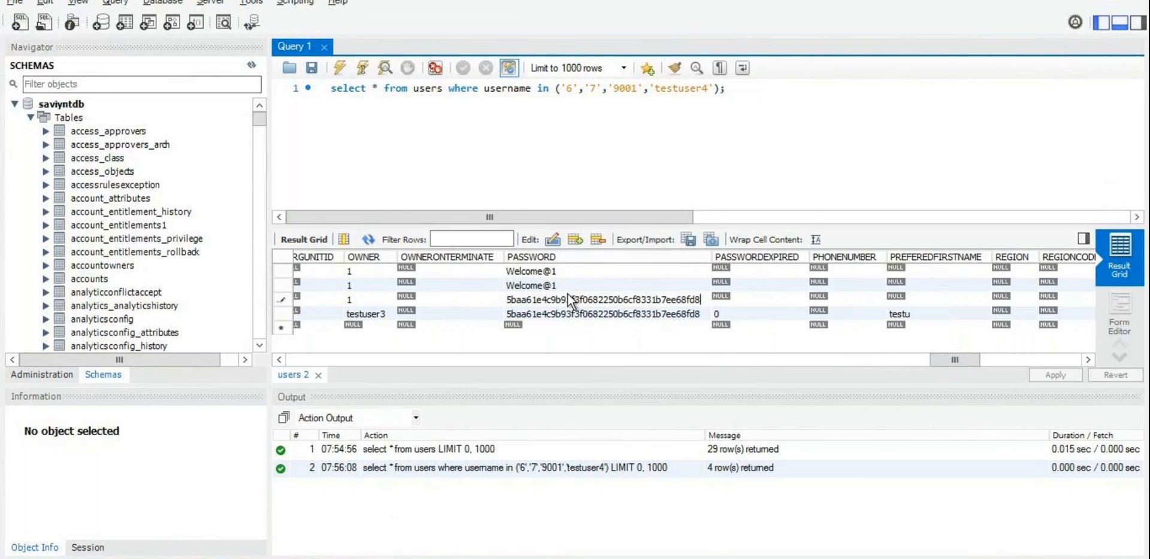
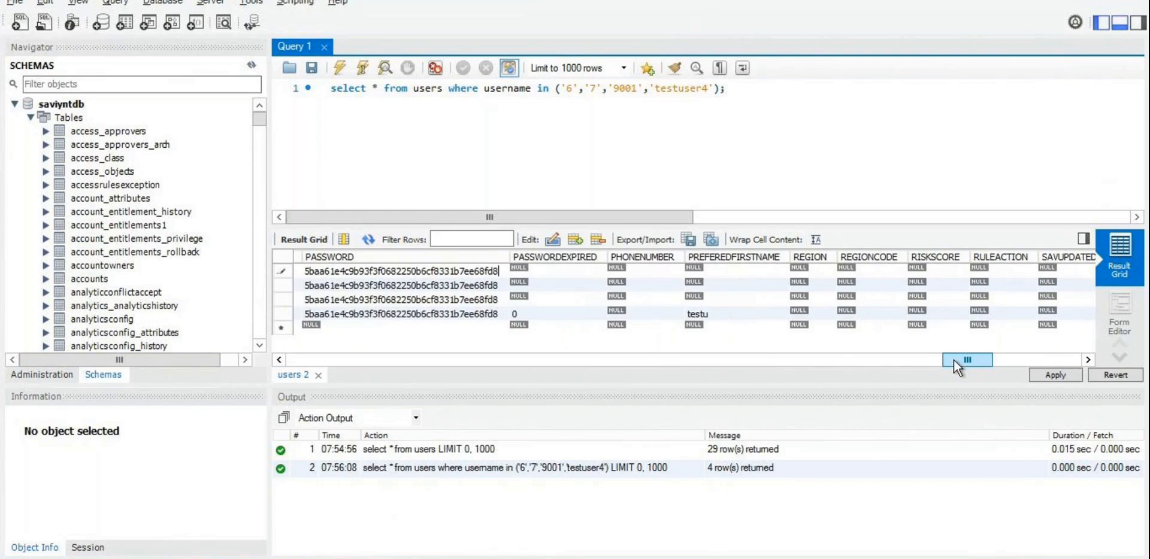
Step: Enter 0 as PASSWORDEXPIRED for the three users whose value was NULL
type("0")
double_click(529, 284)
type("0")
double_click(521, 271)
type("0")
Step: Apply the pending UPDATE statements to saviyntdb's users table
left_click_drag(973, 362, 783, 365)
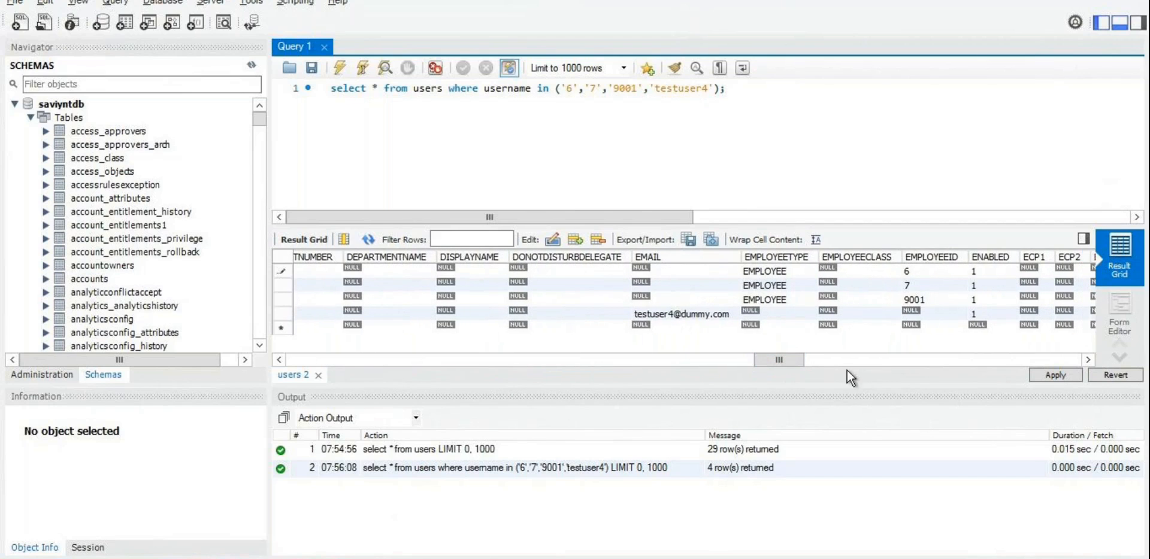
left_click(1048, 374)
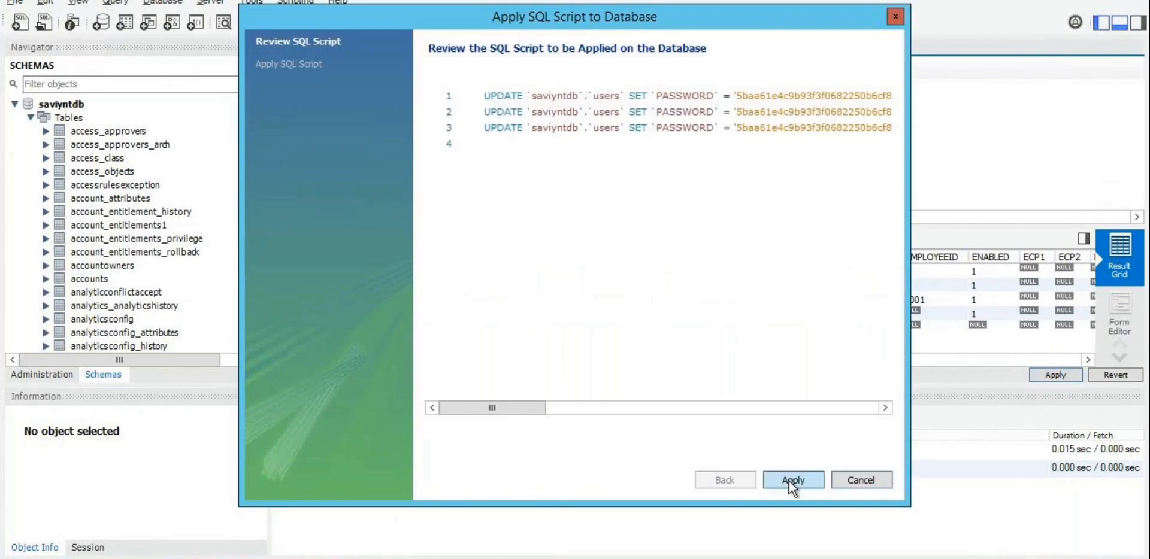
left_click(789, 480)
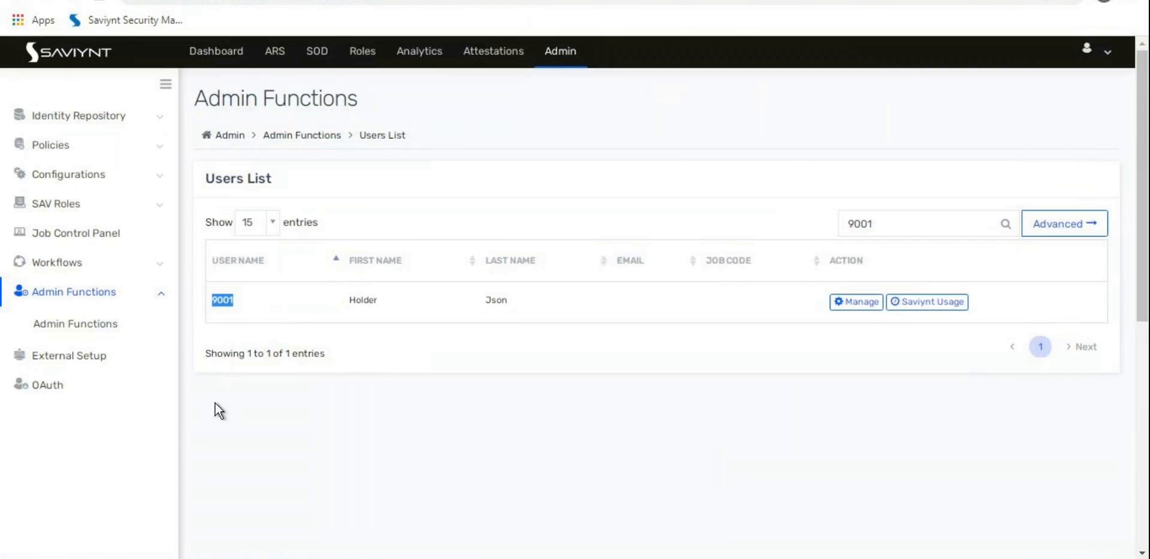
Step: Open the RoleApprovalUG group under Identity Repository > User Groups and list its three members
left_click(143, 0)
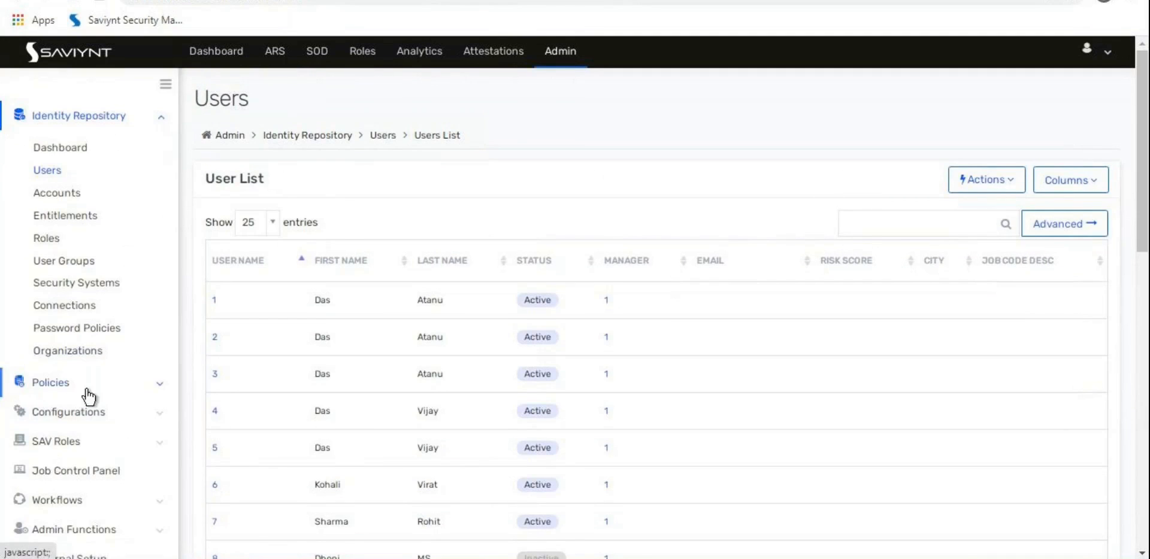
left_click(82, 262)
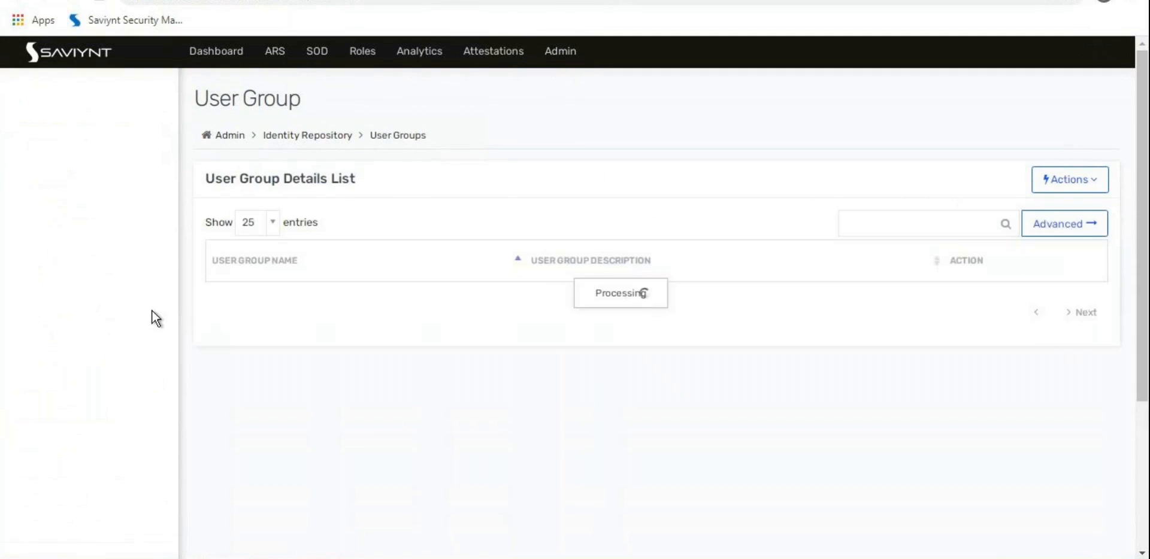
left_click(225, 298)
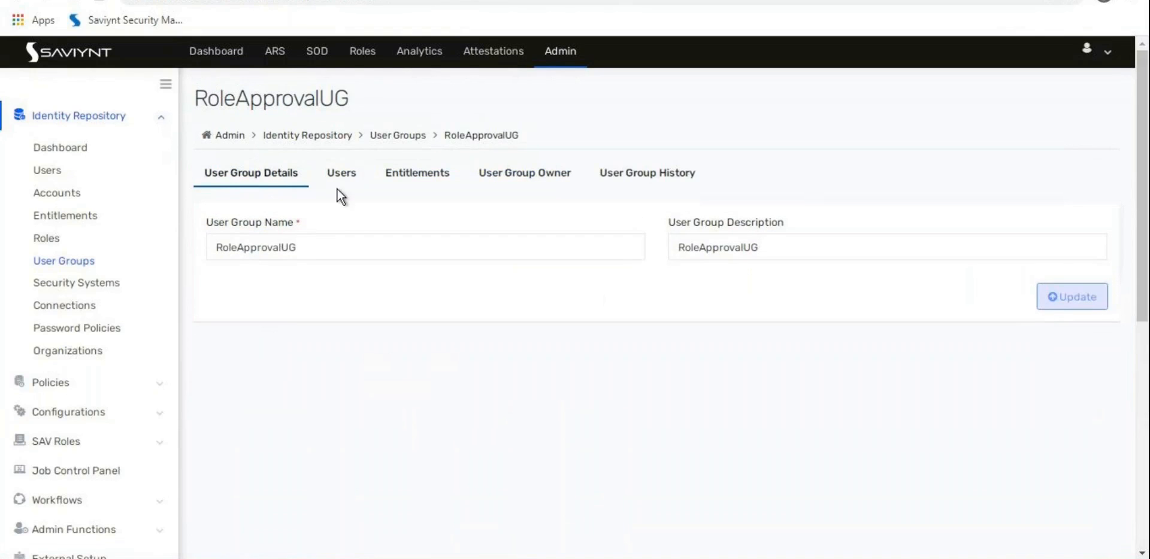
left_click(339, 180)
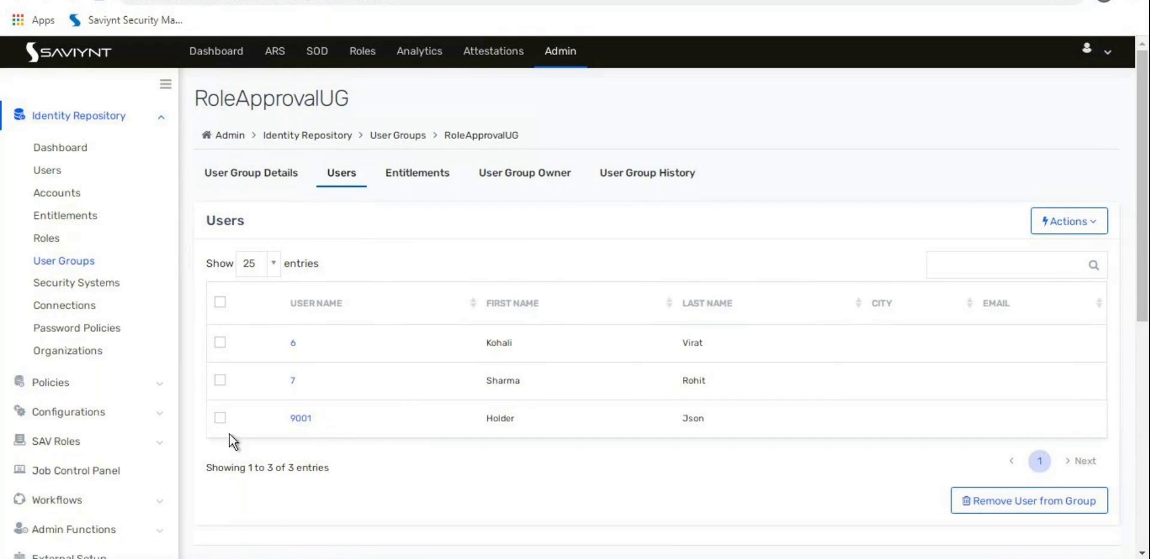
Step: Open the Request Enterprise Roles page from the access request home
left_click(161, 0)
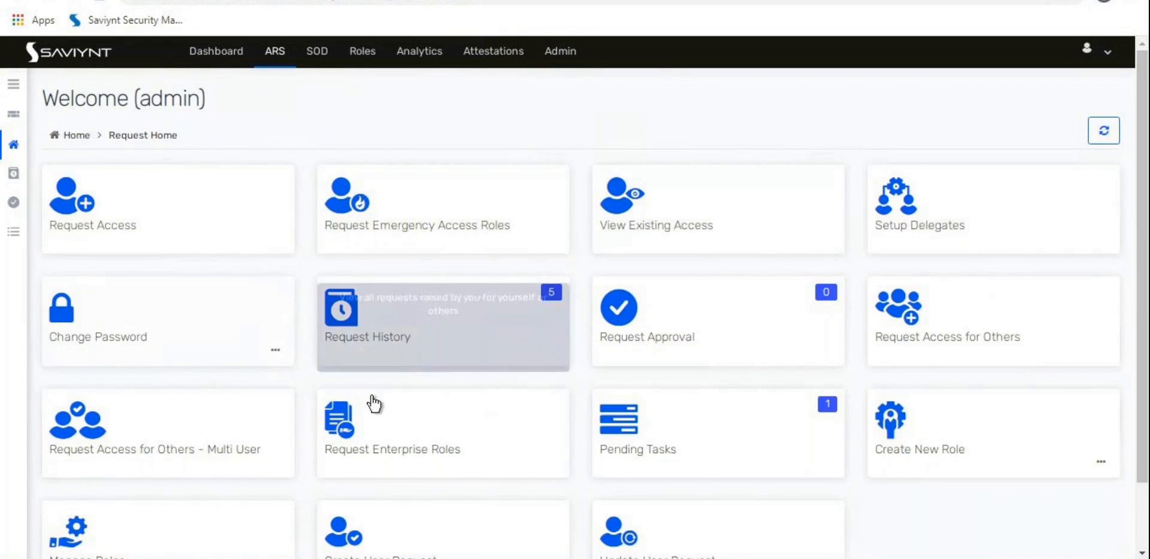
scroll(411, 368, "down", 2)
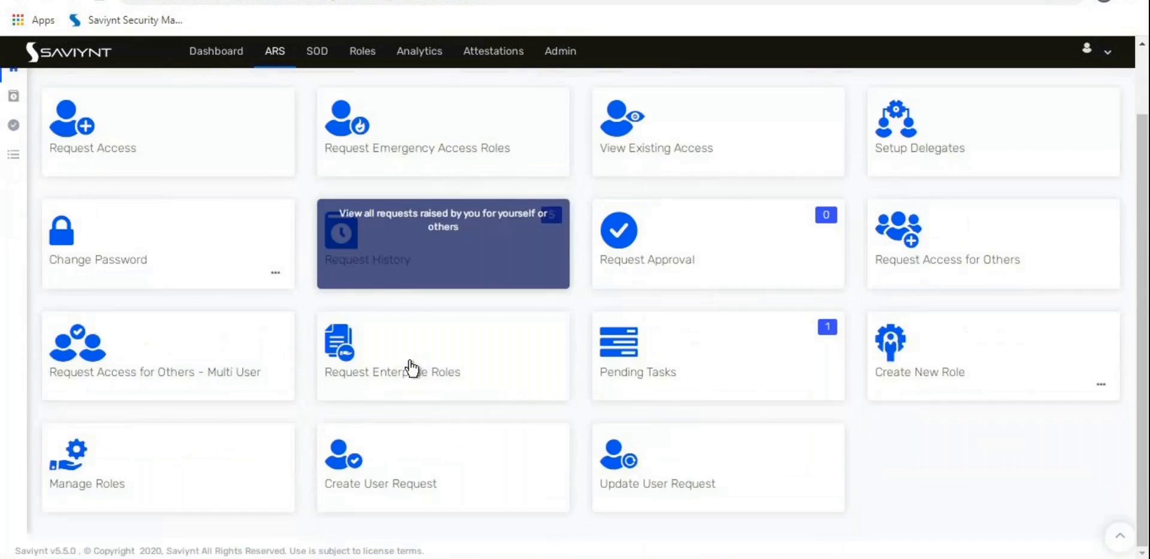
scroll(410, 374, "up", 2)
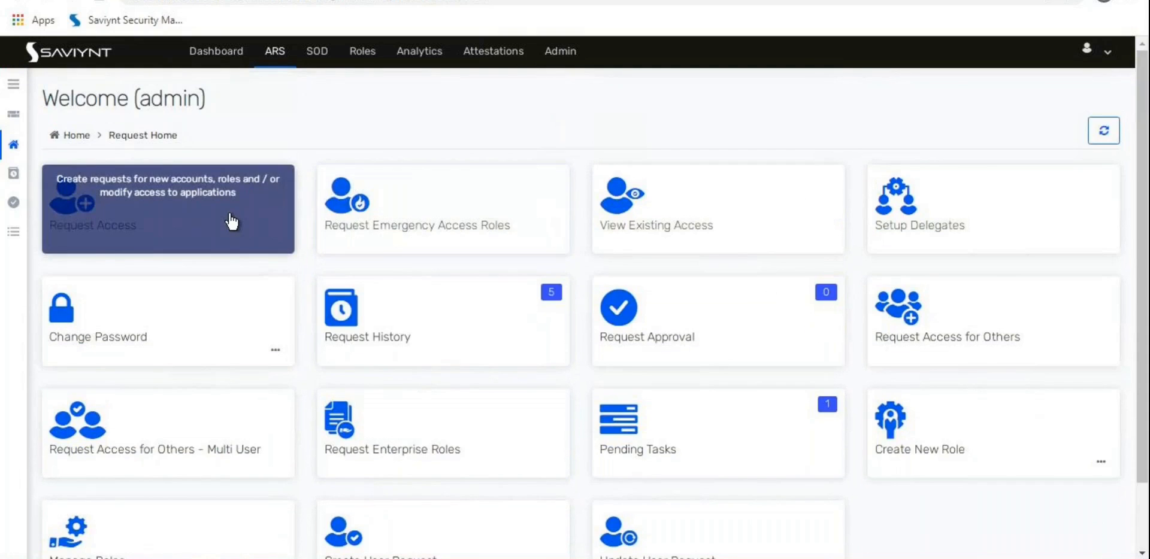
scroll(371, 260, "down", 2)
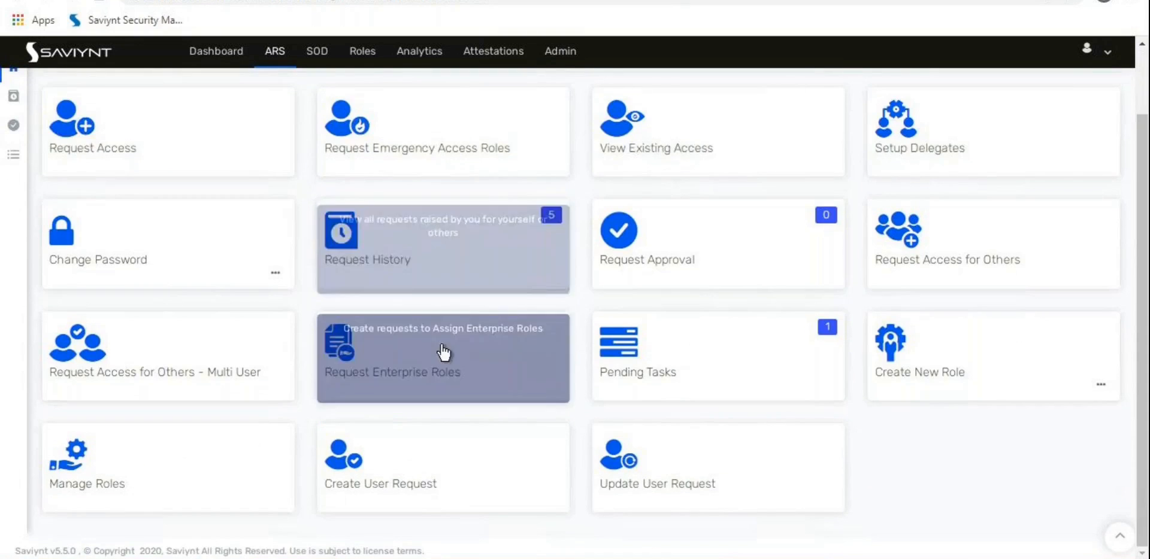
left_click(490, 359)
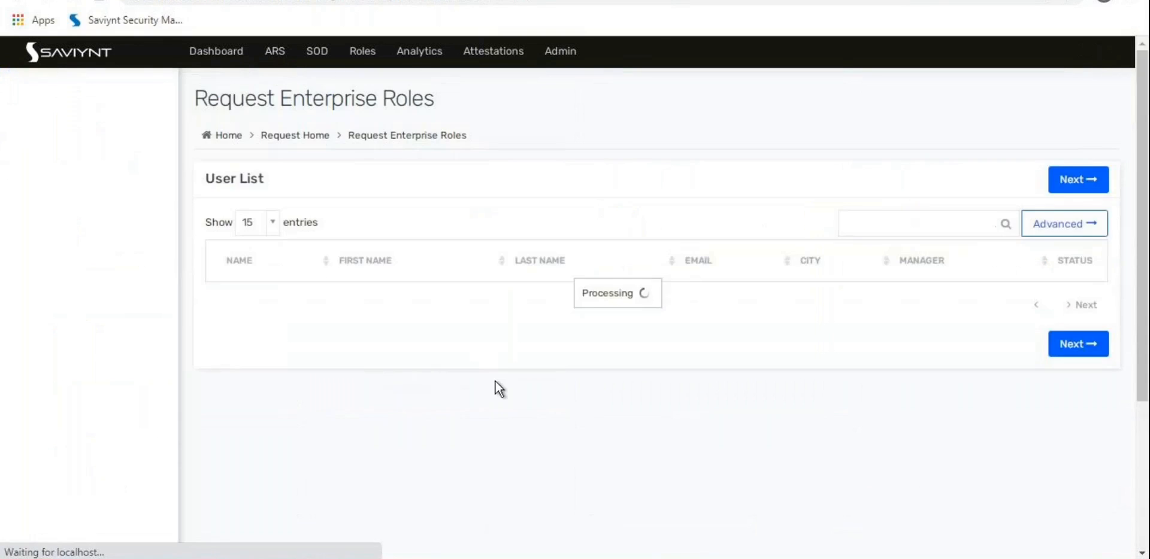
left_click(292, 135)
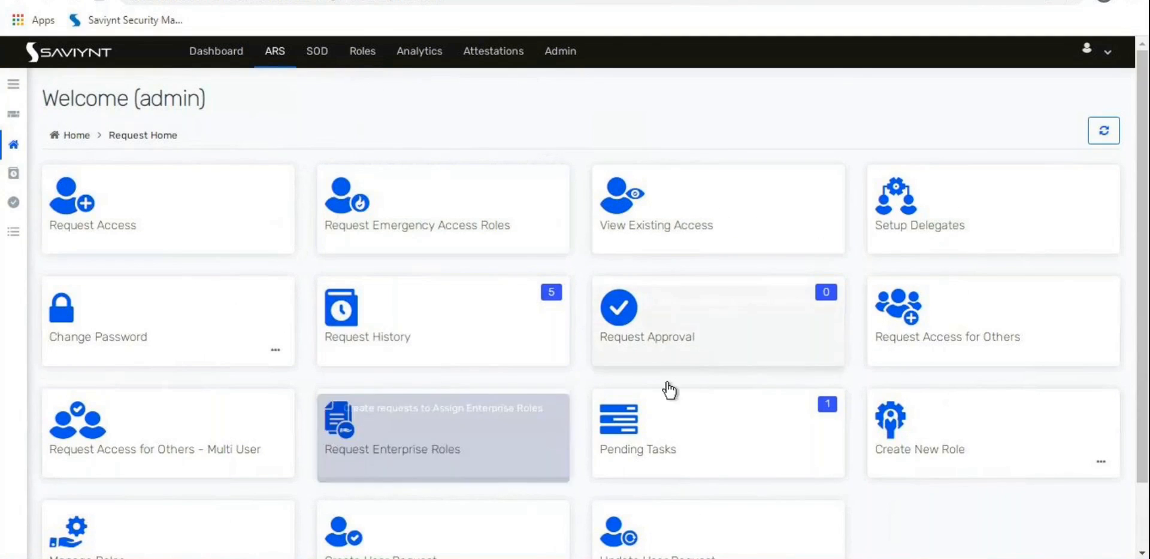
scroll(652, 375, "down", 2)
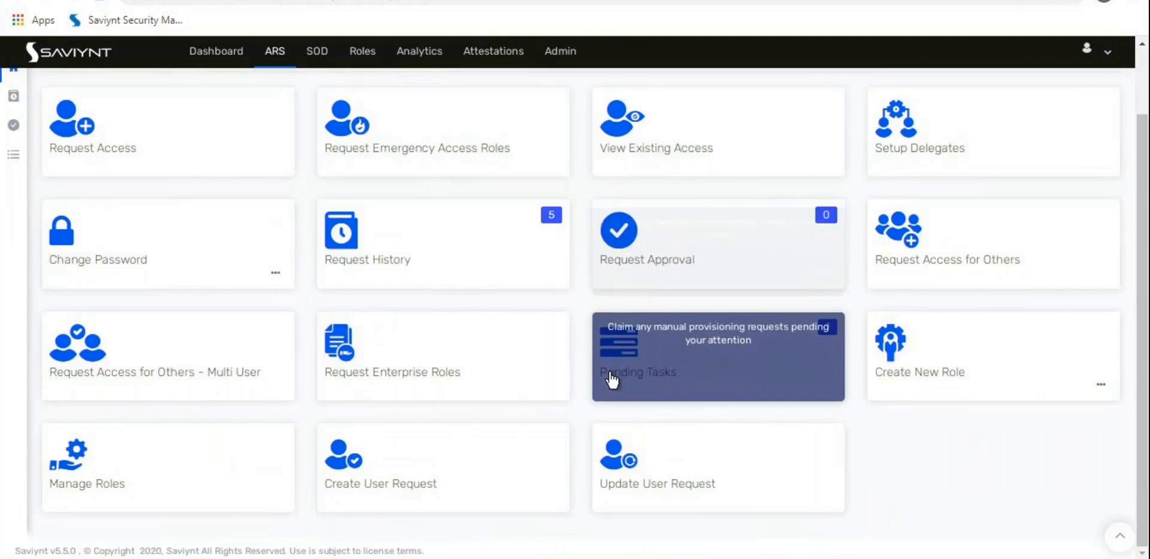
left_click(445, 382)
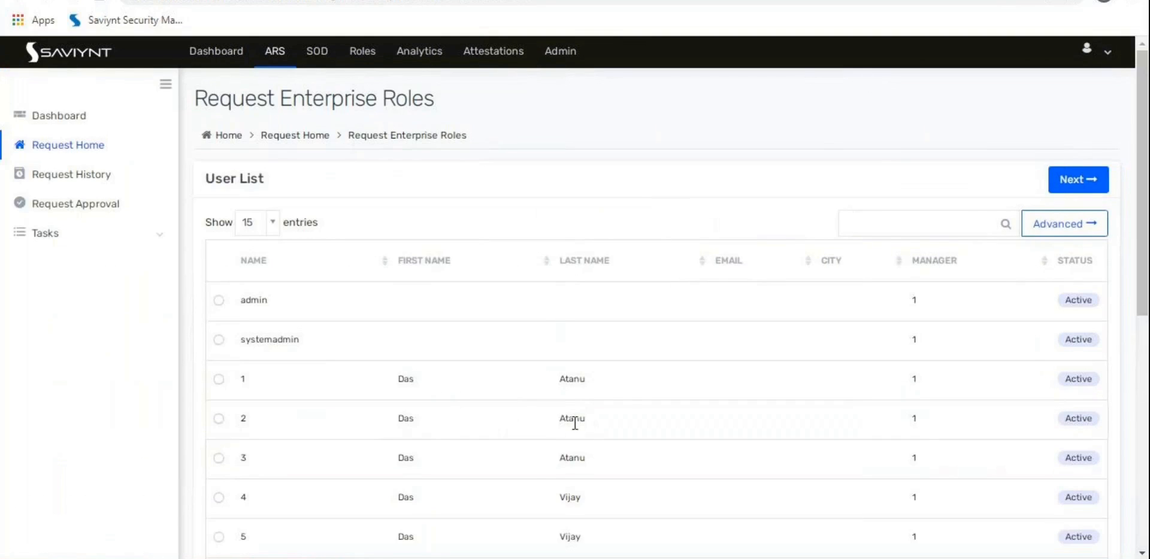
Step: Search users for 'test', choose the third test user, and continue to role selection
left_click(932, 229)
type("test")
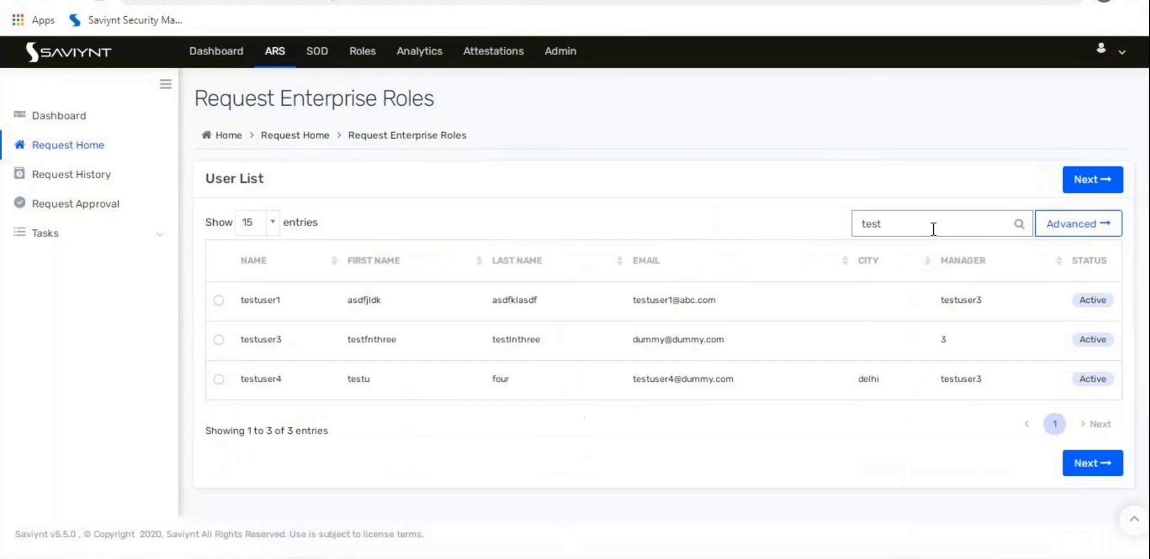
left_click(219, 379)
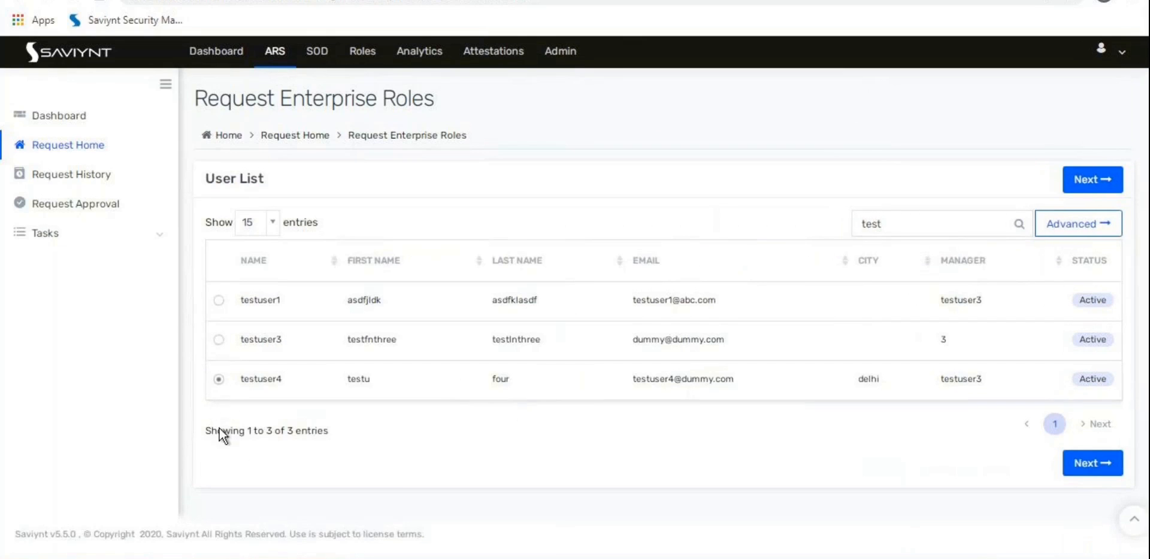
left_click(1098, 468)
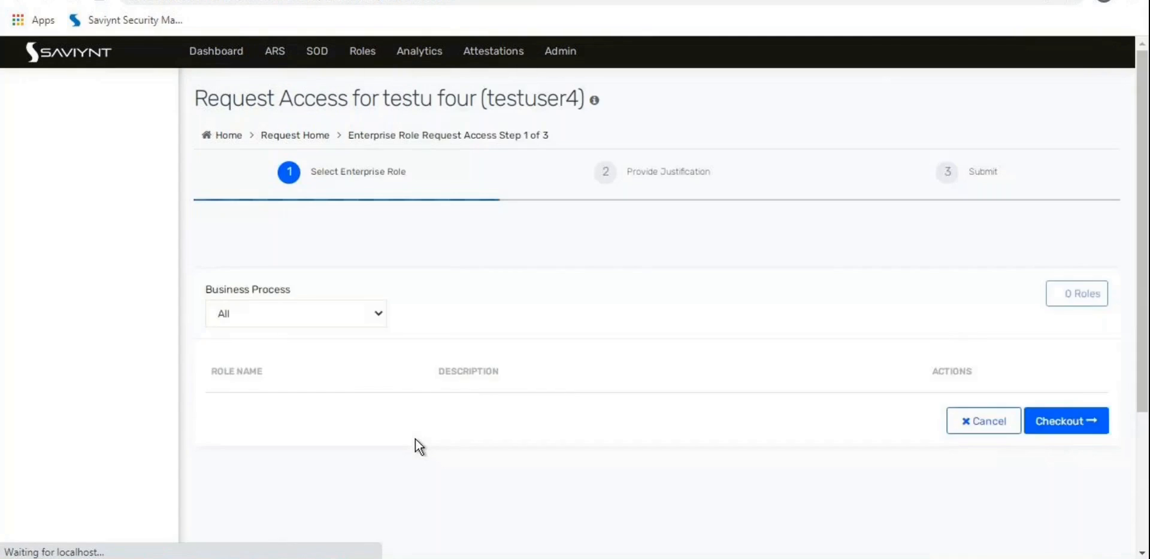
Step: Browse the enterprise role list and view the AMS Team Lead role details
scroll(417, 424, "down", 3)
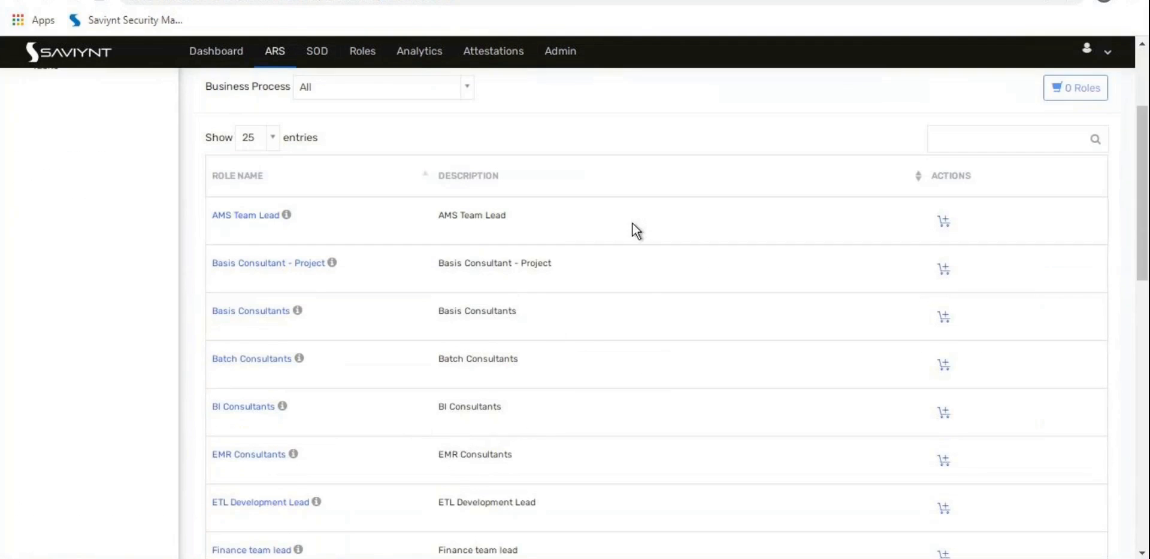
scroll(537, 276, "down", 6)
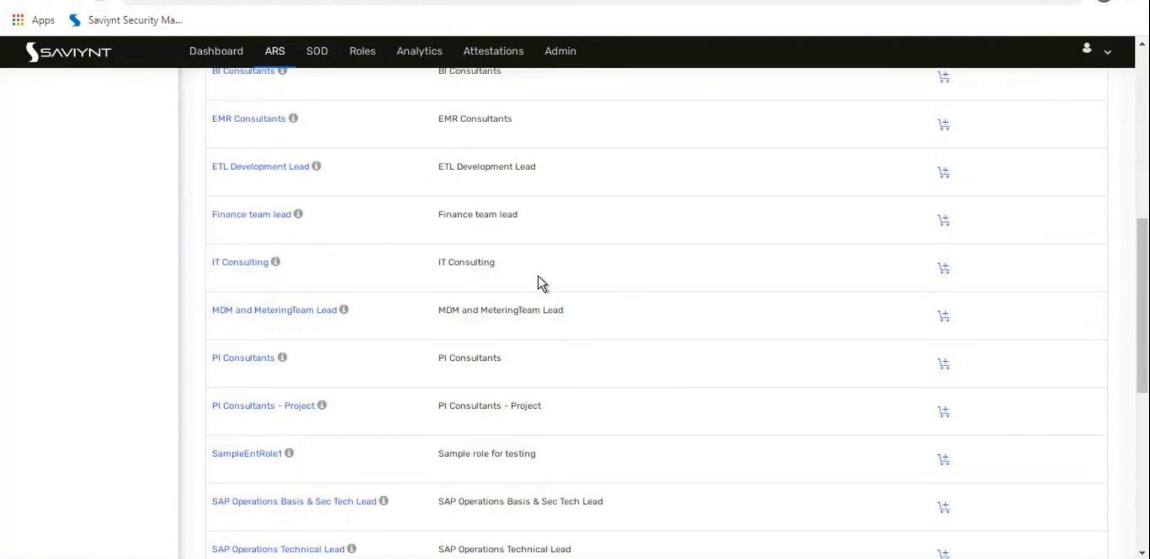
scroll(538, 276, "down", 6)
scroll(540, 278, "down", 3)
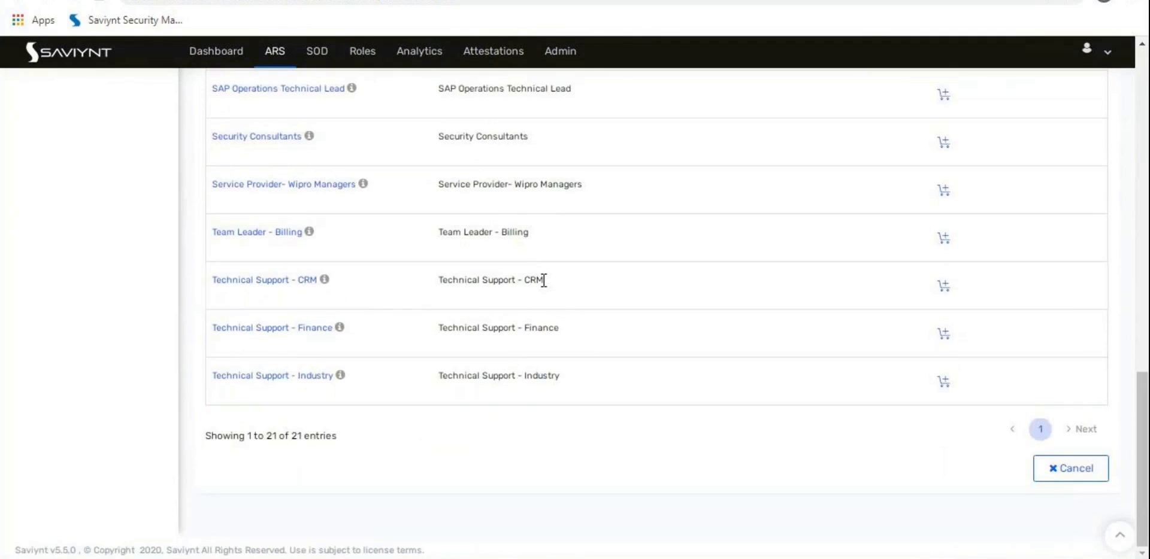
scroll(543, 281, "up", 12)
scroll(545, 283, "down", 12)
scroll(534, 312, "up", 14)
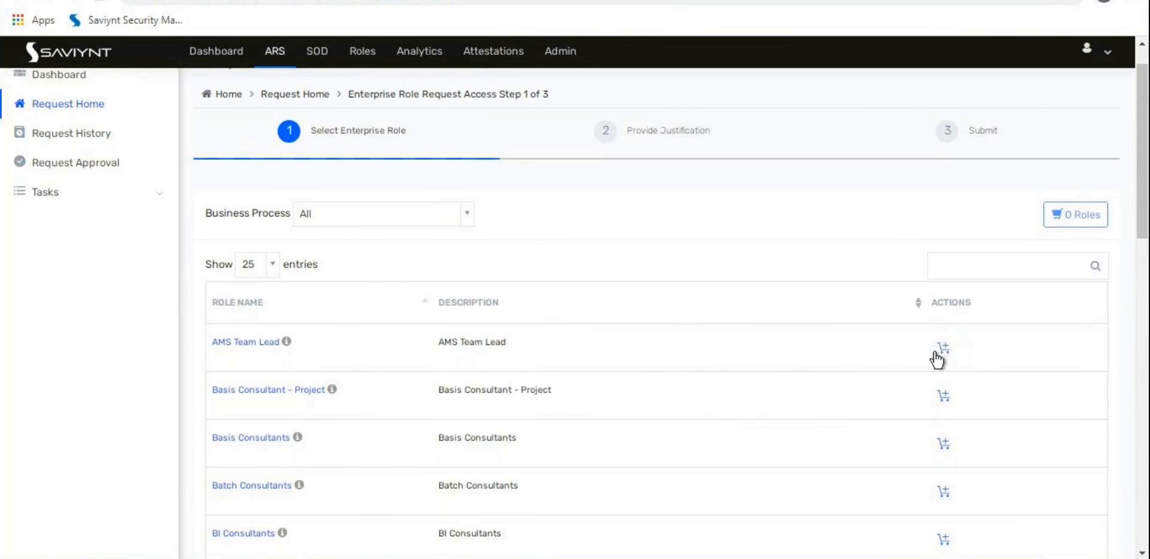
left_click(258, 360)
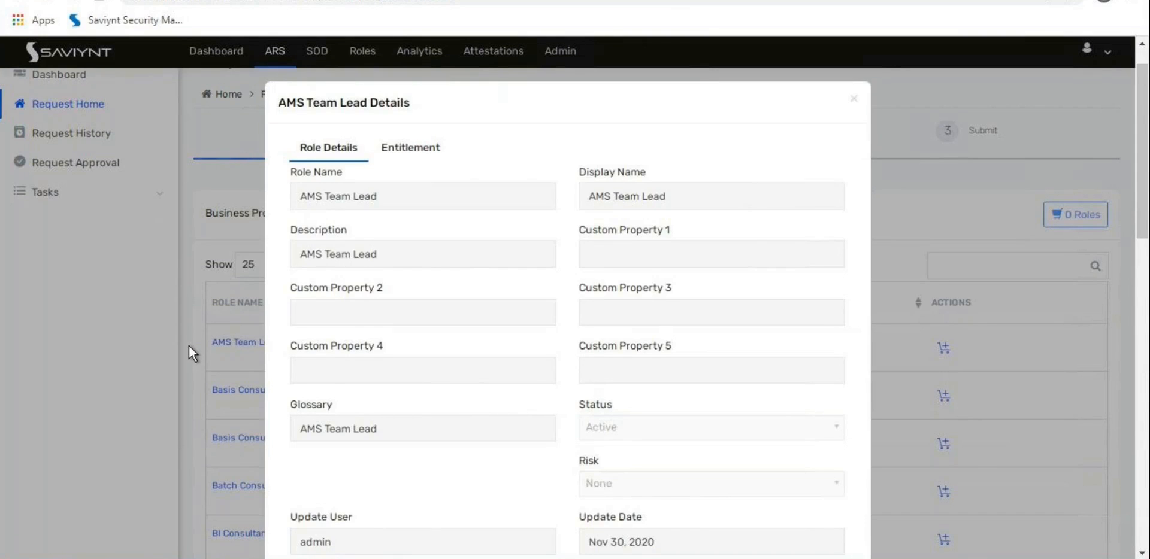
left_click(188, 343)
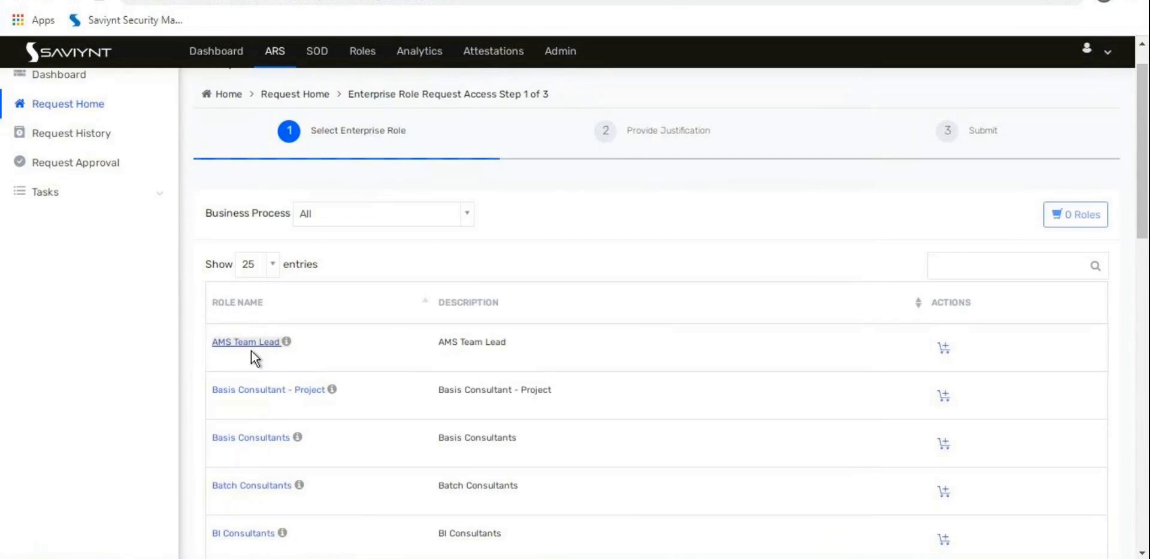
Step: Check AMS Team Lead's entitlements, then add the role to the cart and check out
left_click(239, 351)
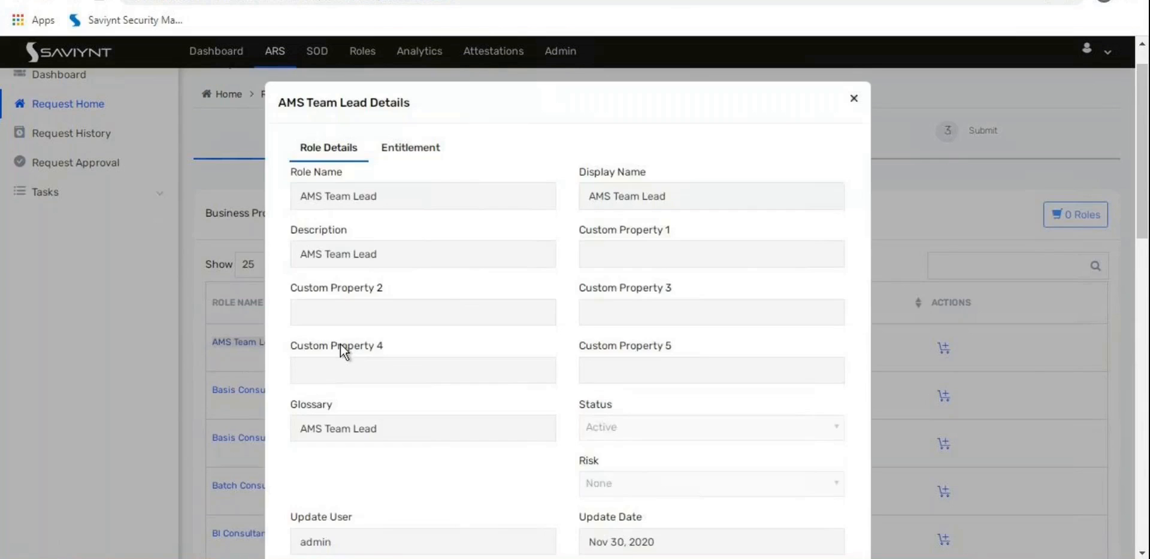
left_click(411, 151)
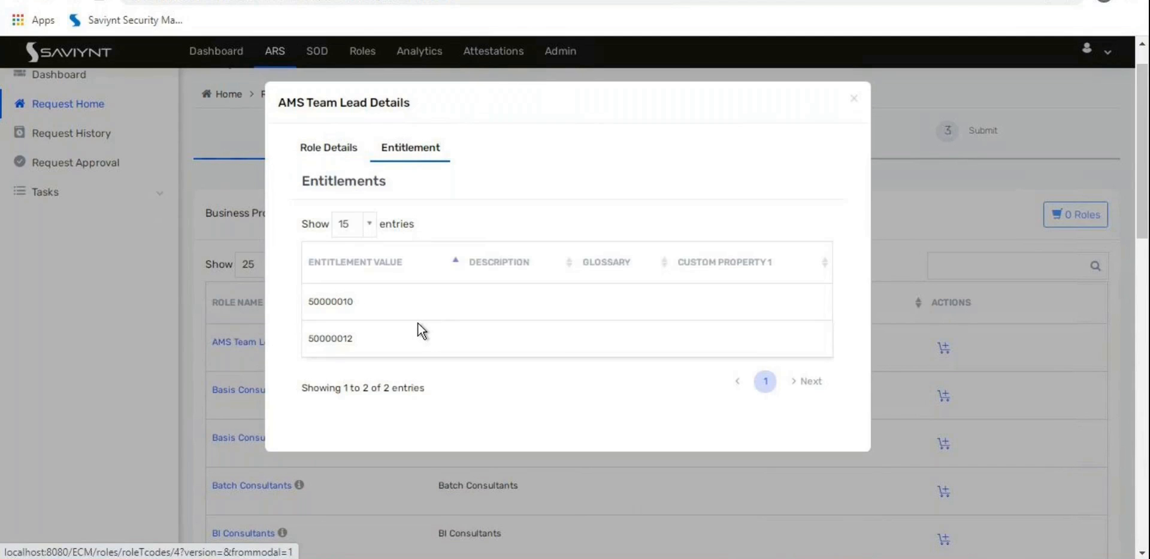
left_click(143, 411)
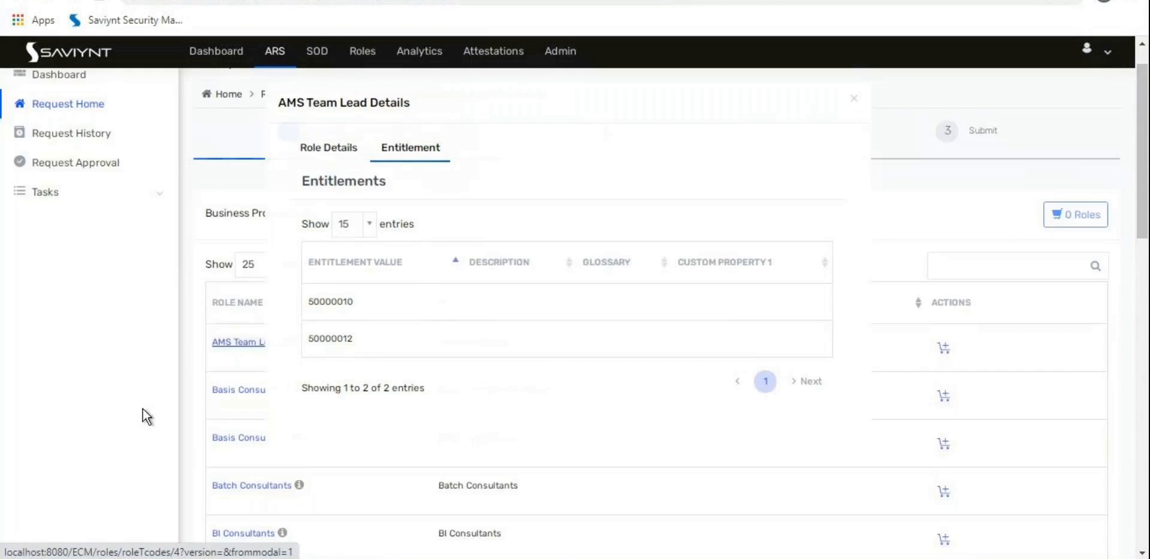
left_click(945, 348)
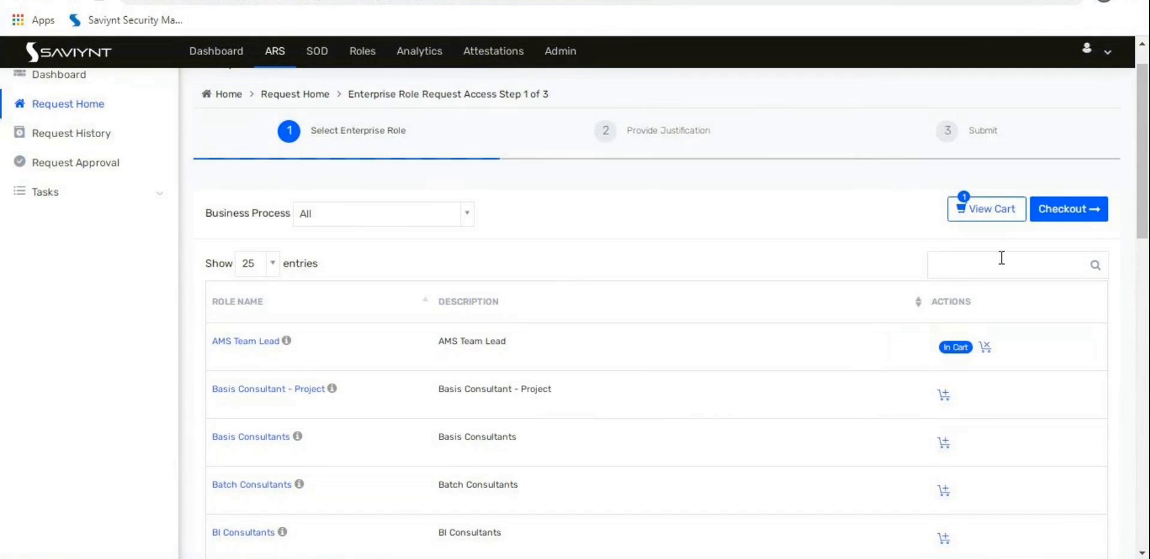
left_click(1071, 223)
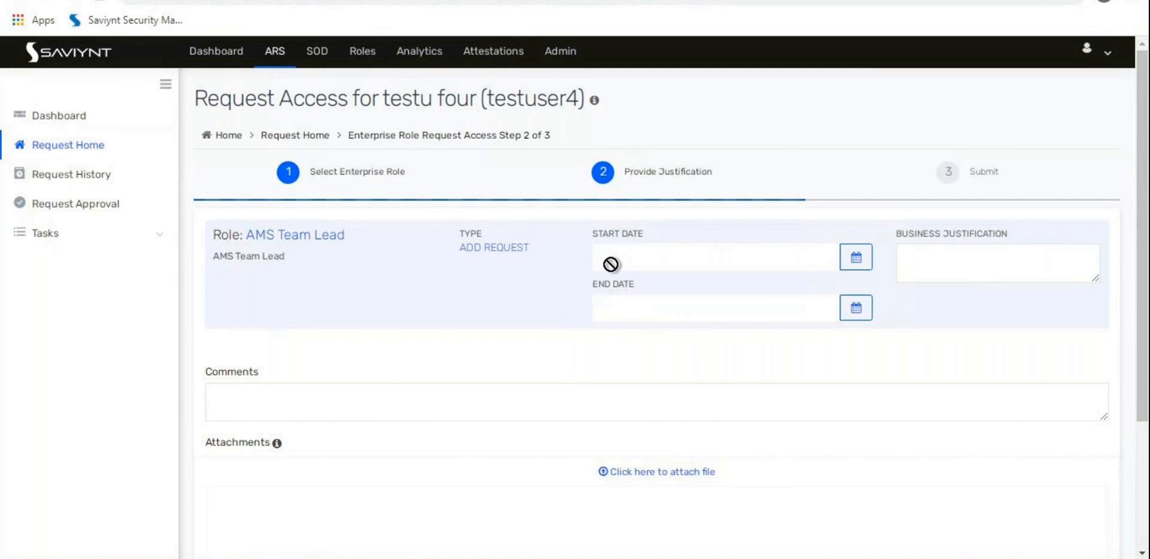
Step: Enter 'test' as comment and business justification, submit the request, and open Request Approval
left_click(414, 388)
type("test")
left_click(1045, 256)
type("test")
scroll(812, 376, "down", 3)
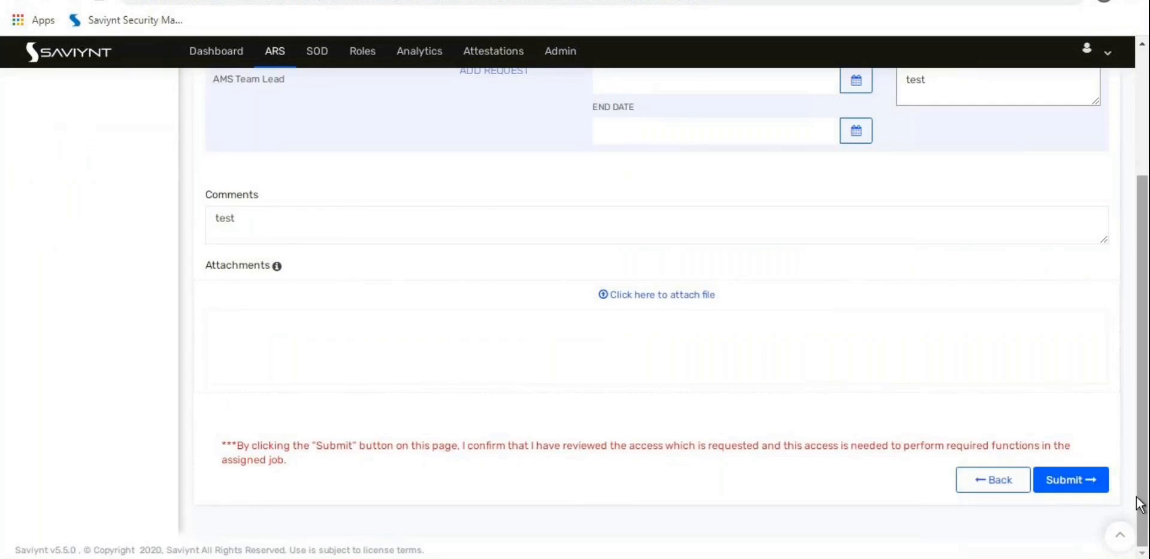
left_click(1064, 501)
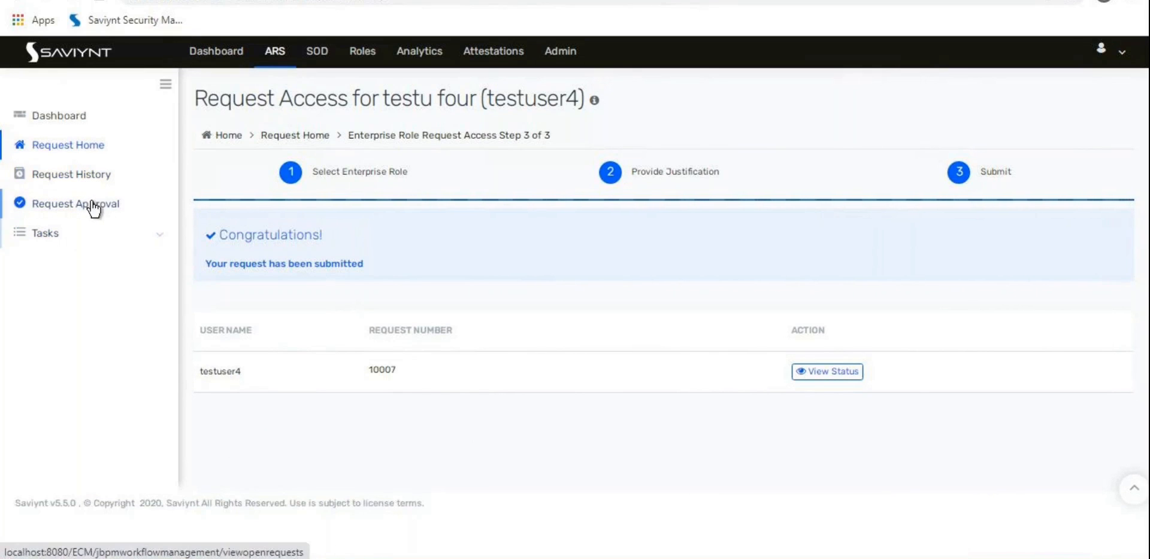
left_click(64, 205)
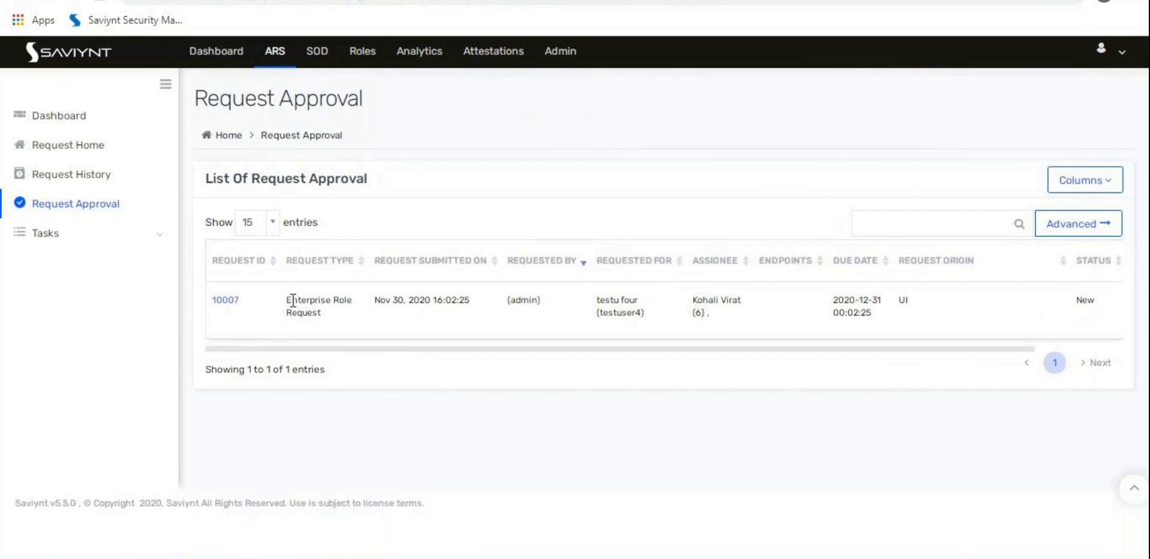
Step: Review the Enterprise Role Request's type, assignees and task history listing three approvers
left_click_drag(290, 302, 323, 318)
left_click(327, 316)
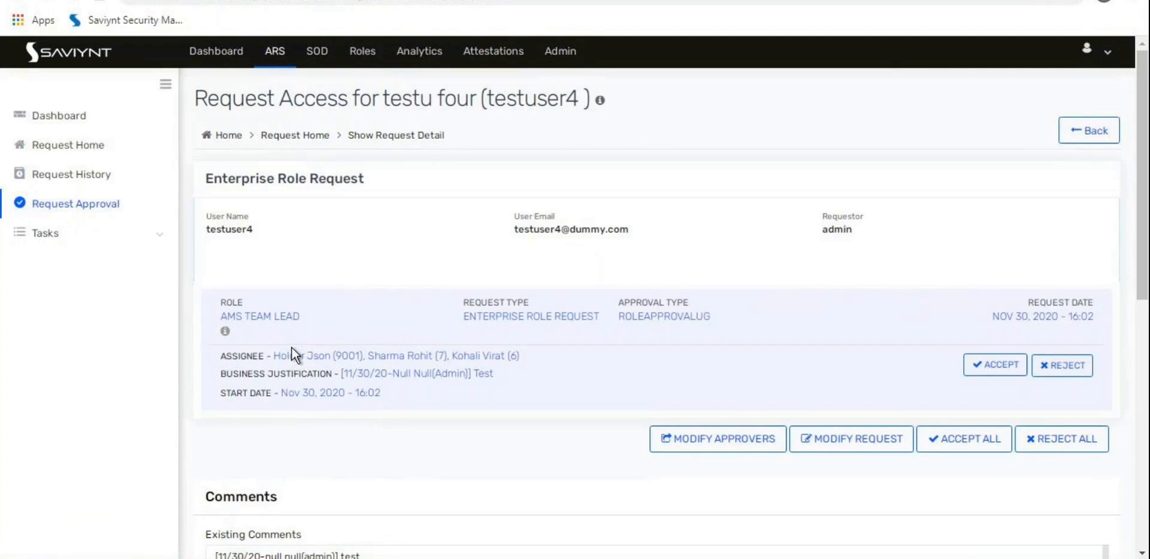
double_click(245, 356)
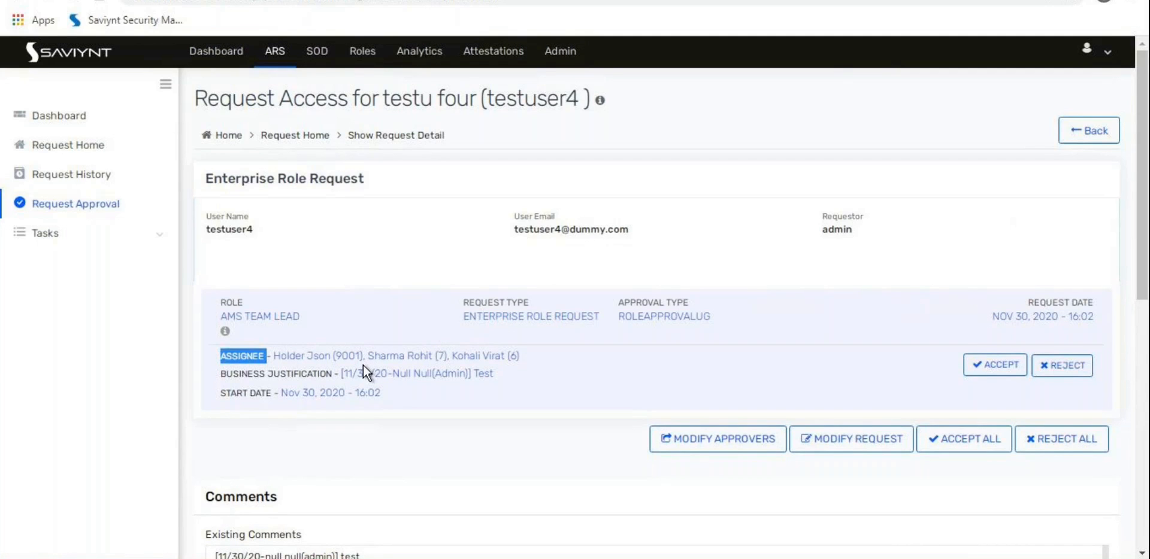
scroll(363, 365, "down", 8)
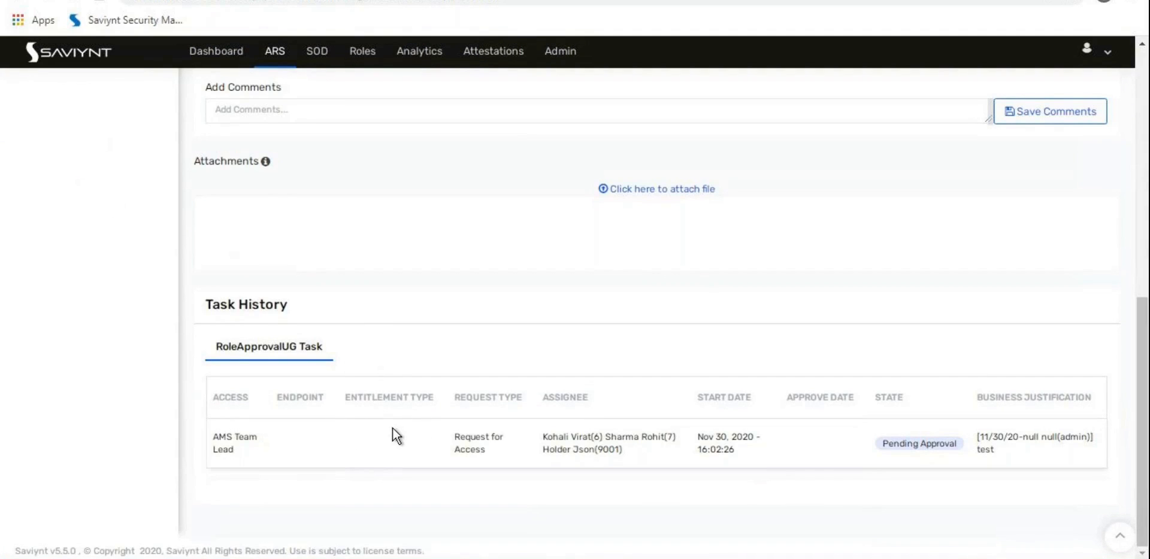
left_click_drag(558, 444, 626, 452)
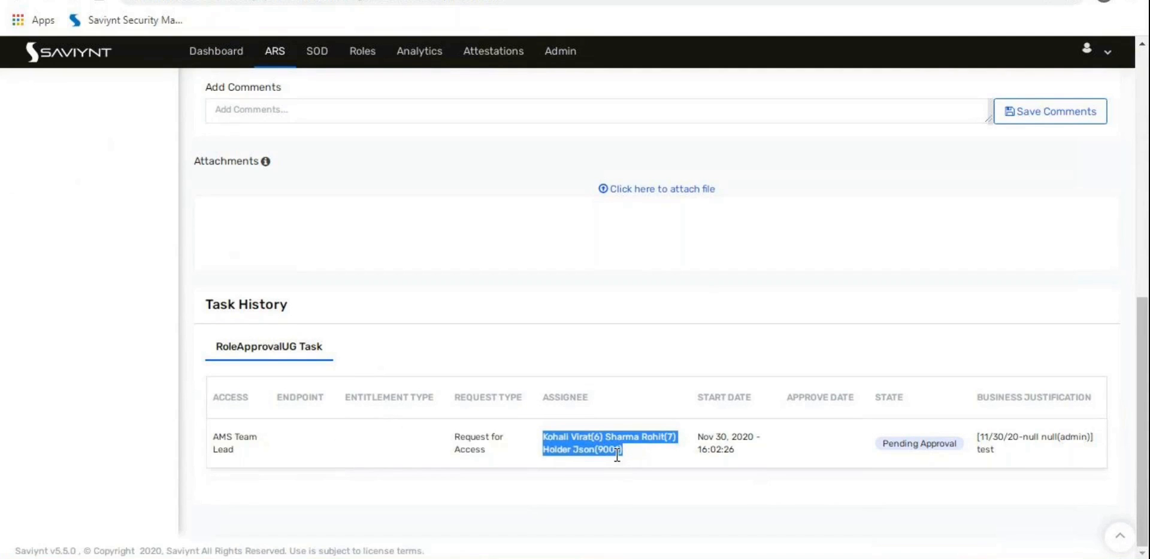
left_click(652, 475)
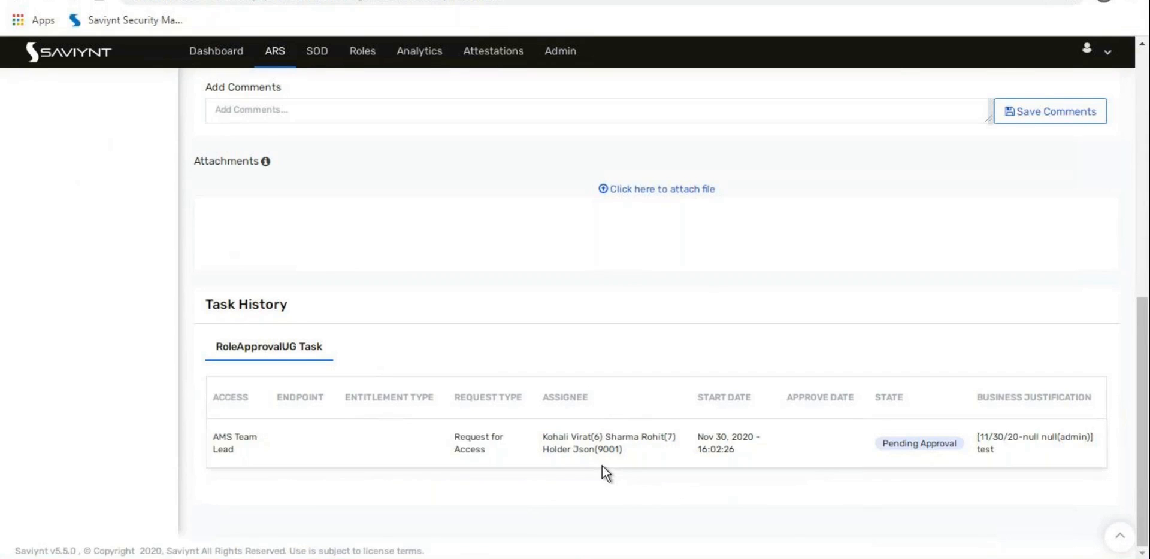
scroll(602, 466, "up", 3)
scroll(602, 466, "down", 3)
scroll(666, 454, "up", 6)
scroll(666, 454, "up", 3)
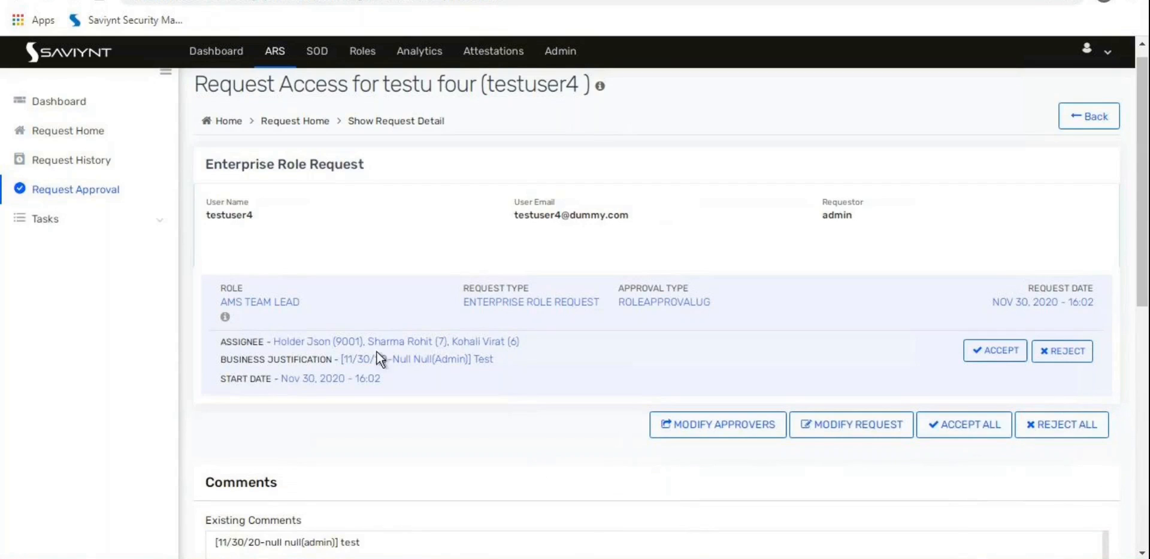
double_click(344, 340)
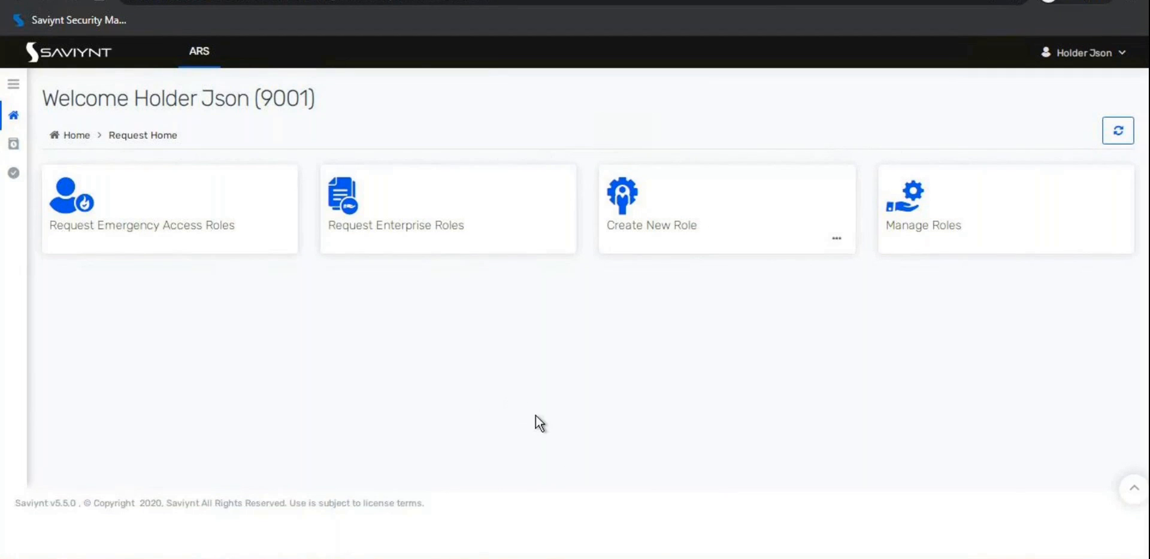
Step: Expand the sidebar and show Request Approval with request 10007 still in New status
left_click(13, 84)
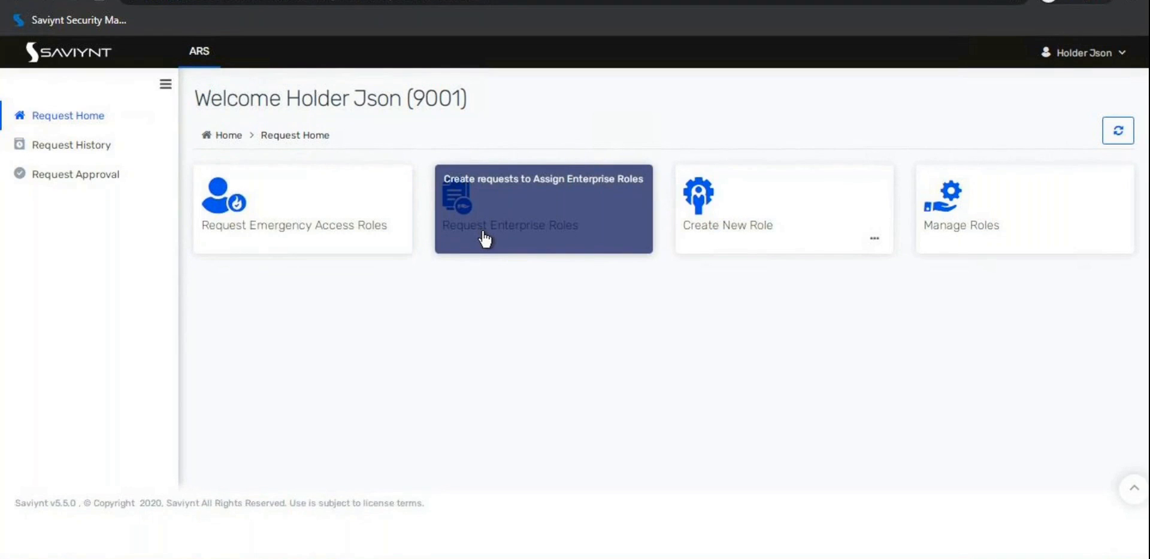
left_click(99, 178)
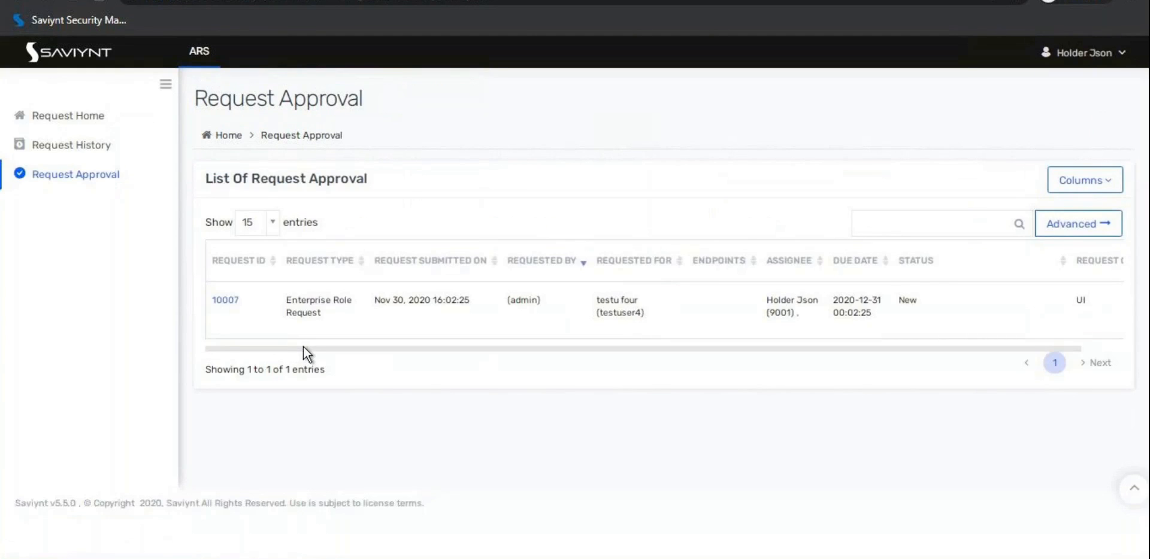
Step: Add Request History and Request Approval to ROLE_ROLEAPPROVER's request home options under SAV Roles
left_click(82, 117)
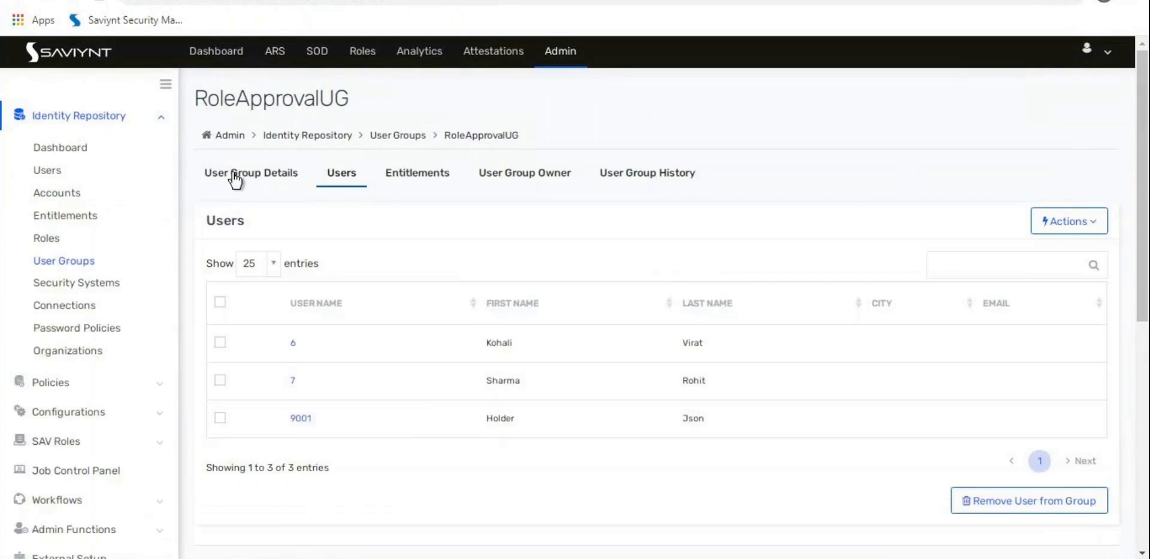
left_click(77, 442)
left_click(56, 237)
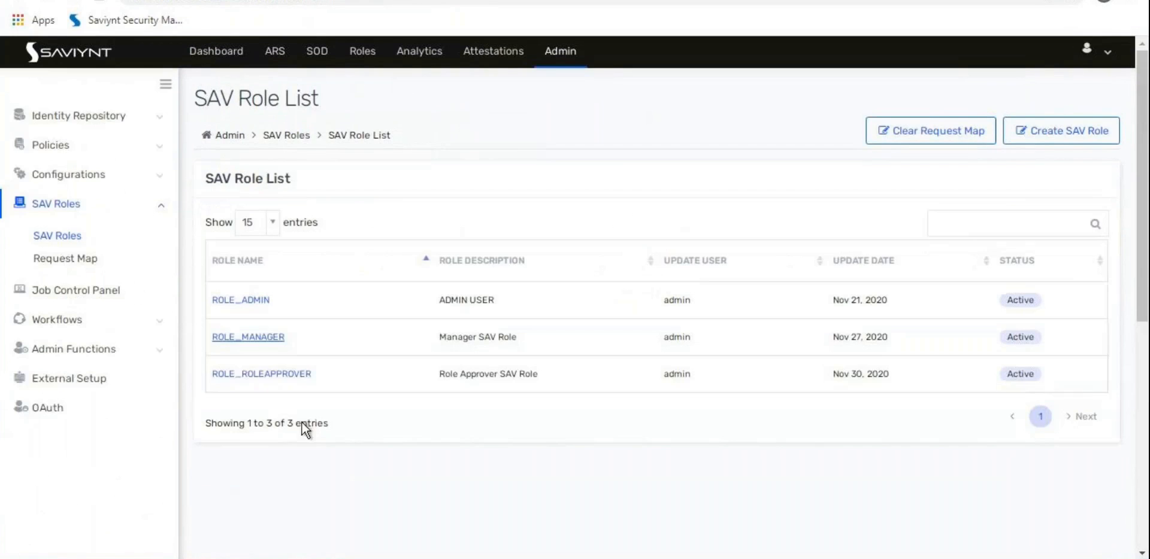
left_click(257, 374)
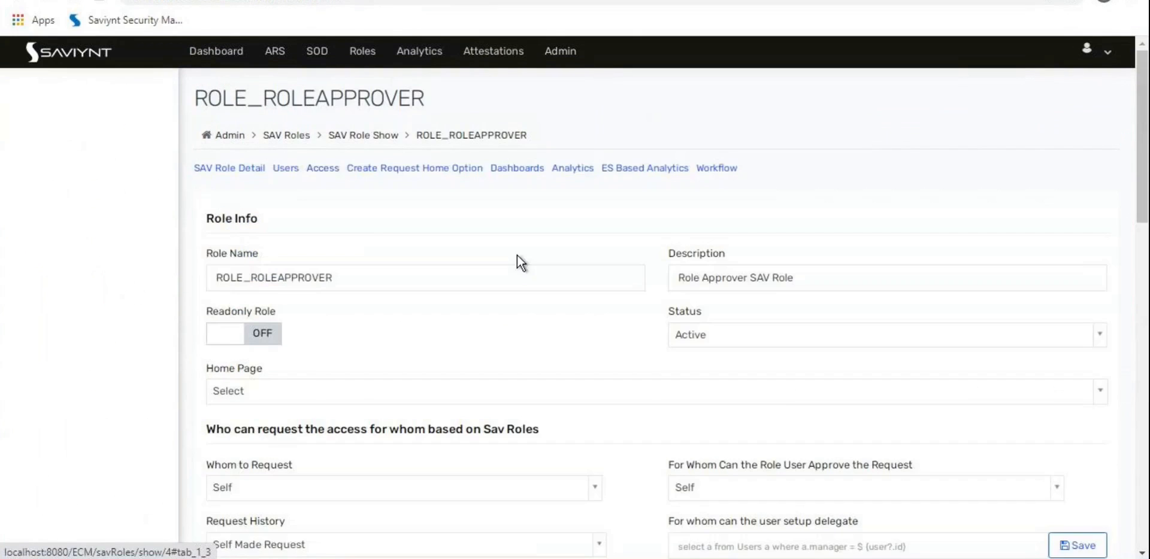
left_click(506, 171)
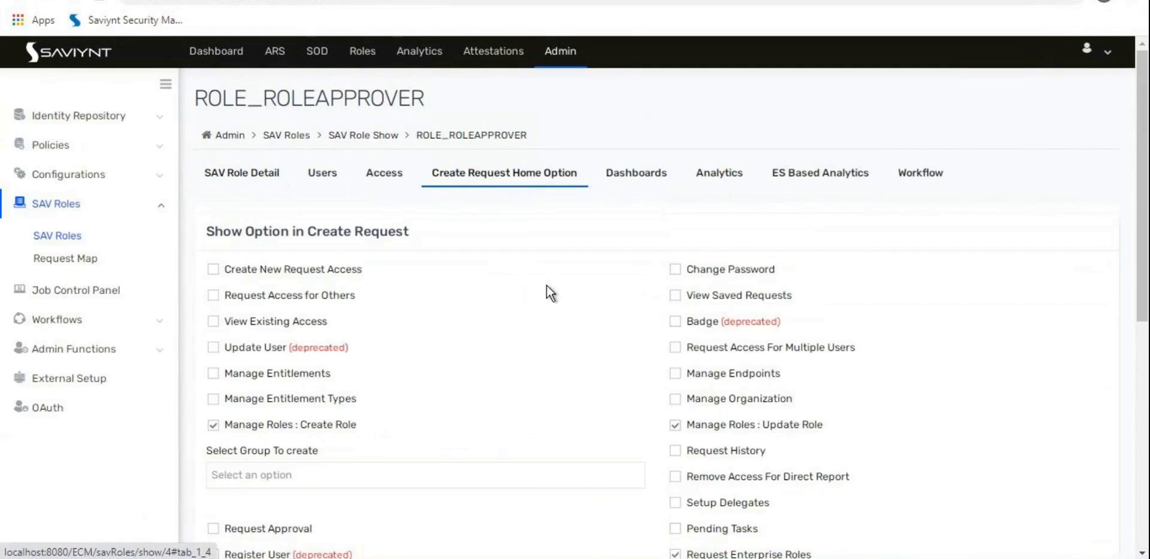
scroll(546, 288, "down", 3)
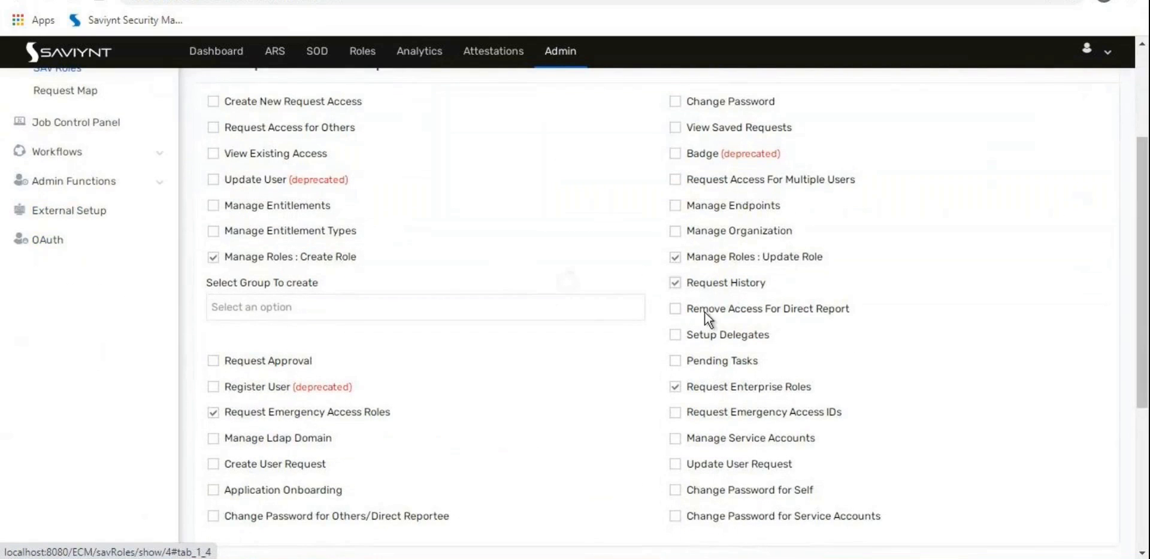
left_click(300, 365)
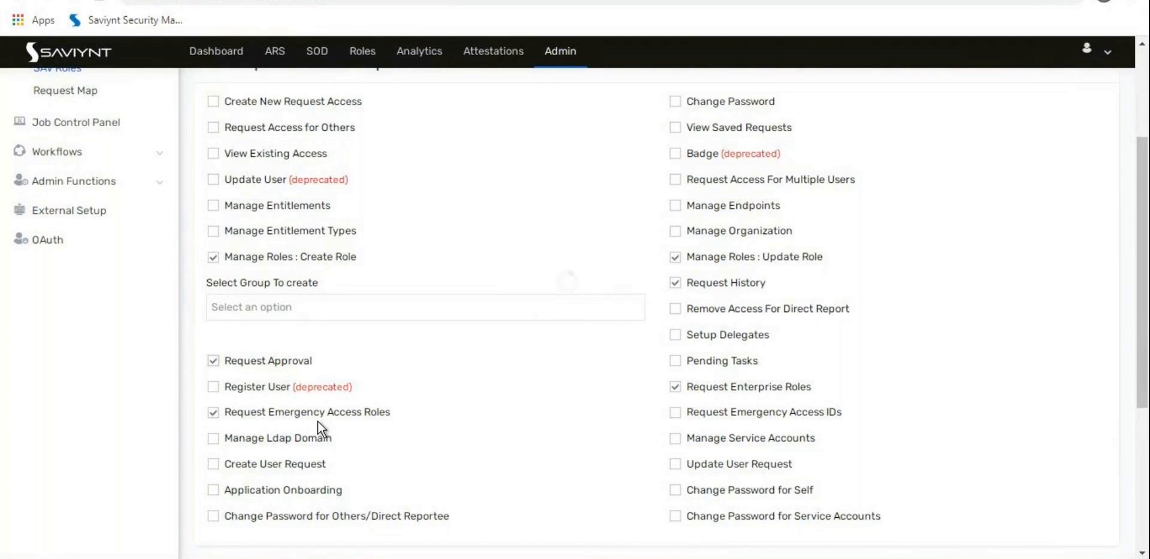
key("alt+Tab")
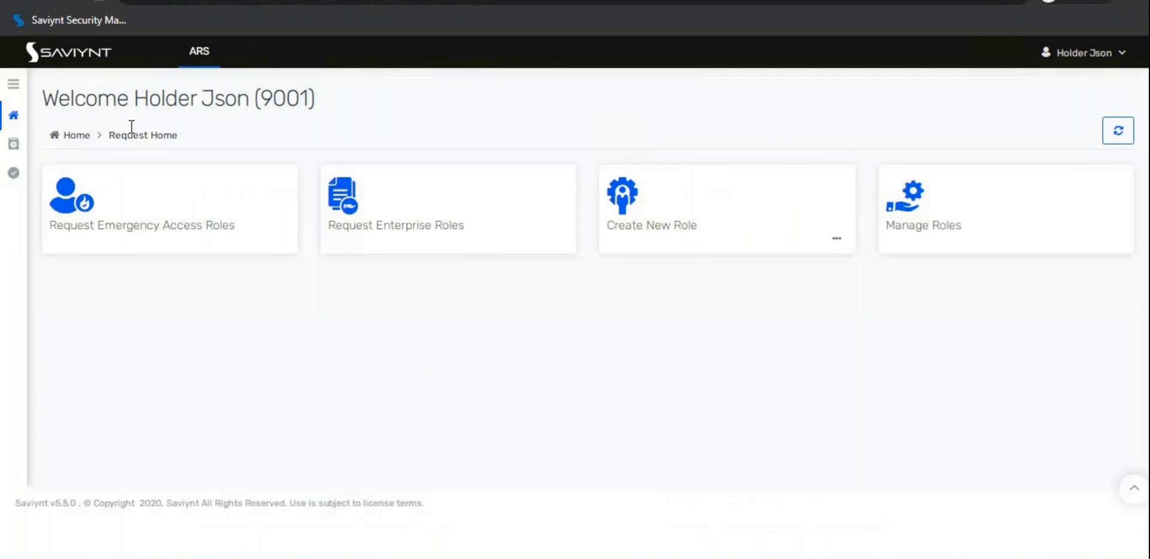
Step: Reload the approver's home and open the pending AMS Team Lead request from Request Approval
left_click(78, 1)
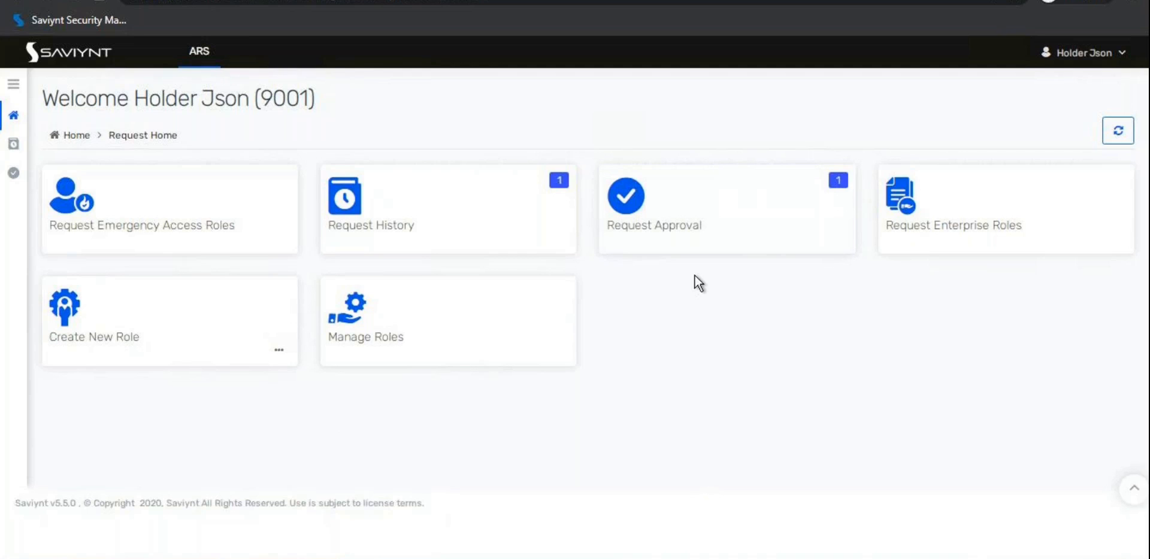
left_click(679, 211)
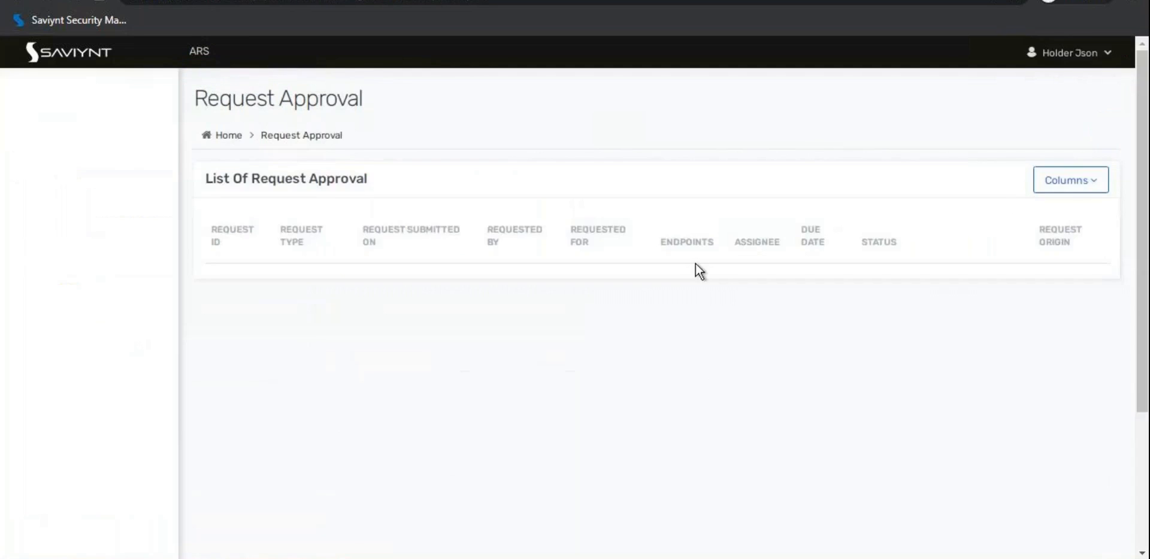
mouse_move(381, 350)
left_mouse_down()
mouse_move(515, 351)
mouse_move(376, 360)
left_mouse_up()
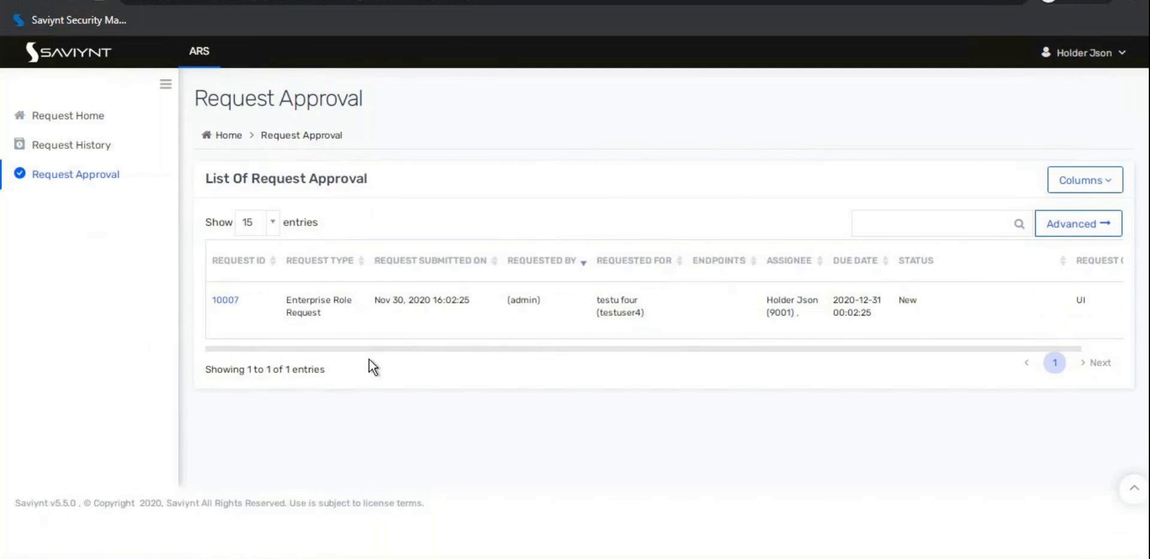
left_click(231, 305)
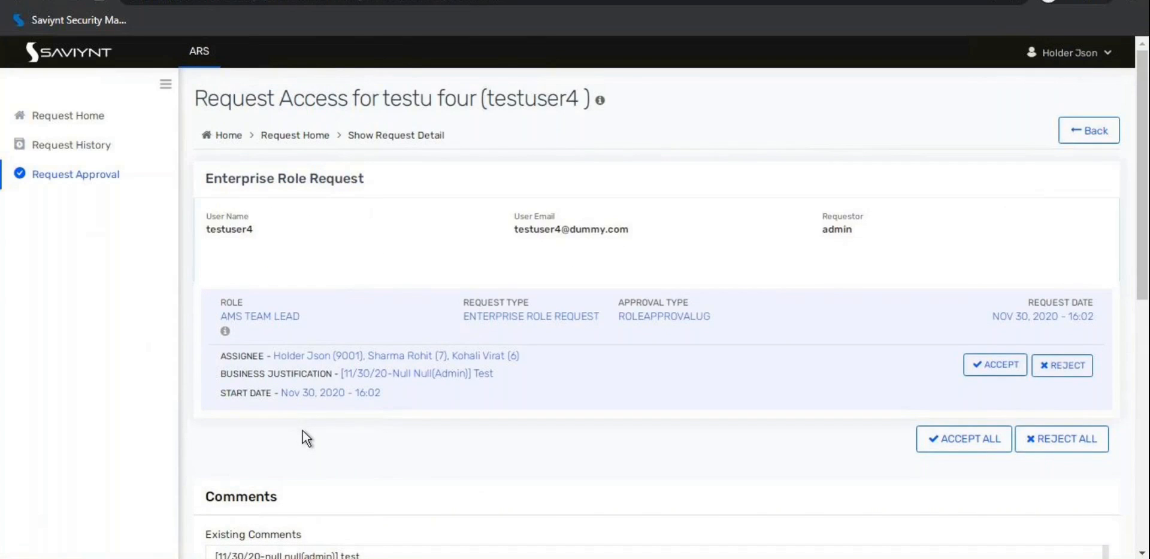
Step: Accept all items of the AMS Team Lead request and confirm the approval
left_click_drag(275, 355, 503, 355)
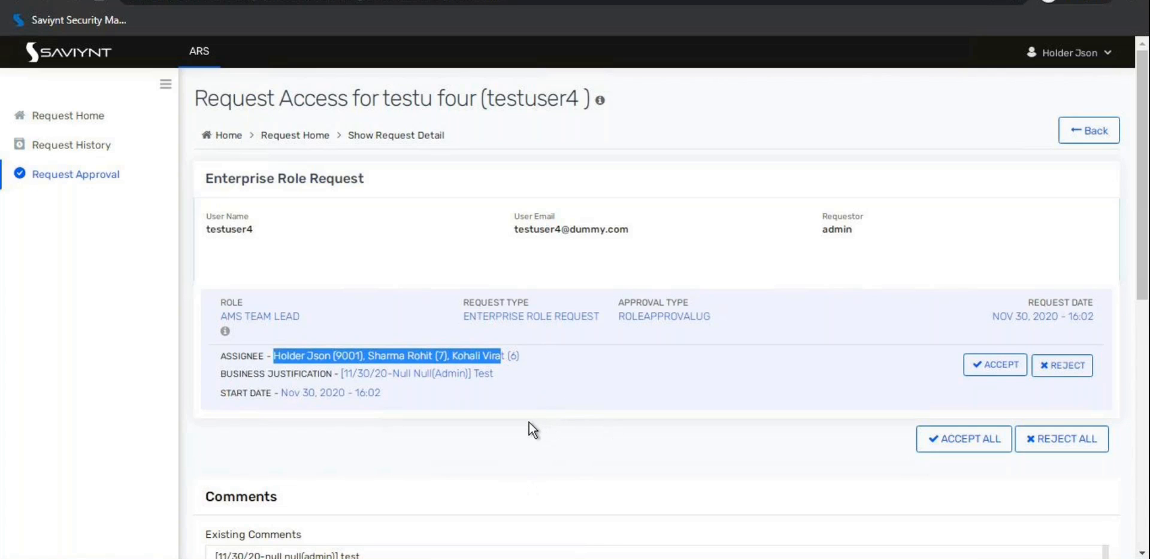
scroll(529, 422, "down", 3)
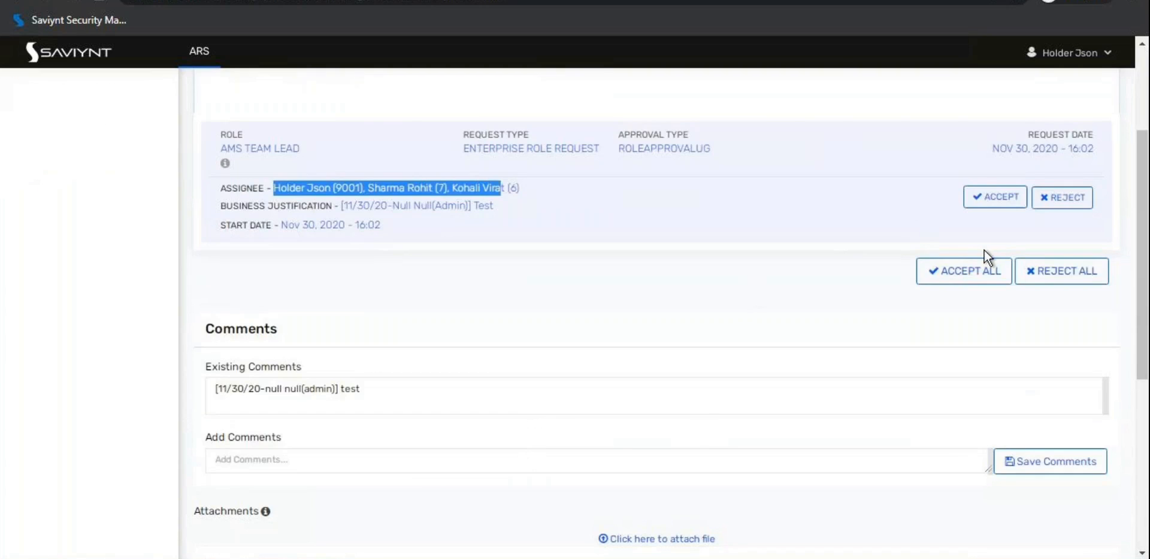
left_click(963, 273)
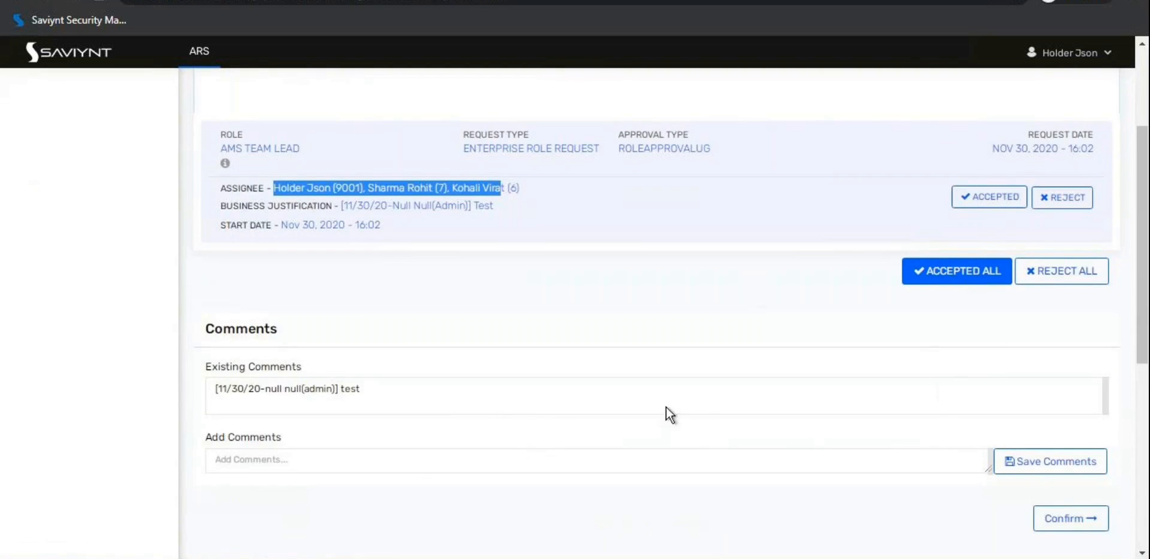
scroll(731, 375, "down", 3)
left_click(1054, 357)
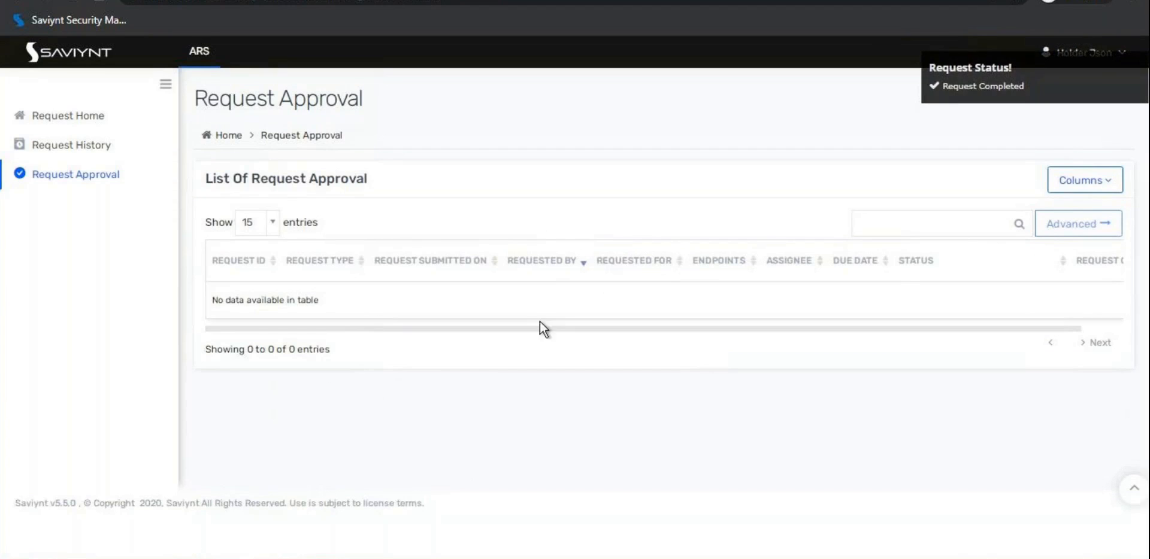
Step: Recheck Request History and the awaiting-approval list, confirming request 10007 is Completed
left_click(59, 150)
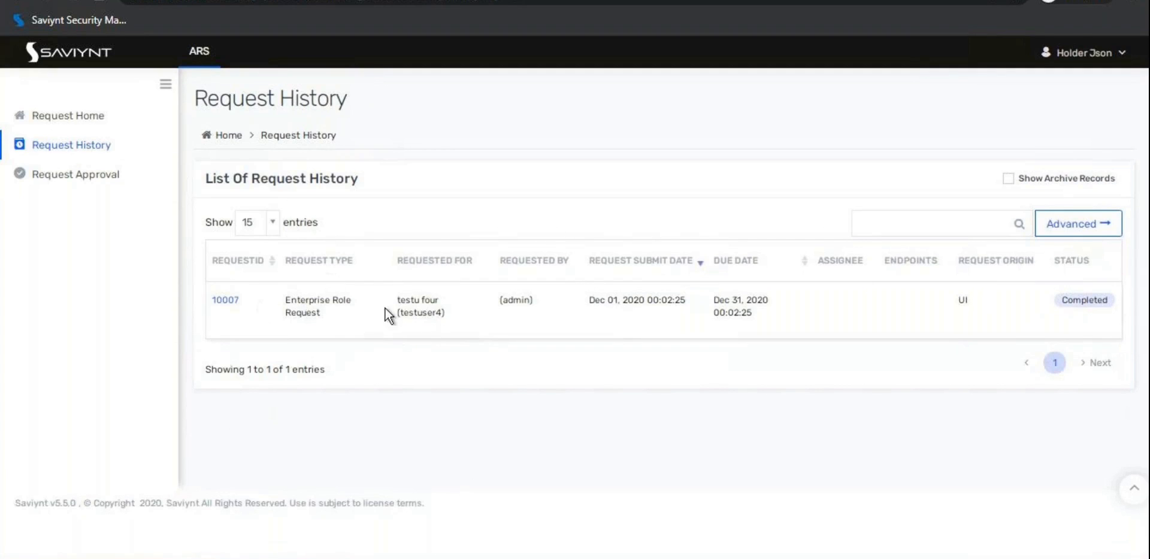
left_click(103, 174)
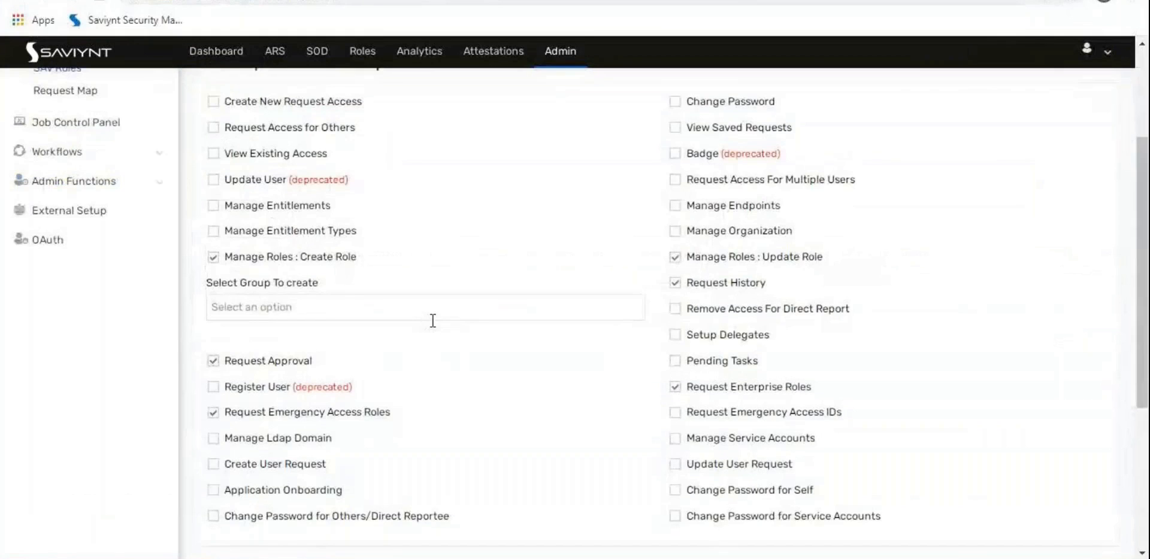
scroll(431, 318, "up", 3)
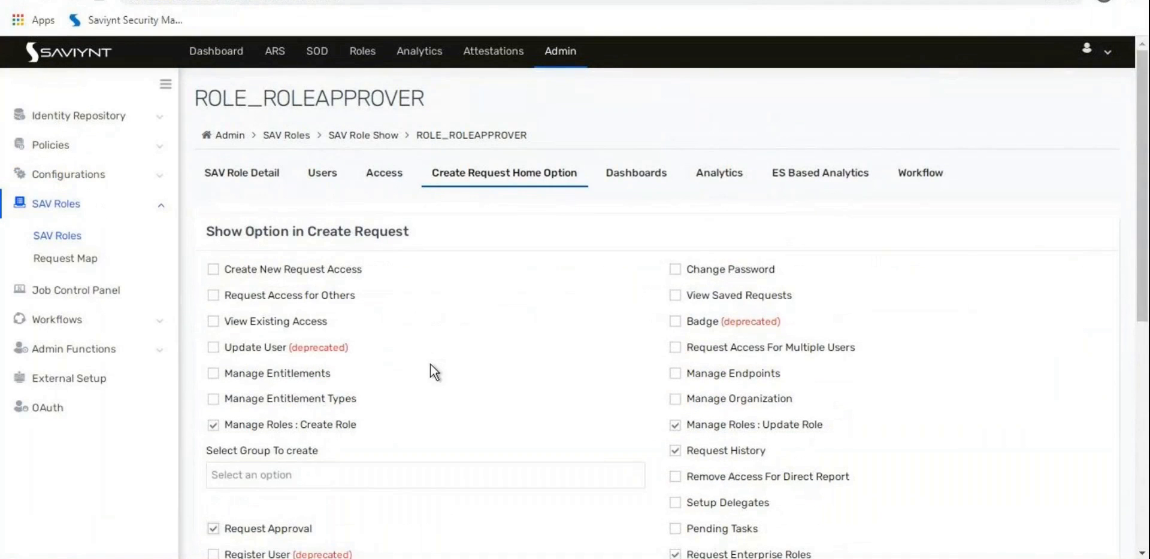
left_click(563, 53)
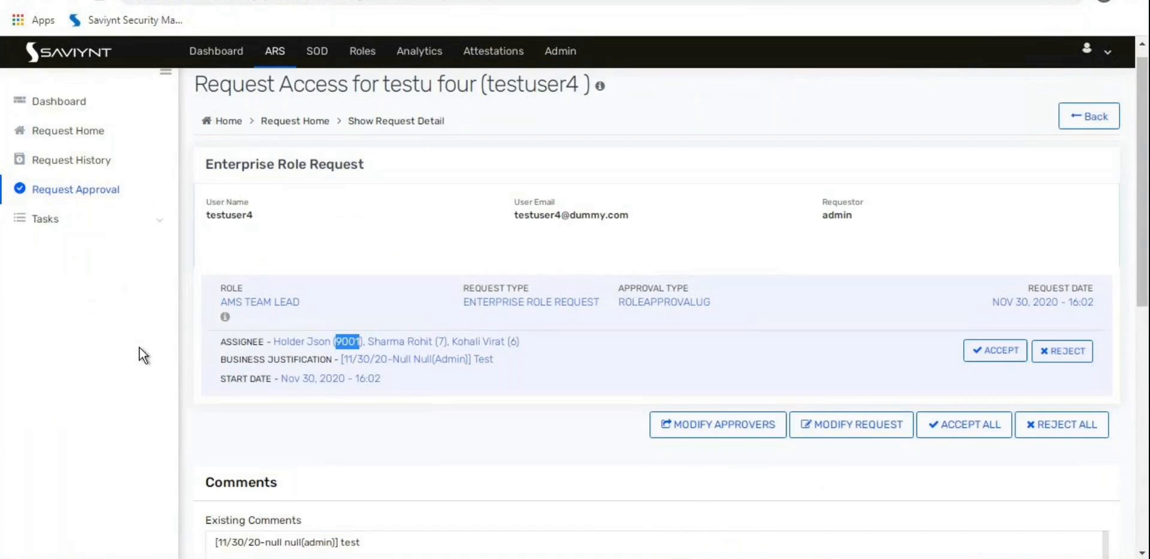
Step: Sort Request History by REQUESTID descending so request 10007 is listed first
scroll(139, 347, "up", 1)
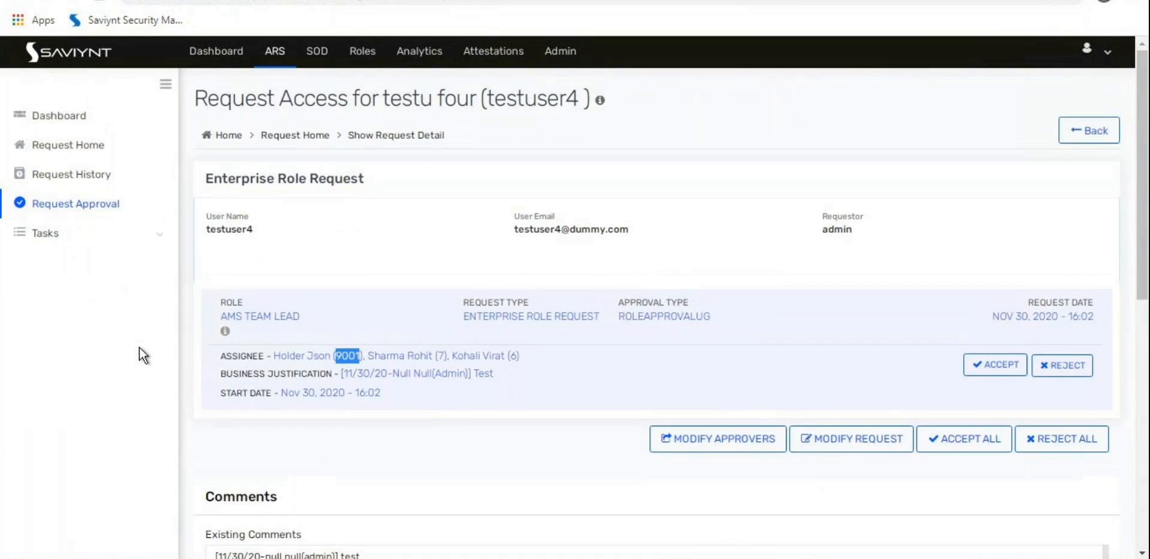
left_click(110, 207)
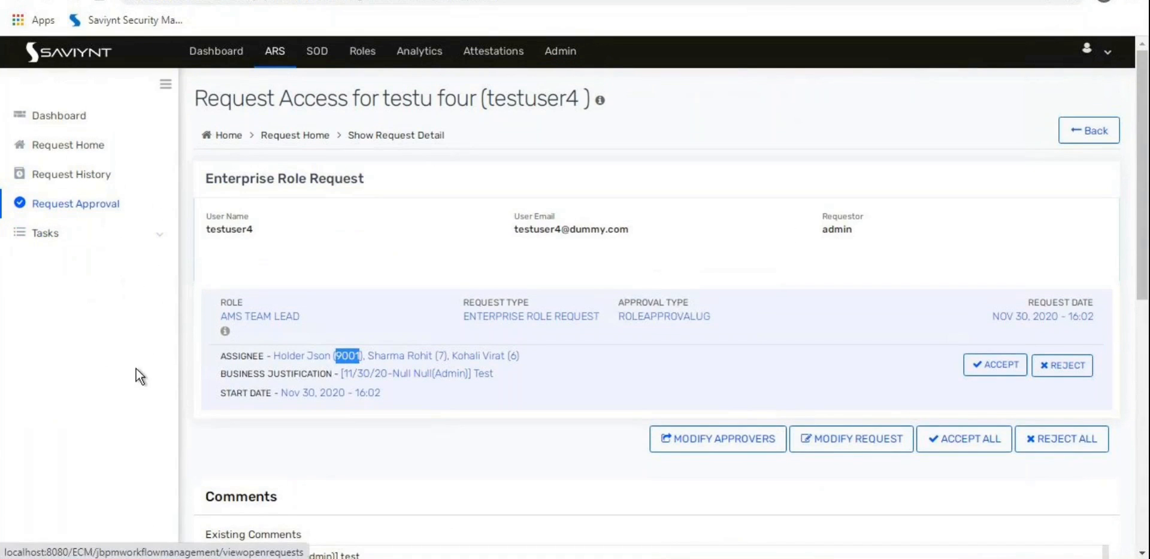
left_click(84, 174)
left_click(239, 262)
left_click(238, 263)
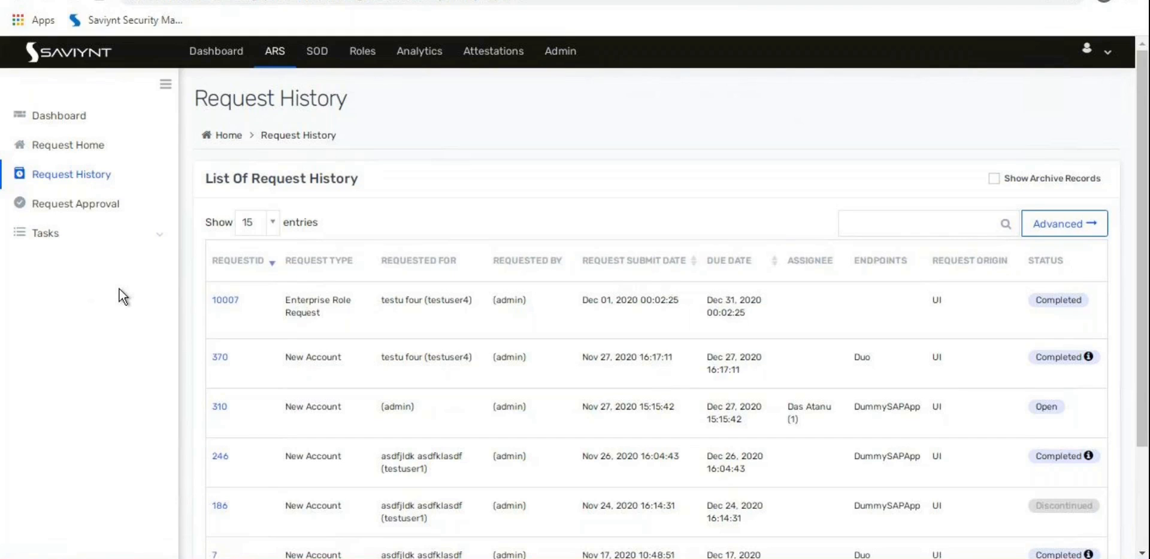
left_click(77, 235)
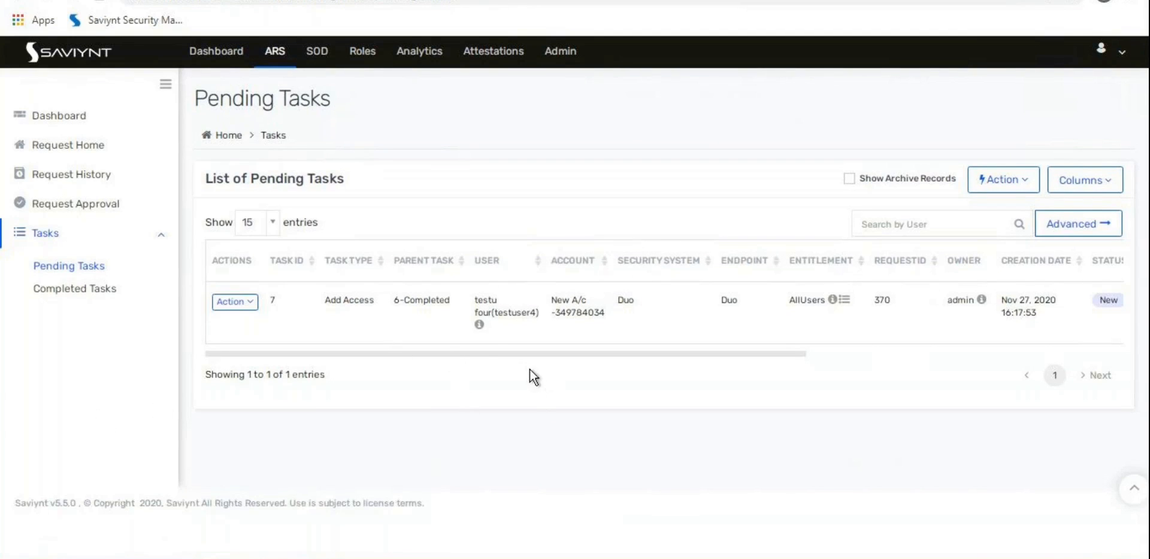
Step: Review the pending Add Access task and request 10007's Task History entries
left_click_drag(474, 352, 500, 361)
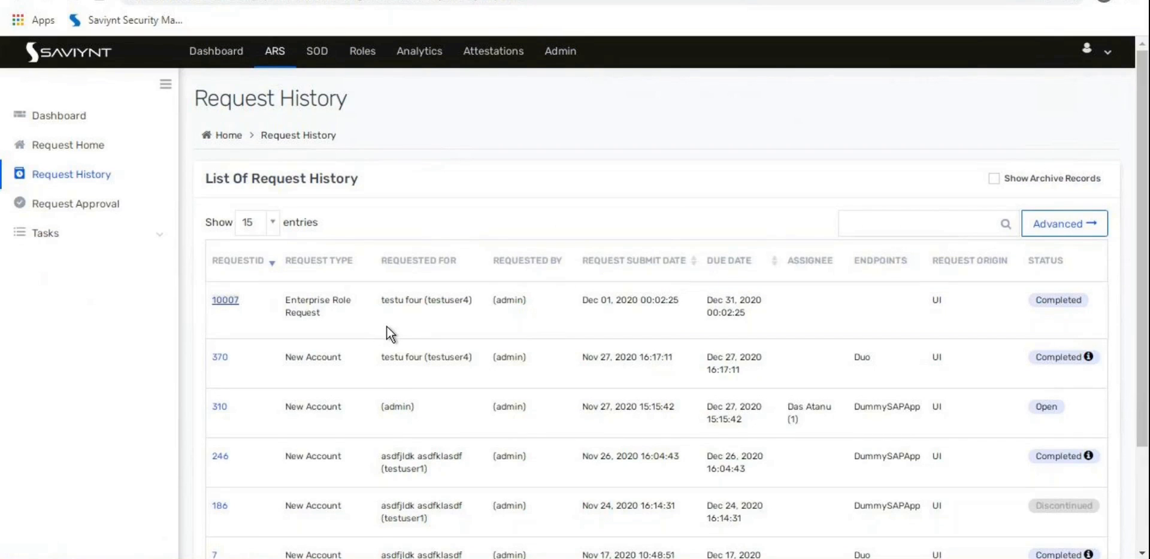
scroll(386, 326, "down", 10)
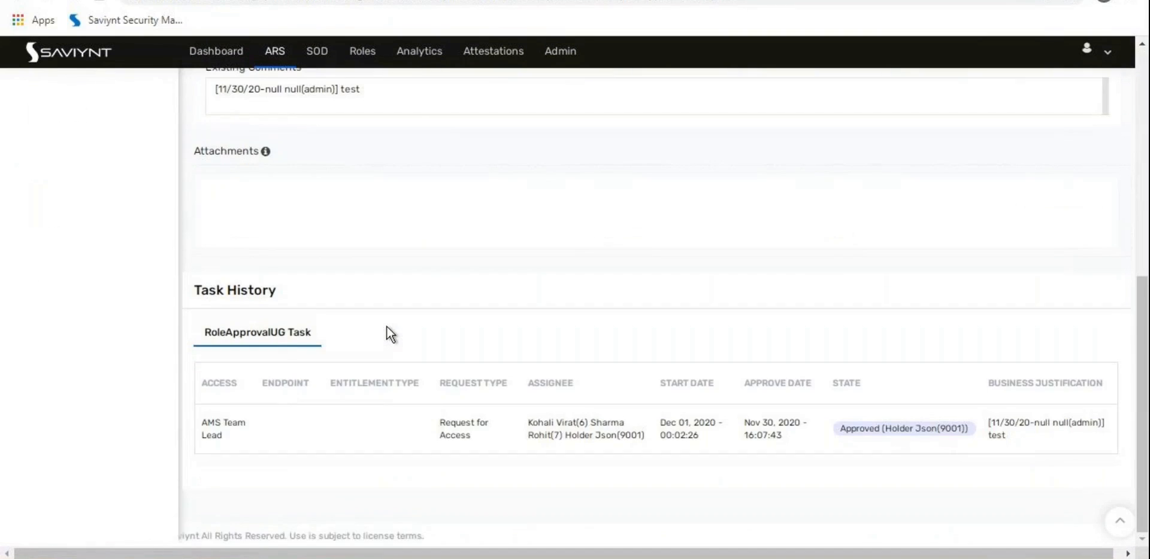
scroll(397, 343, "up", 2)
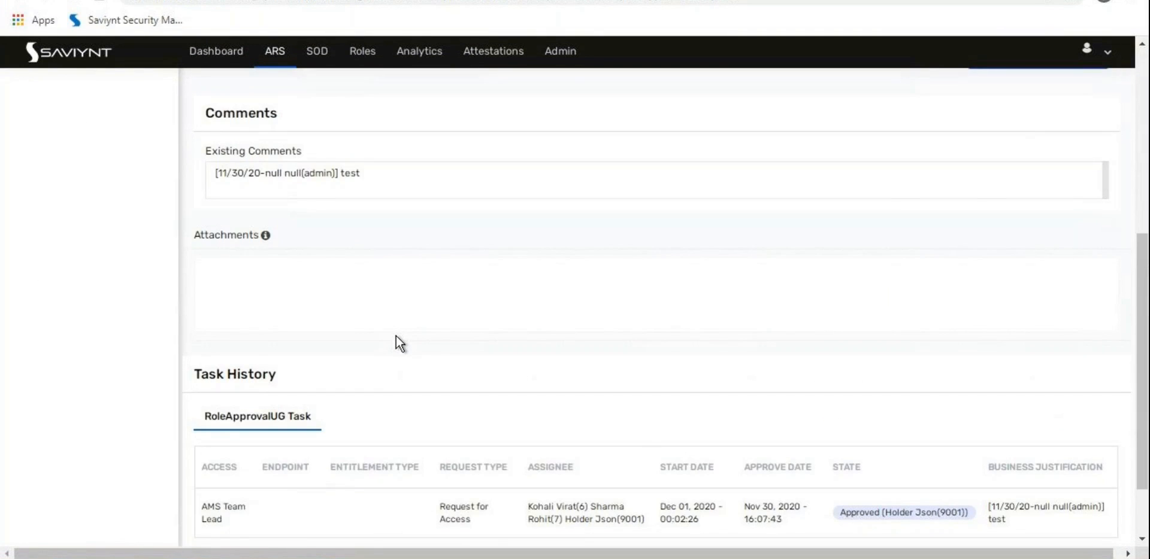
scroll(397, 336, "up", 8)
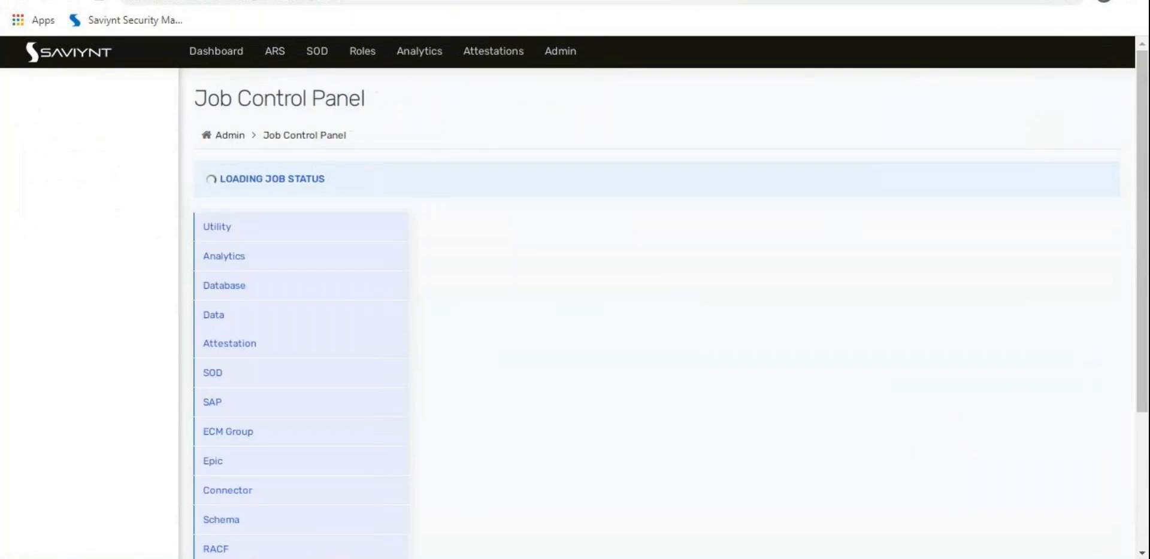
Step: Bring up the DummySAPApp endpoint's Entitlement Type tab under Security Systems
mouse_move(14, 115)
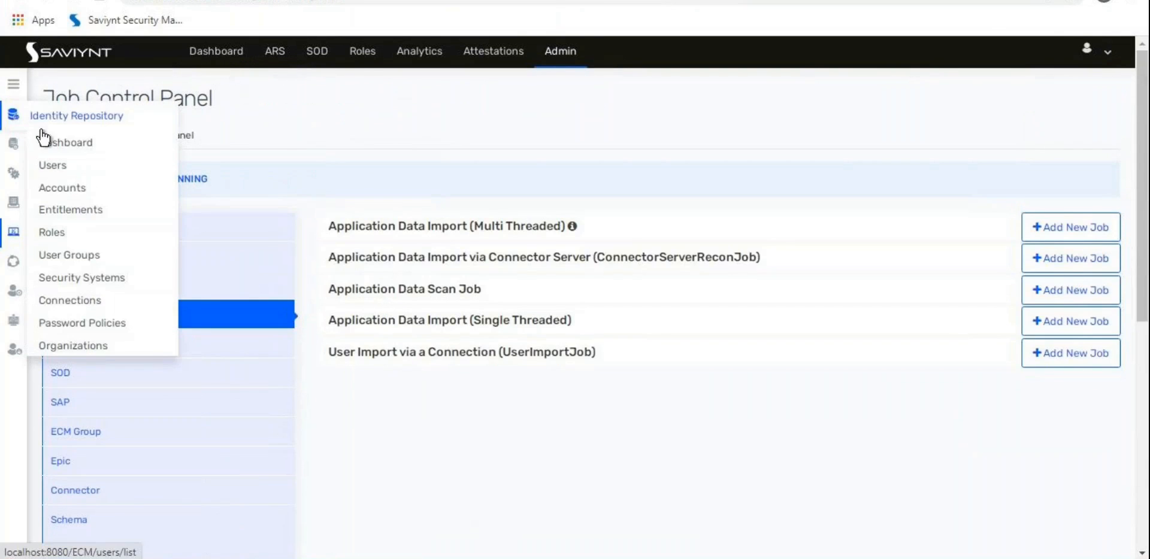
left_click(93, 280)
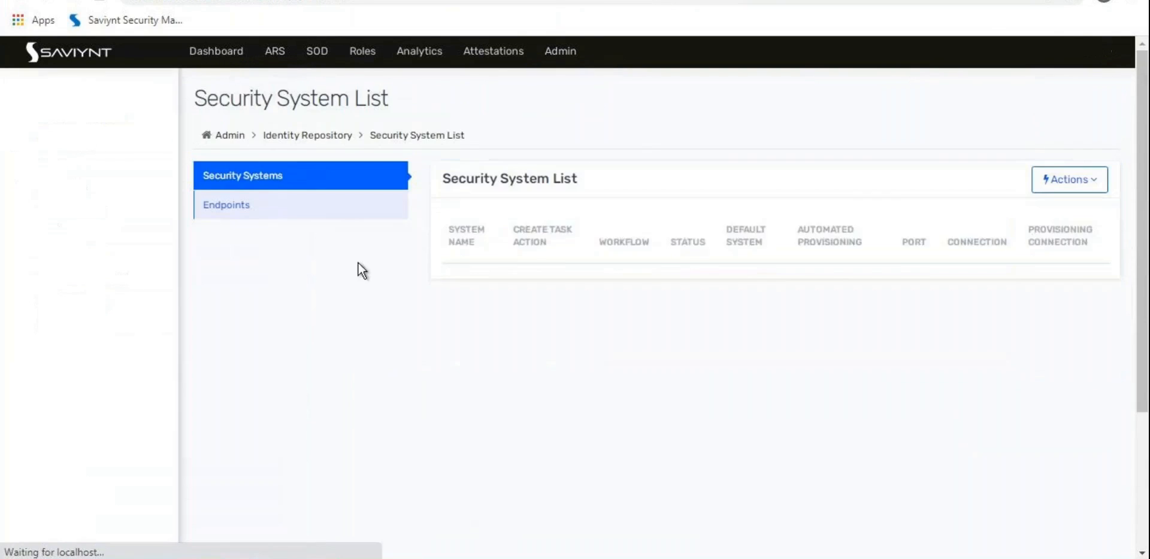
left_click(301, 205)
scroll(376, 347, "down", 2)
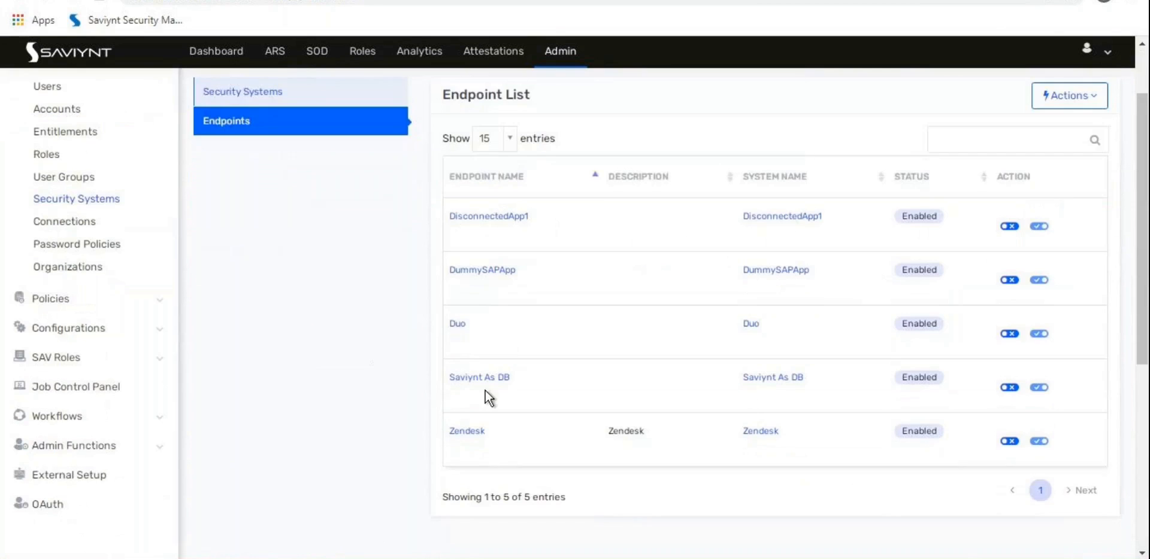
left_click(487, 271)
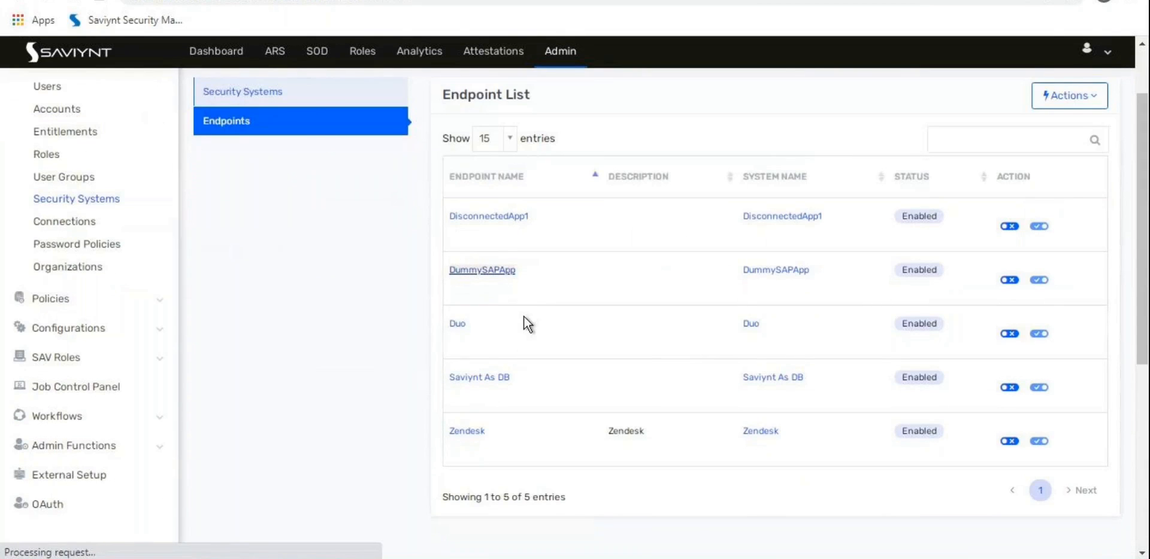
left_click(470, 174)
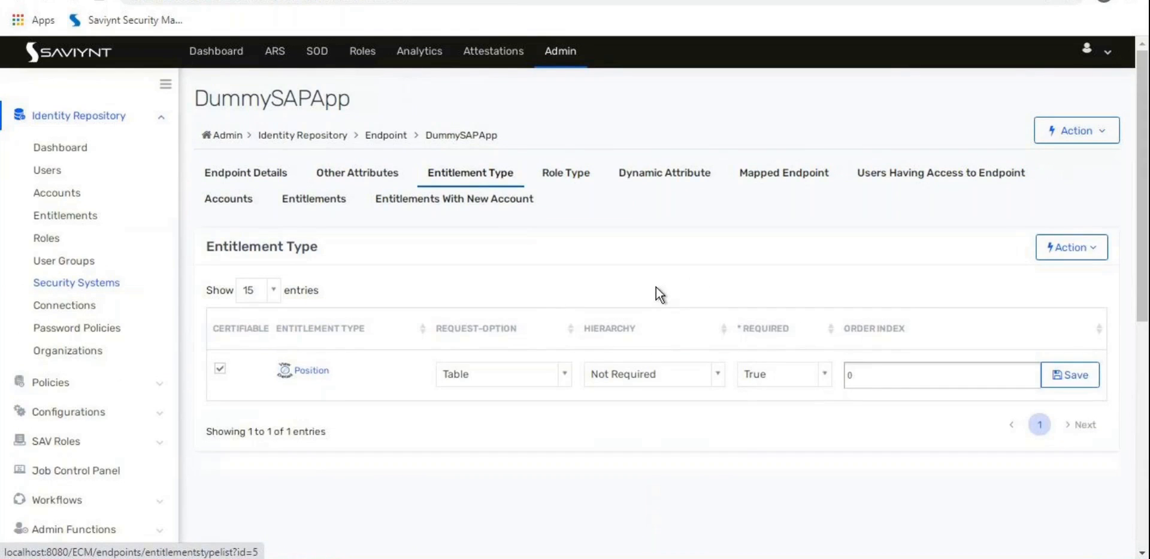
Step: Set Position's request option to None(Create task) and dismiss the saved confirmation
left_click(500, 374)
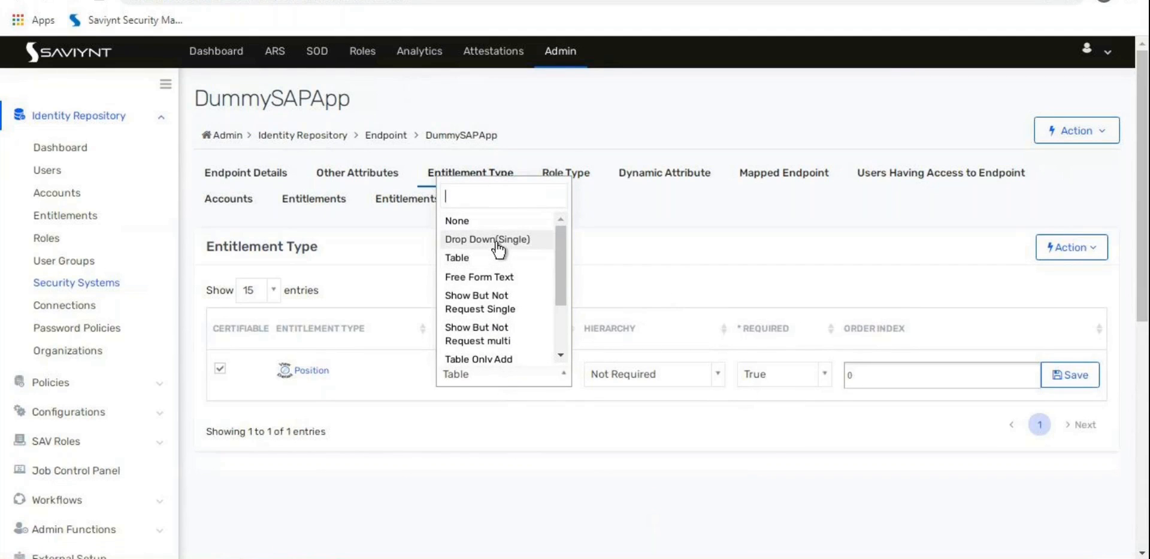
scroll(500, 264, "down", 3)
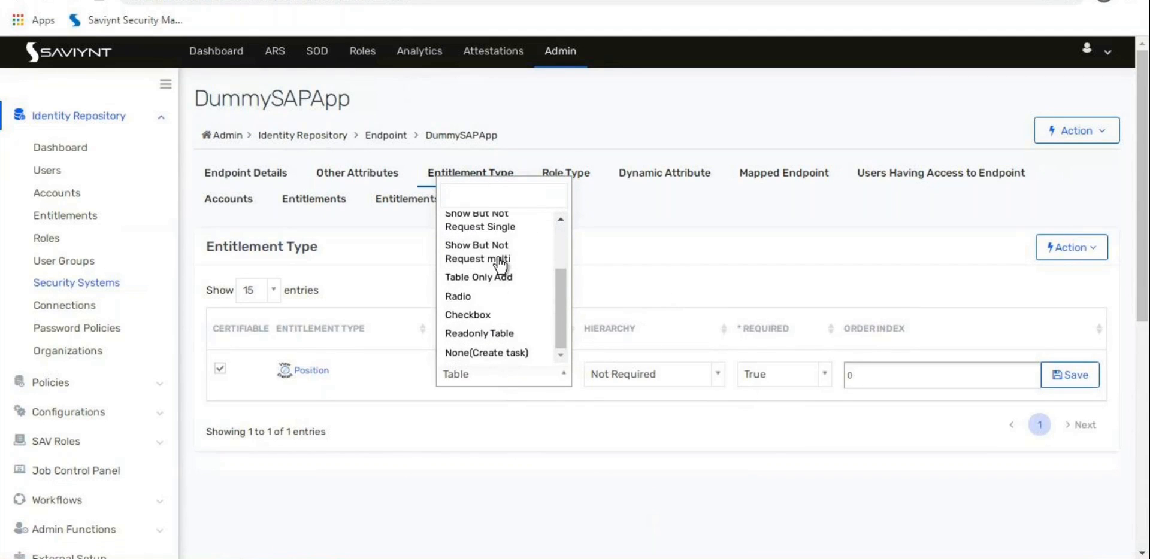
left_click(516, 354)
left_click(724, 338)
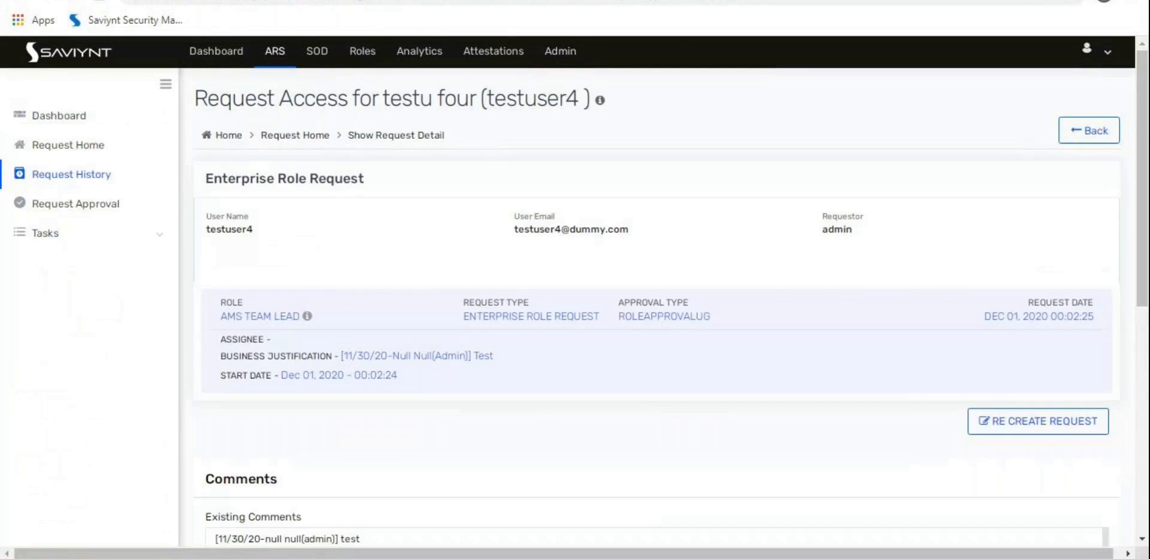
Step: View AMS Team Lead's role entitlements (50000010, 50000012) and copy 50000010
scroll(176, 329, "down", 4)
scroll(177, 329, "up", 4)
left_click(278, 318)
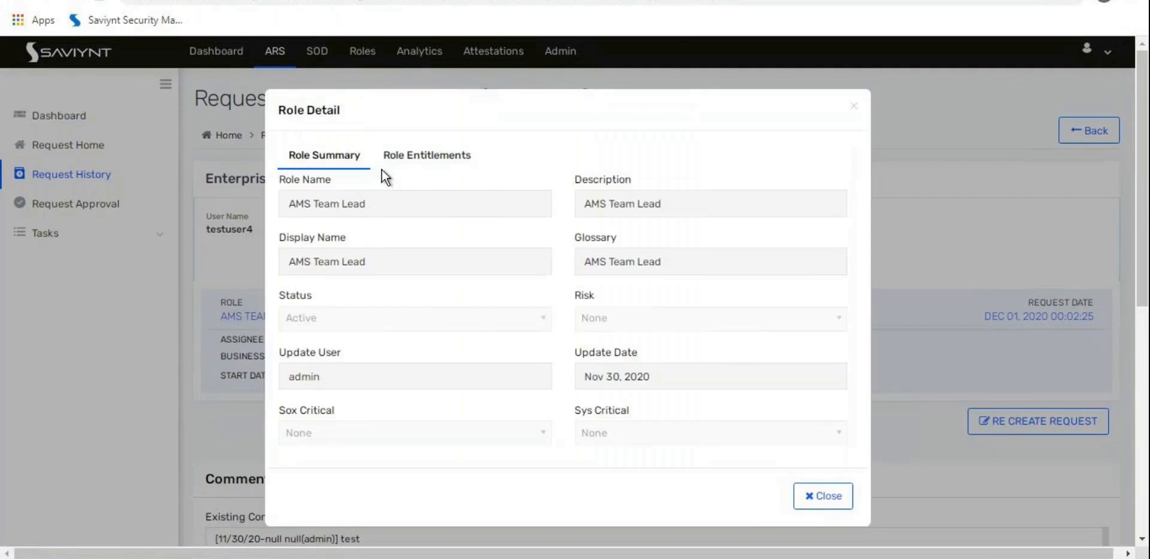
left_click(425, 156)
double_click(326, 309)
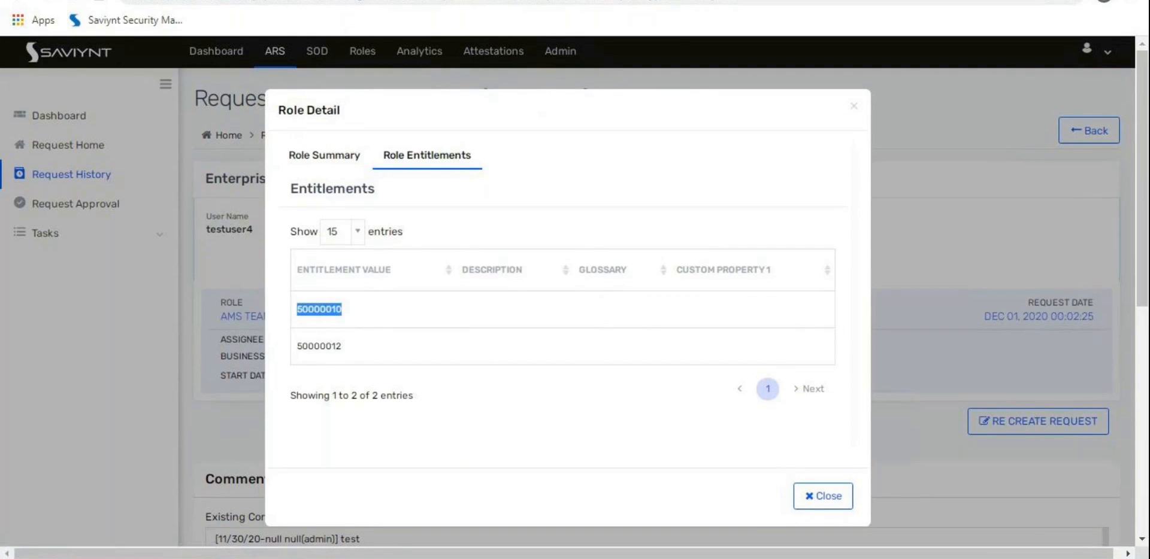
left_click(353, 1)
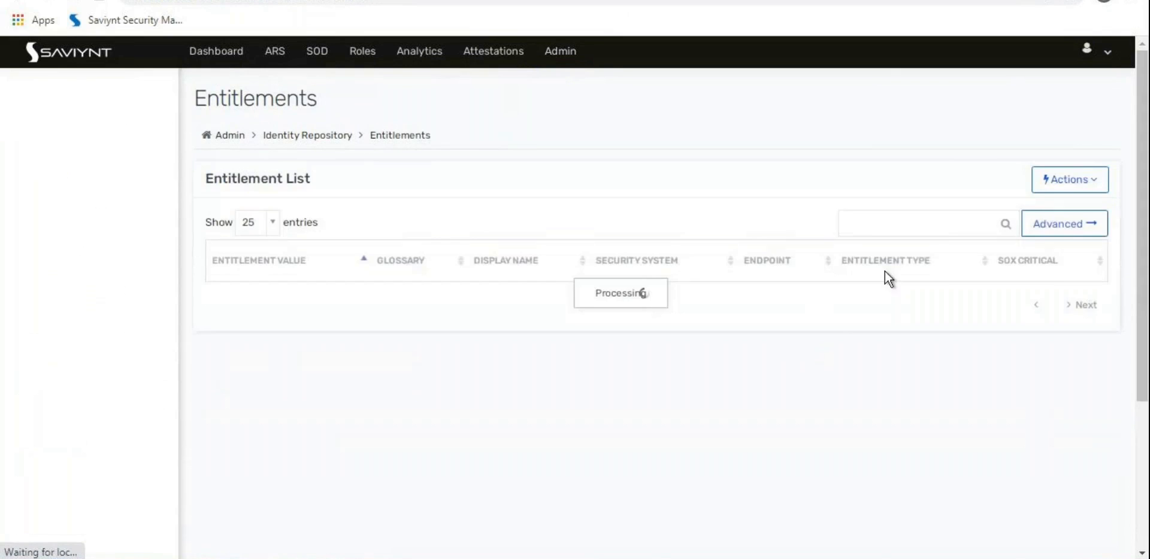
Step: Search entitlements for 50000010 and confirm it is an active DummySAPApp Position
left_click(953, 230)
type("50000010")
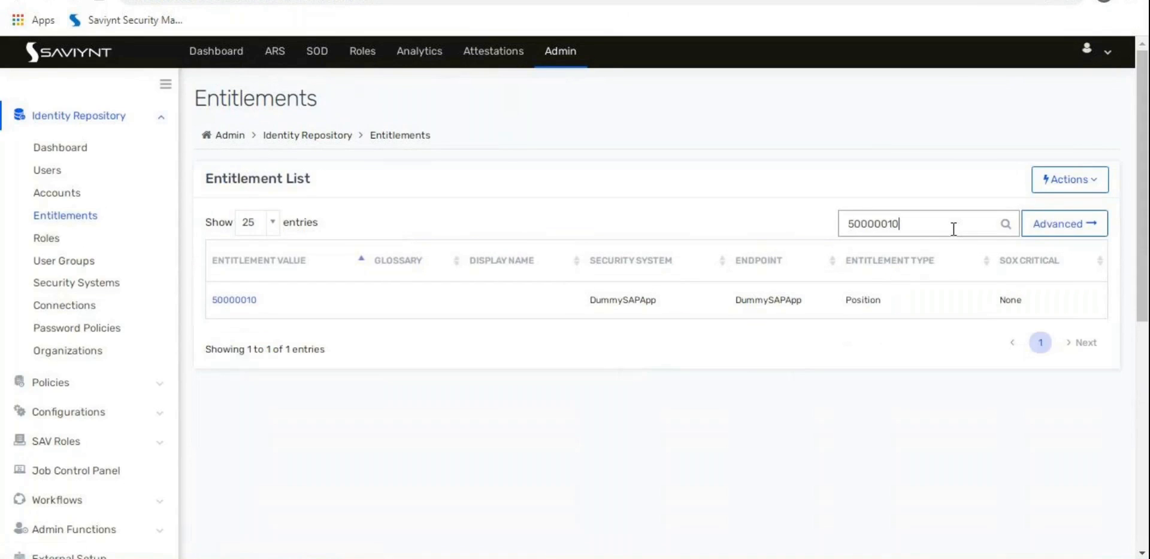
left_click(243, 302)
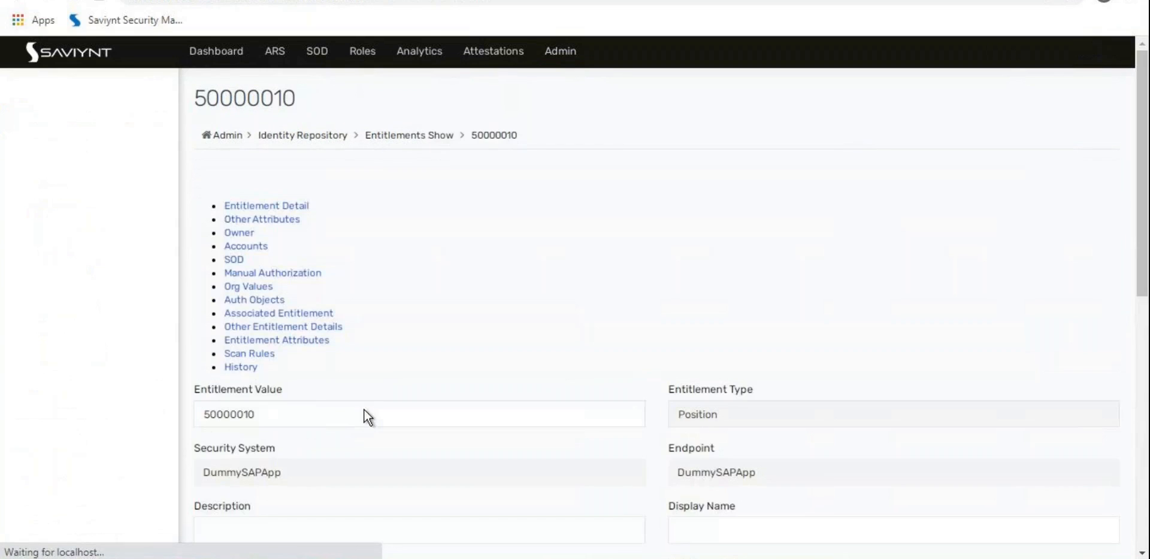
scroll(364, 410, "down", 6)
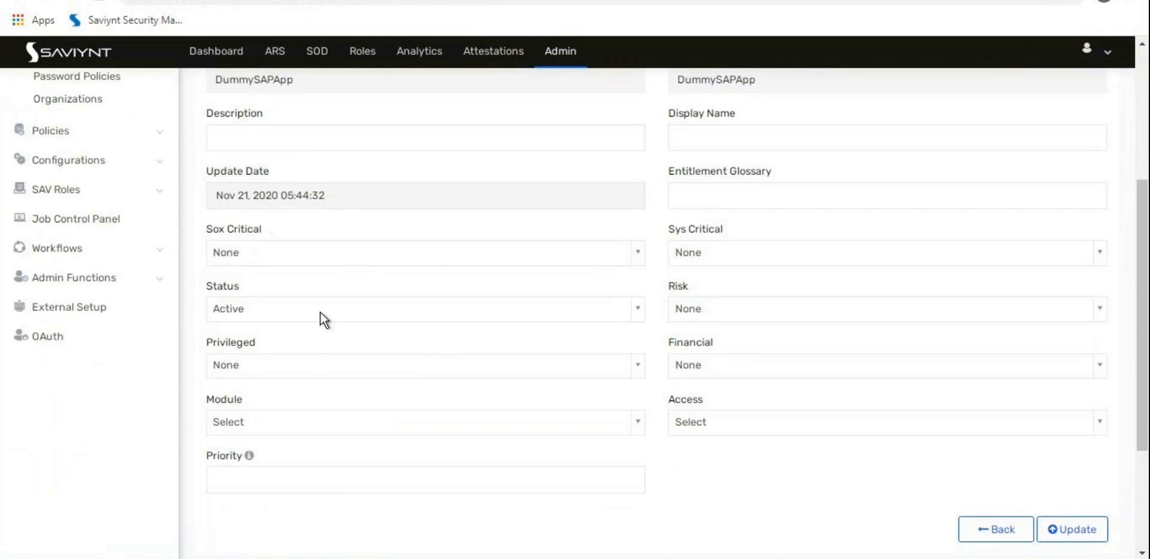
scroll(253, 349, "up", 5)
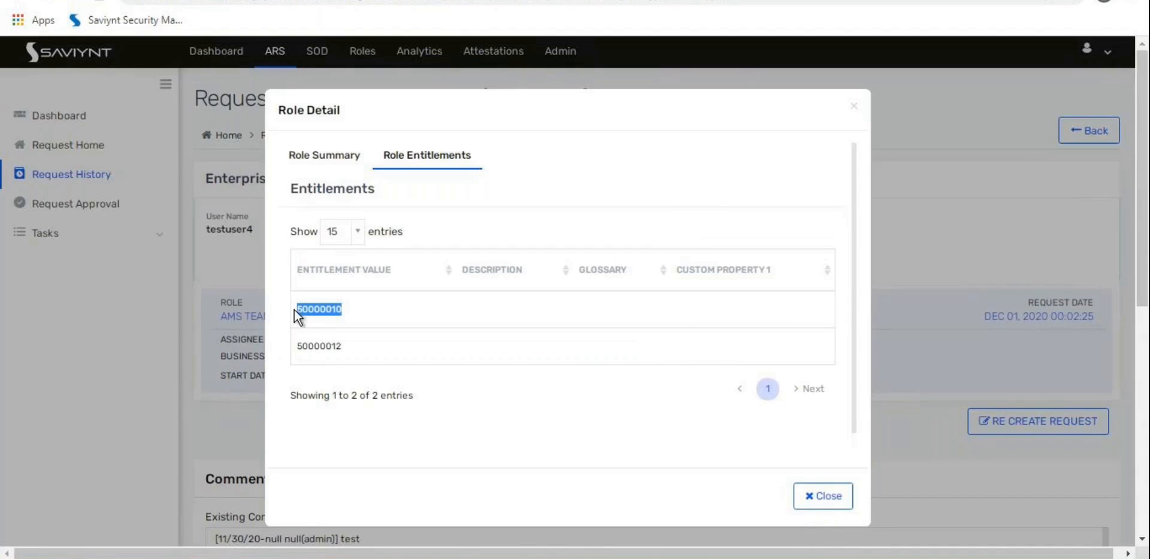
Step: Check the approved RoleApprovalUG task's start date, Dec 01, 2020 - 00:02:26, in Task History
left_click(112, 359)
scroll(121, 378, "down", 5)
scroll(121, 378, "down", 2)
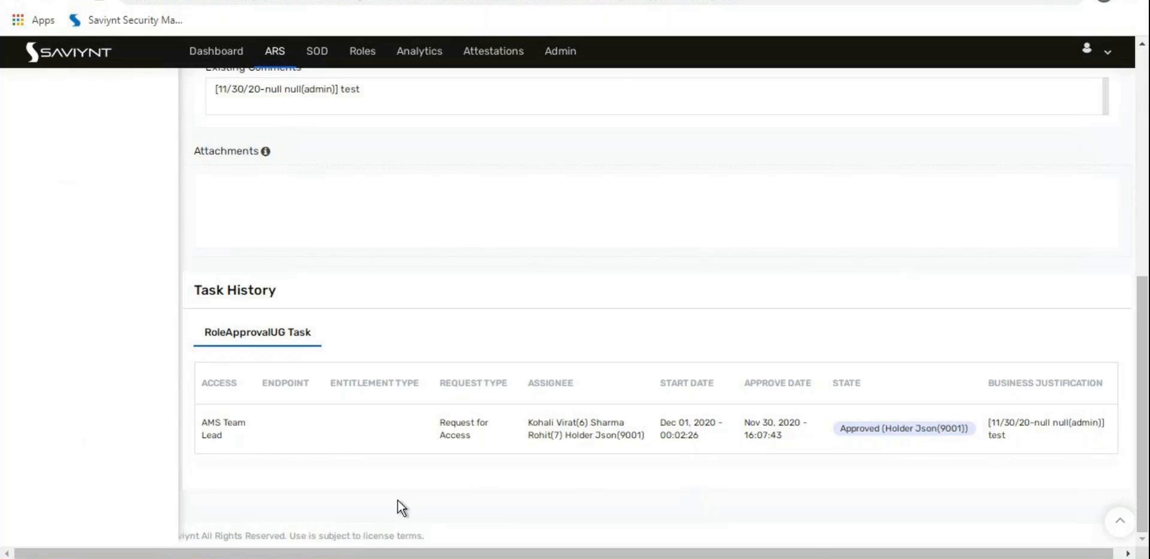
left_click_drag(652, 415, 700, 435)
left_click(670, 429)
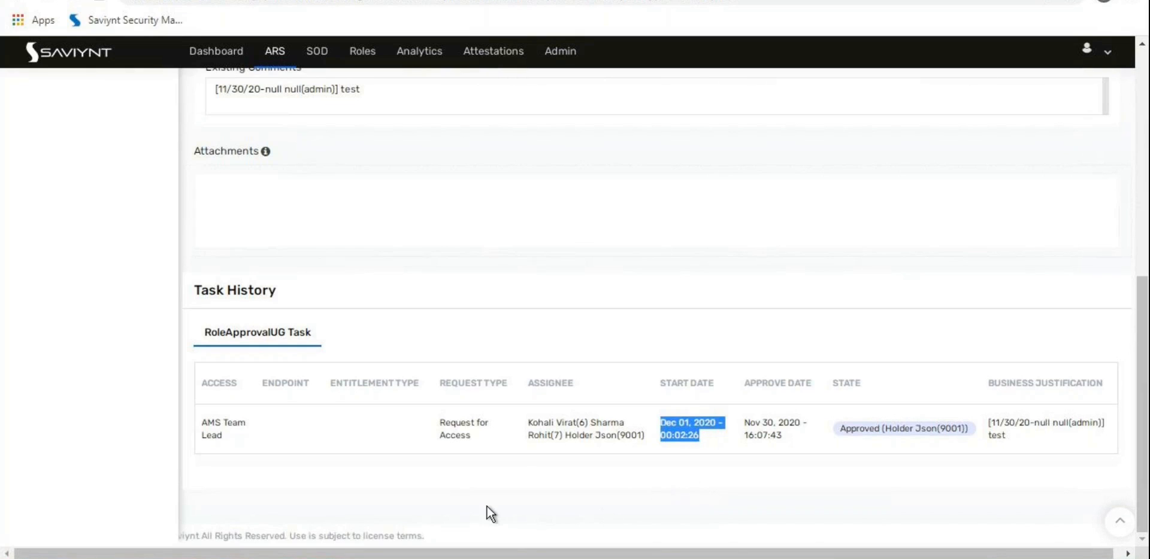
mouse_move(516, 415)
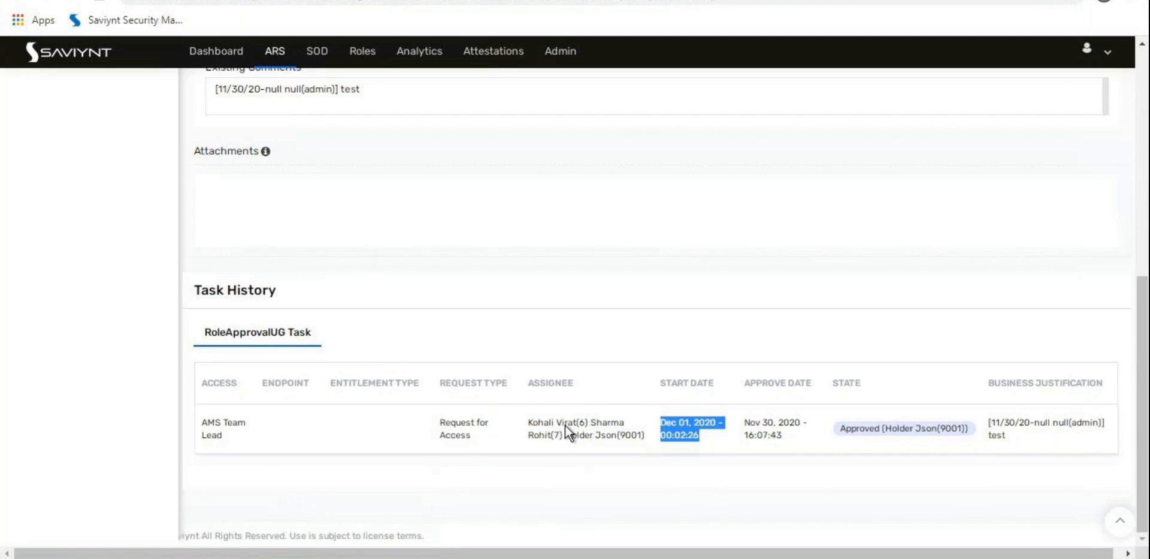
scroll(567, 425, "up", 6)
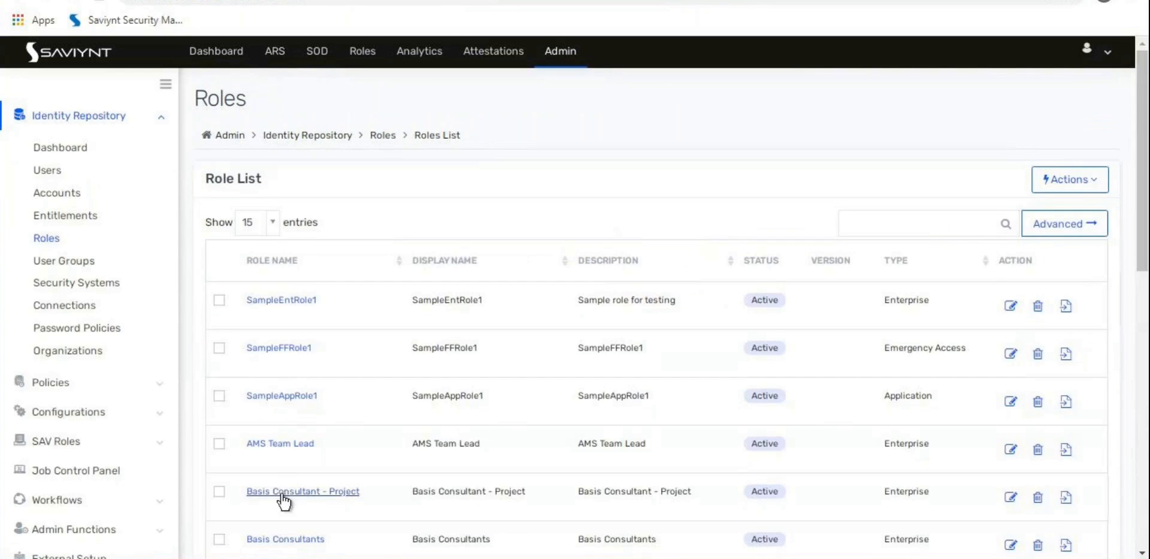
Step: Review the AMS Team Lead role details, including its Default Time Frame setting
left_click(278, 445)
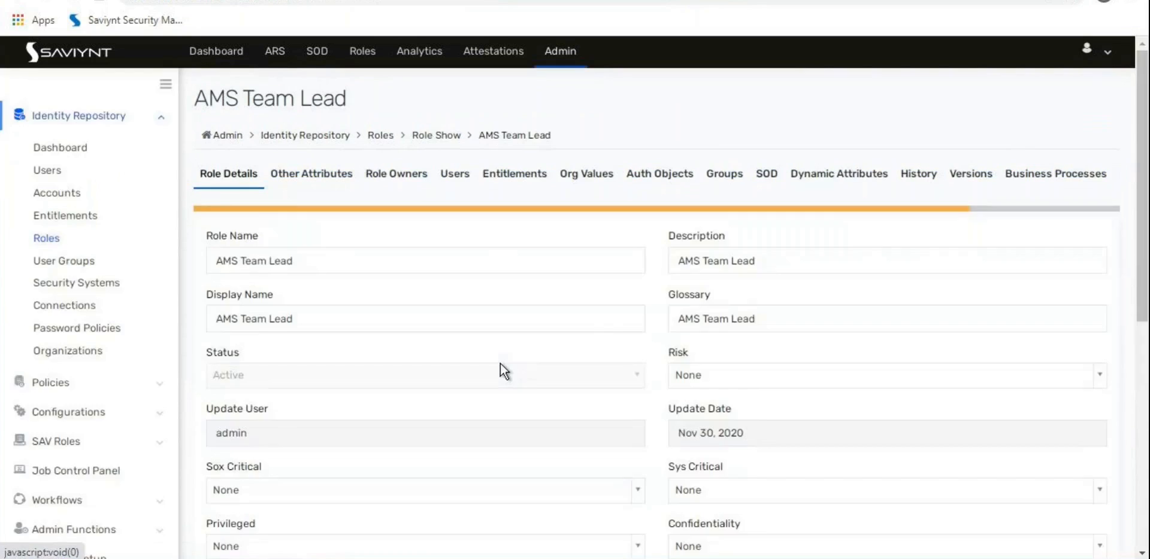
scroll(502, 372, "down", 7)
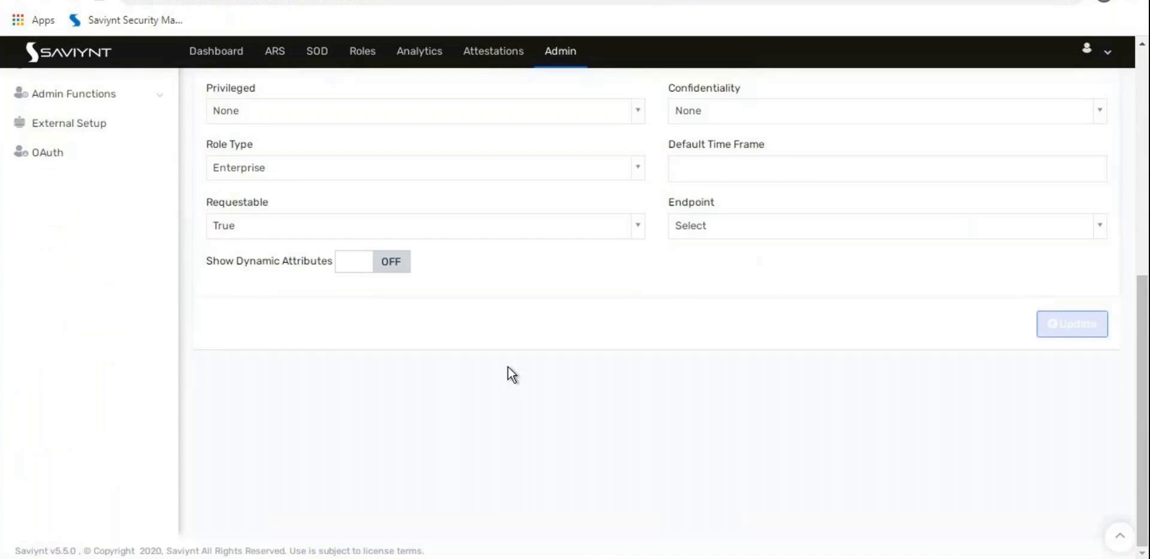
scroll(685, 326, "up", 3)
left_click_drag(787, 309, 675, 312)
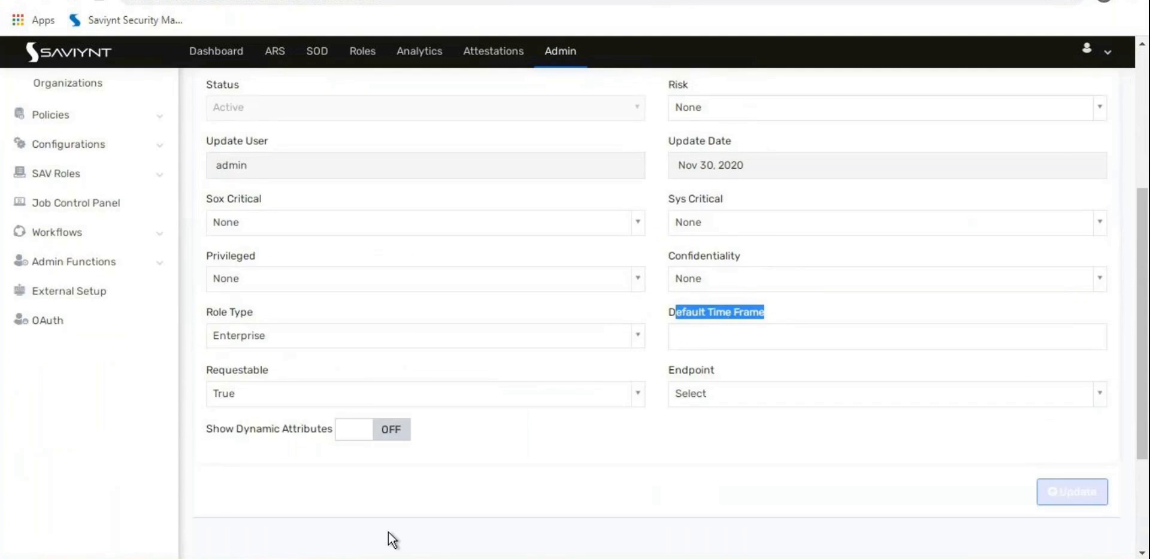
scroll(388, 533, "up", 5)
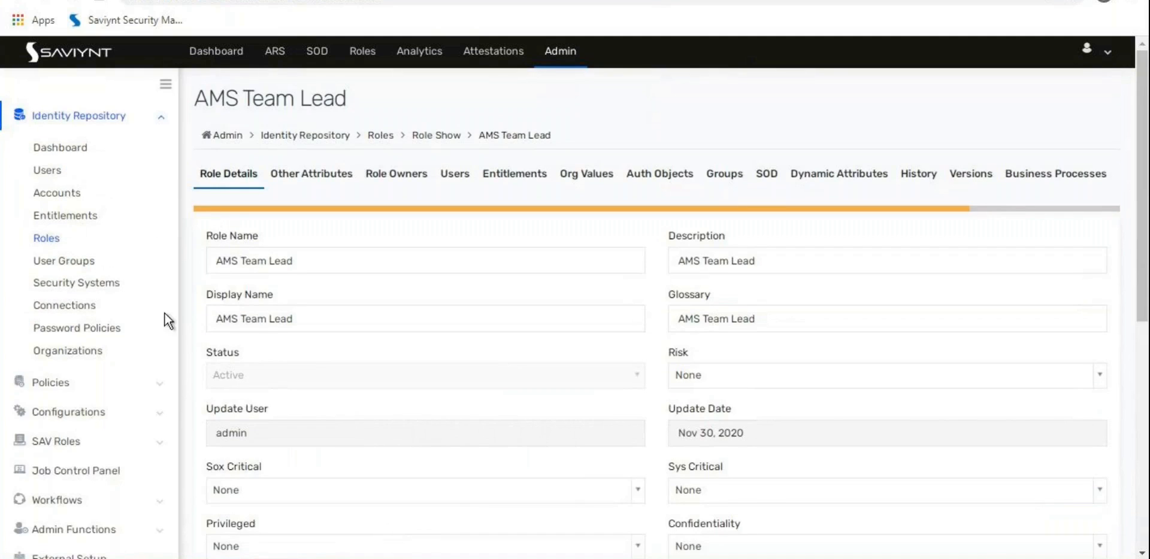
Step: Browse the Enterprise Roles options on the Global Configurations Roles tab
left_click(61, 411)
left_click(143, 400)
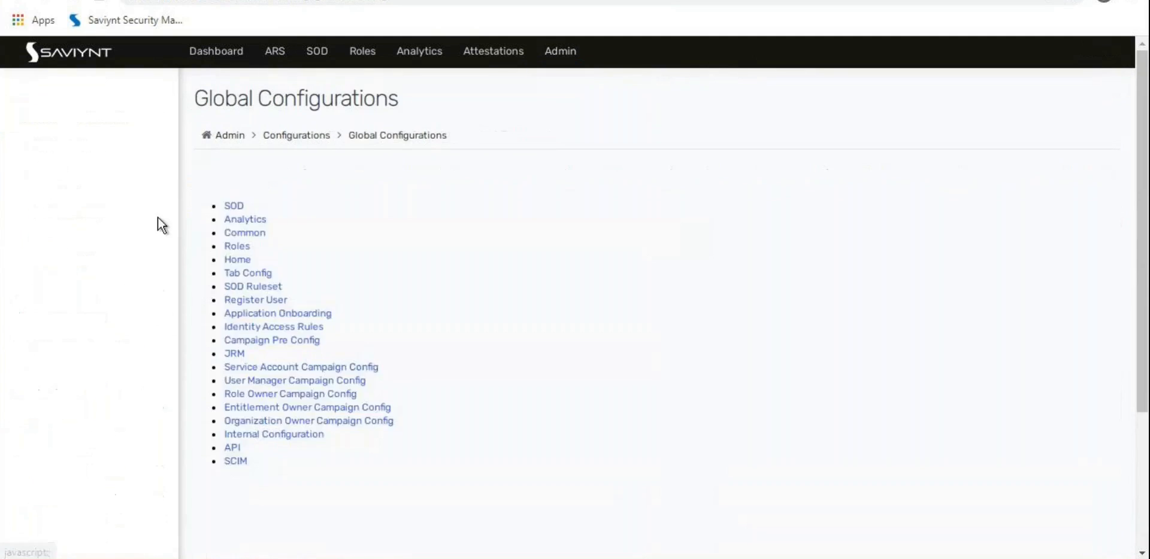
left_click(418, 174)
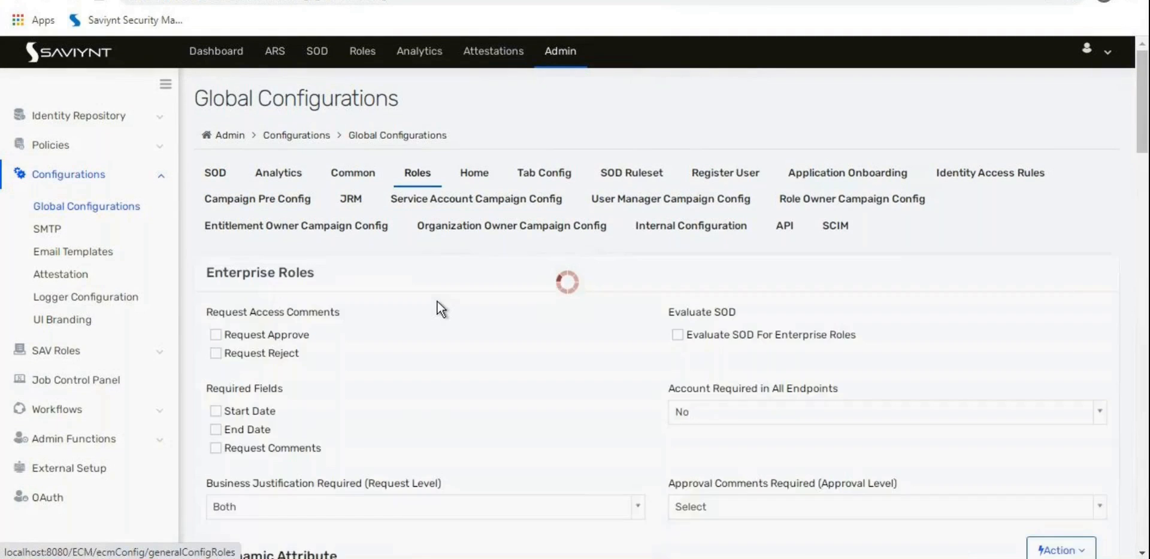
scroll(437, 300, "down", 2)
scroll(437, 301, "down", 1)
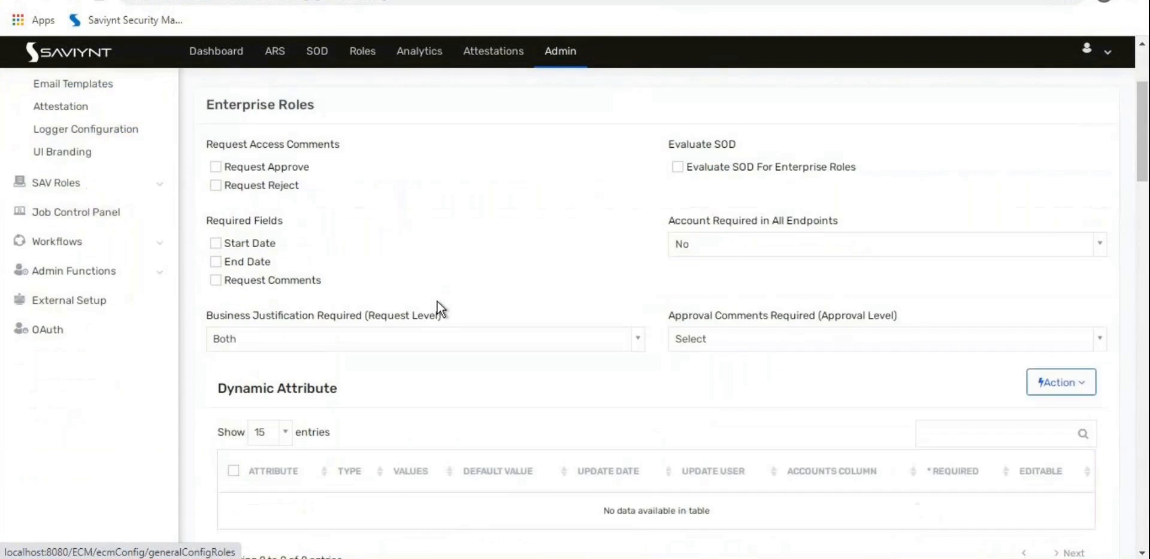
scroll(437, 301, "down", 2)
scroll(437, 300, "up", 4)
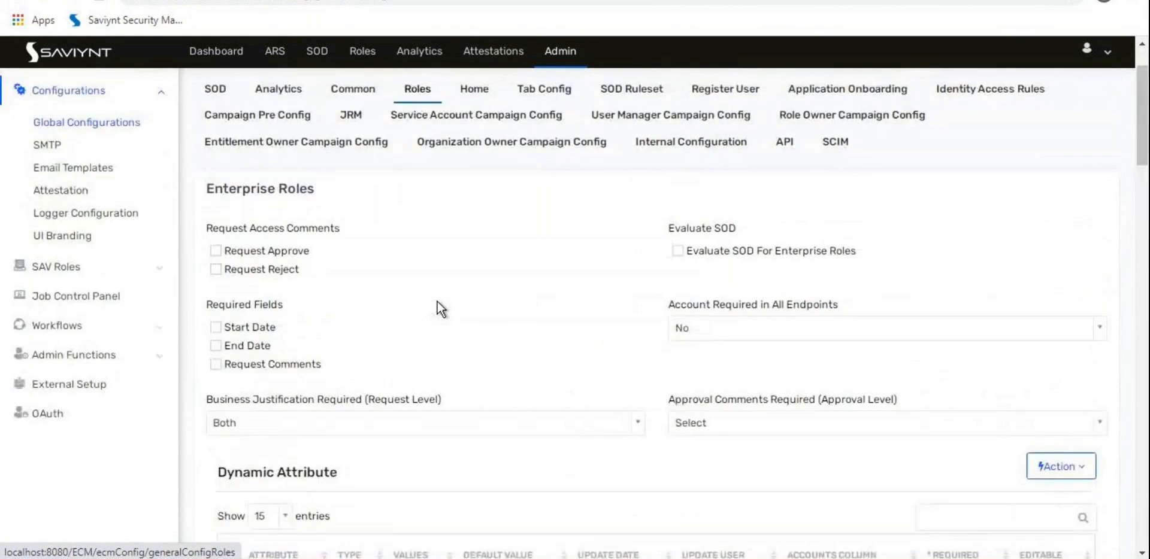
scroll(437, 302, "down", 1)
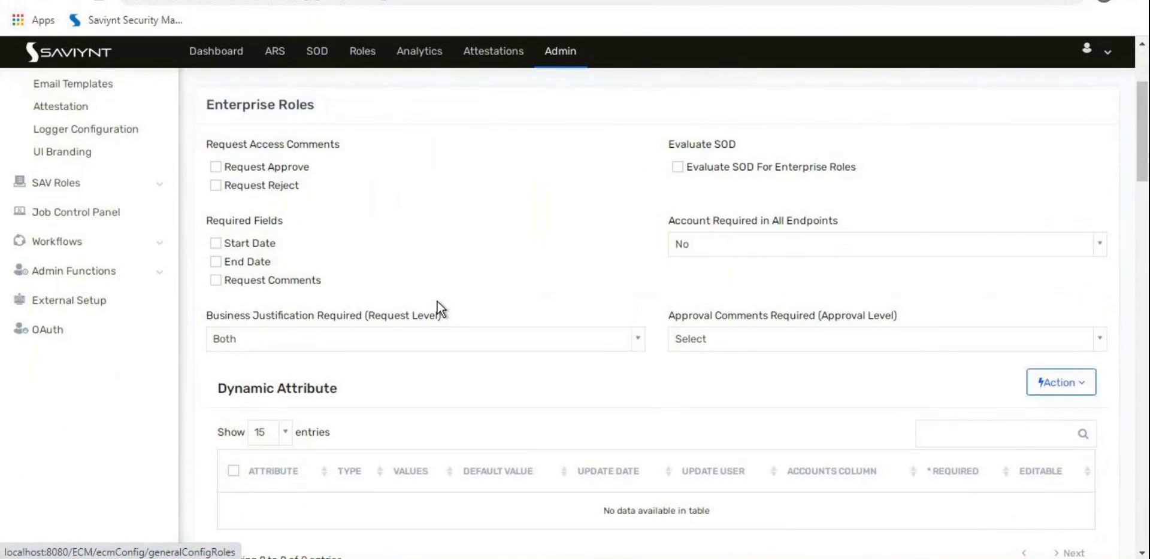
scroll(437, 301, "down", 3)
scroll(437, 301, "up", 2)
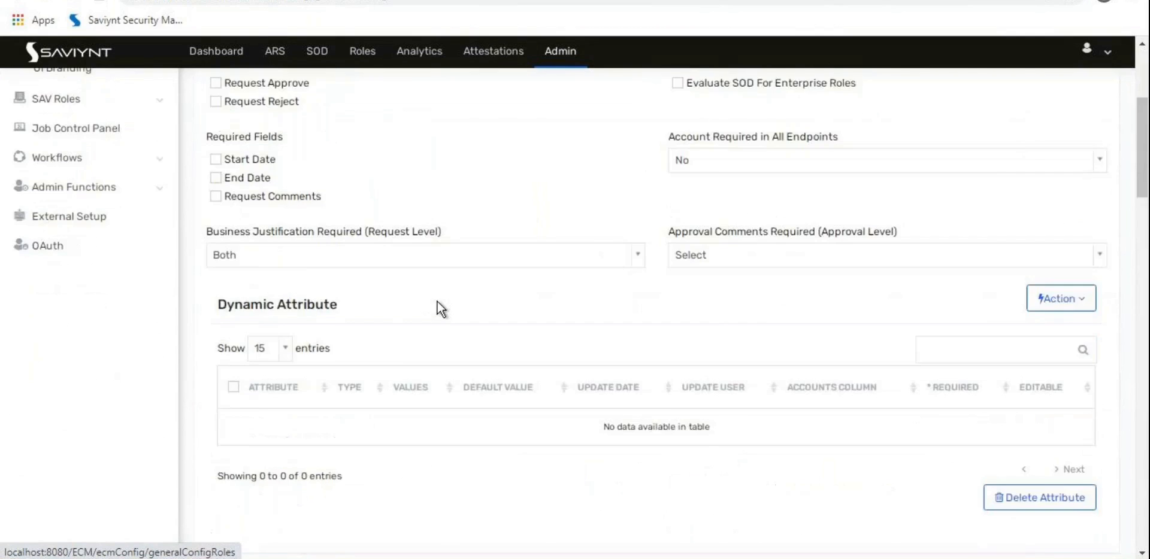
scroll(437, 301, "up", 3)
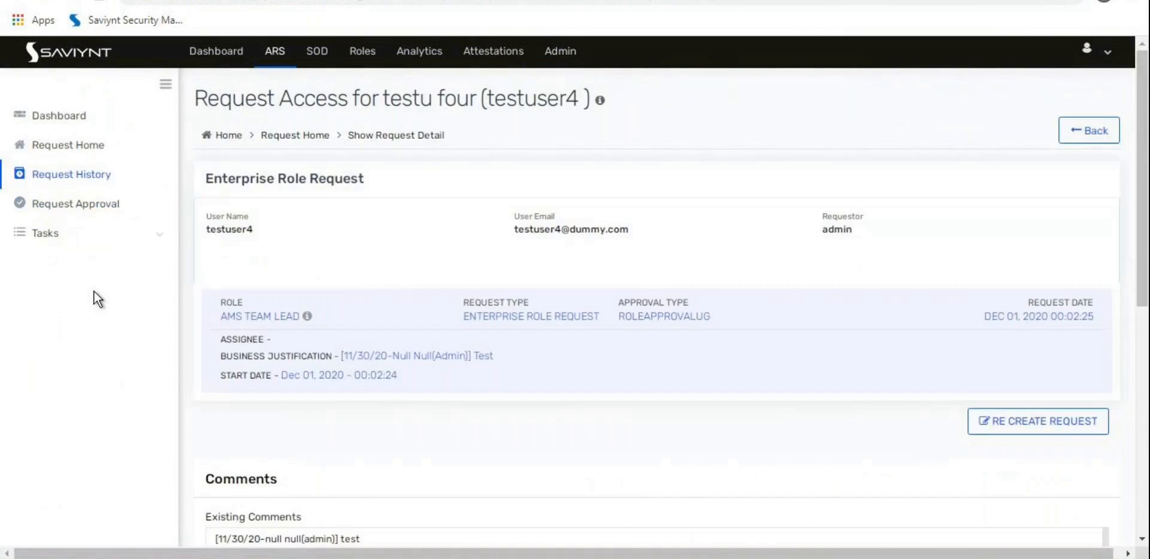
Step: Sort Request History by REQUESTID descending to surface the latest AMS Team Lead request
scroll(95, 292, "down", 7)
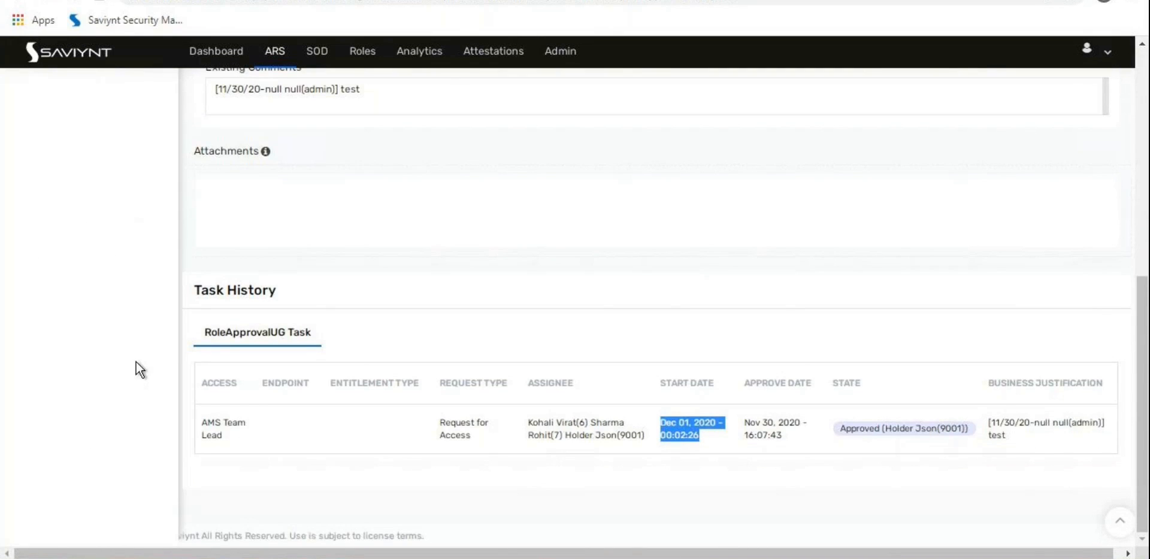
scroll(135, 361, "up", 8)
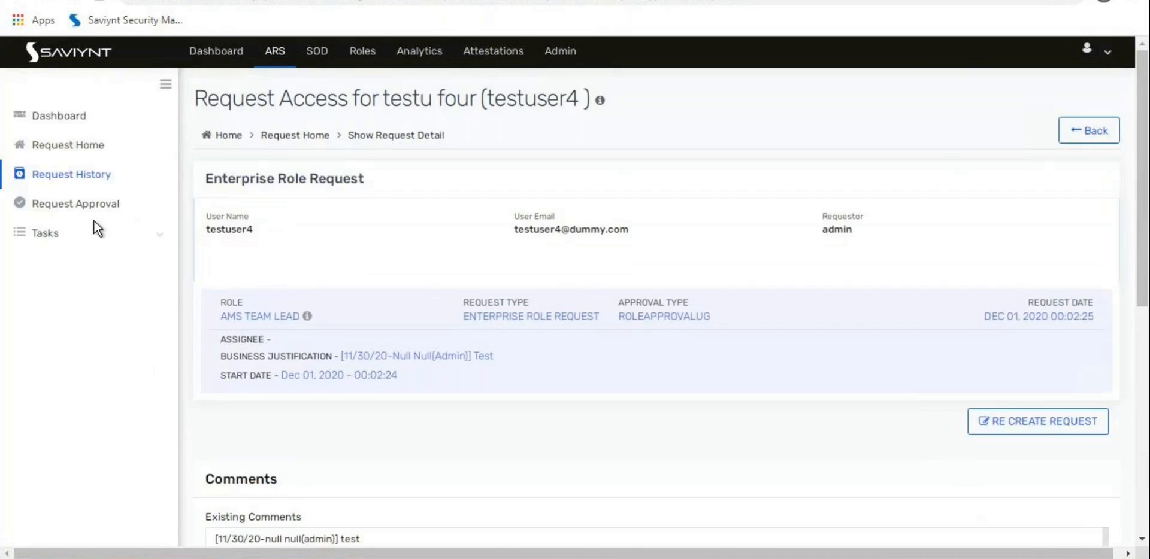
left_click(99, 156)
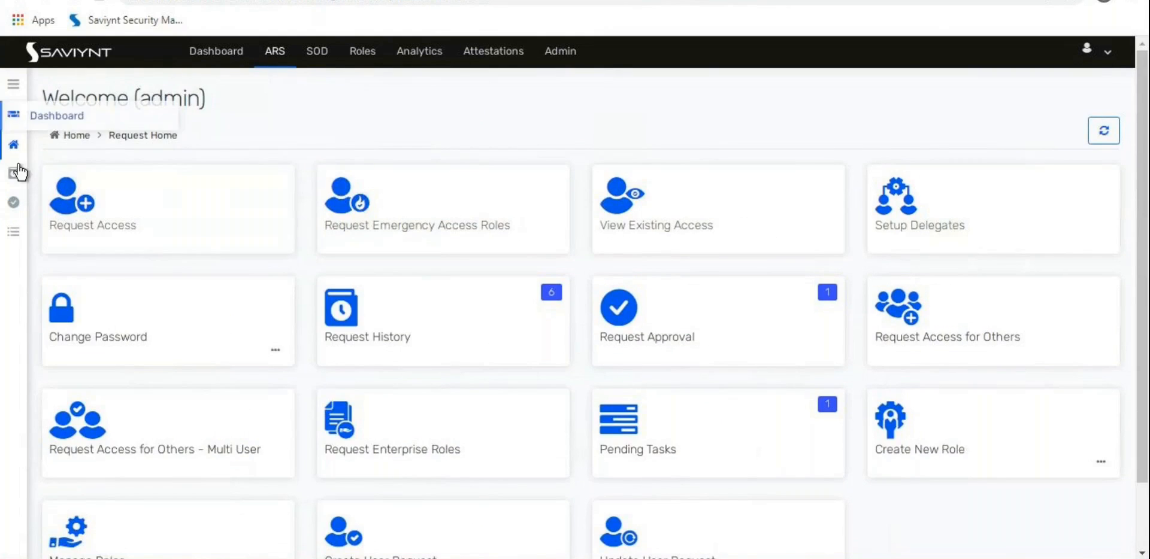
left_click(13, 174)
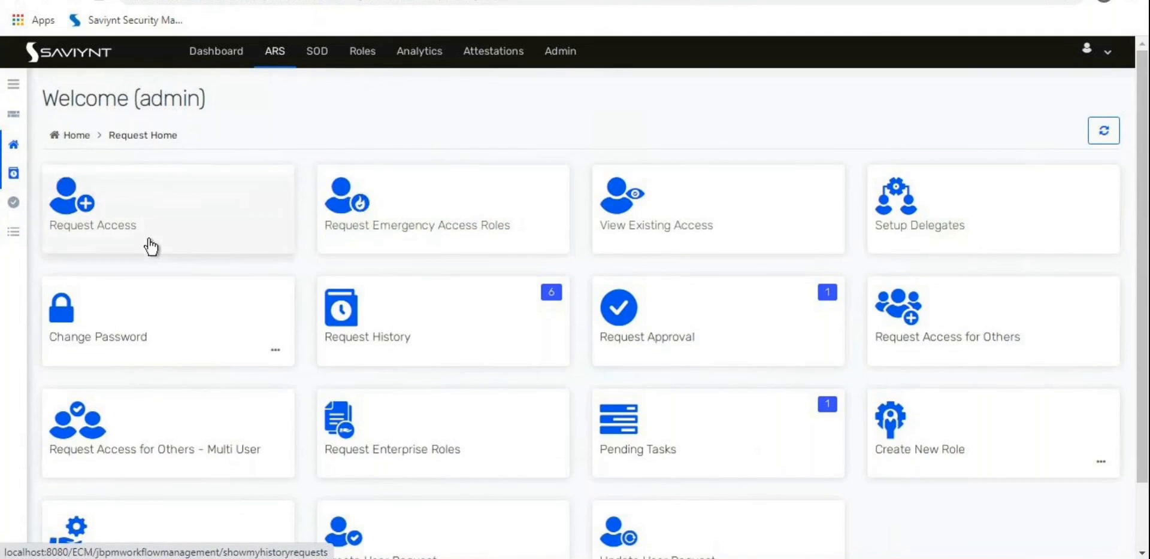
left_click(231, 264)
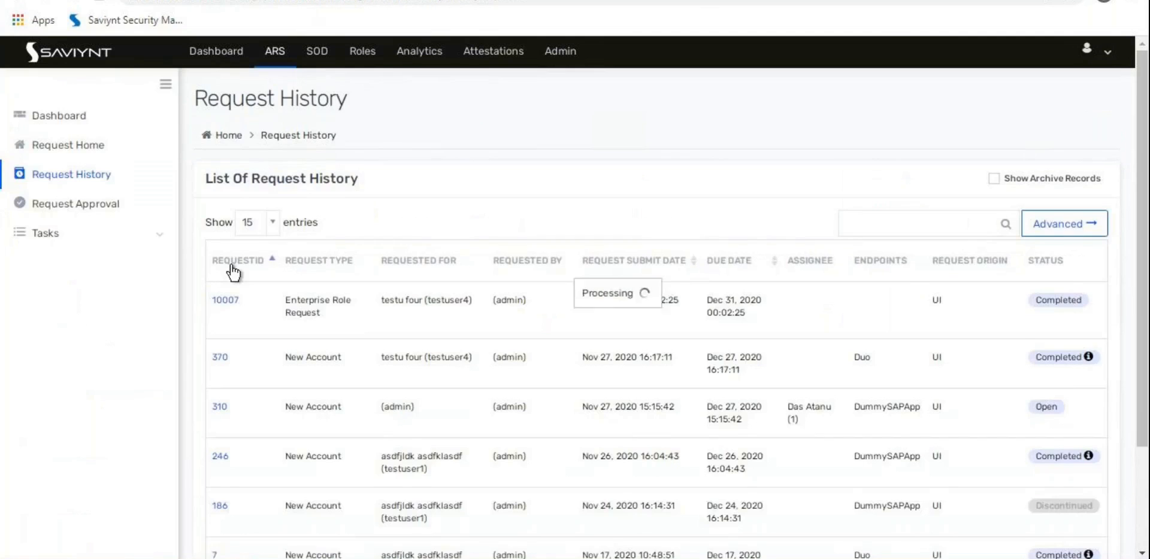
left_click(233, 263)
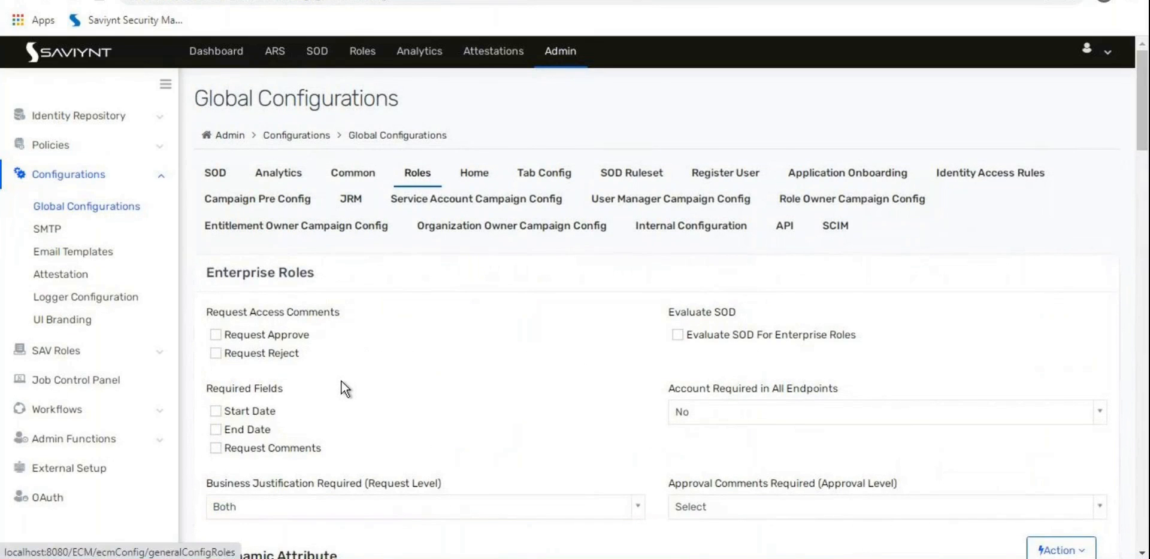
Step: Check the approval task's start time 00:02:26 in the request's Task History
scroll(341, 381, "down", 1)
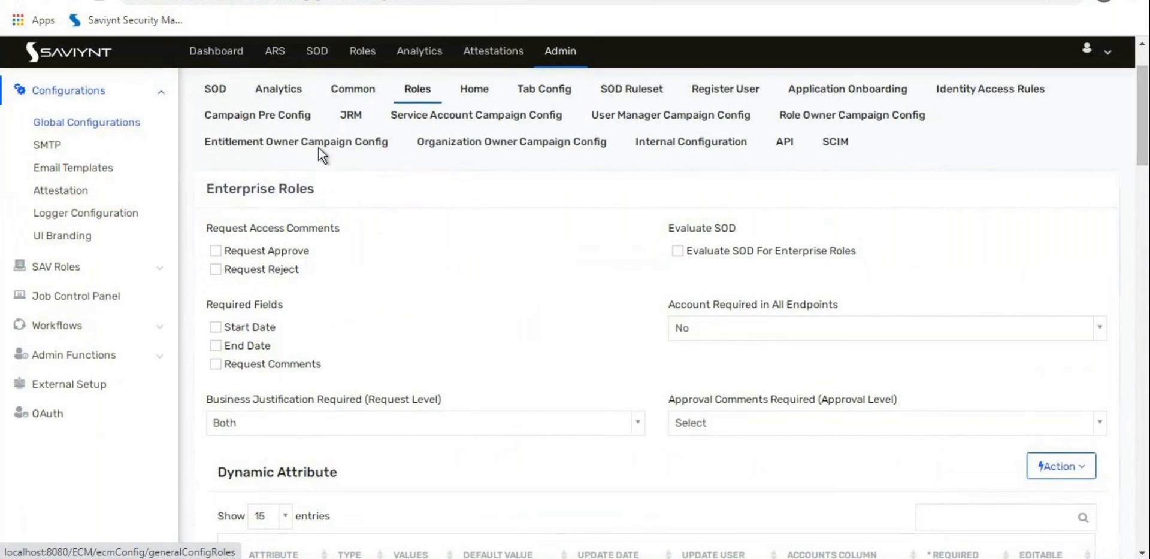
left_click(90, 1)
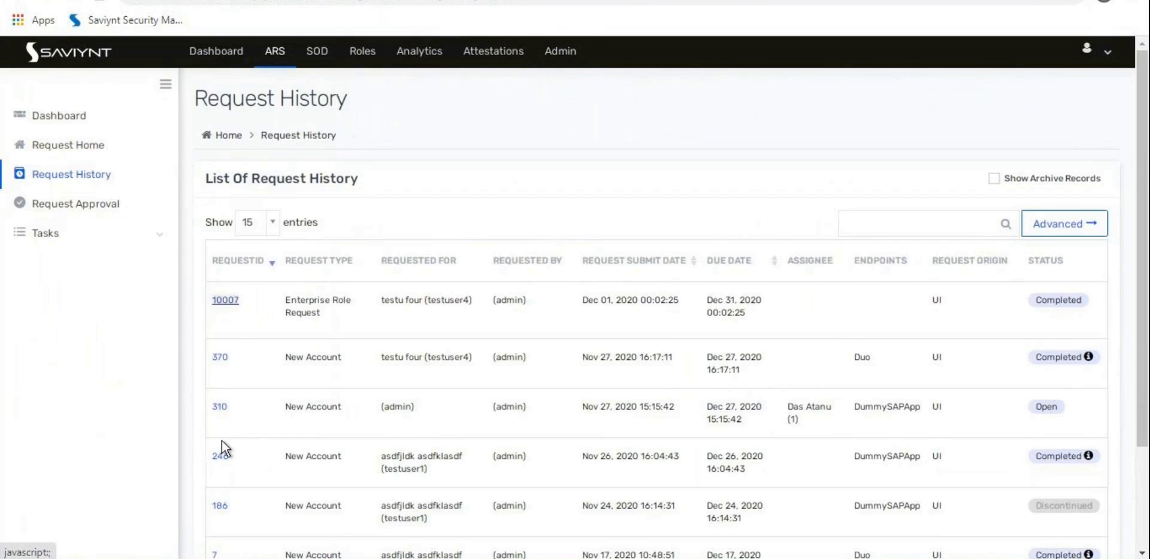
scroll(259, 420, "down", 4)
scroll(259, 420, "down", 3)
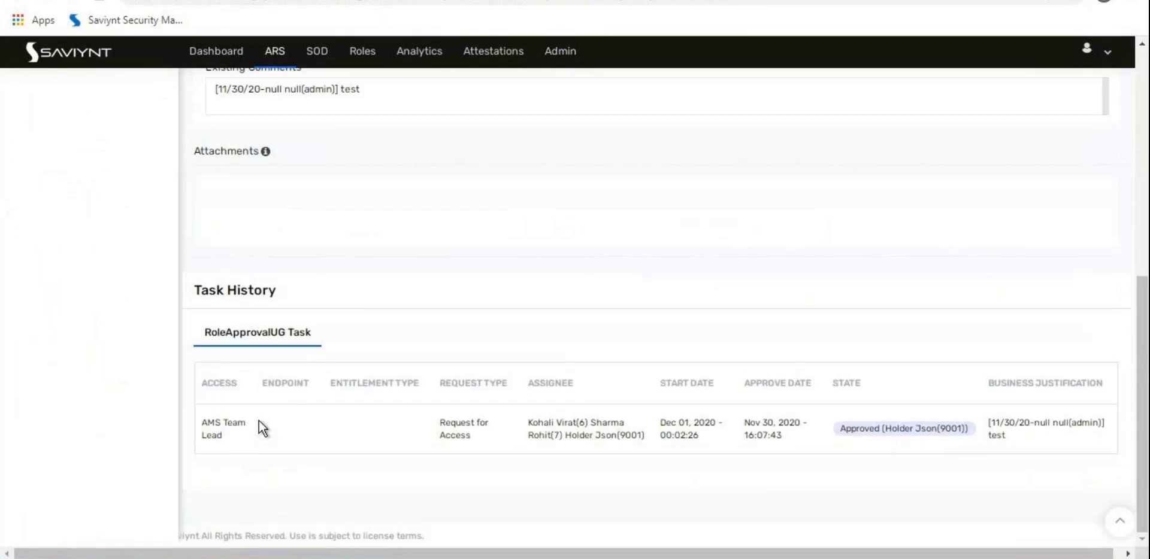
left_click_drag(660, 436, 698, 438)
Step: Run 'select * from ars_requests;' in MySQL Workbench
key("alt+Tab")
left_click(808, 114)
key("Return")
type("select ")
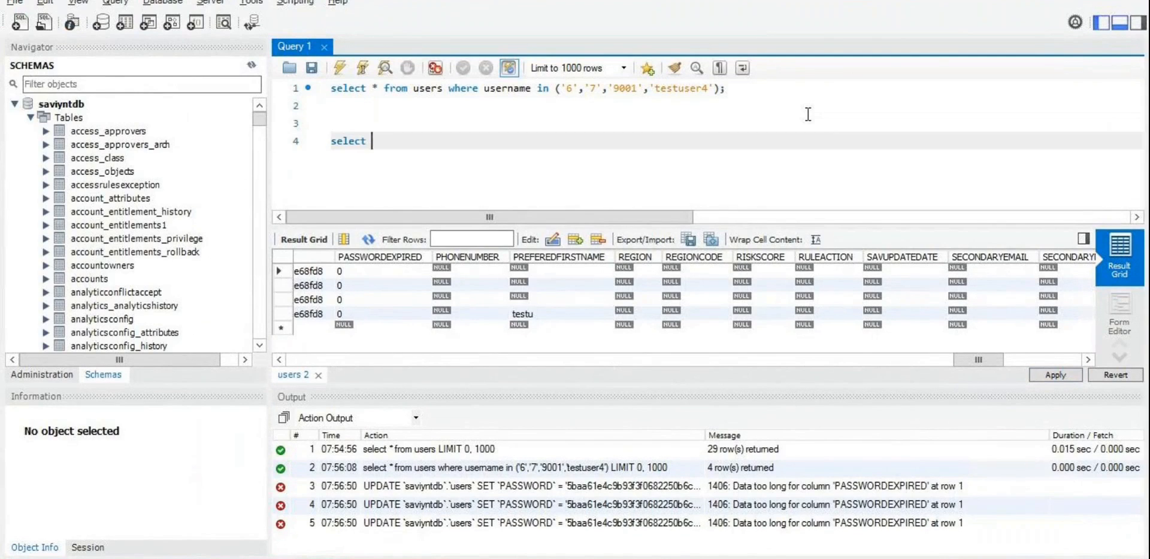
type("* from ars")
key("Return")
type(";")
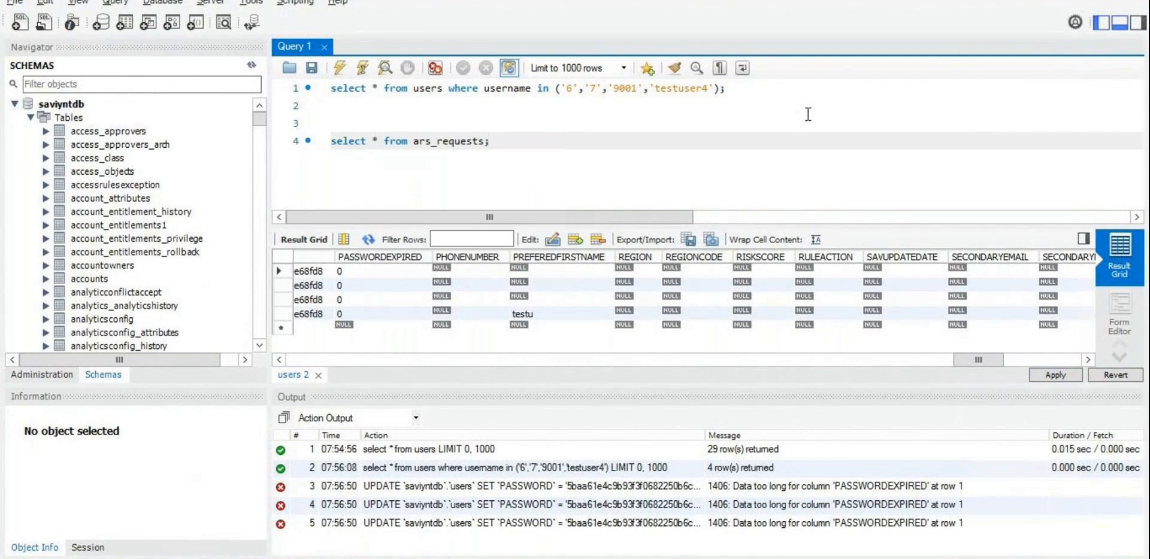
key("ctrl+Return")
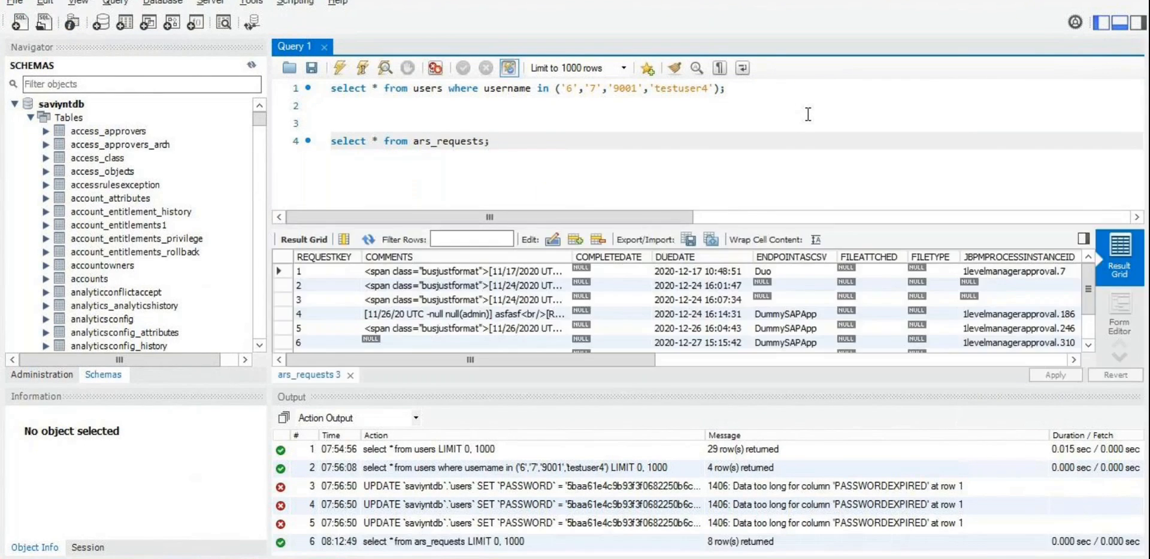
left_click(327, 259)
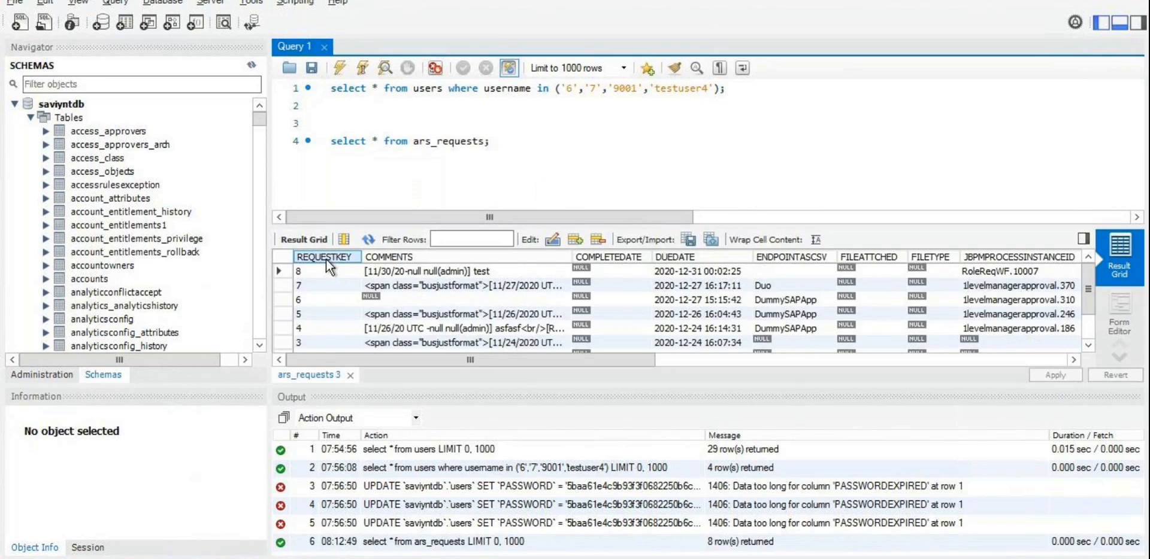
left_click_drag(502, 359, 587, 362)
left_click(546, 273)
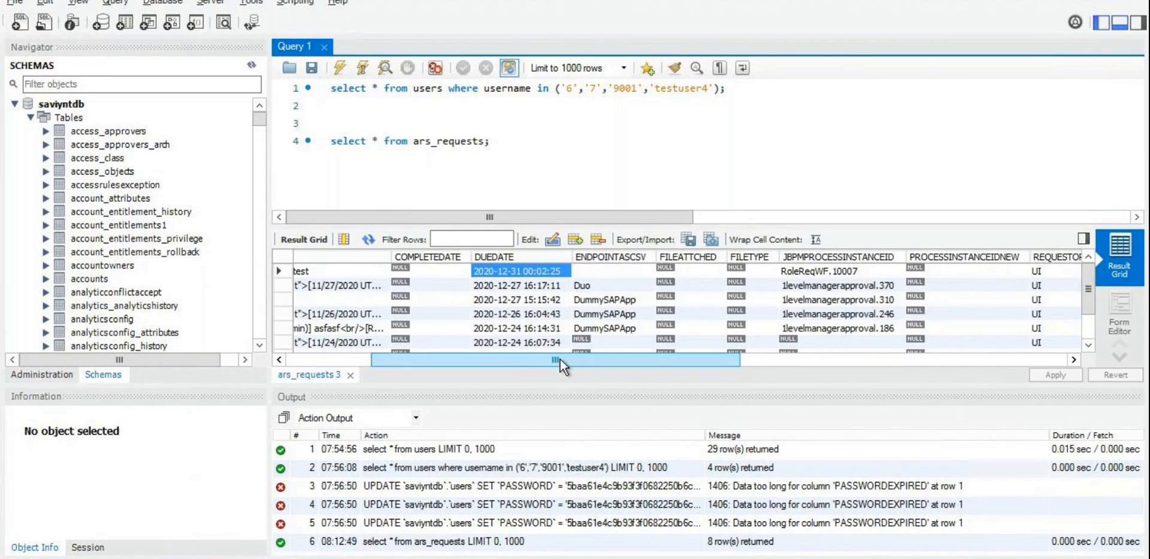
left_click_drag(560, 359, 932, 361)
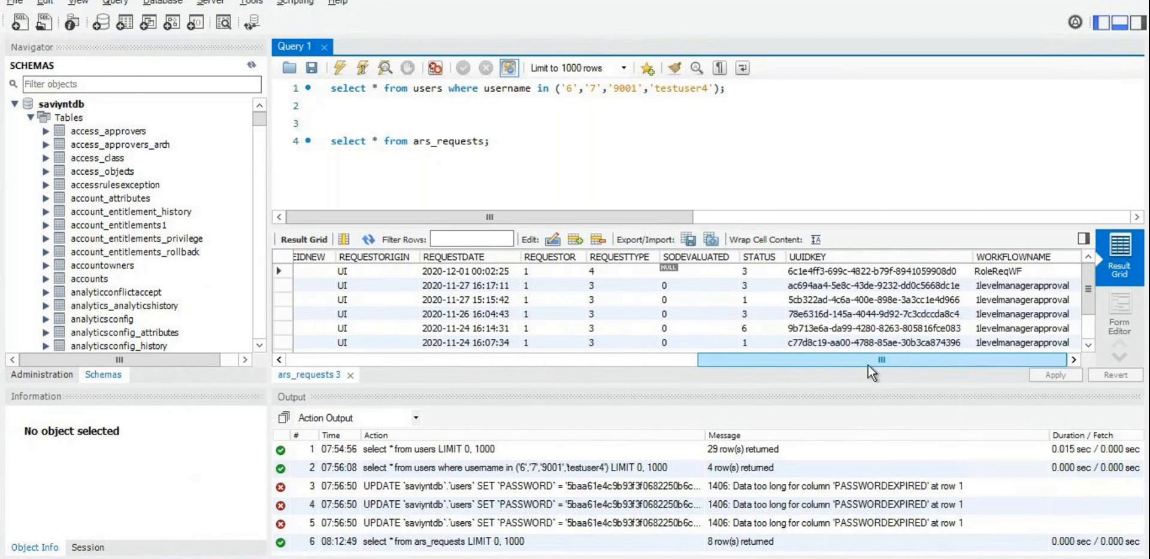
left_click(495, 273)
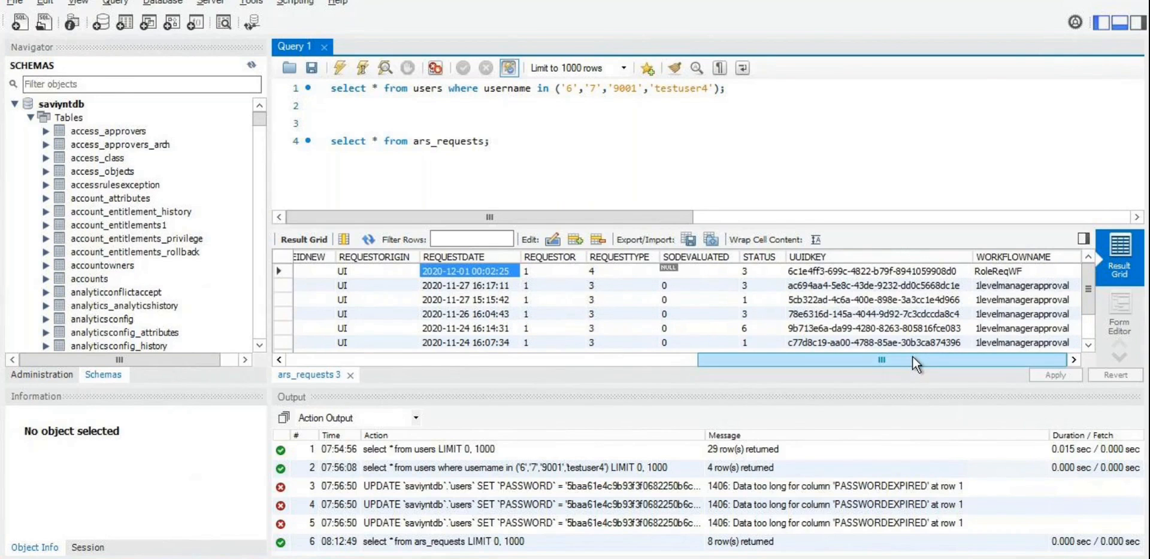
mouse_move(911, 357)
left_mouse_down()
mouse_move(484, 375)
mouse_move(918, 366)
left_mouse_up()
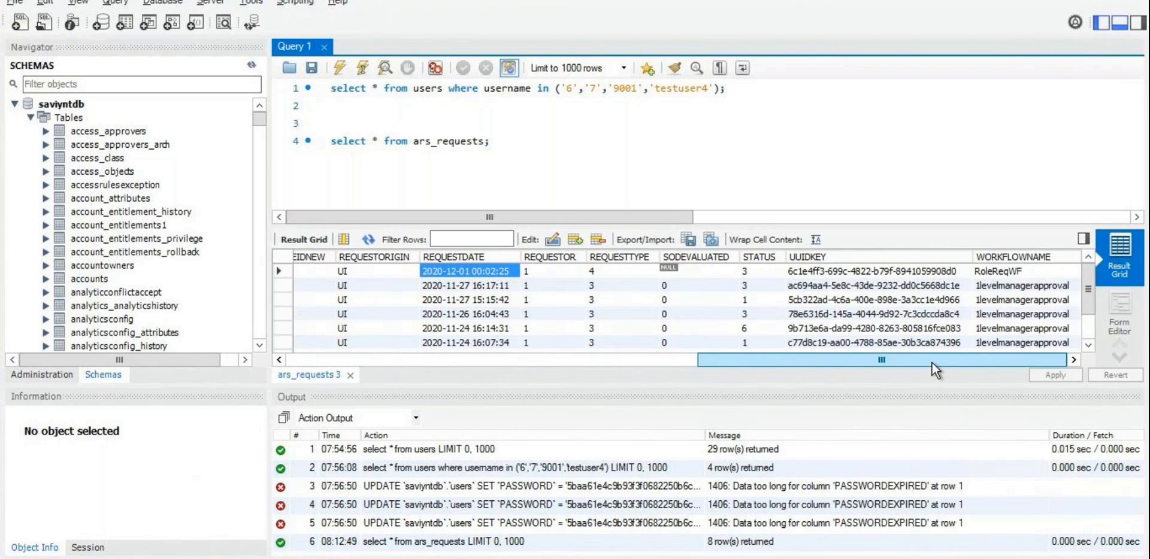
left_click_drag(931, 363, 928, 365)
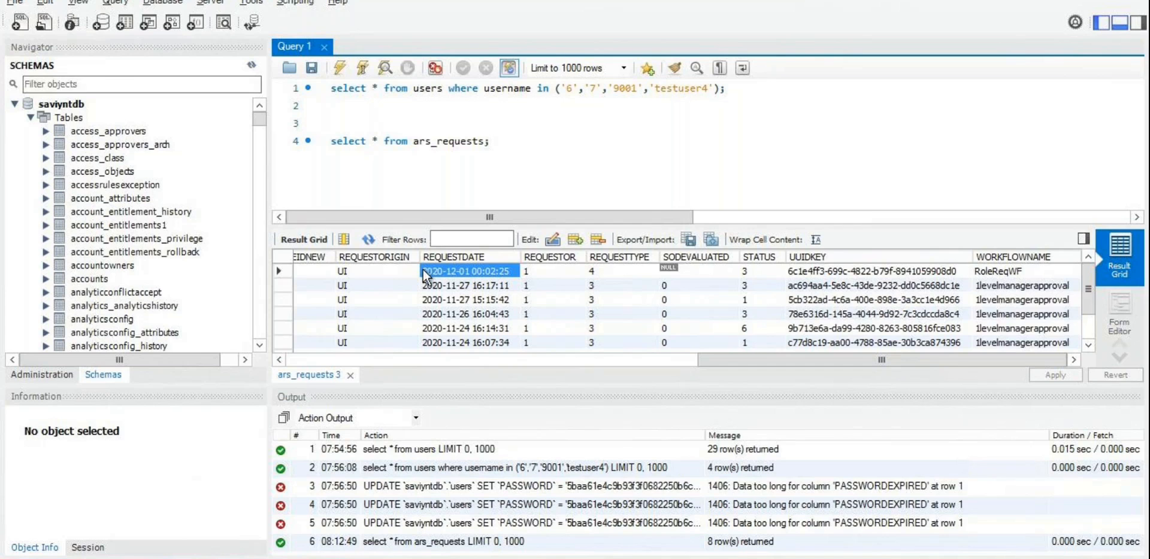
left_click_drag(838, 364, 368, 364)
Step: Write and run 'select * from request_access where requestkey = 8;' on a new line
left_click(503, 141)
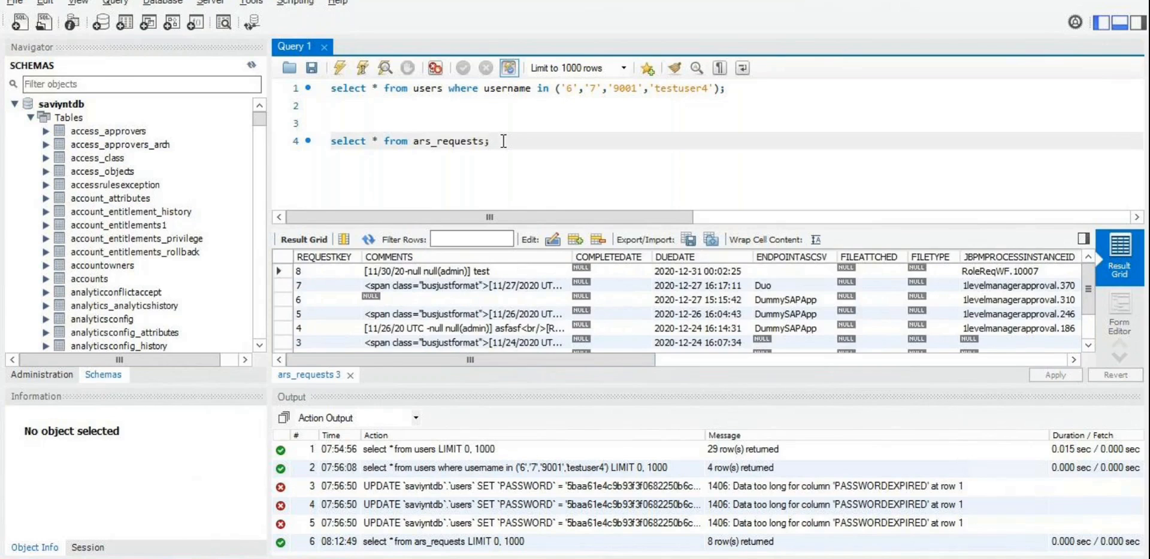
key("Return")
key("Return")
type("select ")
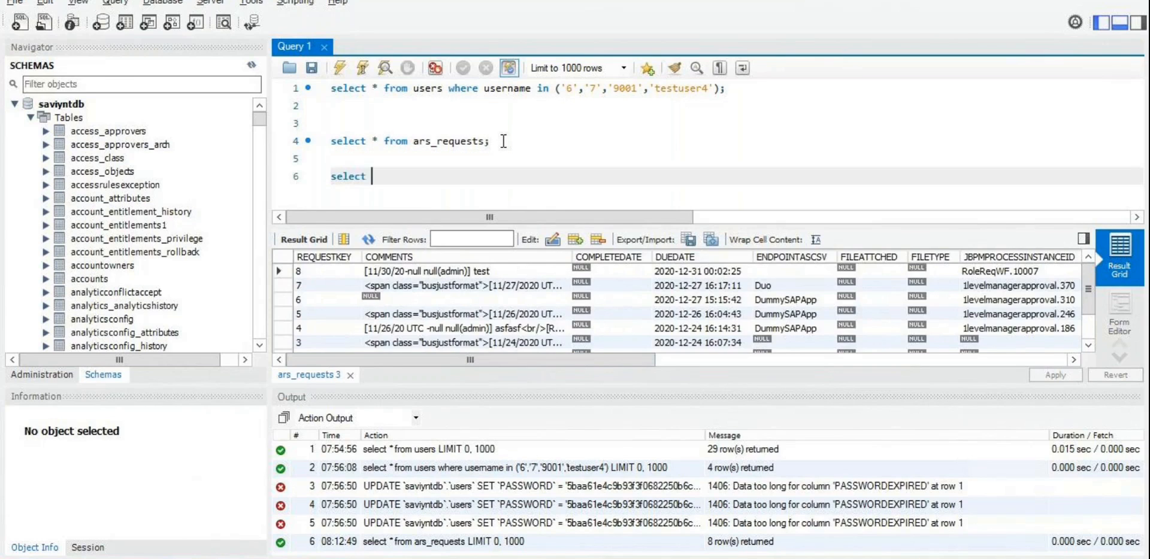
type("* from ars")
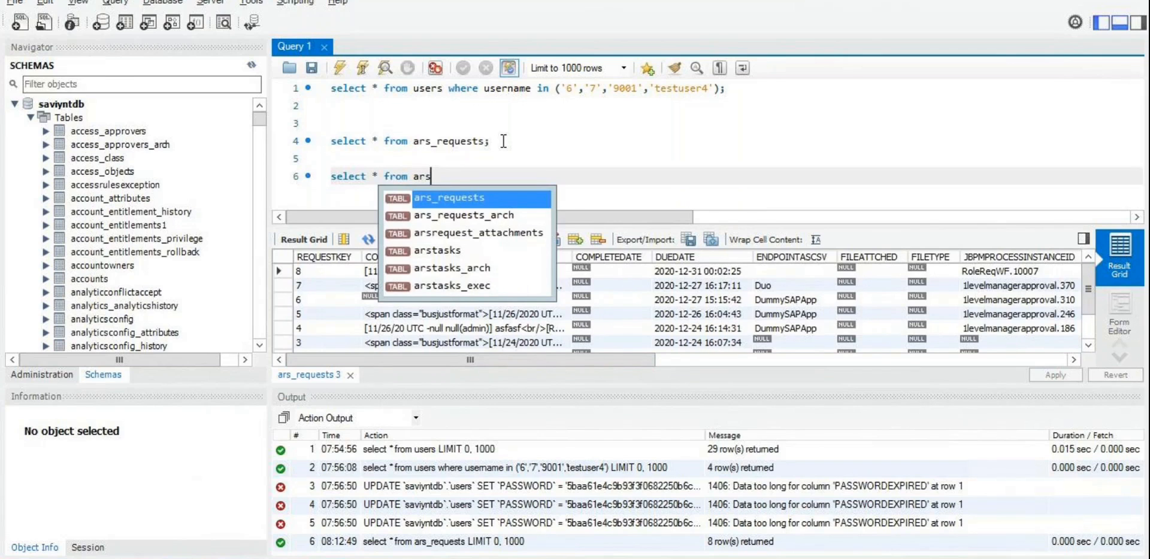
key("BackSpace")
key("BackSpace")
key("BackSpace")
type("request")
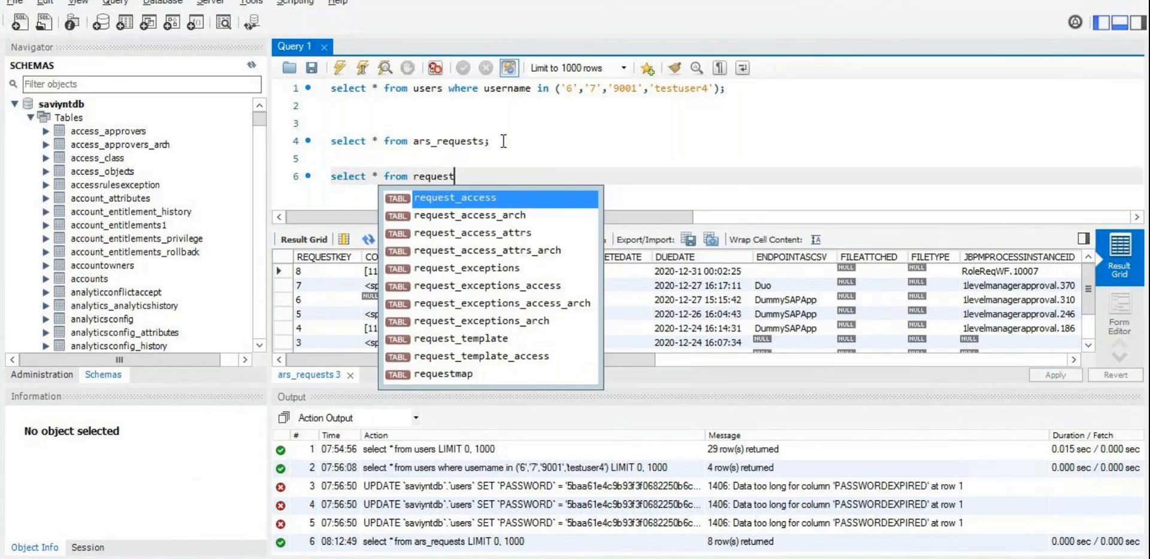
key("Return")
type("where requestkey = 8;")
key("ctrl+Return")
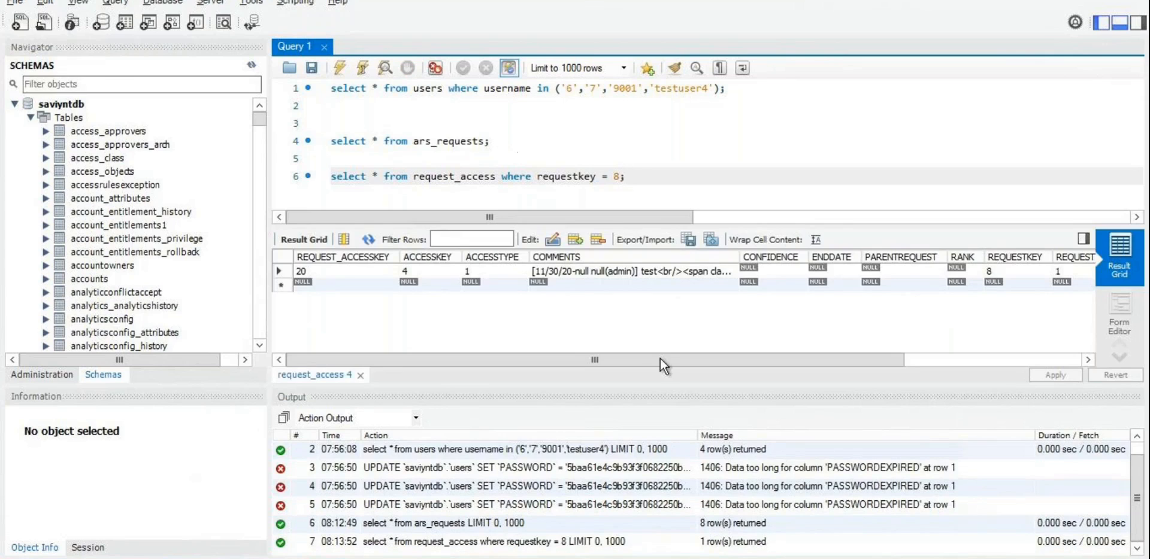
left_click_drag(667, 358, 844, 372)
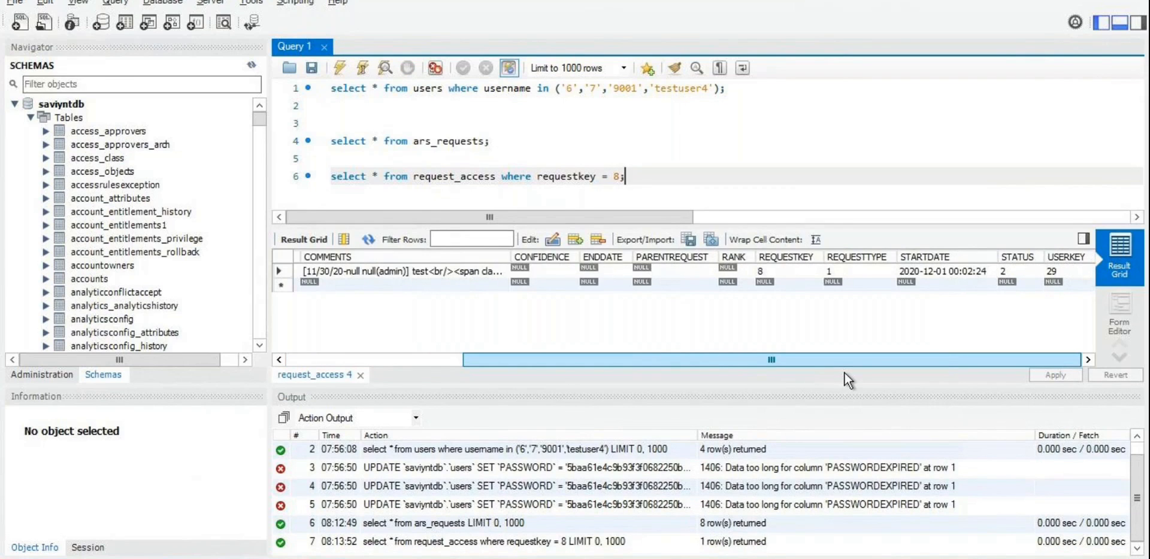
left_click(928, 267)
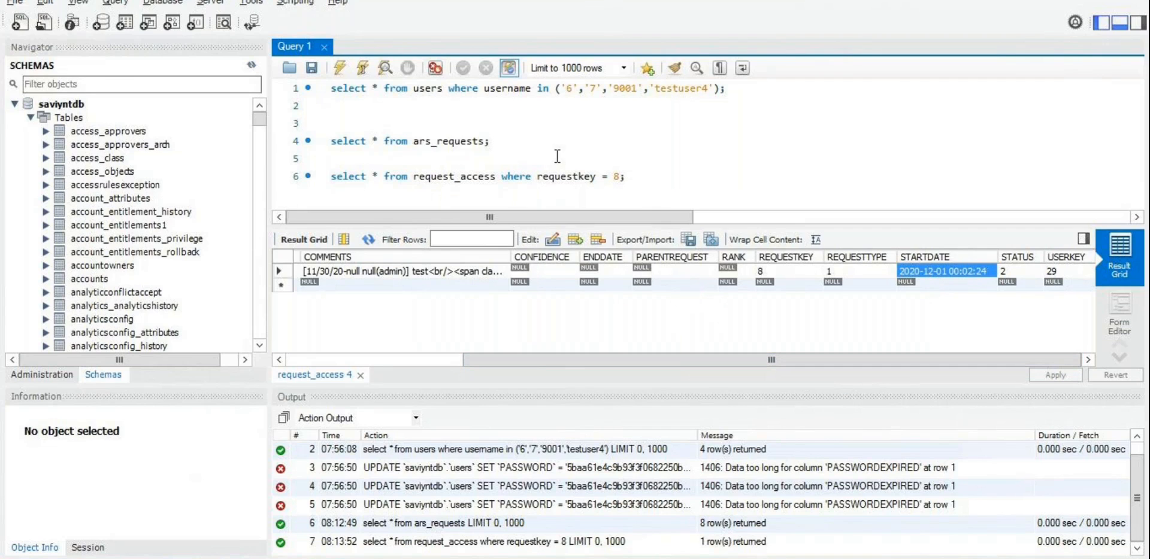
triple_click(471, 144)
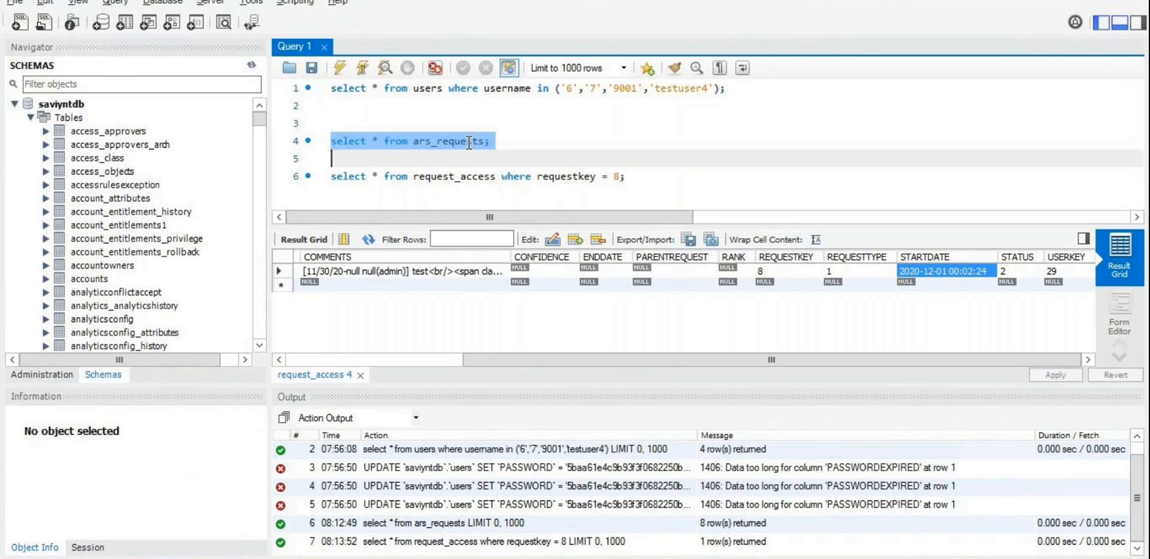
left_click(1001, 290)
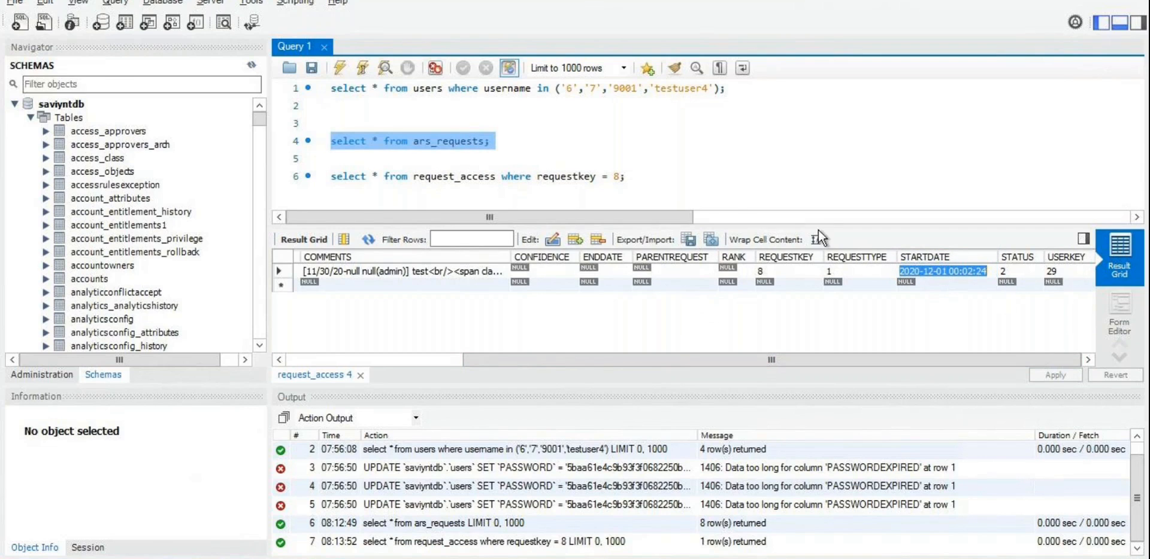
left_click(672, 182)
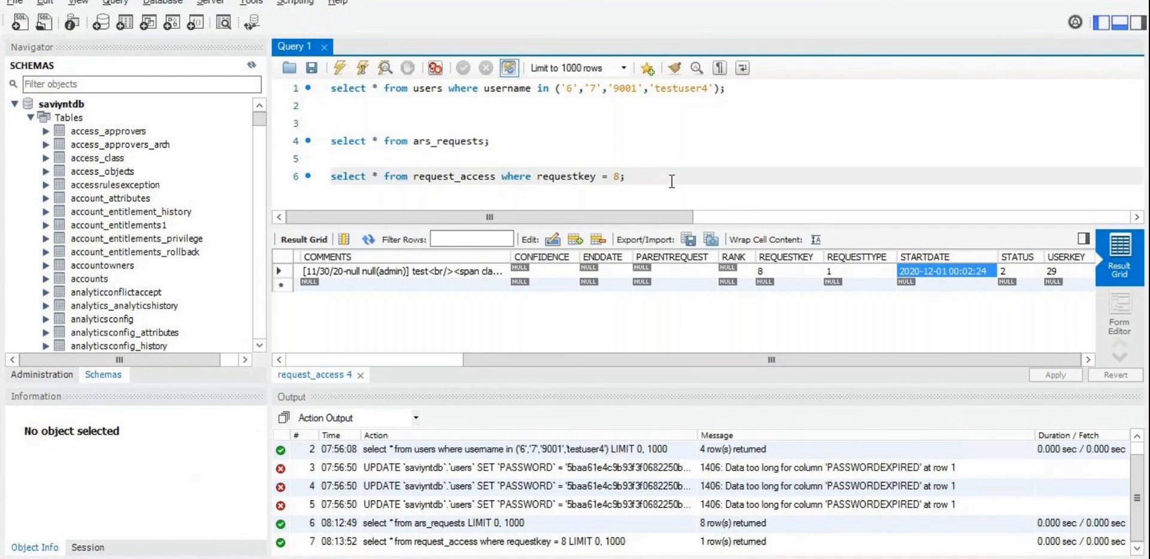
type("#")
key("ctrl+v")
triple_click(455, 143)
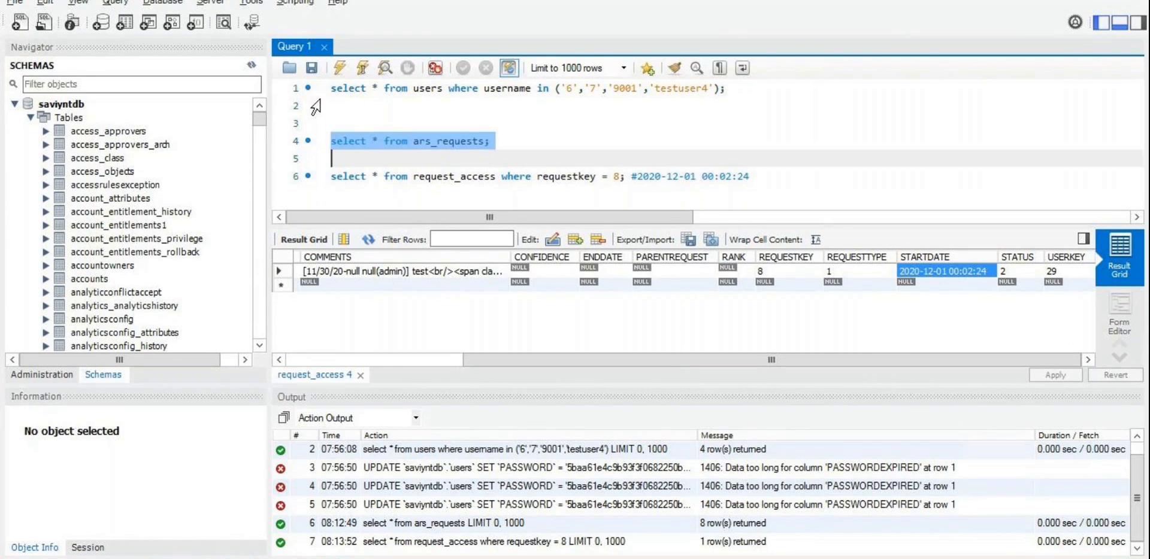
left_click(334, 70)
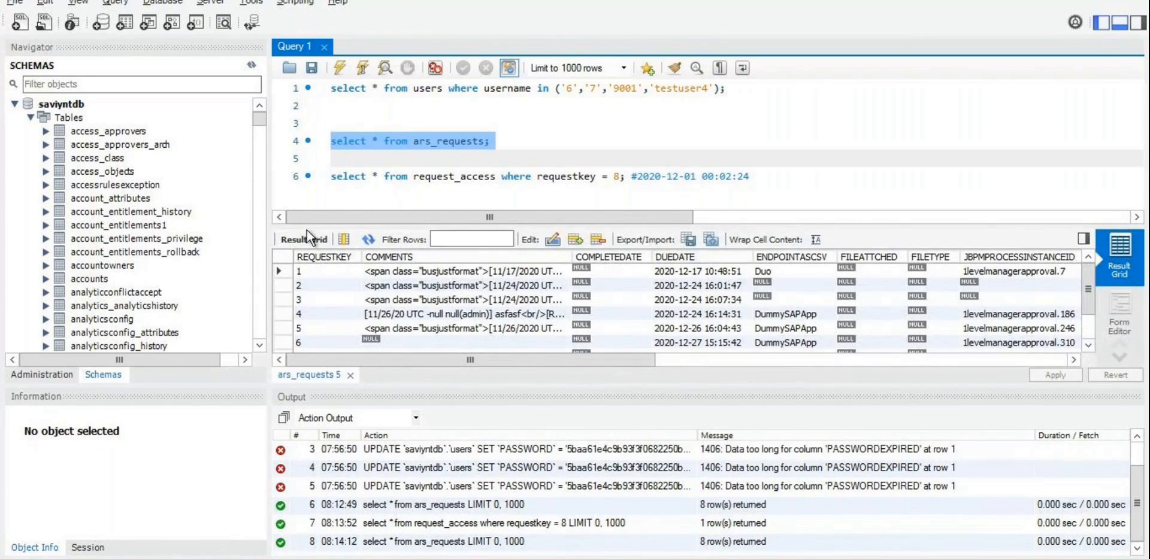
Step: Sort the ars_requests results by REQUESTKEY in reverse and scroll through the newest request's columns
left_click(321, 260)
left_click_drag(390, 362, 704, 383)
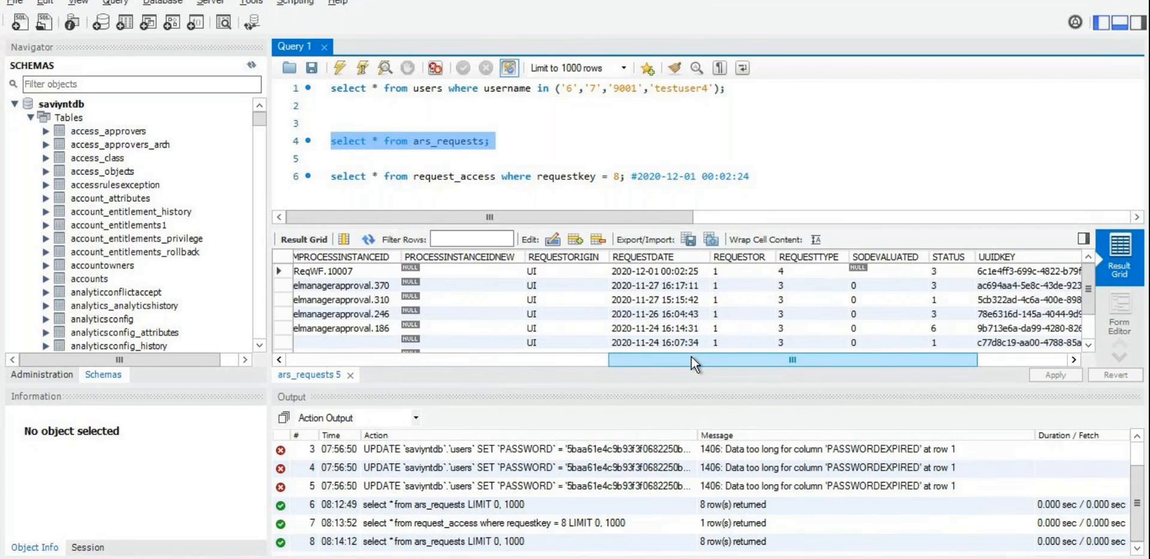
left_click_drag(688, 358, 782, 368)
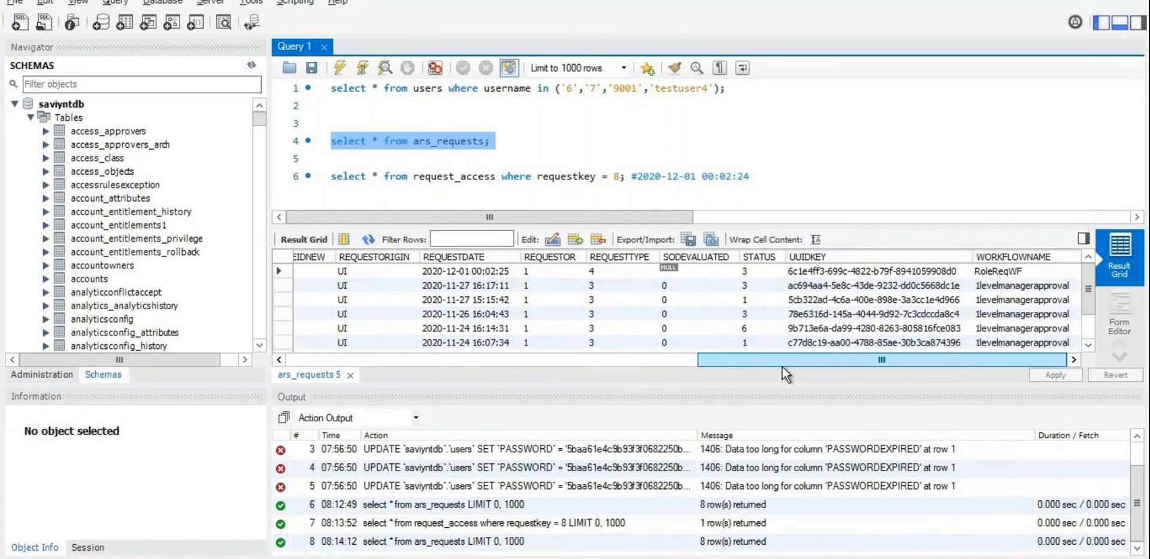
left_click_drag(777, 367, 367, 364)
mouse_move(225, 556)
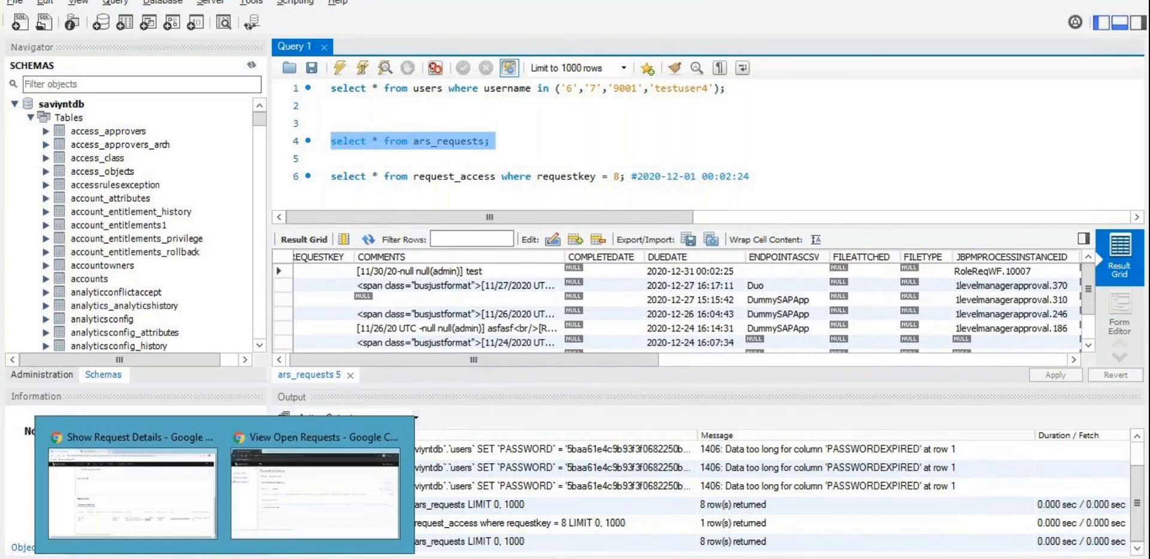
left_click(267, 497)
Step: Check the AMS Team Lead request's start date against its request date Dec 01, 2020 00:02:25
mouse_move(224, 557)
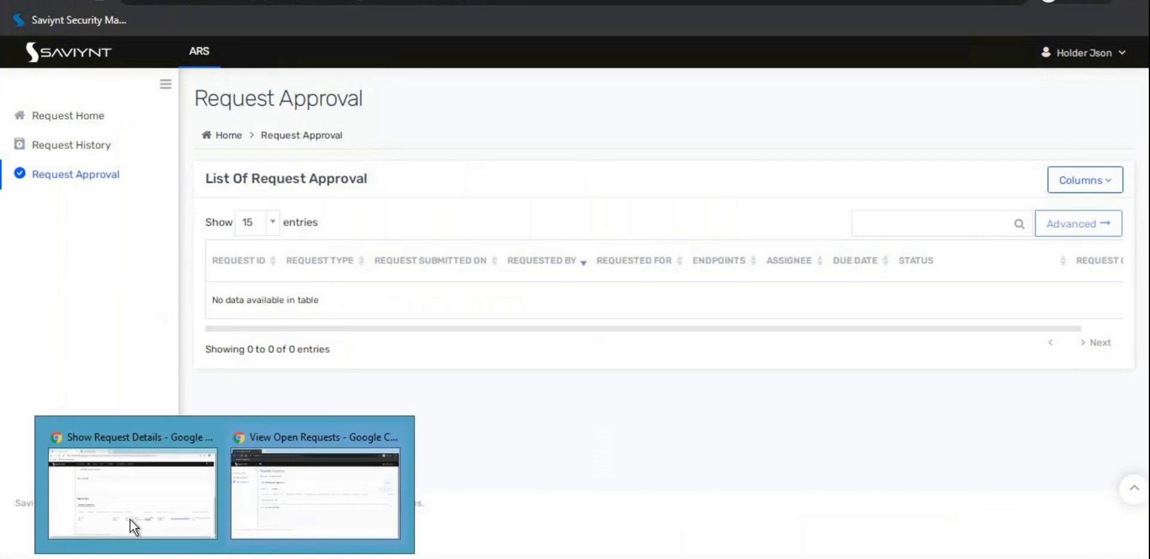
left_click(131, 520)
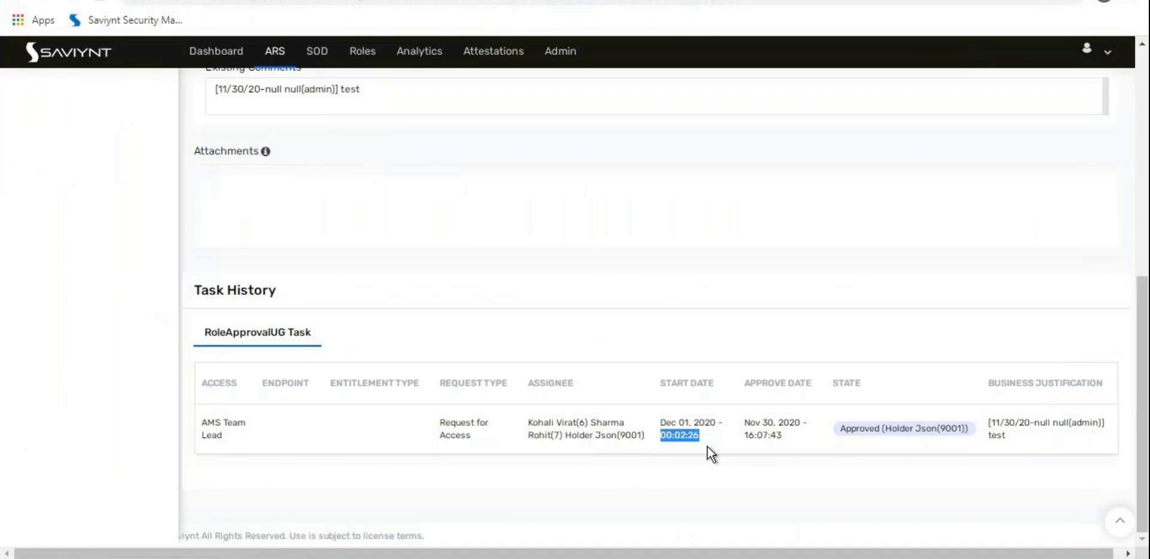
scroll(706, 447, "up", 1)
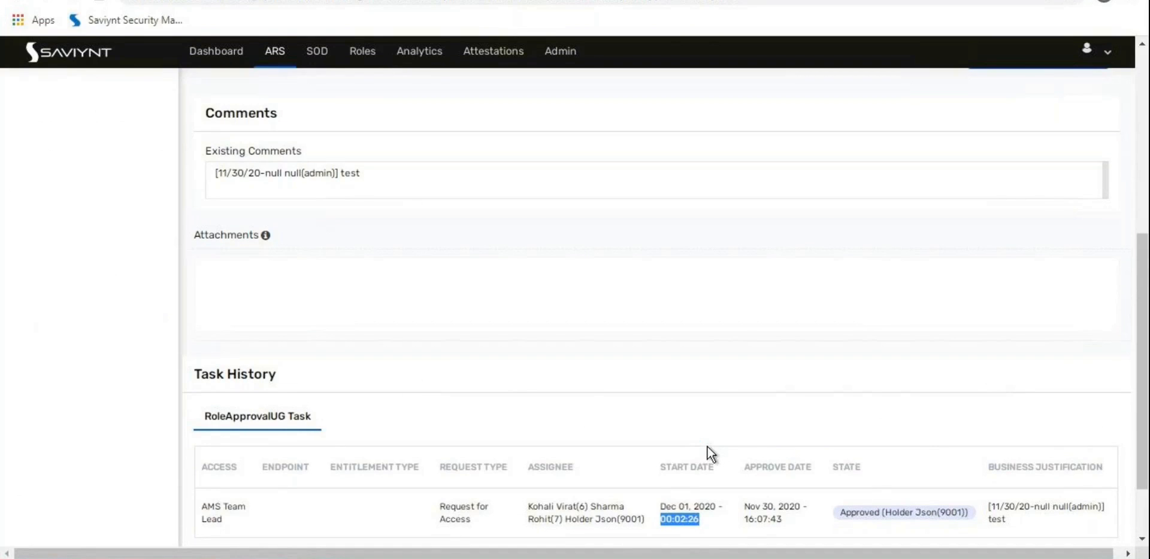
scroll(706, 446, "up", 5)
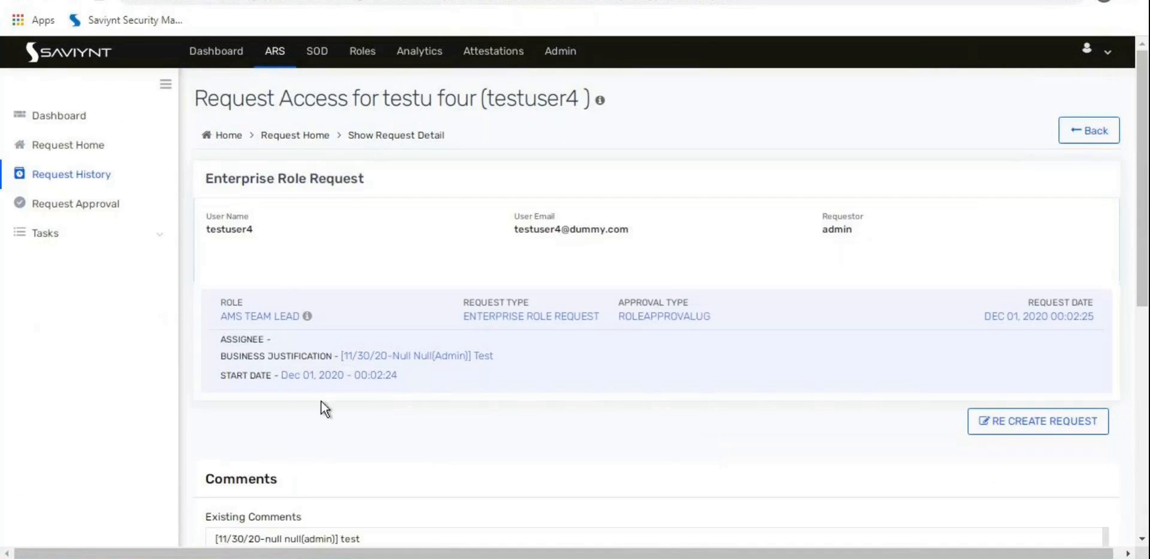
triple_click(319, 377)
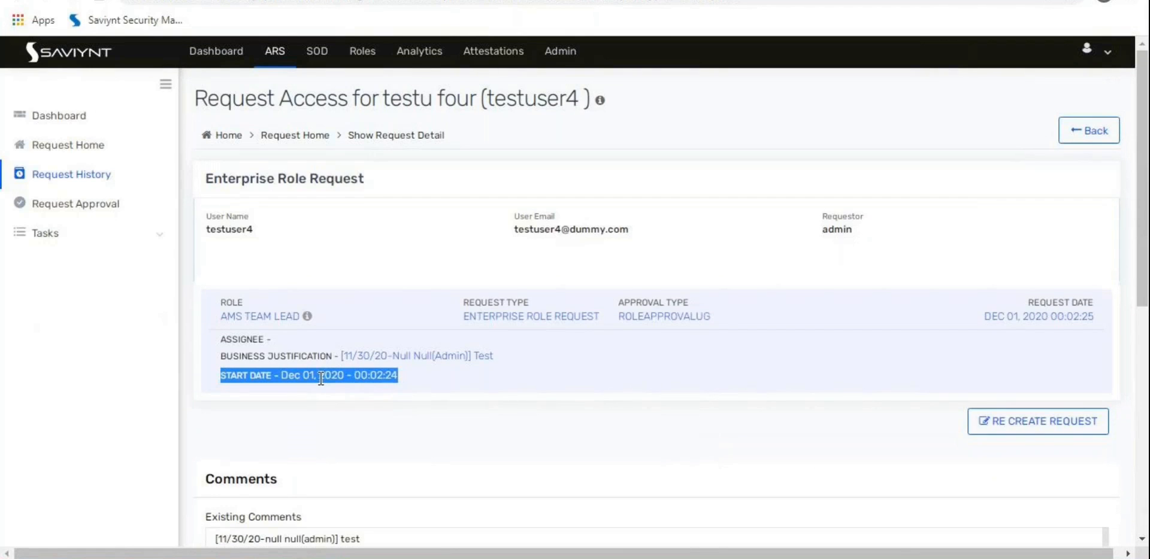
left_click(354, 430)
scroll(355, 429, "down", 5)
scroll(354, 430, "up", 5)
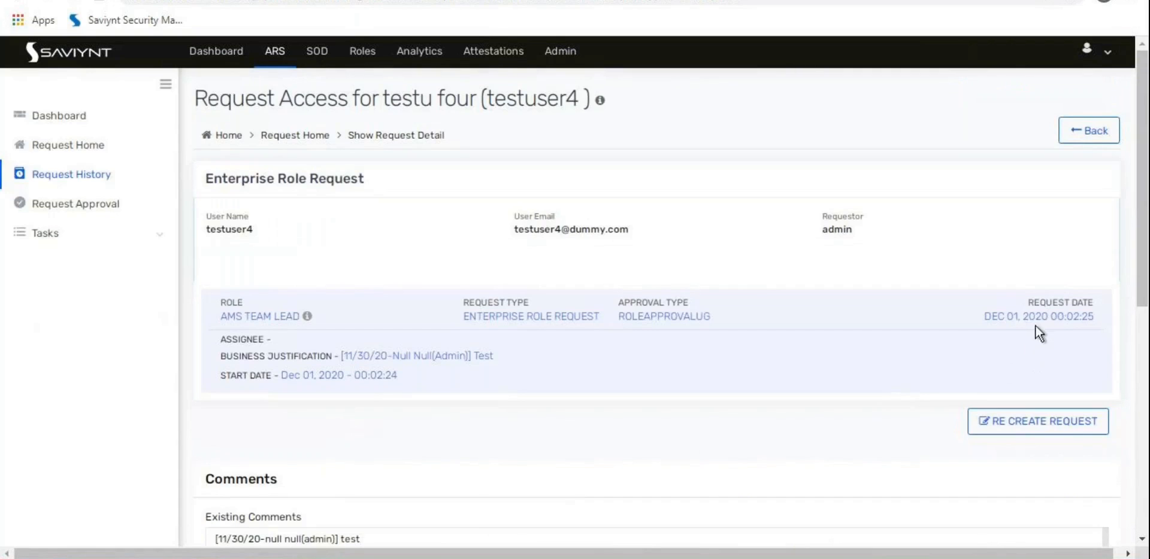
triple_click(1021, 317)
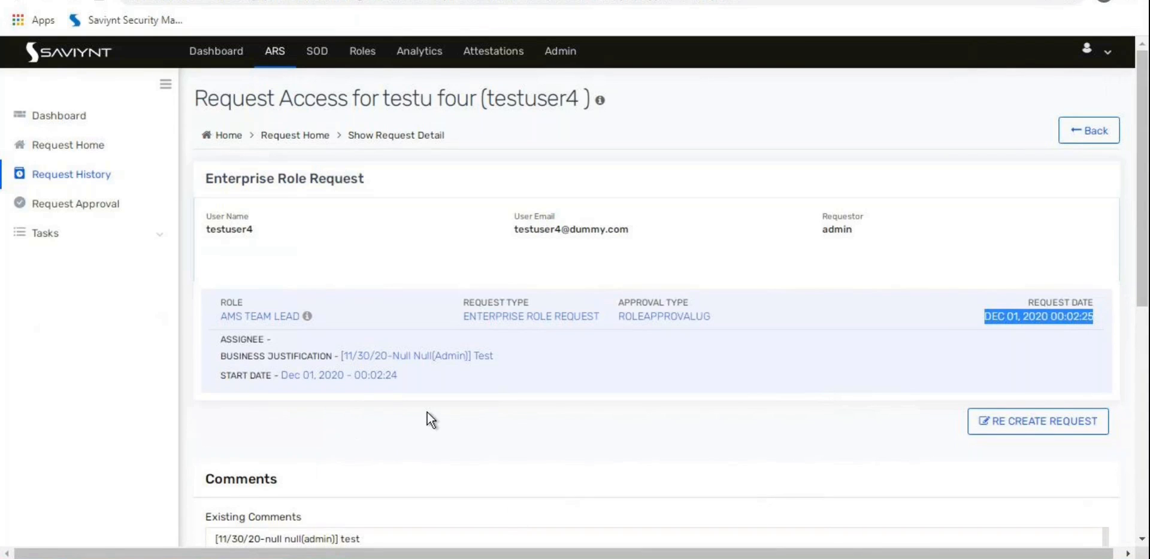
key("alt+Tab")
key("alt+Tab")
key("alt+Tab")
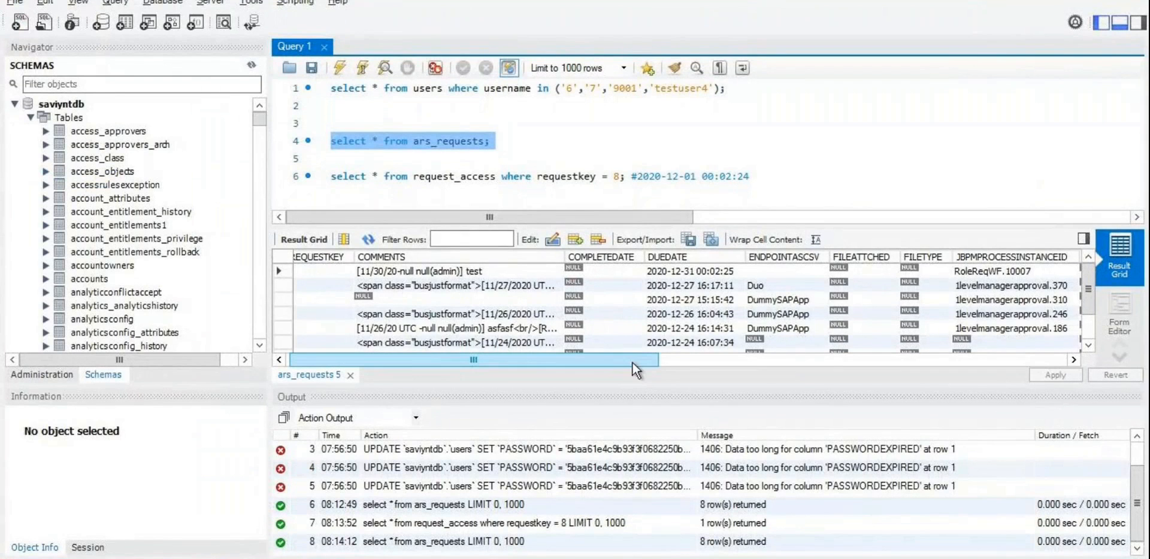
left_click_drag(659, 365, 965, 359)
left_click(597, 288)
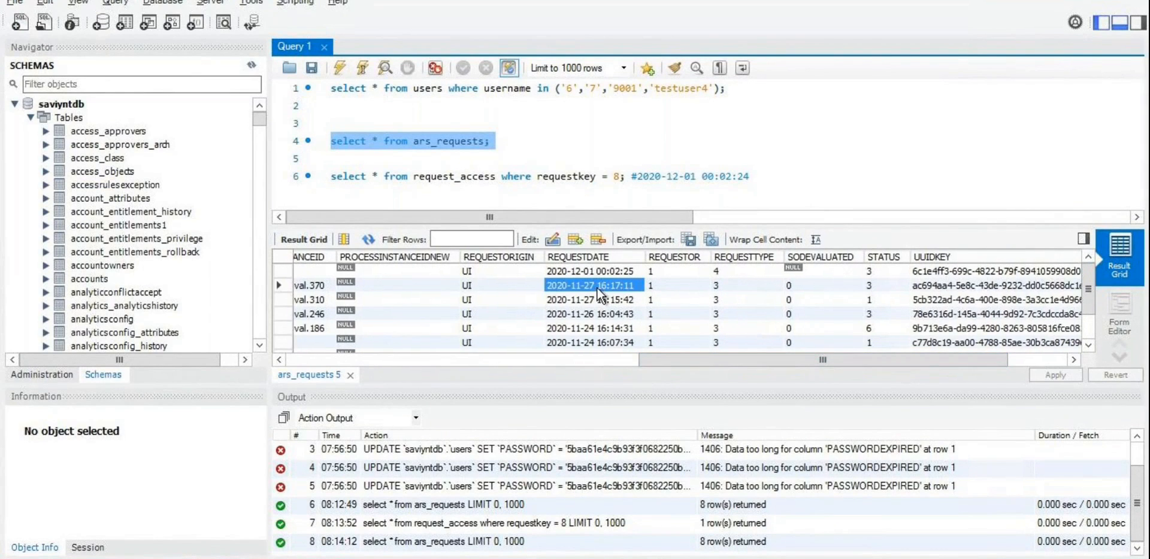
left_click(590, 271)
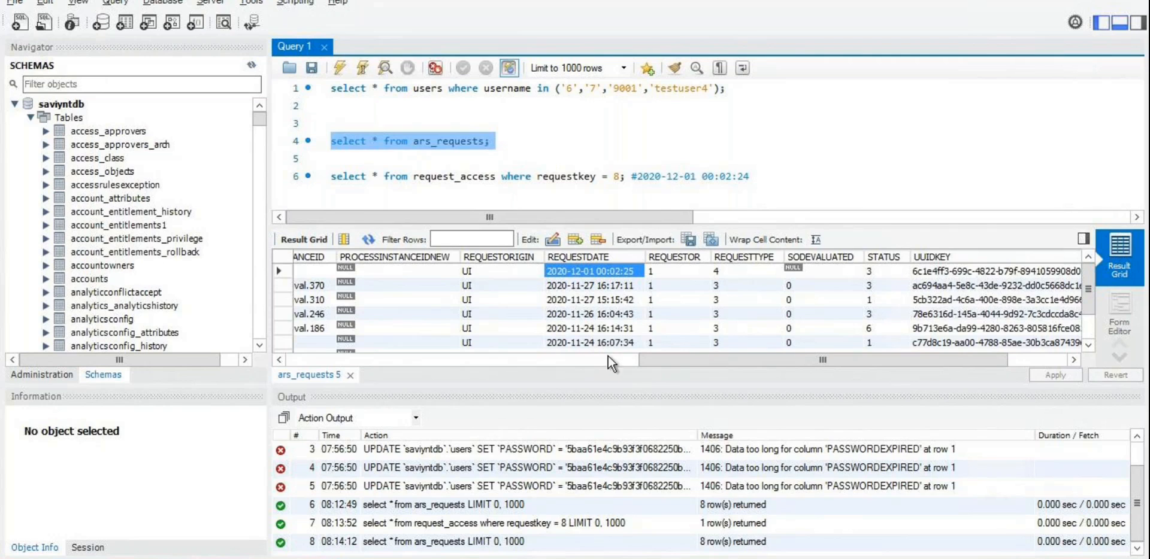
key("alt+Tab")
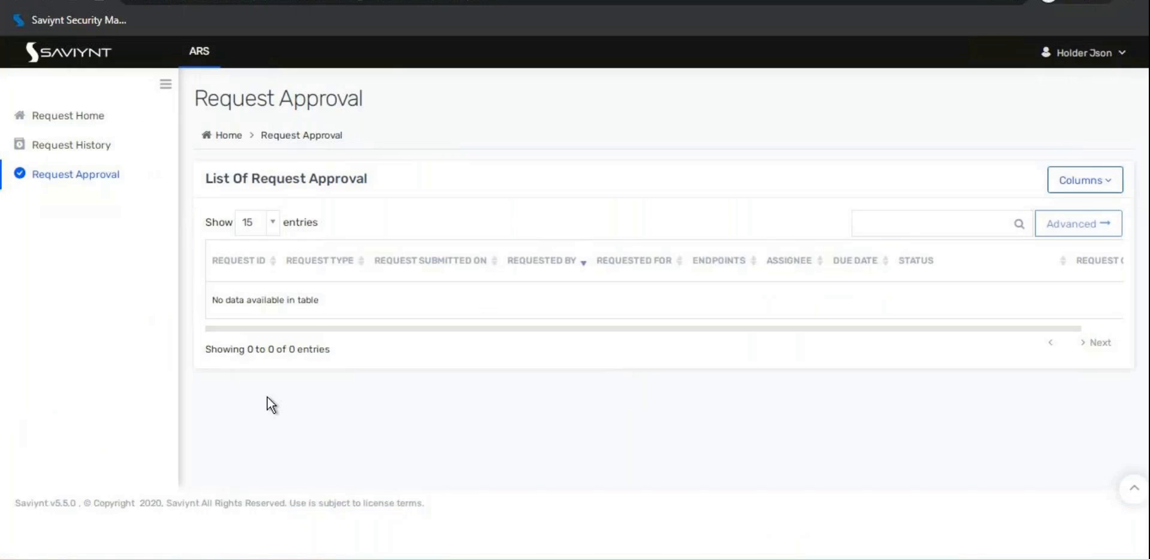
key("alt+Tab")
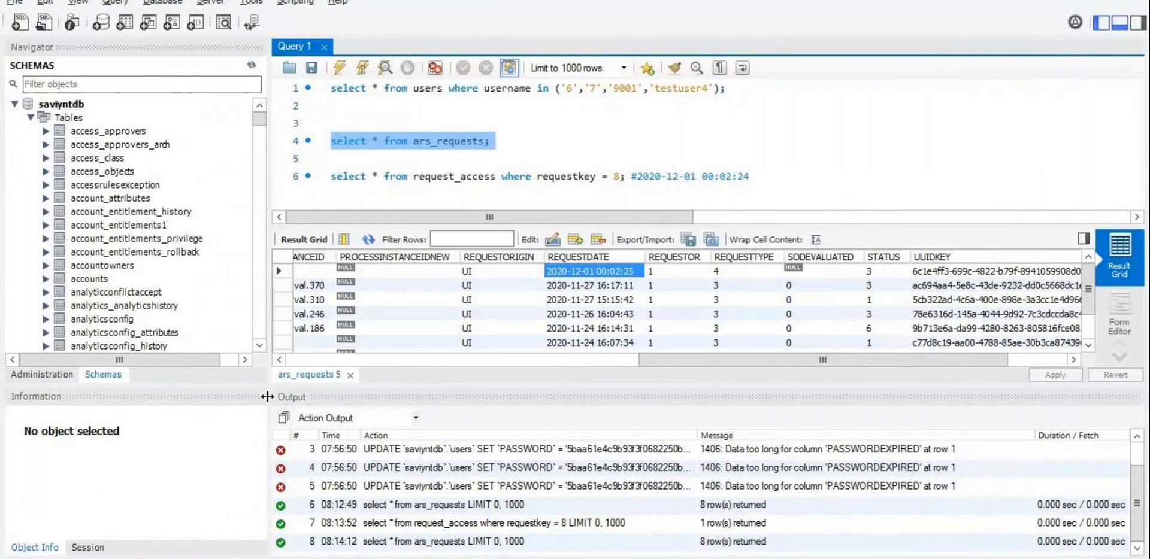
key("alt+Tab")
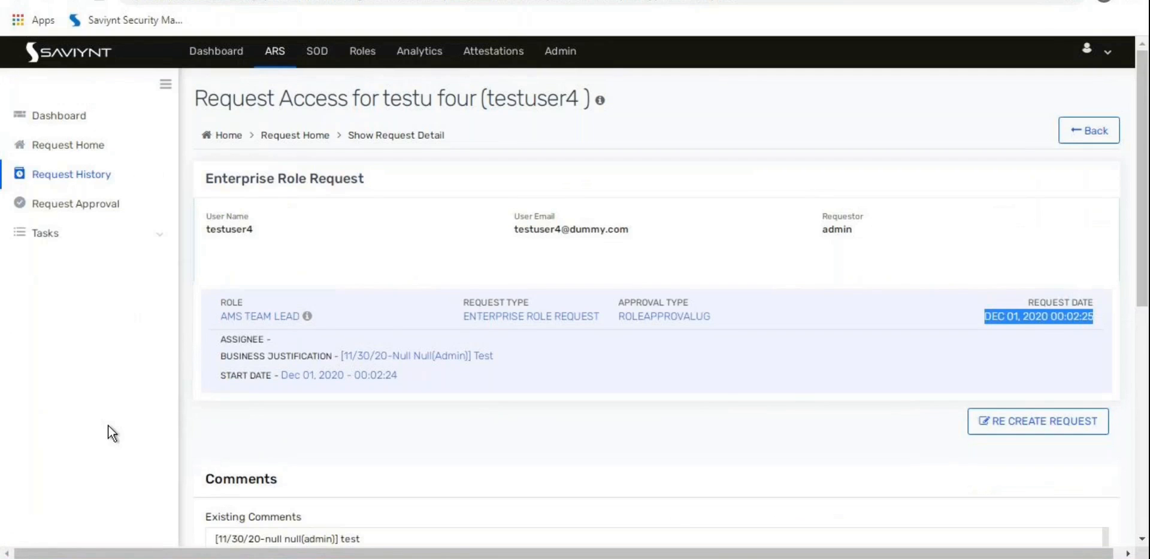
Step: Read the approval task's start date Dec 01, 2020 - 00:02:26, then go back to Request Home
scroll(109, 425, "down", 7)
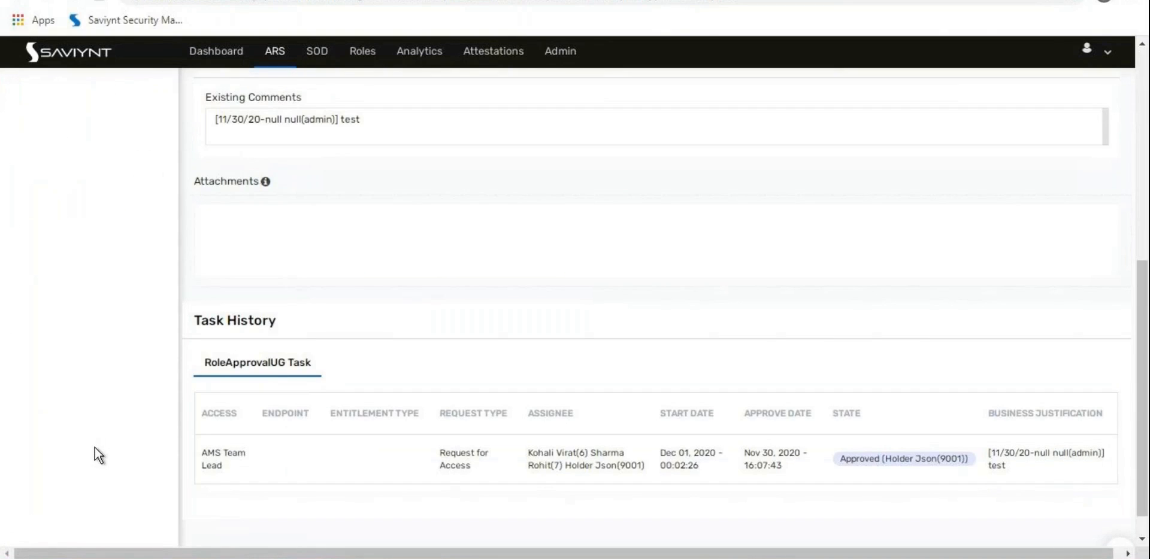
scroll(107, 445, "down", 1)
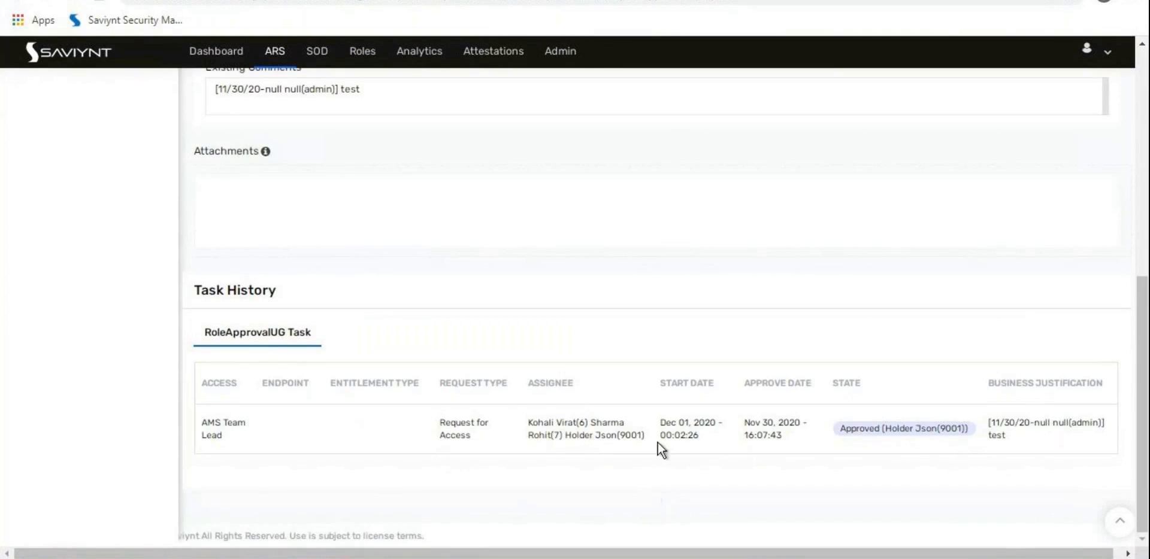
left_click_drag(660, 422, 692, 432)
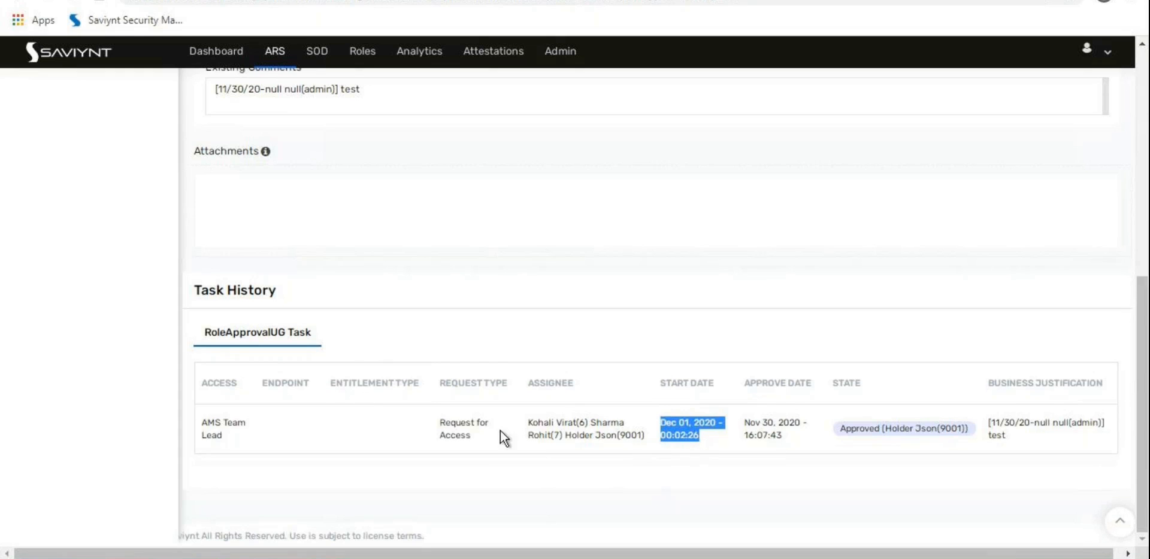
left_click(679, 428)
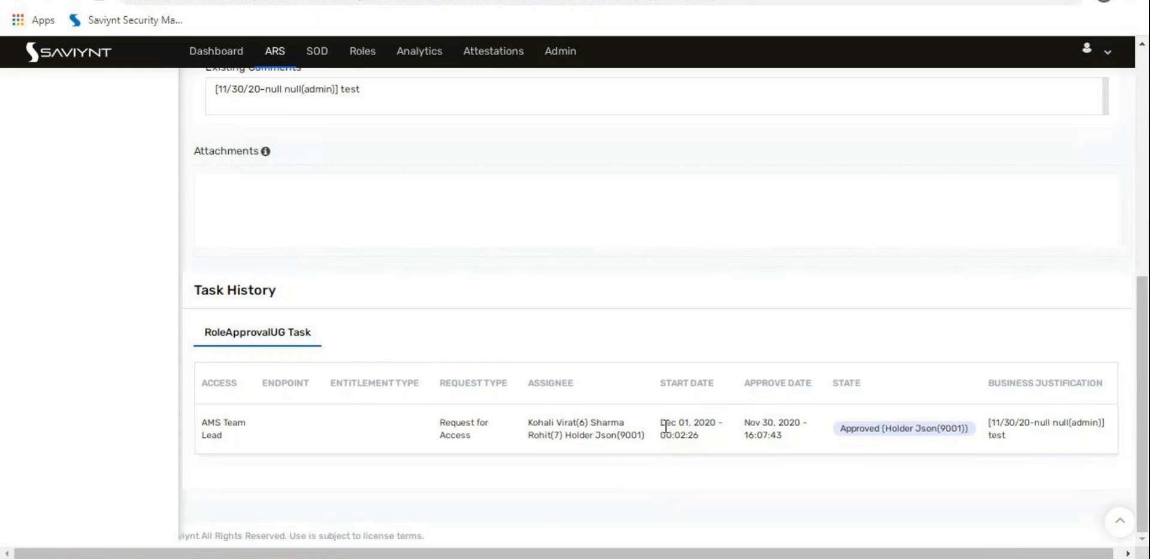
left_click_drag(661, 422, 705, 437)
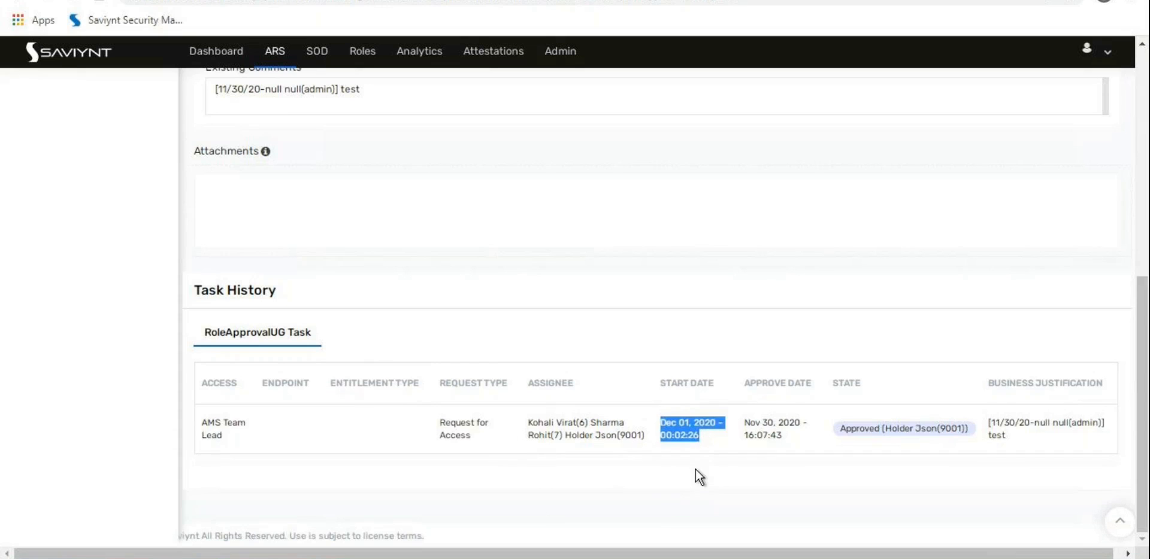
left_click(683, 450)
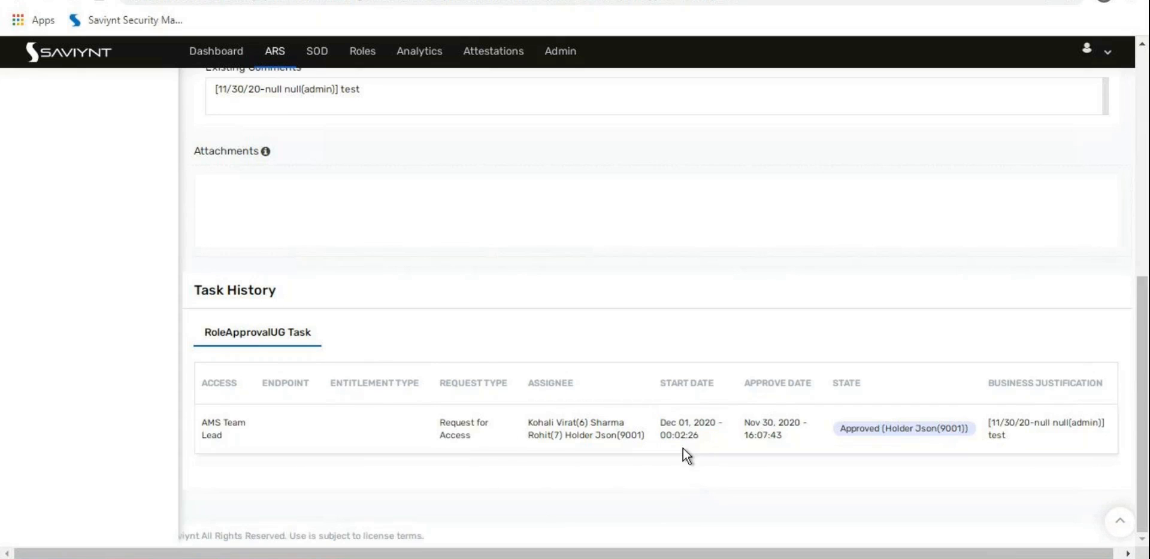
triple_click(686, 428)
scroll(235, 411, "up", 8)
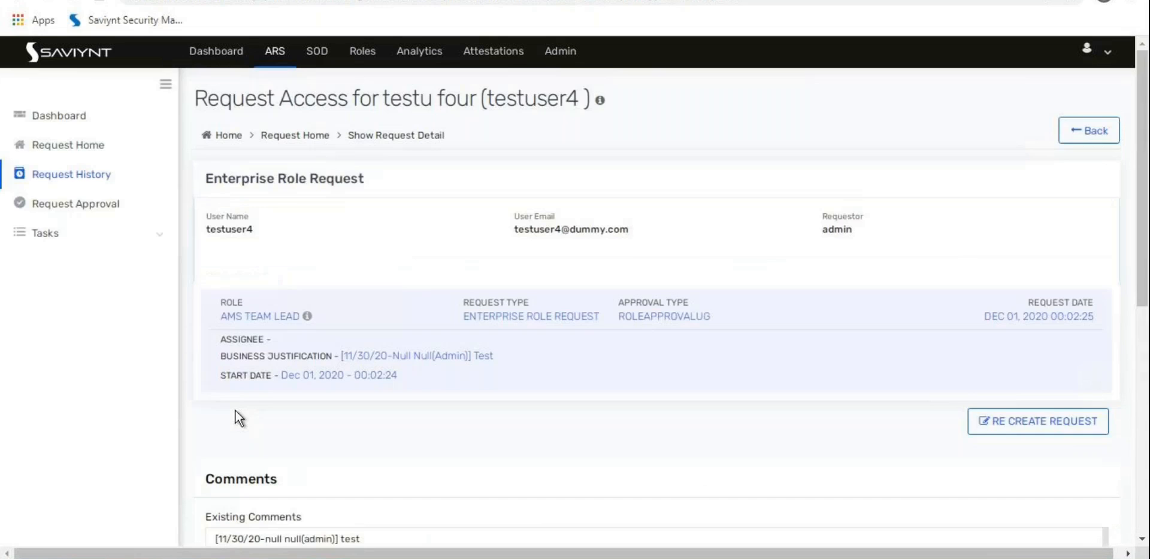
left_click(84, 146)
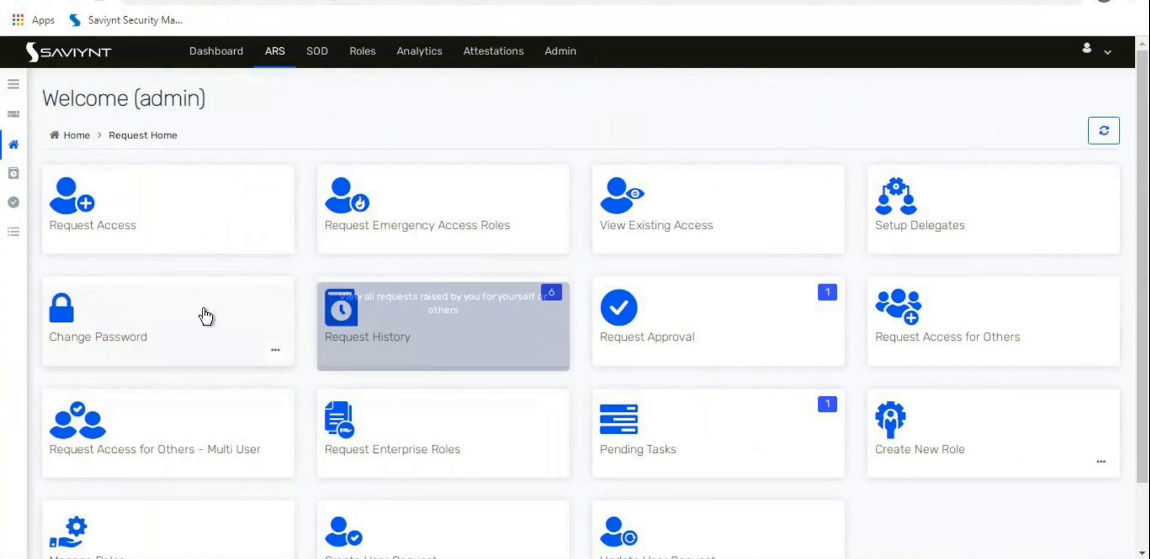
Step: Start a Request Enterprise Roles request and pick the third test user from page 2
scroll(368, 448, "down", 2)
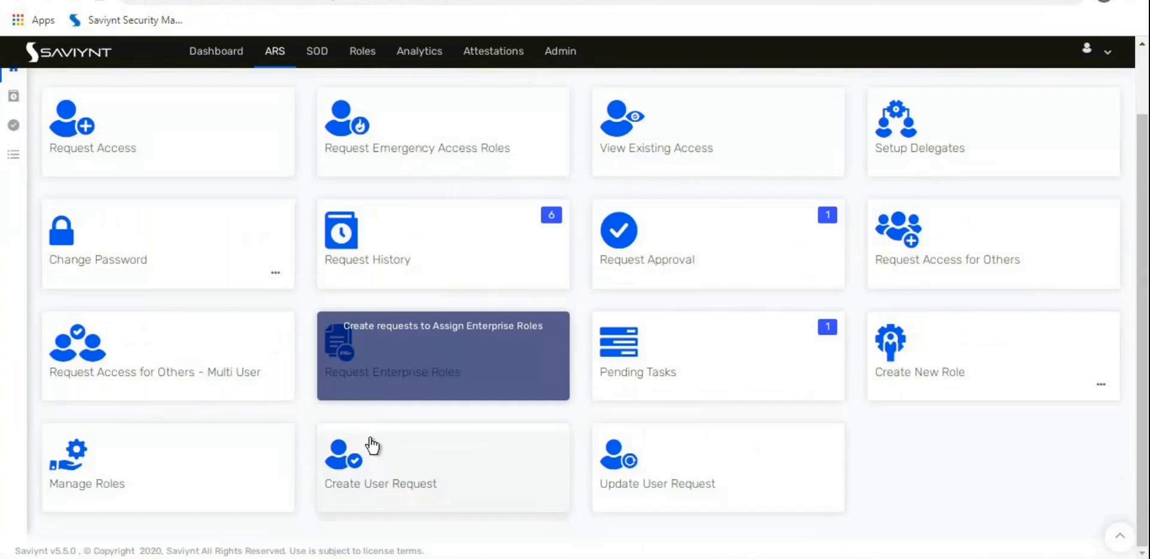
left_click(443, 367)
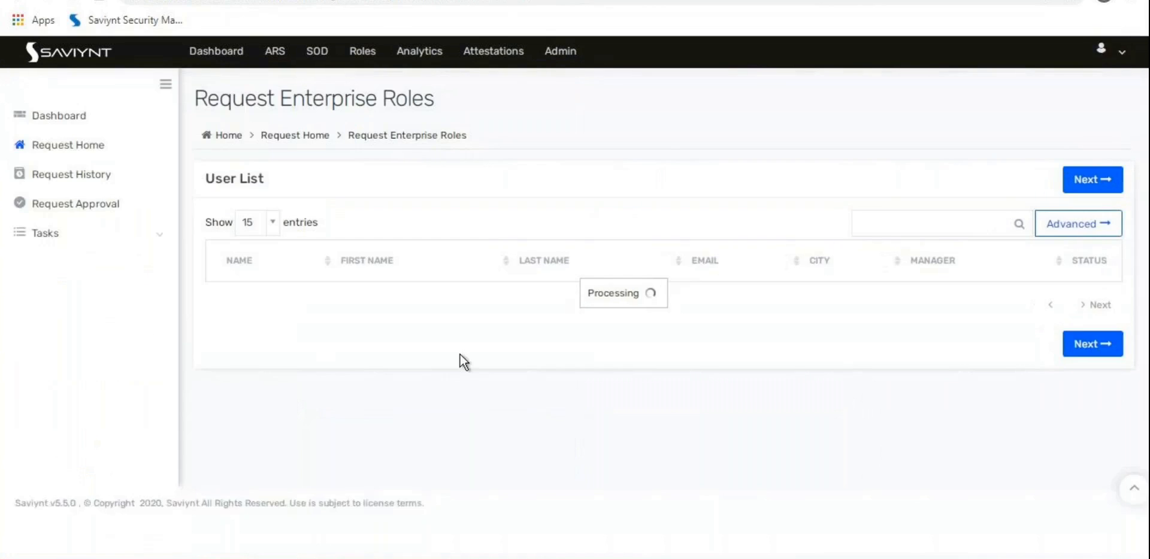
scroll(186, 386, "down", 7)
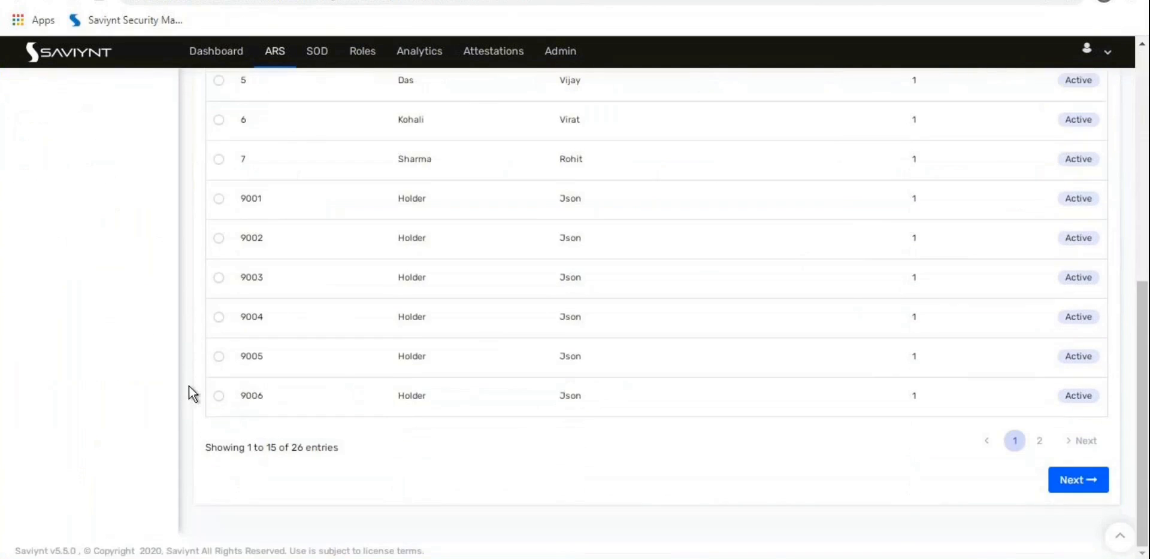
left_click(1094, 449)
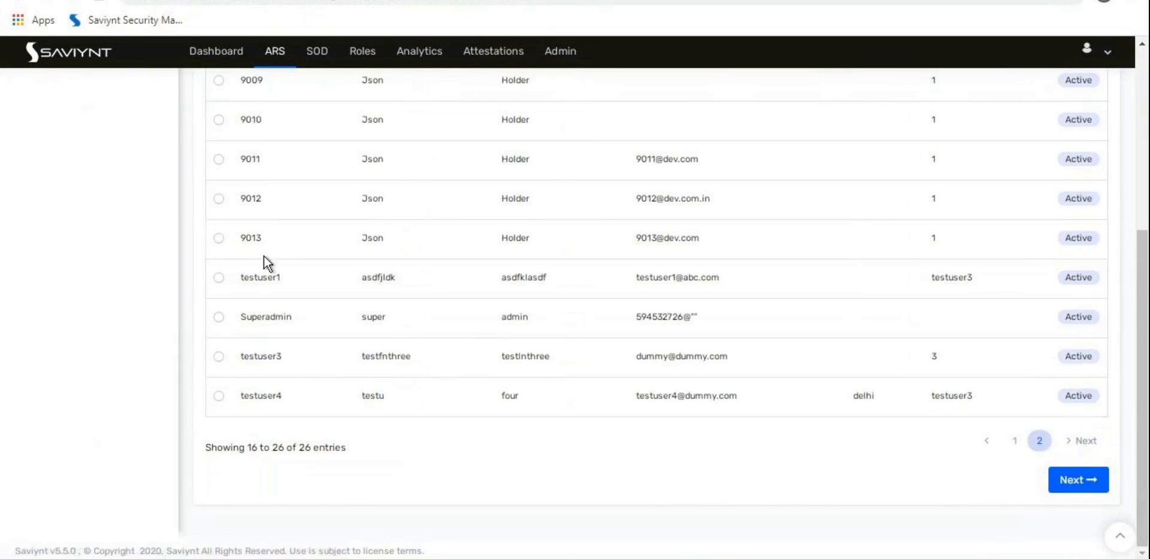
left_click(218, 357)
scroll(125, 394, "up", 7)
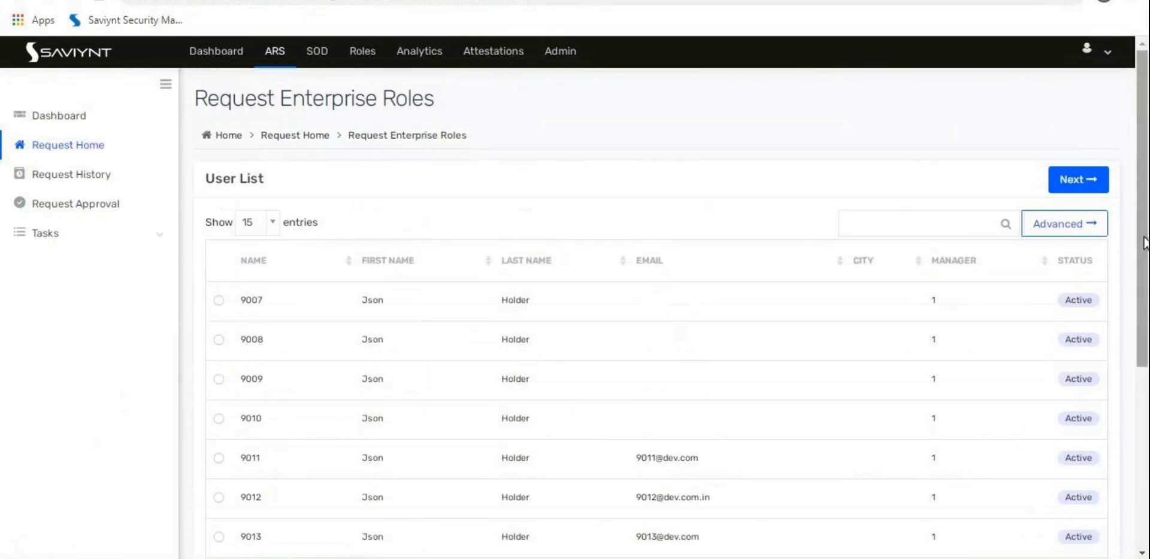
left_click(1071, 230)
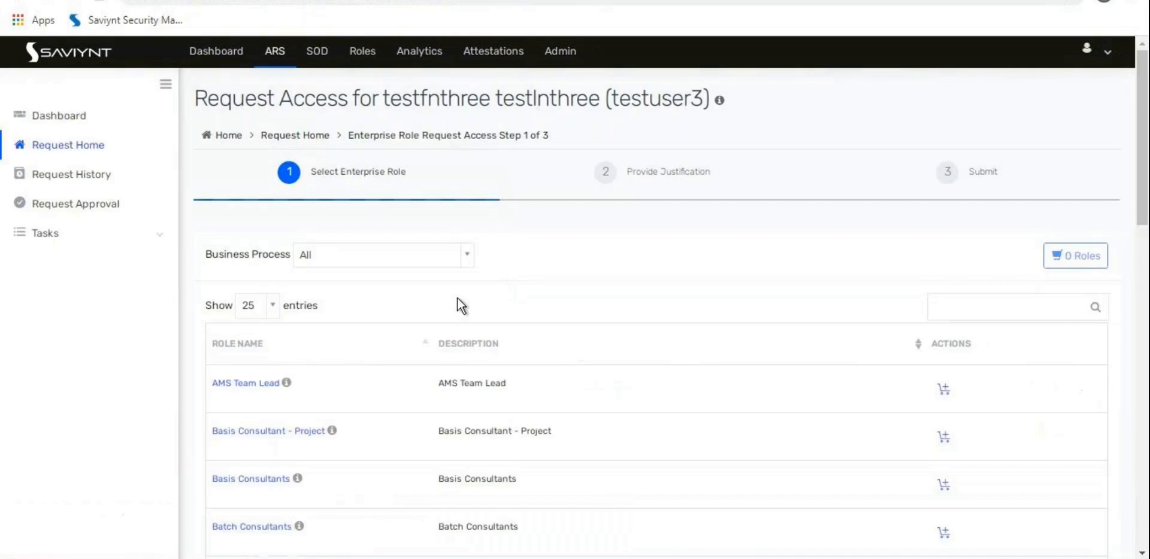
Step: Add the IT Consulting role to the cart and check out
scroll(49, 446, "down", 7)
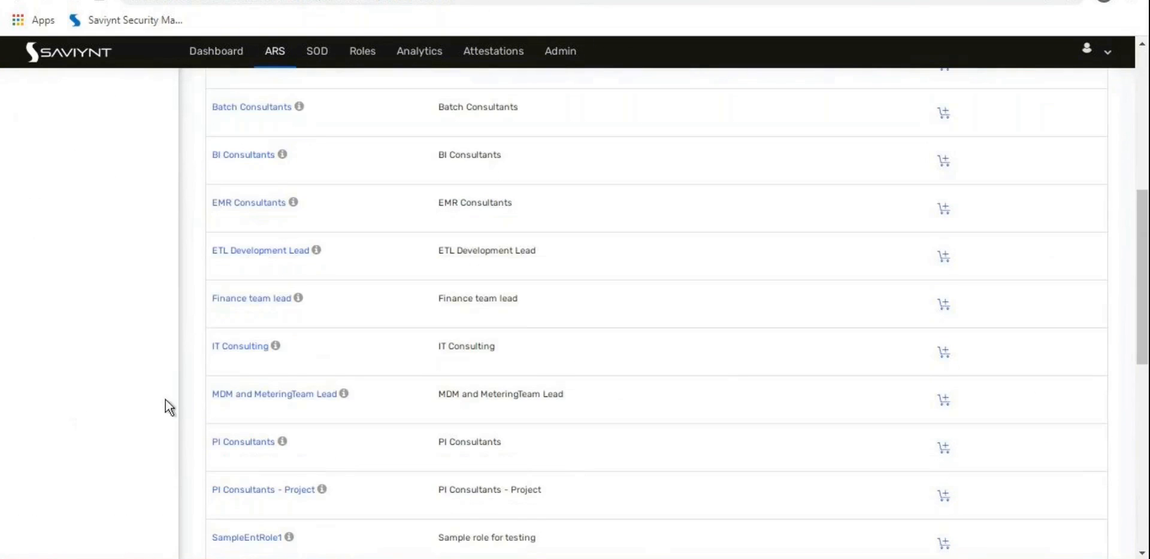
left_click(944, 353)
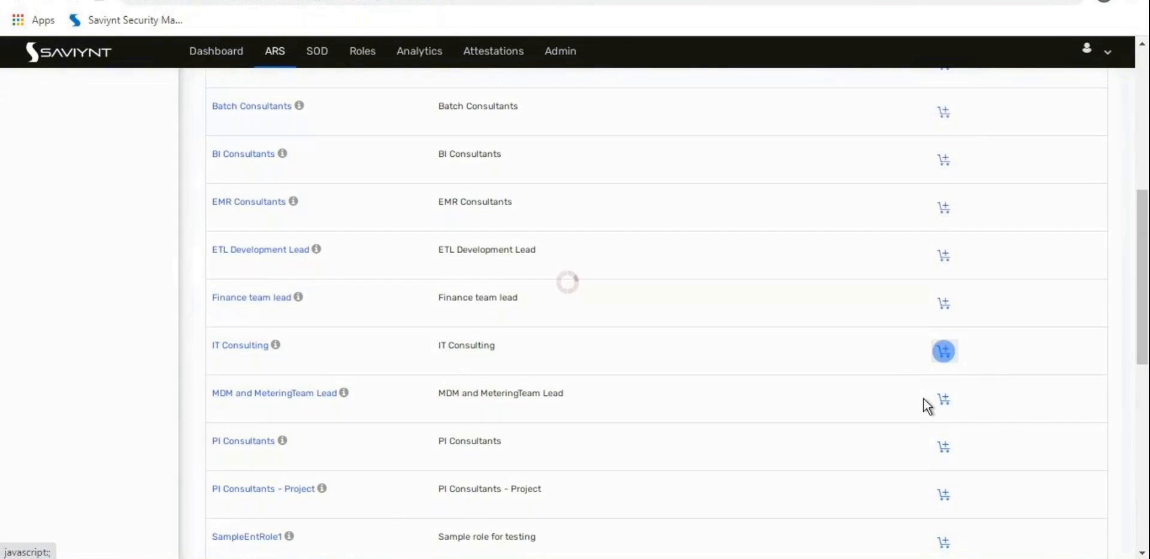
scroll(629, 327, "up", 8)
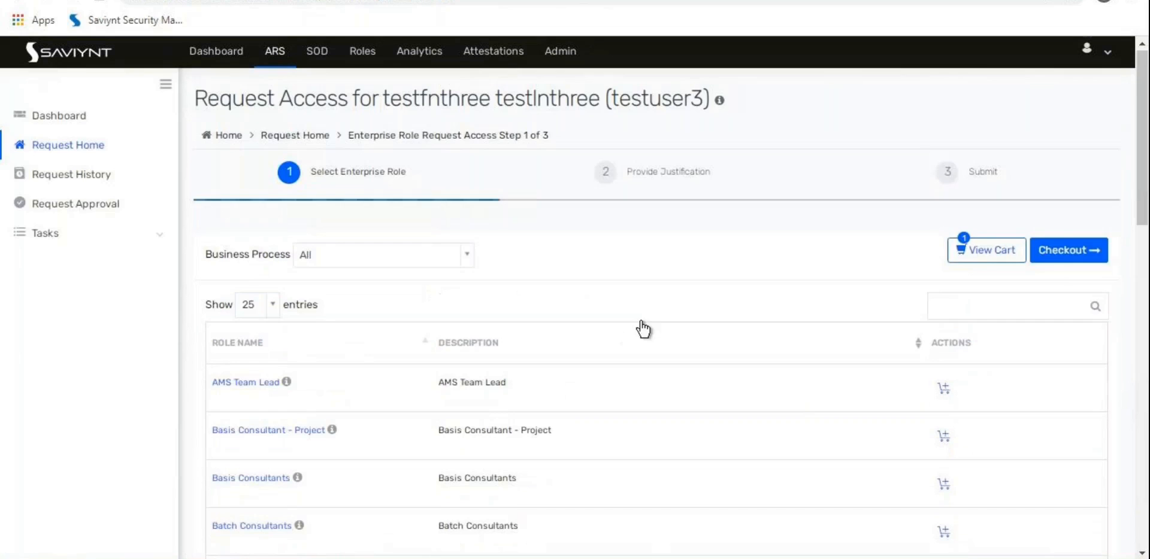
left_click(1049, 257)
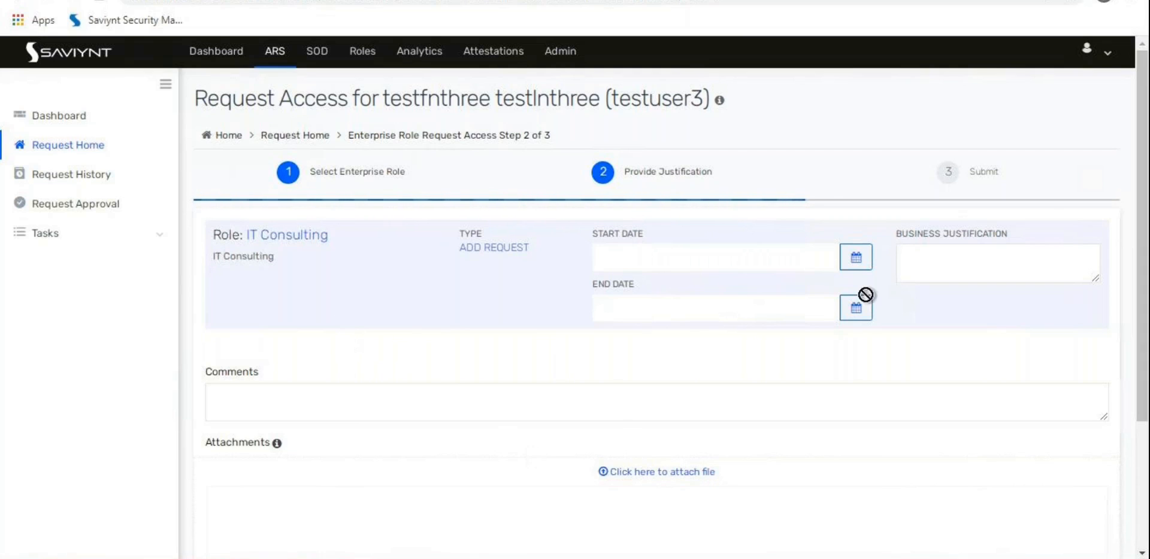
Step: Set the request window to Nov 30, 2020, from 08:20 start to 20:20 end
left_click(856, 257)
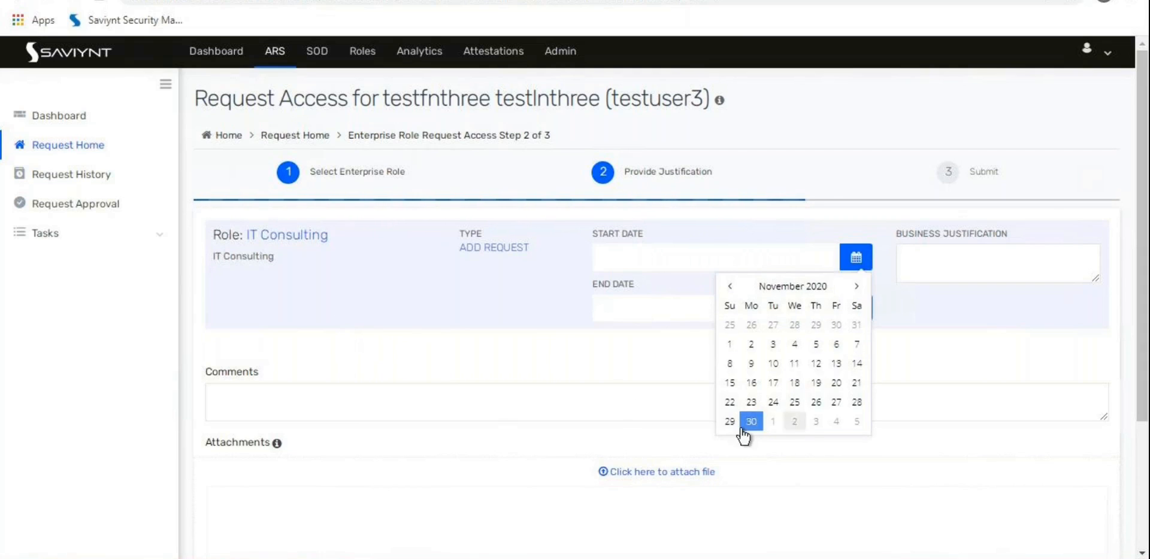
left_click(615, 240)
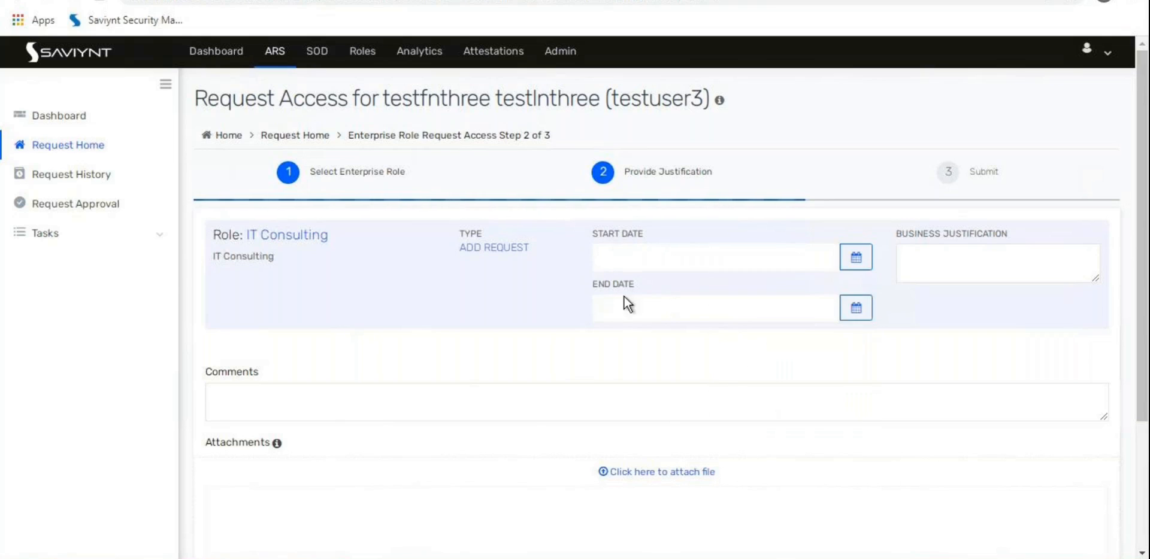
left_click(854, 260)
left_click(751, 422)
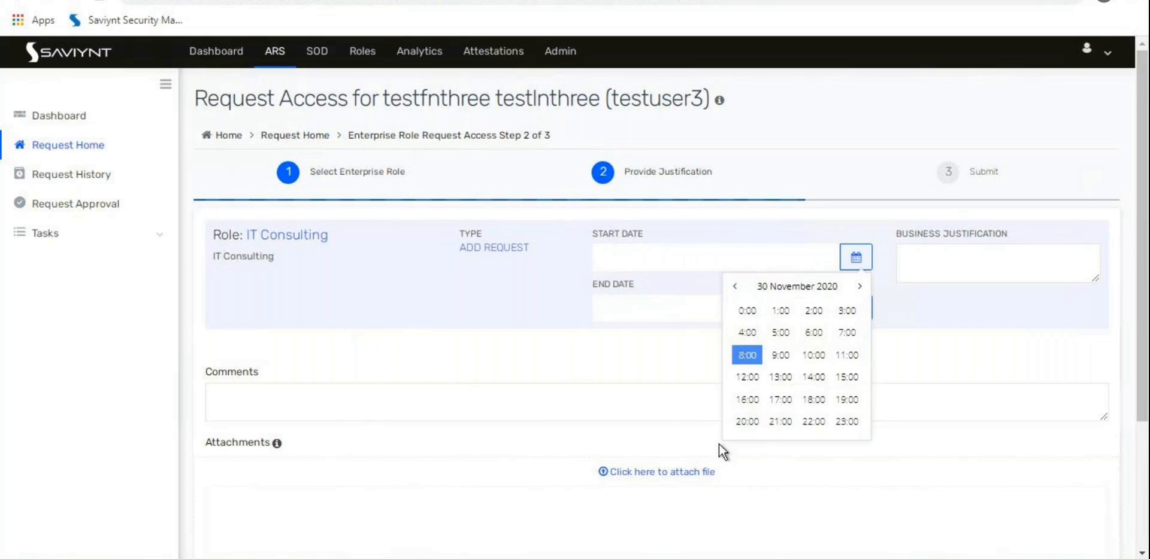
left_click(749, 356)
left_click(749, 332)
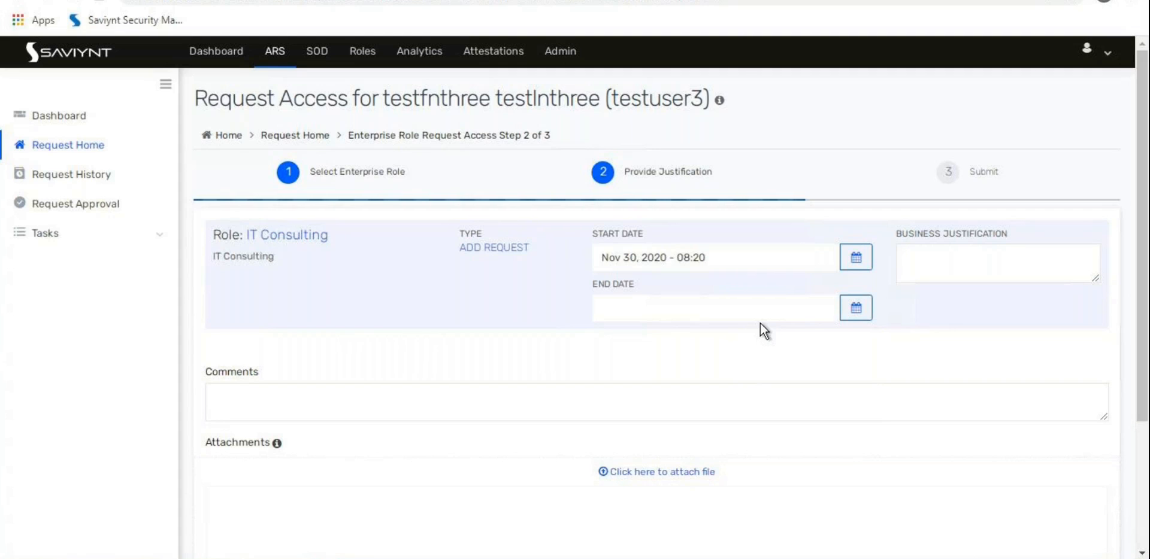
left_click(722, 308)
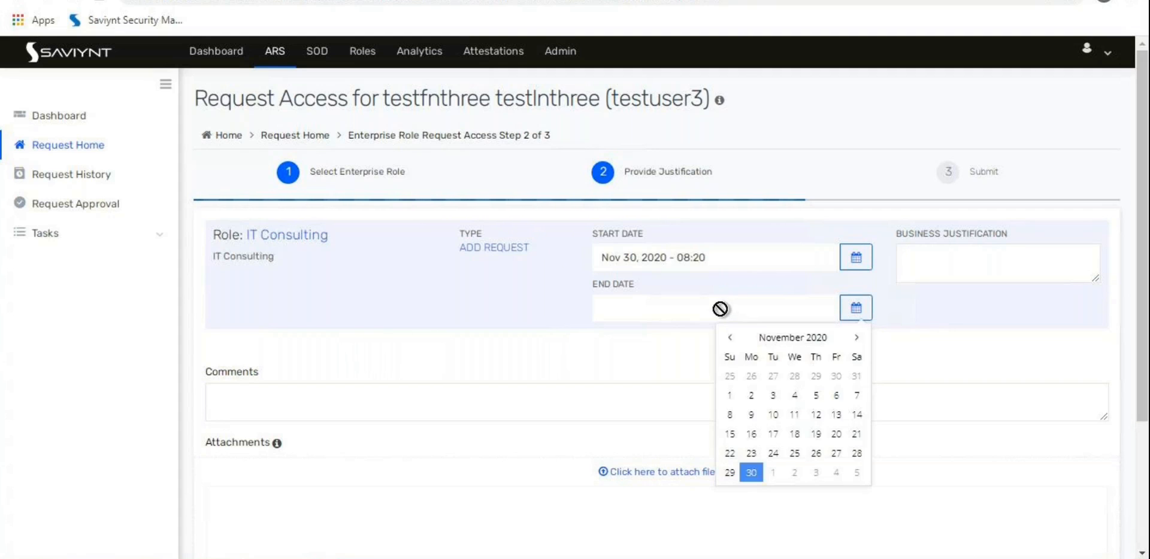
left_click(751, 476)
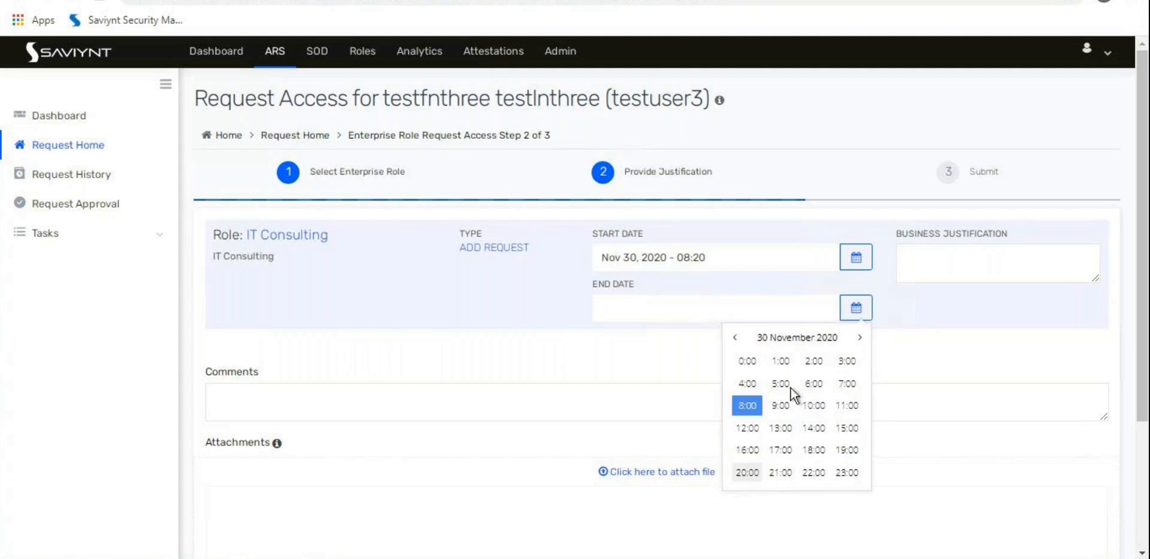
left_click(743, 474)
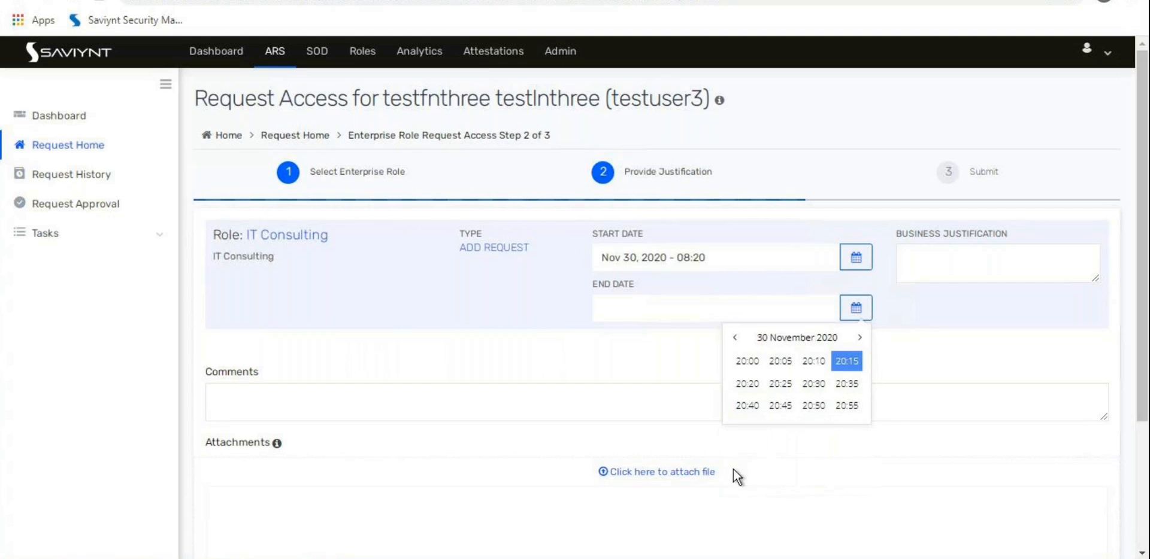
left_click(747, 384)
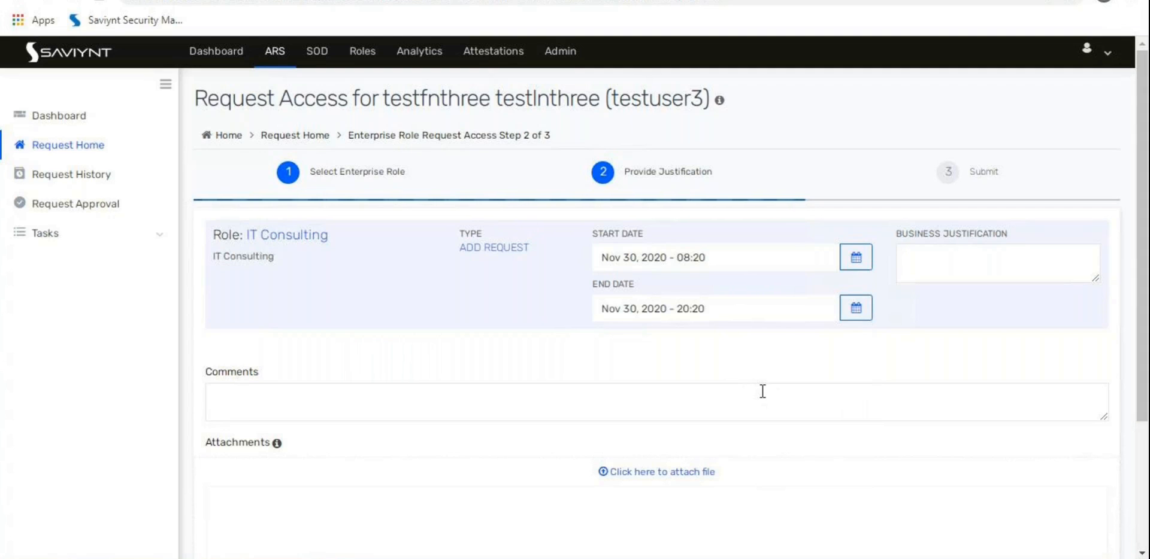
Step: Enter 'test' as both comment and business justification, then submit the request
left_click(649, 411)
type("test")
left_click(954, 271)
type("test")
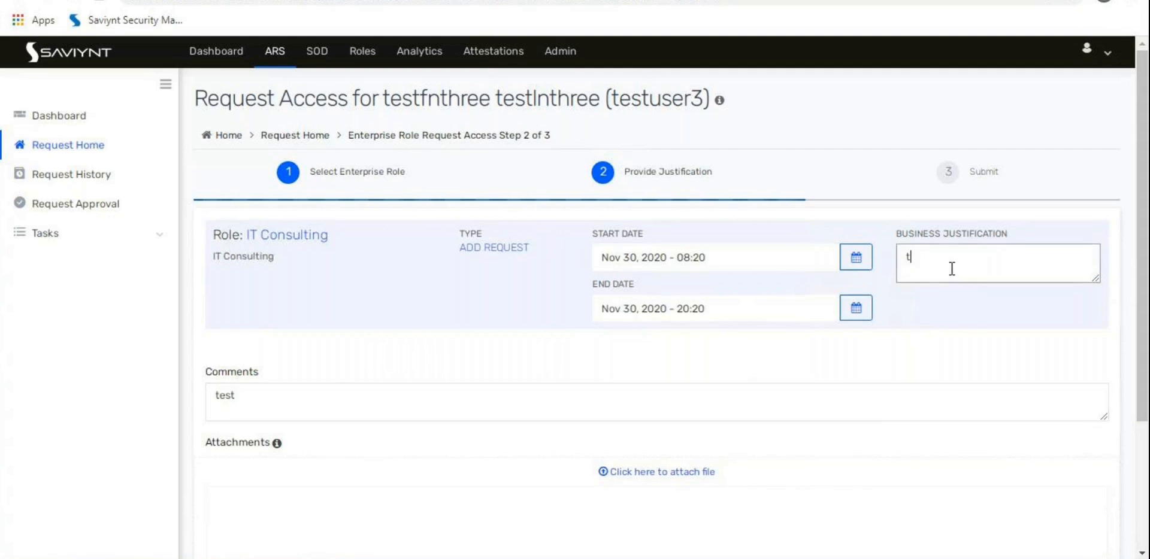
scroll(940, 340, "down", 3)
left_click(1072, 480)
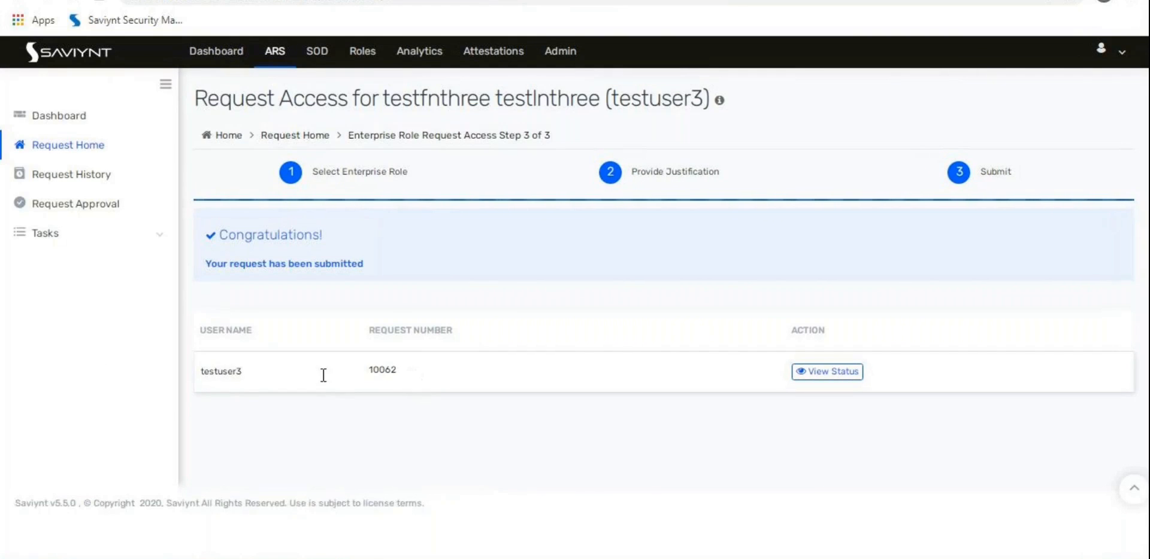
Step: Accept all of the pending IT Consulting enterprise role request and confirm the approval
left_click(76, 206)
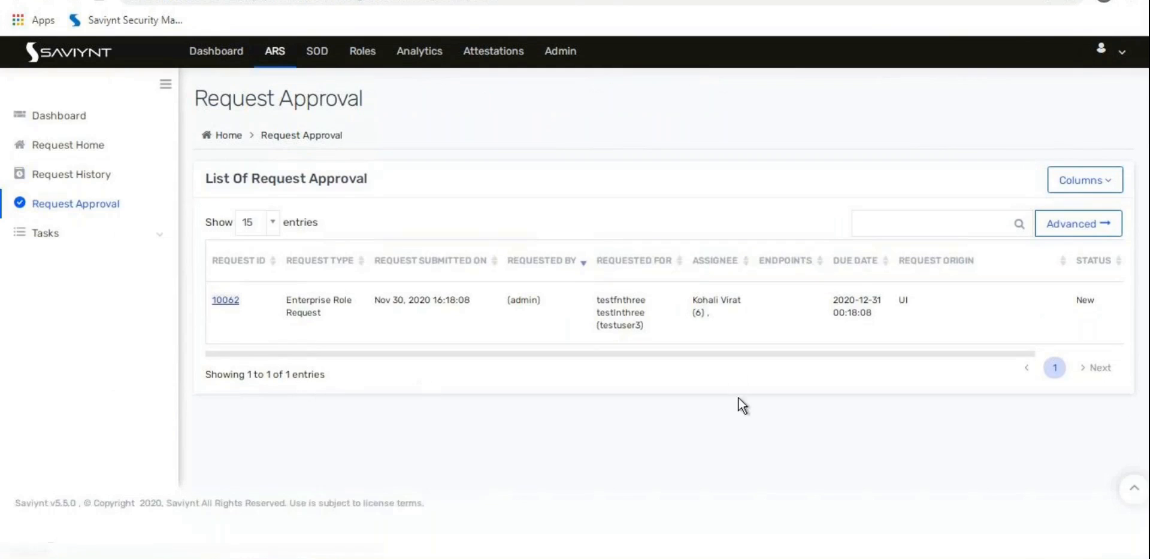
left_click(958, 455)
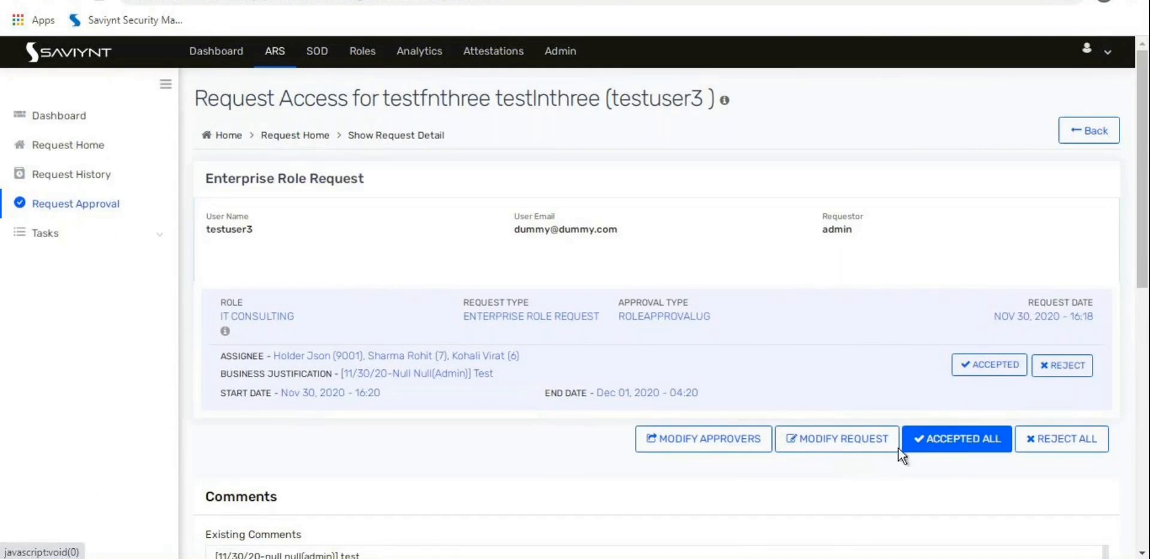
scroll(652, 359, "down", 5)
left_click(1065, 351)
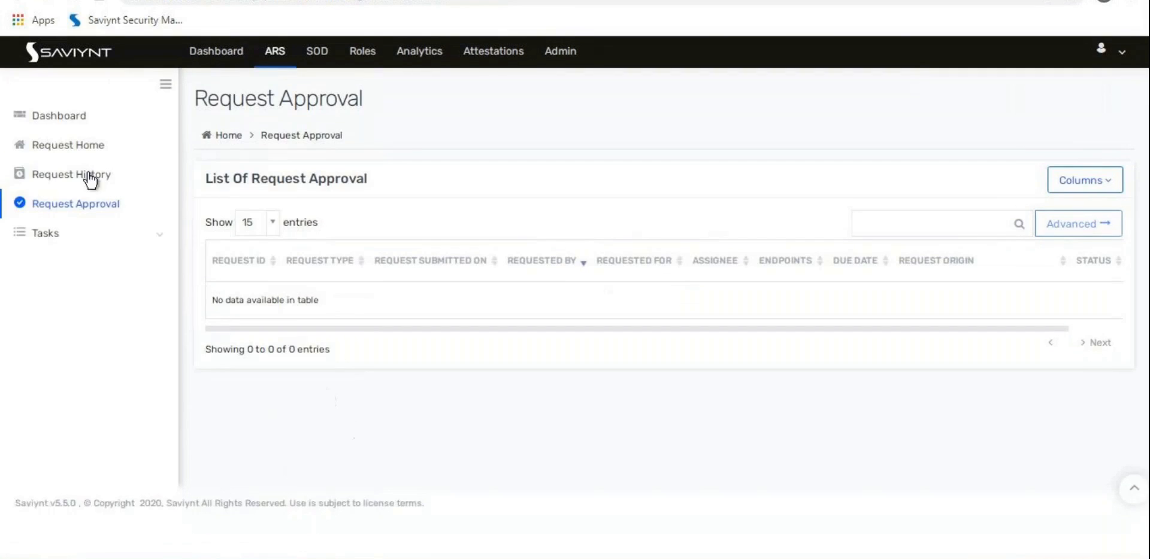
left_click(83, 179)
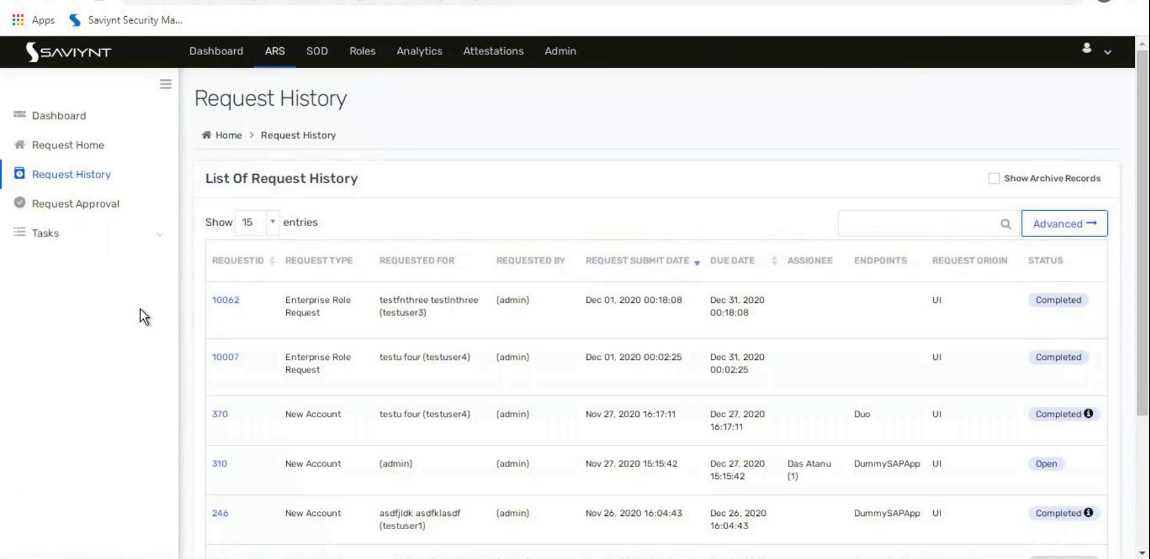
Step: Sort the request history by ID and open request 10062 to review its dates
left_click(244, 263)
left_click(228, 299)
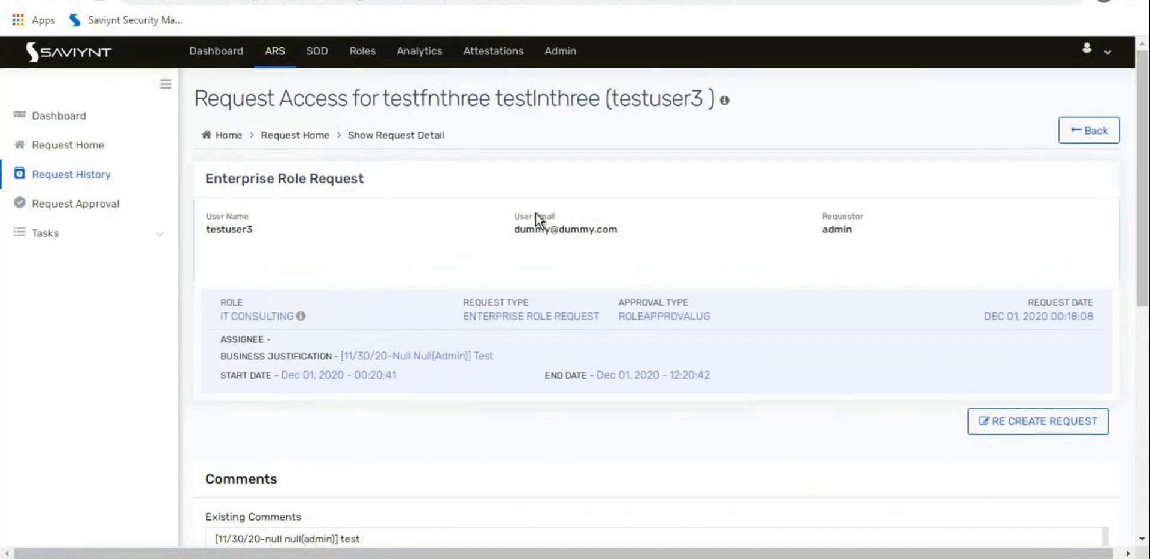
double_click(671, 101)
left_click_drag(671, 101, 395, 289)
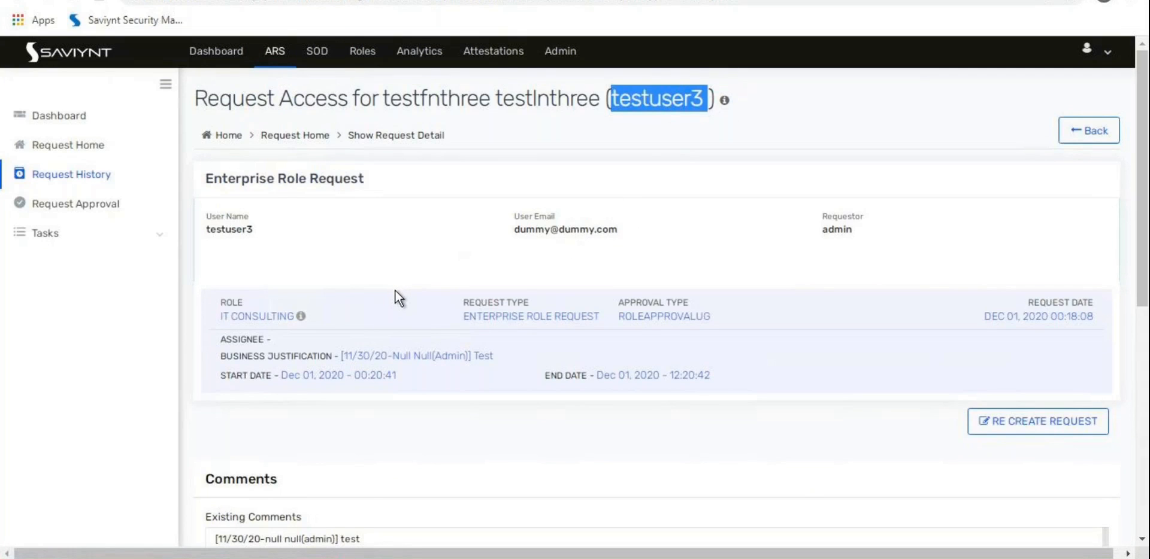
scroll(396, 290, "down", 2)
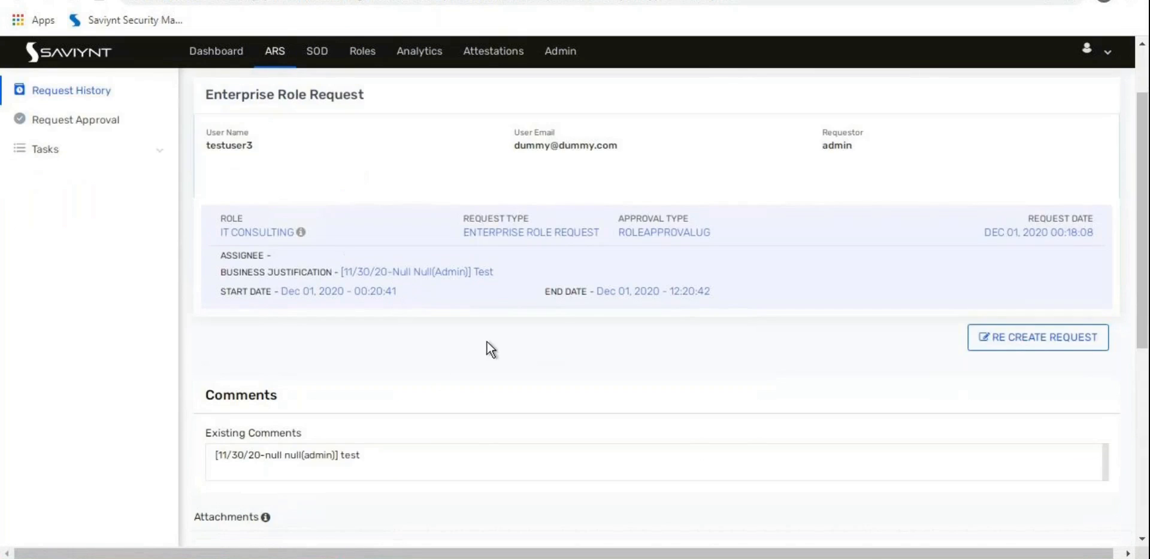
scroll(487, 343, "down", 2)
scroll(488, 343, "down", 5)
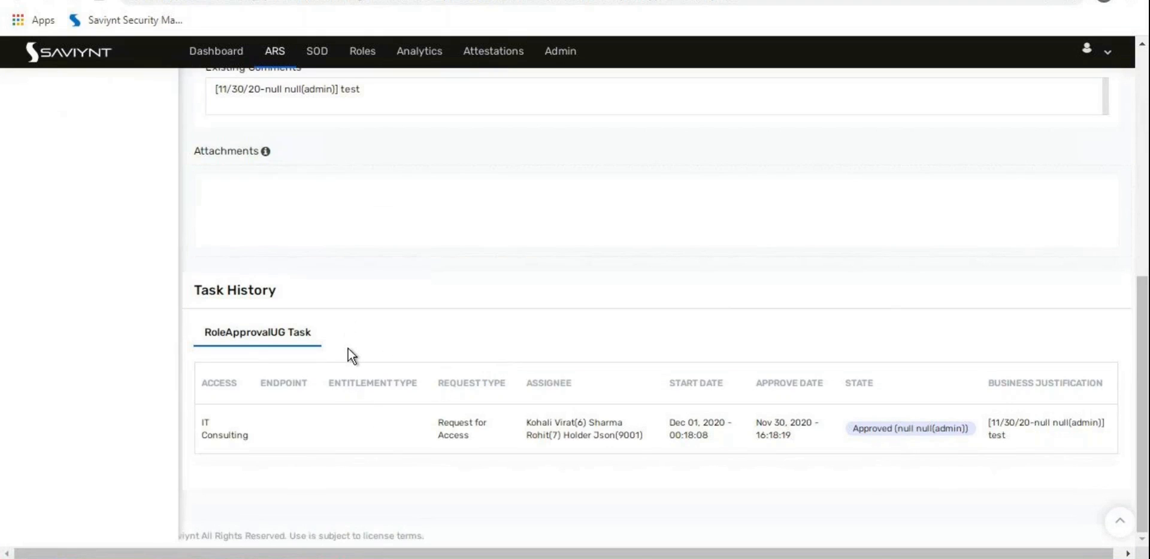
scroll(348, 353, "up", 8)
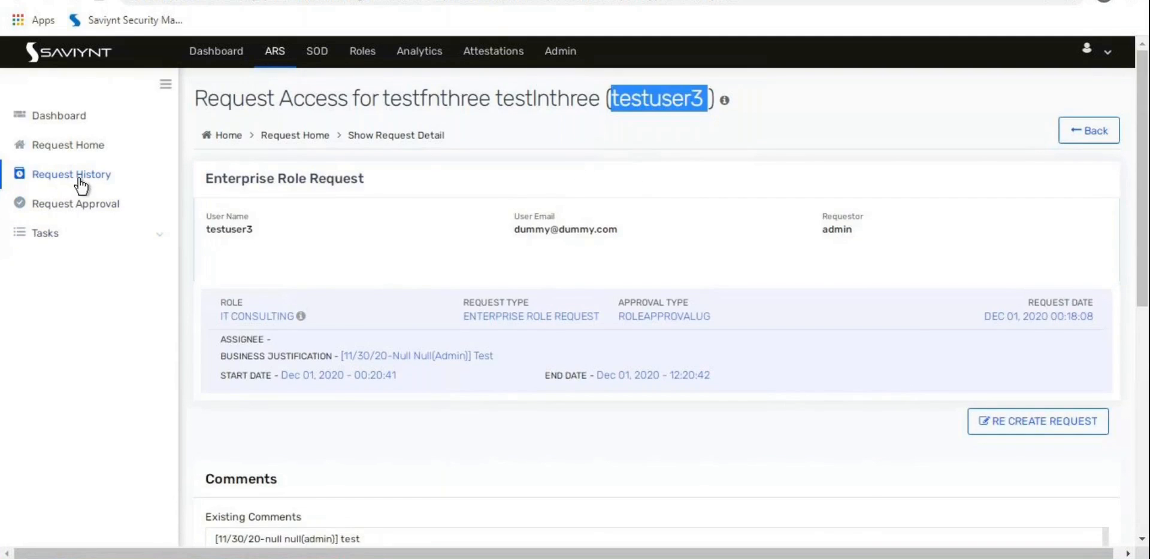
scroll(384, 347, "down", 8)
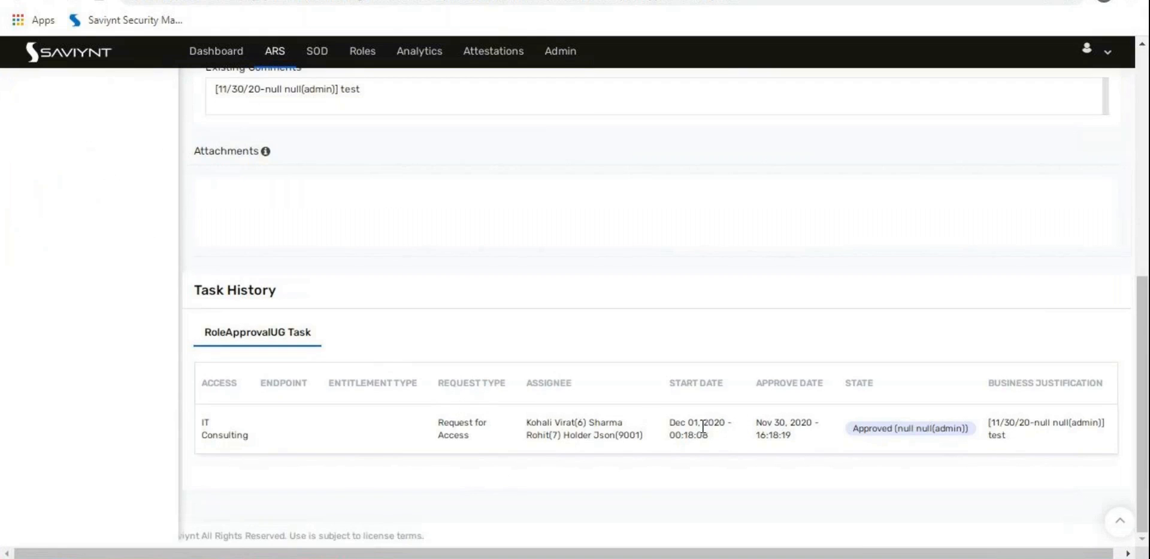
left_click_drag(670, 422, 791, 440)
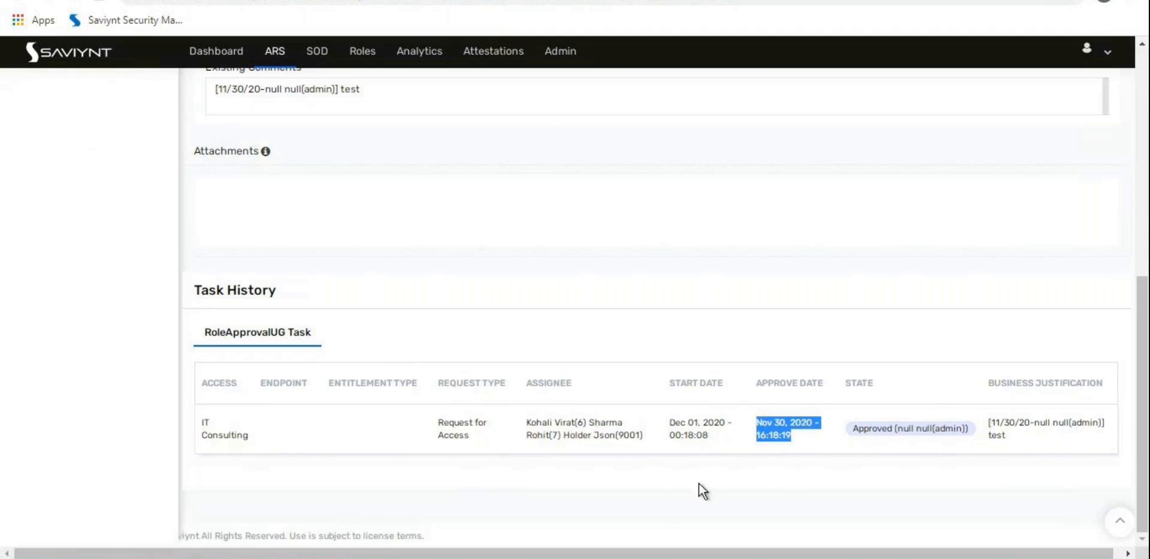
left_click(651, 500)
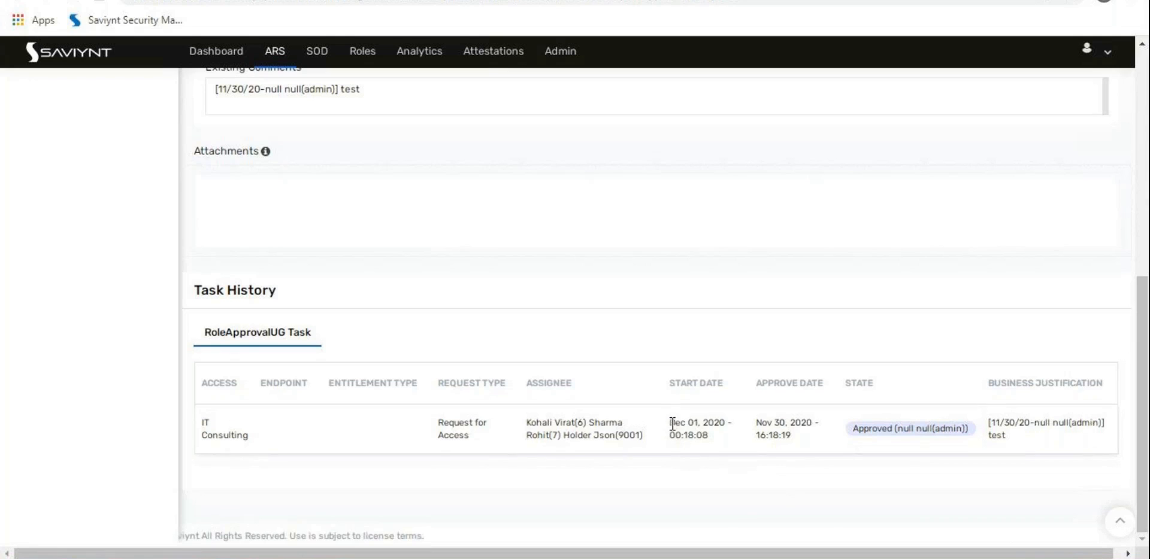
left_click_drag(670, 423, 708, 435)
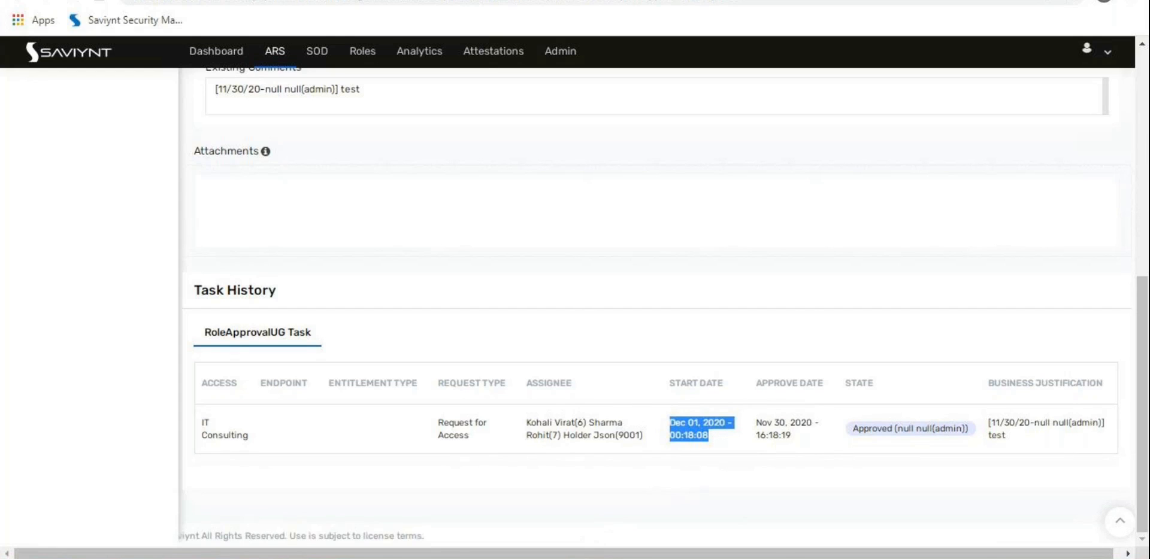
mouse_move(563, 410)
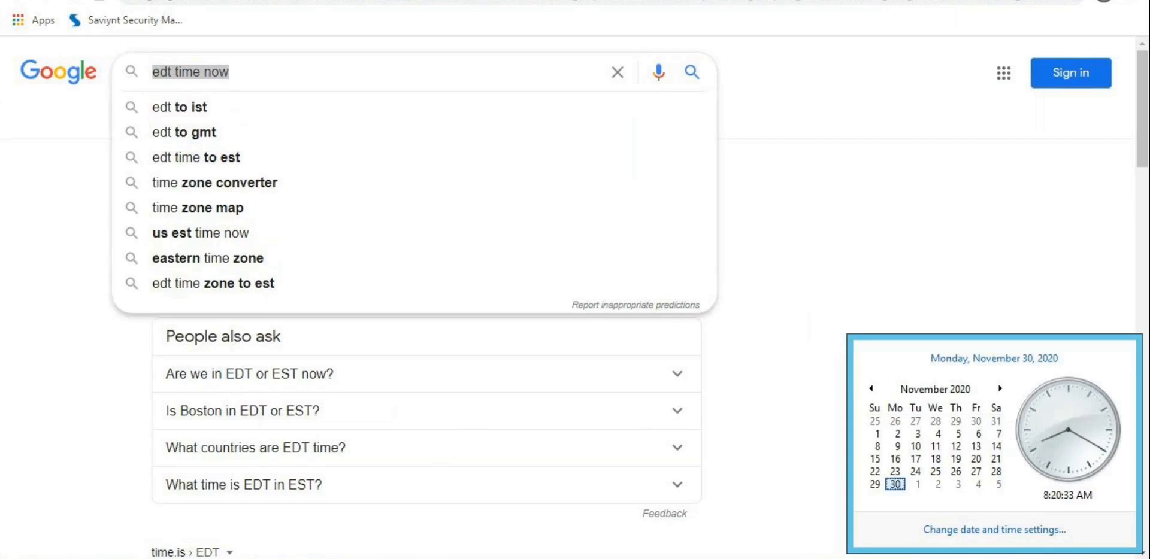
Step: Confirm the PC's Pacific Time (US & Canada) zone and search Google for 'pacific time'
left_click(1011, 532)
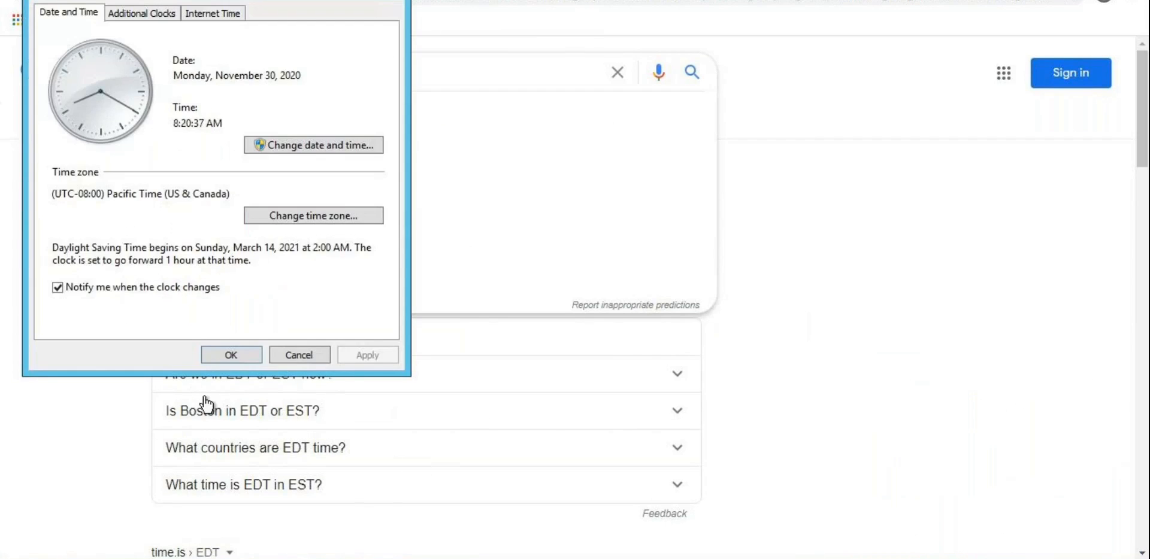
left_click_drag(84, 194, 205, 197)
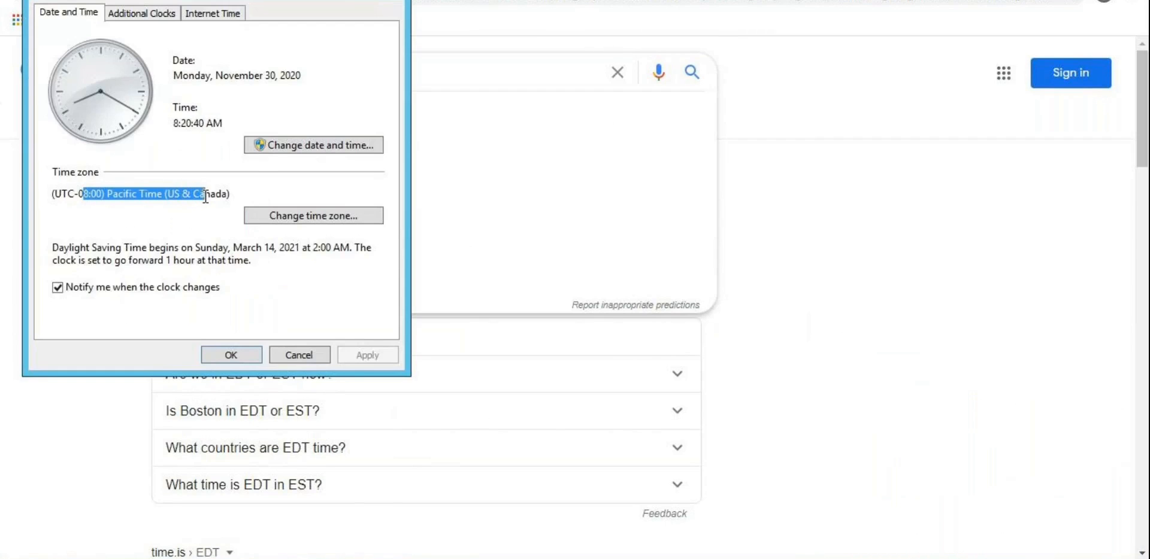
left_click(394, 1)
type("p")
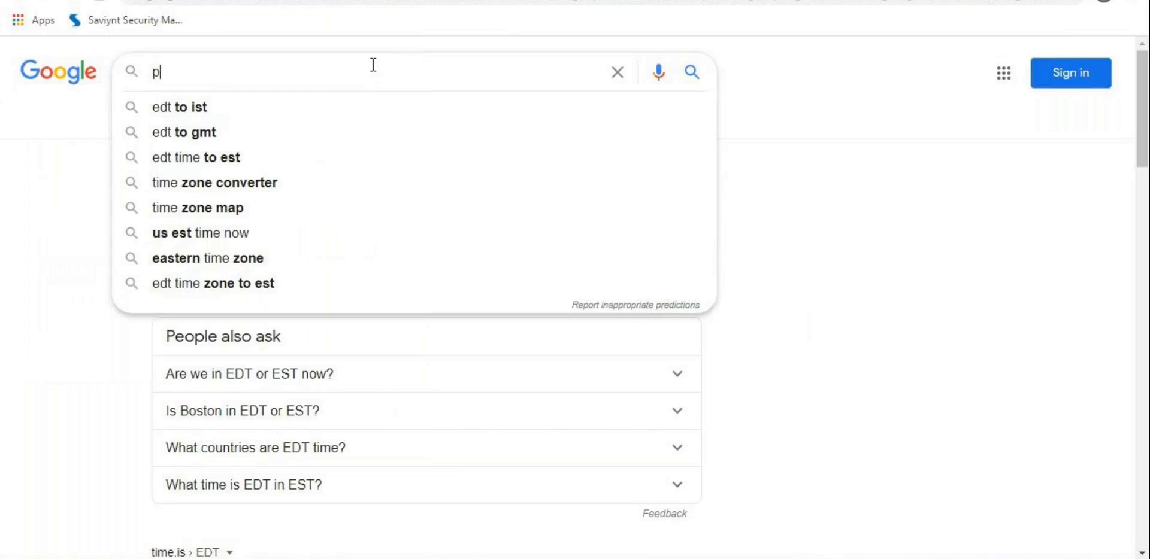
type("acific time")
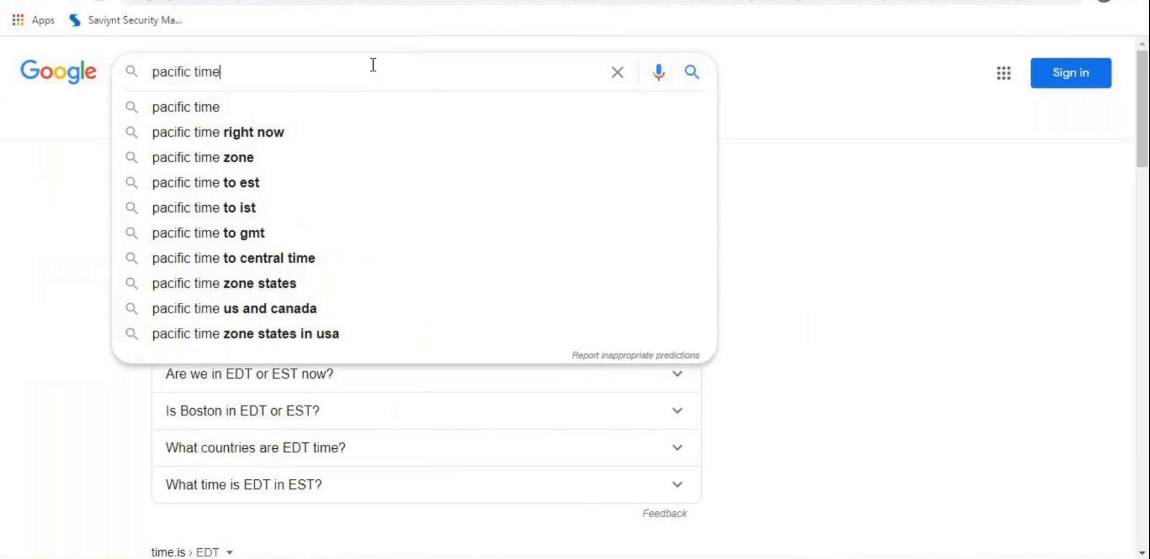
key("Return")
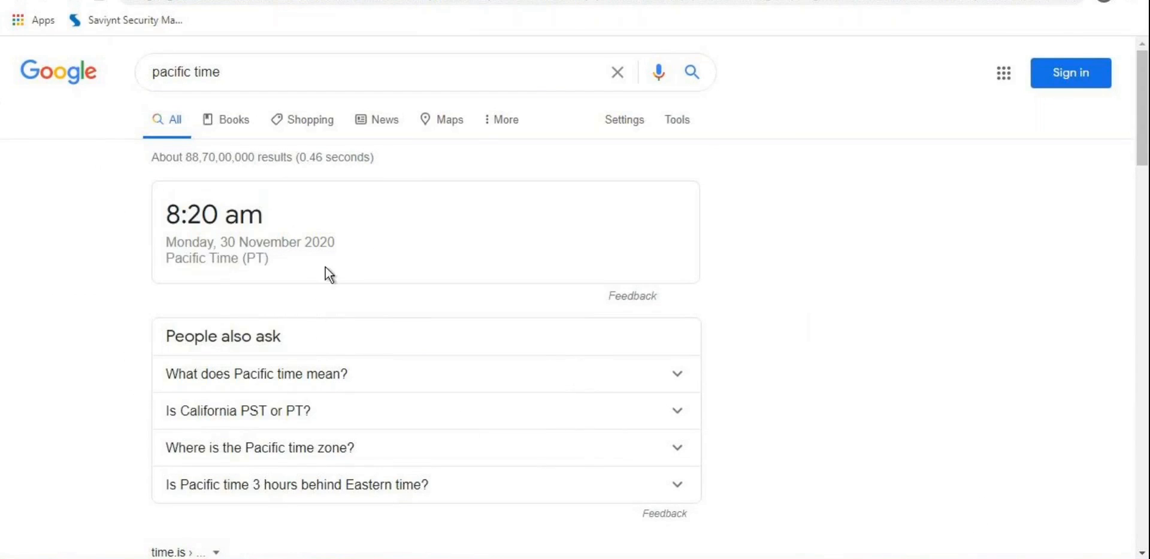
left_click(275, 0)
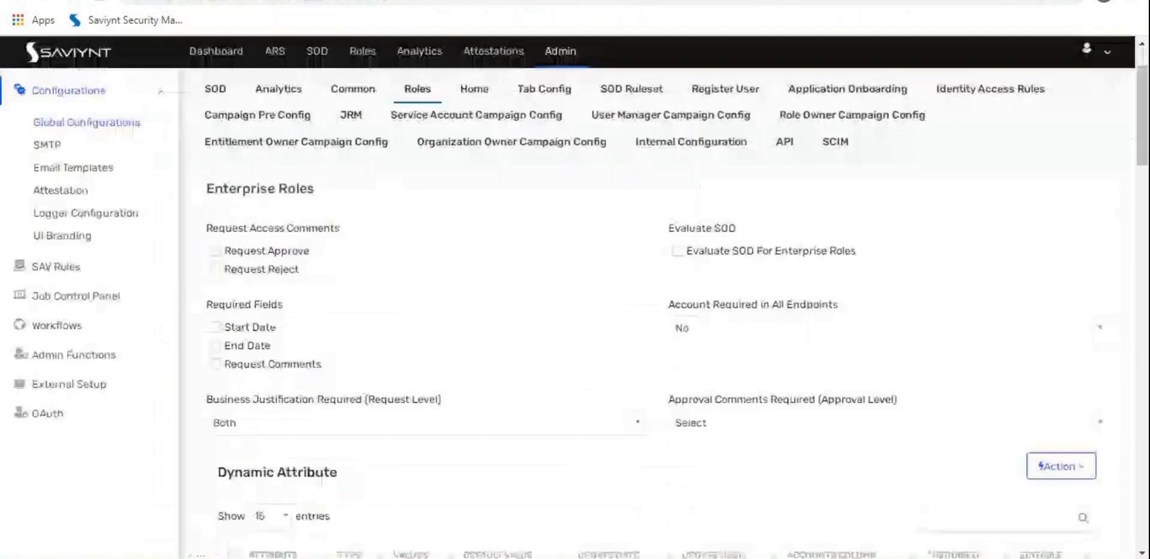
Step: Compare the IT Consulting task history dates (start Dec 01 00:18:08) with the computer's current date and time
left_click(150, 1)
mouse_move(1148, 558)
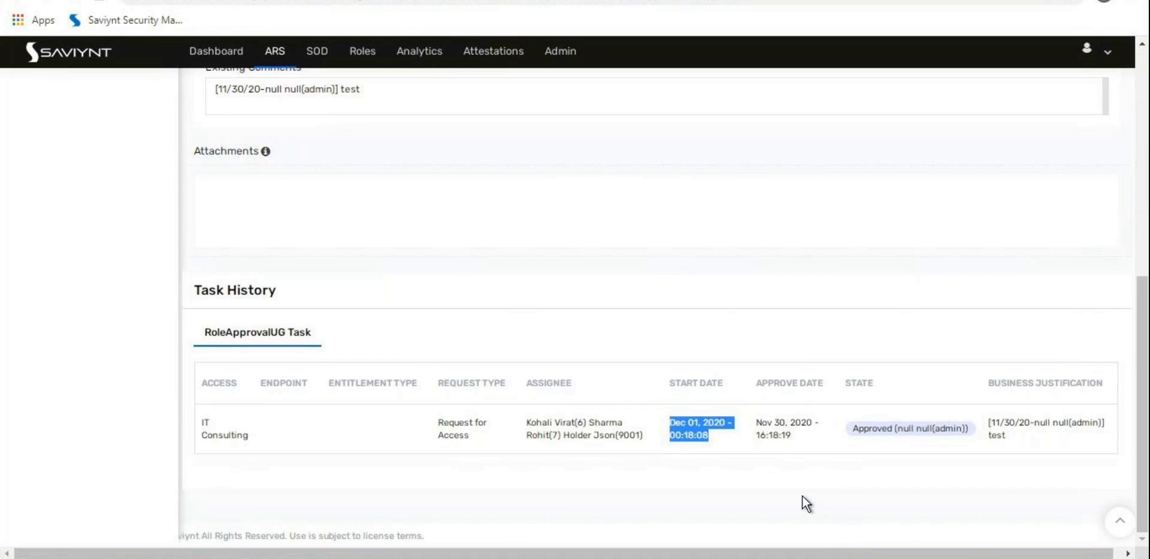
left_click(690, 419)
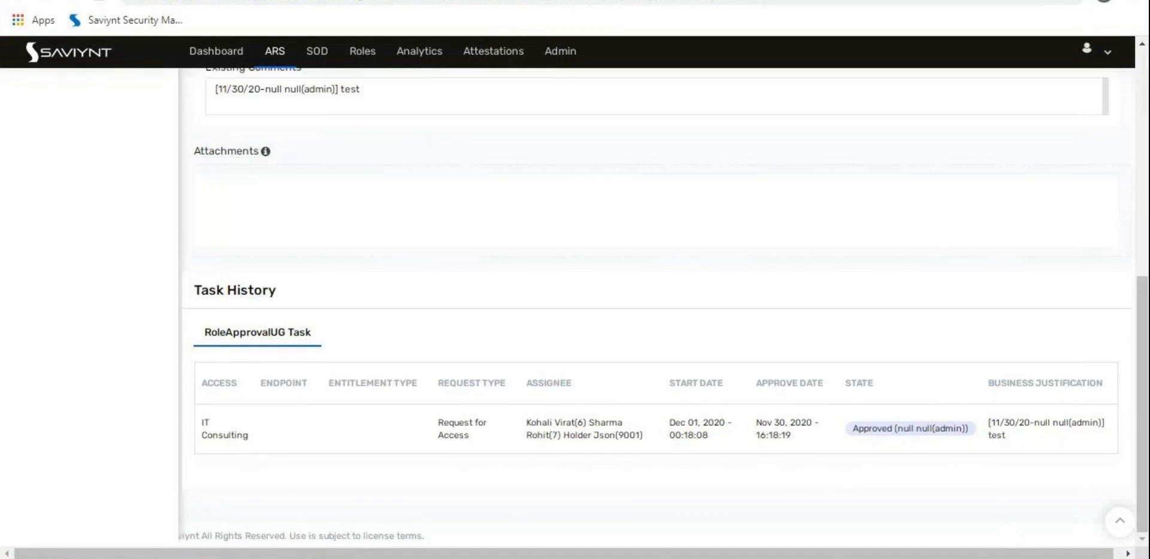
left_click(1118, 557)
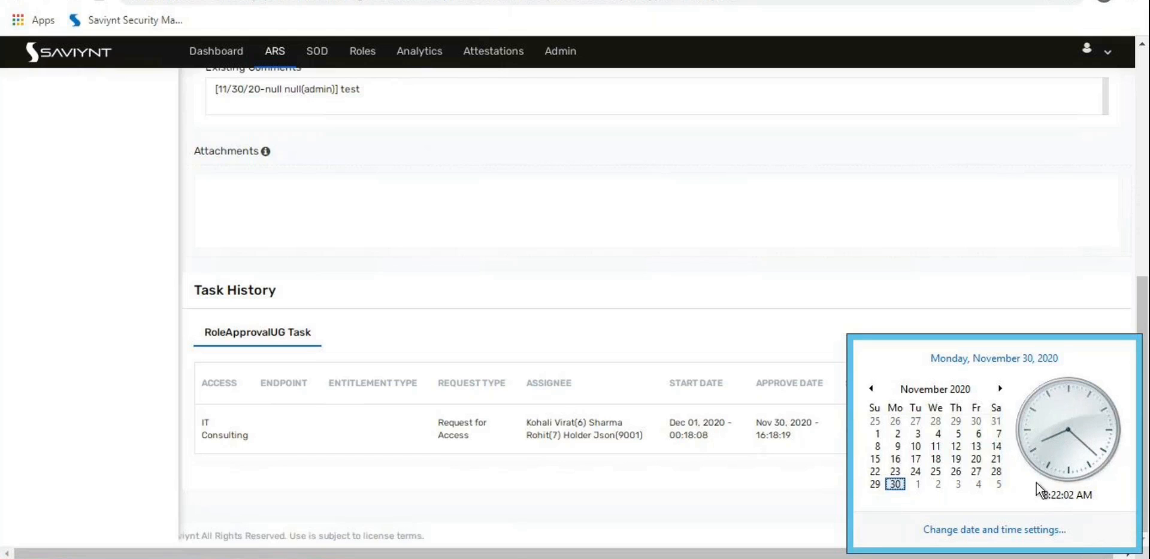
left_click(533, 480)
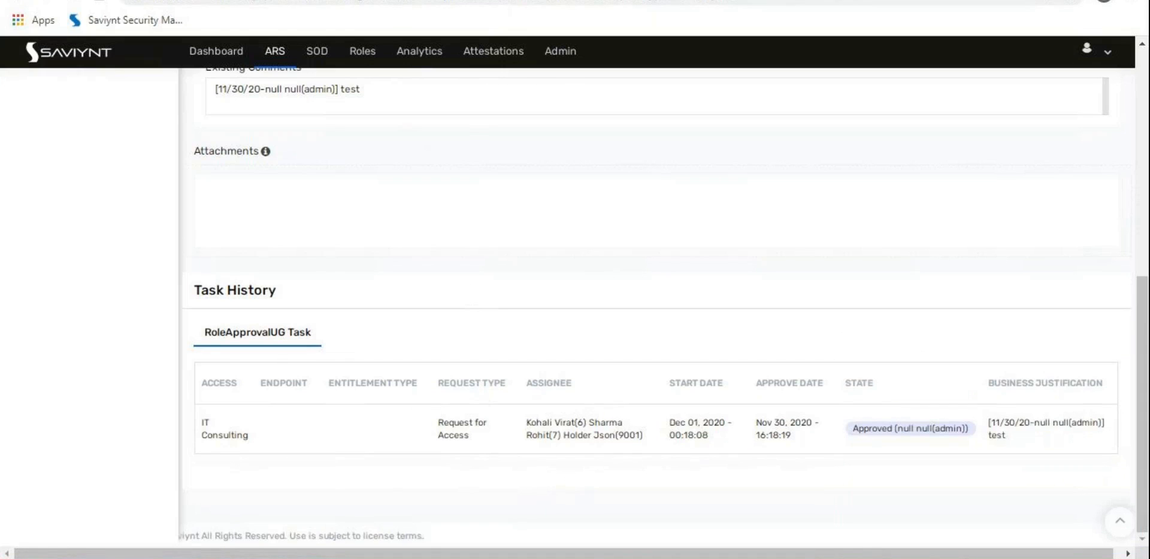
left_click(419, 0)
Step: Search Google for 'pdt to ist' and review the conversion table, where 7 am PDT equals 8 pm IST
triple_click(367, 70)
type("pdt to ist")
key("Return")
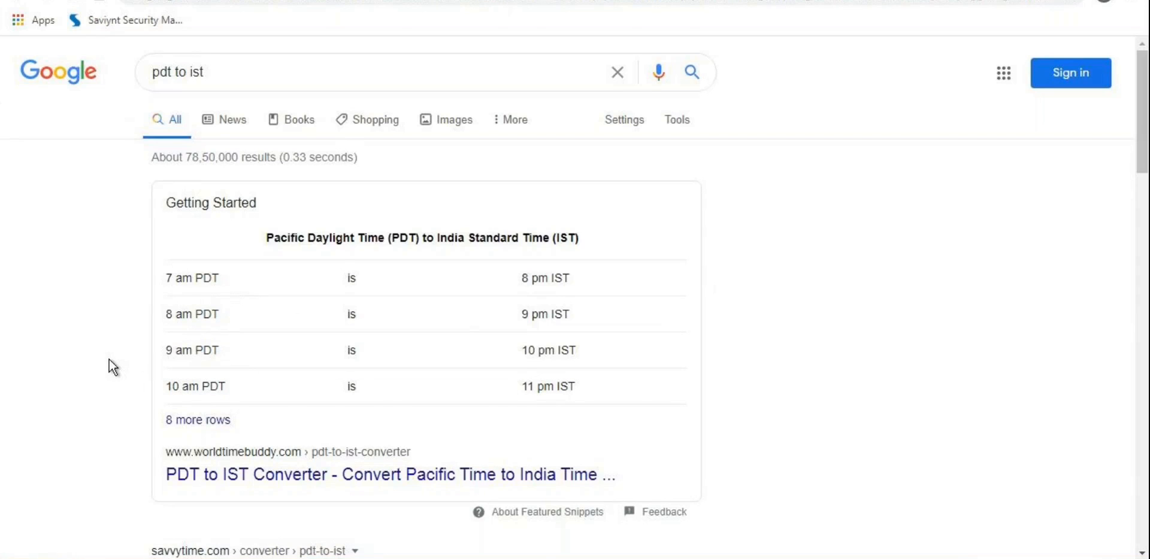
scroll(110, 359, "down", 4)
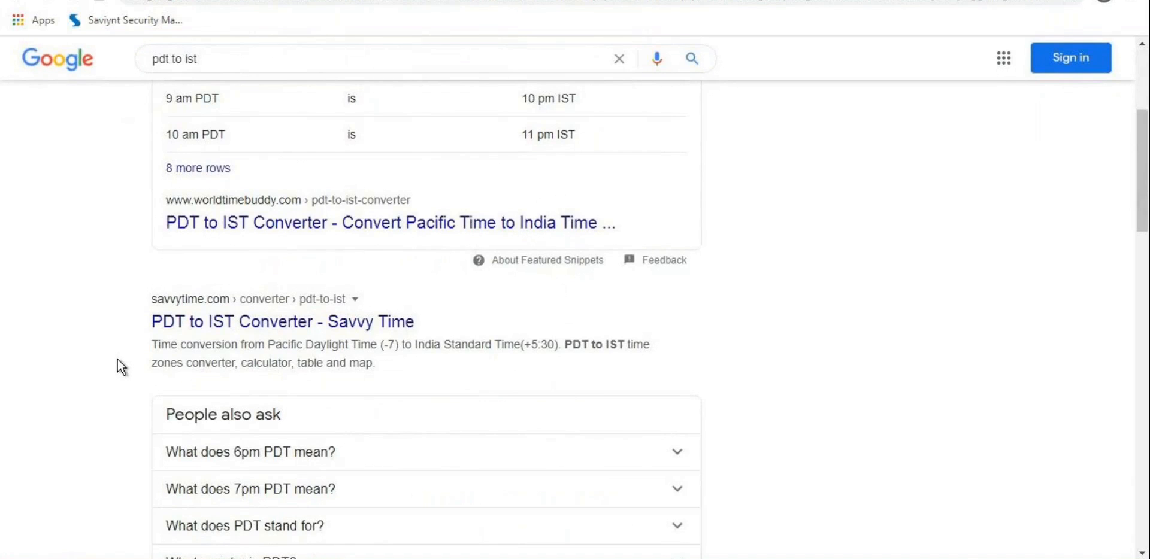
scroll(117, 359, "up", 4)
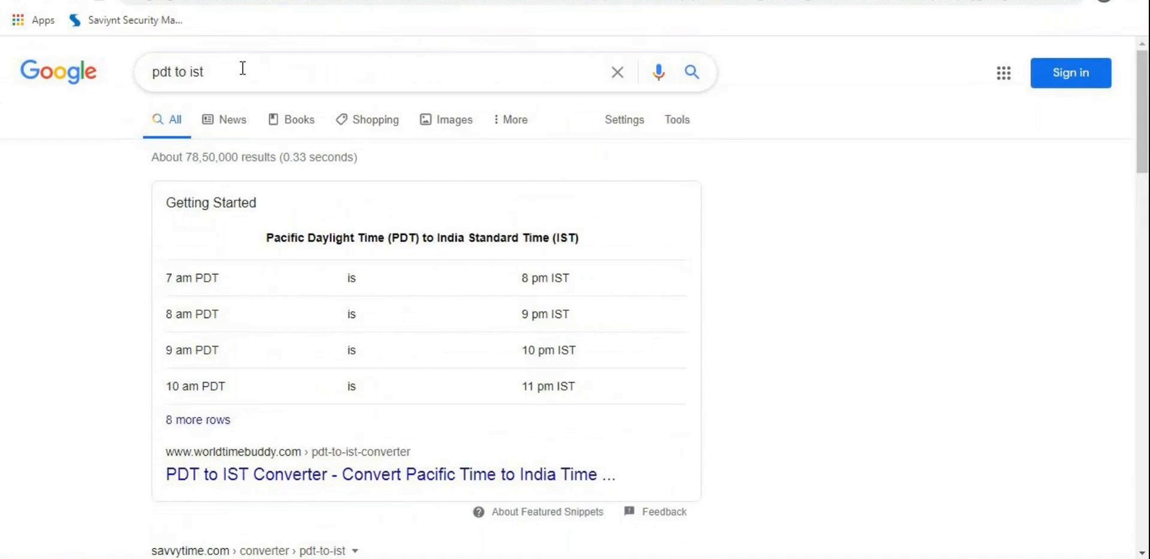
scroll(62, 318, "down", 5)
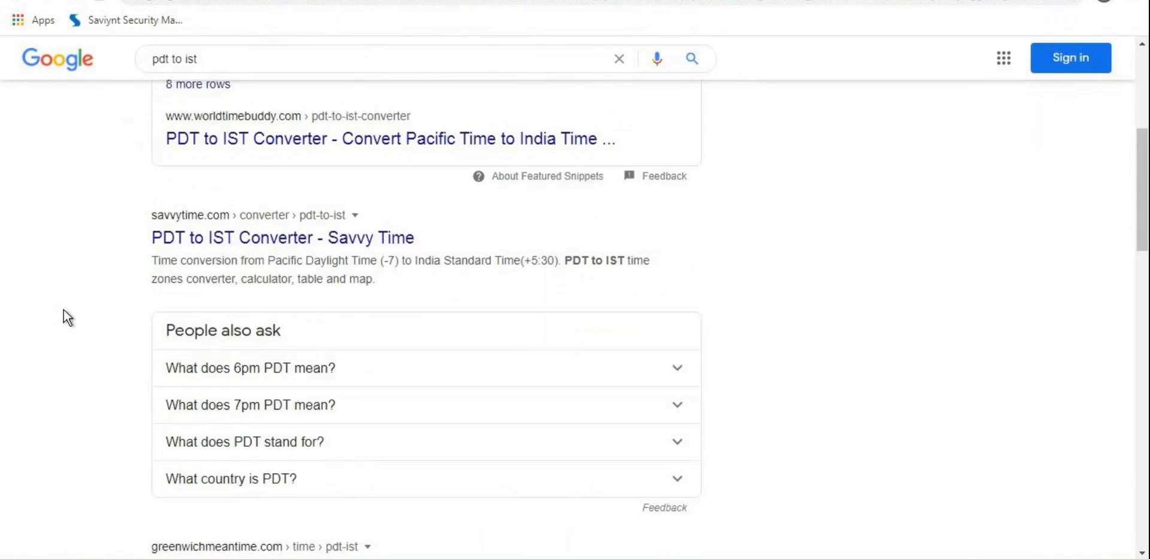
scroll(63, 311, "down", 3)
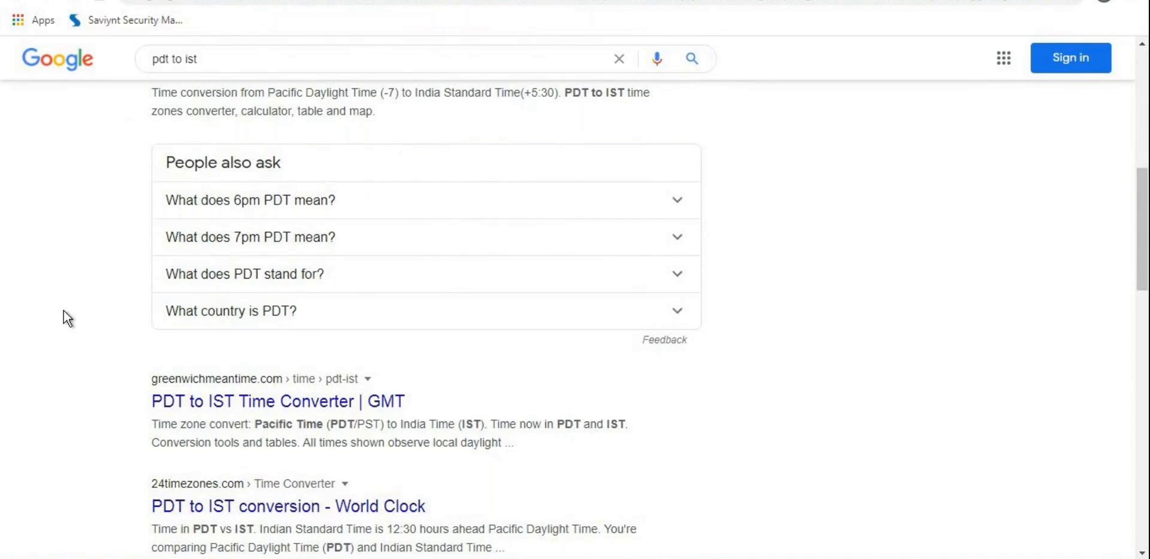
scroll(63, 311, "down", 2)
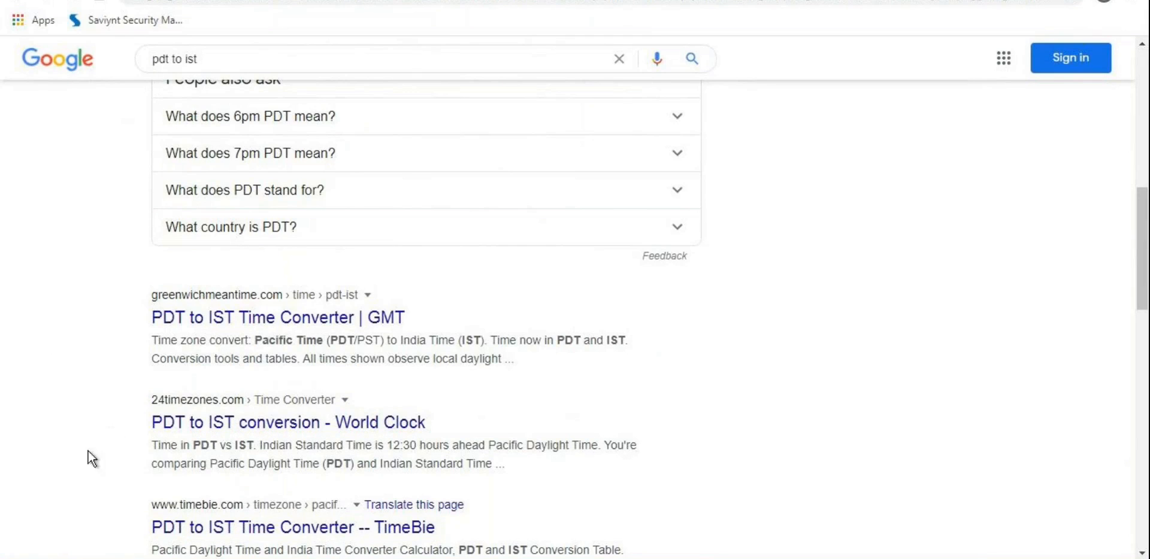
left_click(99, 3)
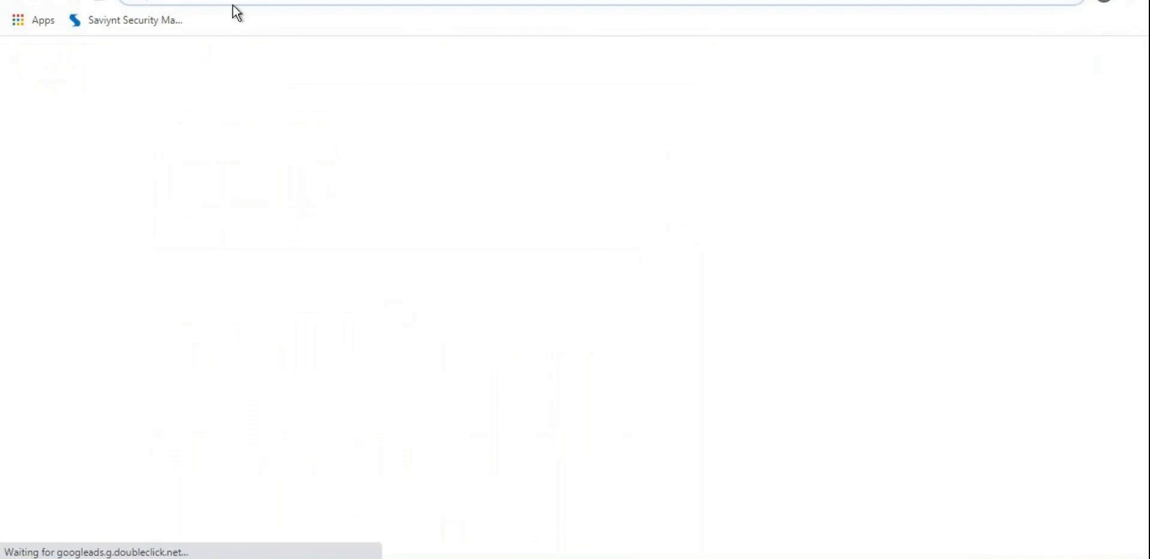
Step: Search 'how to find the timezone in linux' and skim the TecMint article's date command tips
left_click(229, 3)
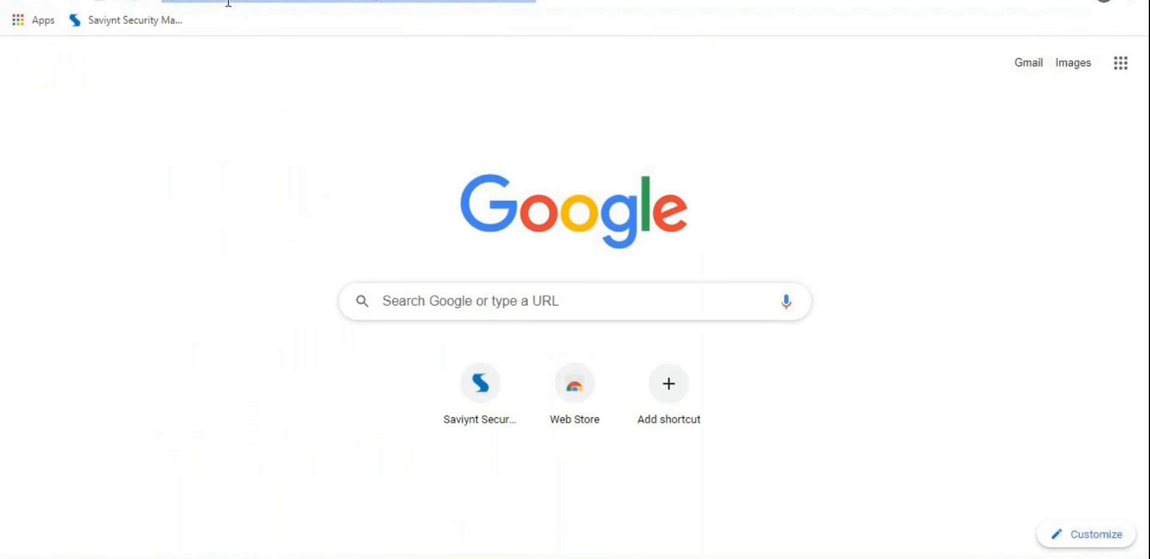
type("how to find the ti")
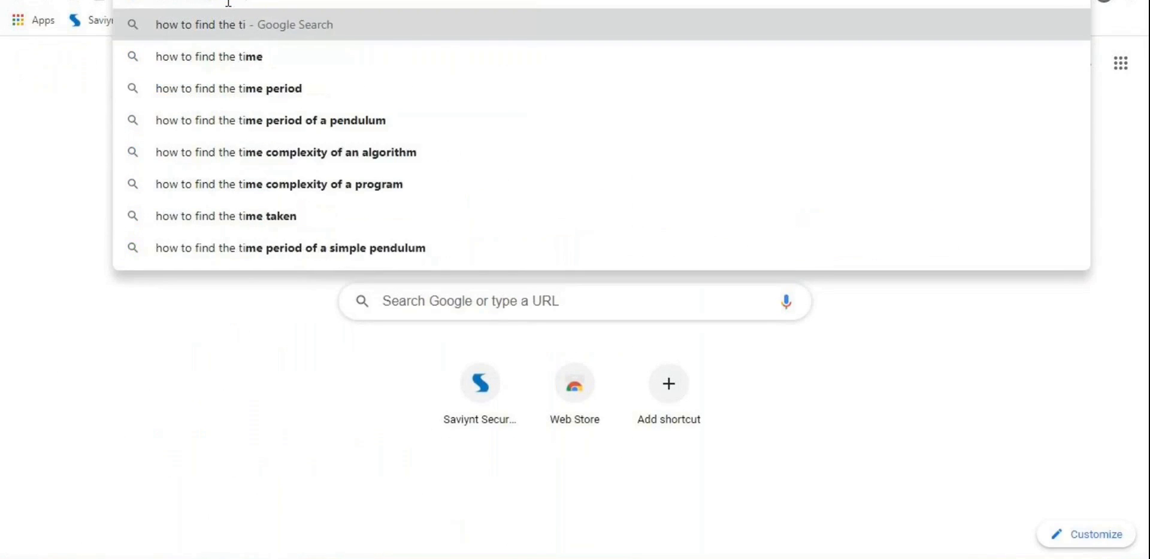
type("mezone of")
key("BackSpace")
key("BackSpace")
type("n")
key("BackSpace")
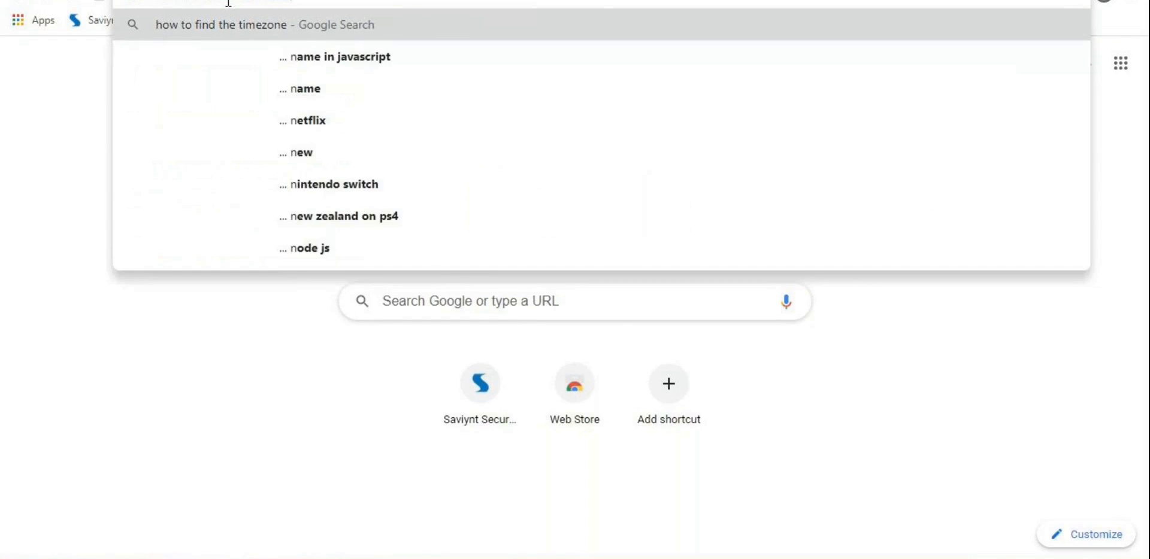
key("Down")
key("Return")
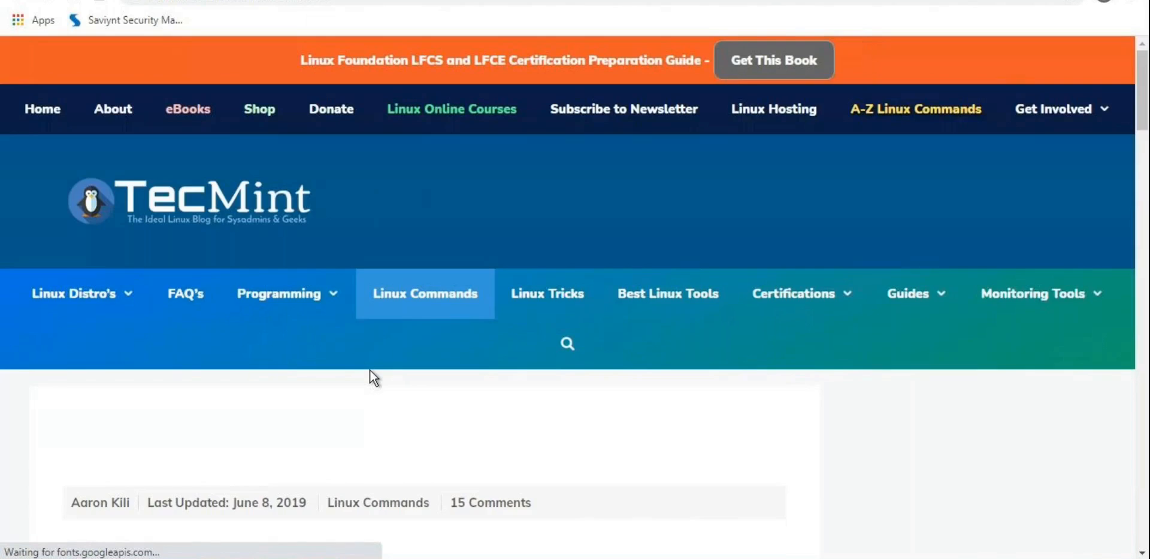
scroll(368, 370, "down", 7)
scroll(369, 370, "down", 5)
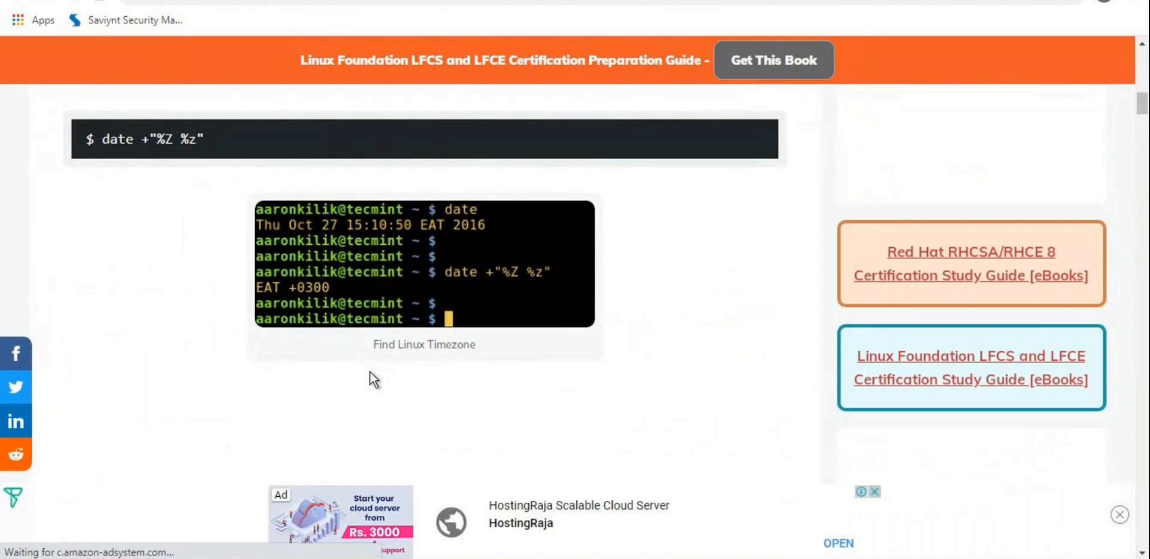
scroll(369, 371, "down", 4)
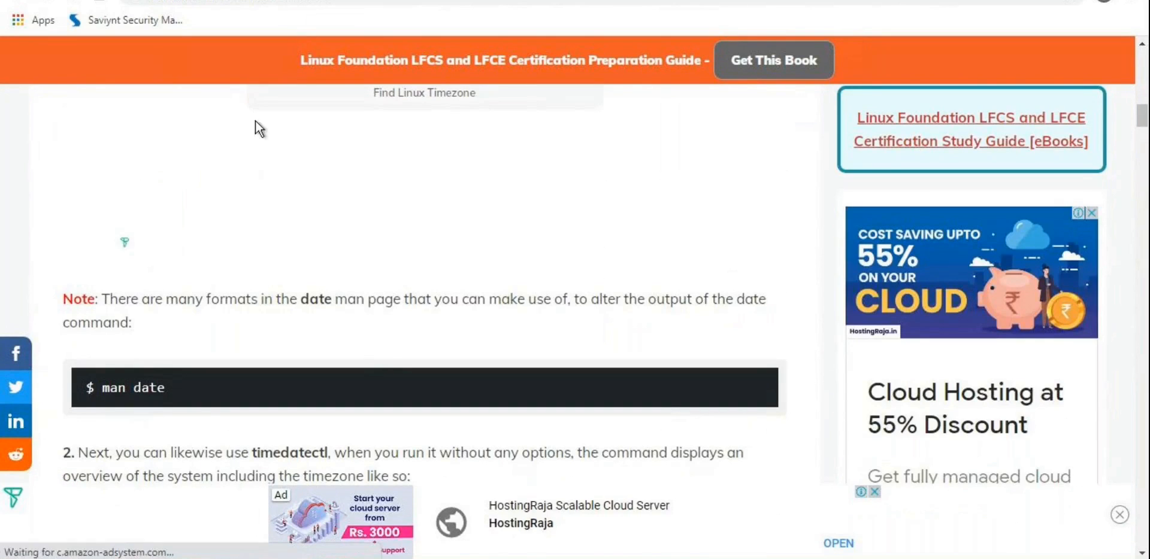
left_click(18, 1)
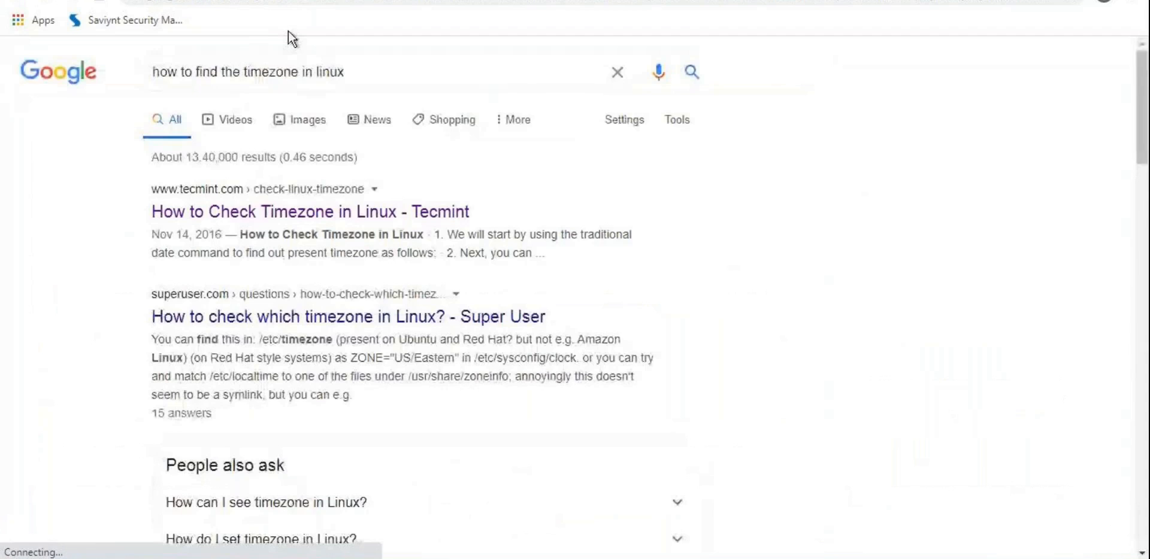
Step: Search 'how to find the timezone in mysql' and read the Stack Overflow answer
double_click(327, 72)
type("m")
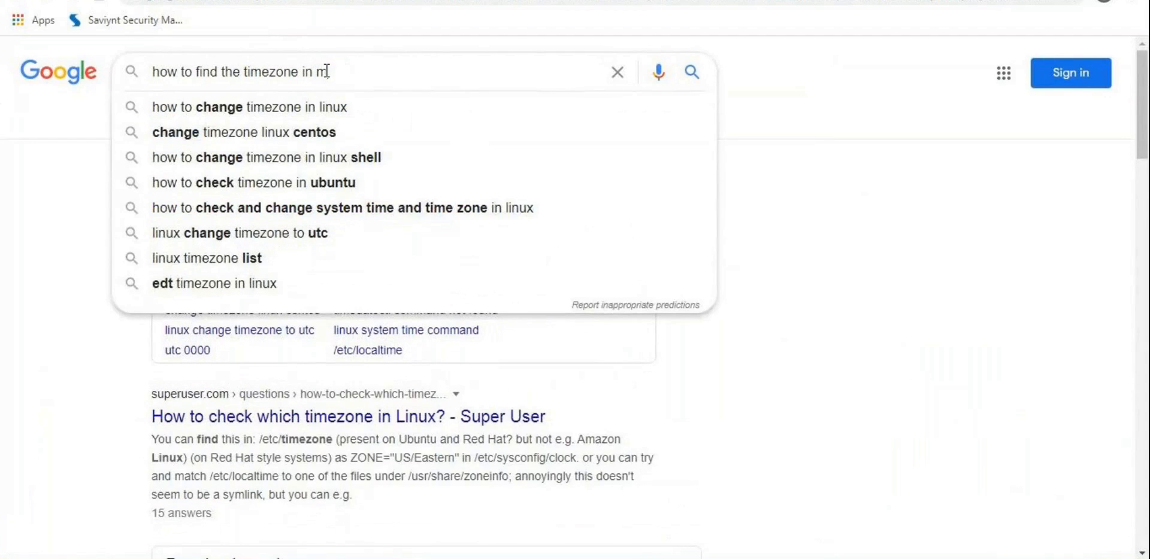
type("ysql")
key("Return")
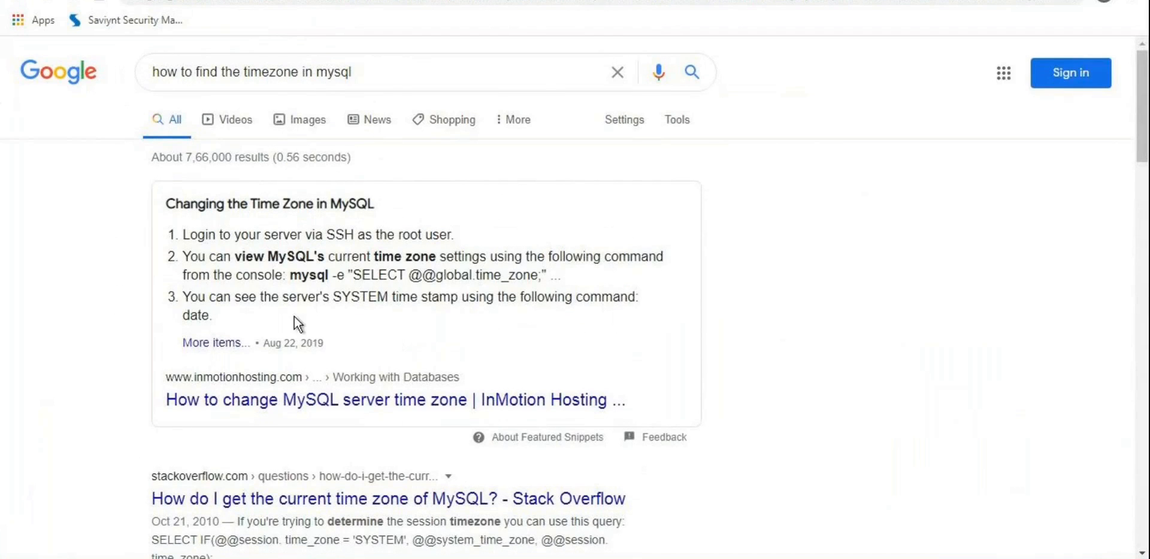
scroll(294, 317, "down", 3)
left_click(333, 339)
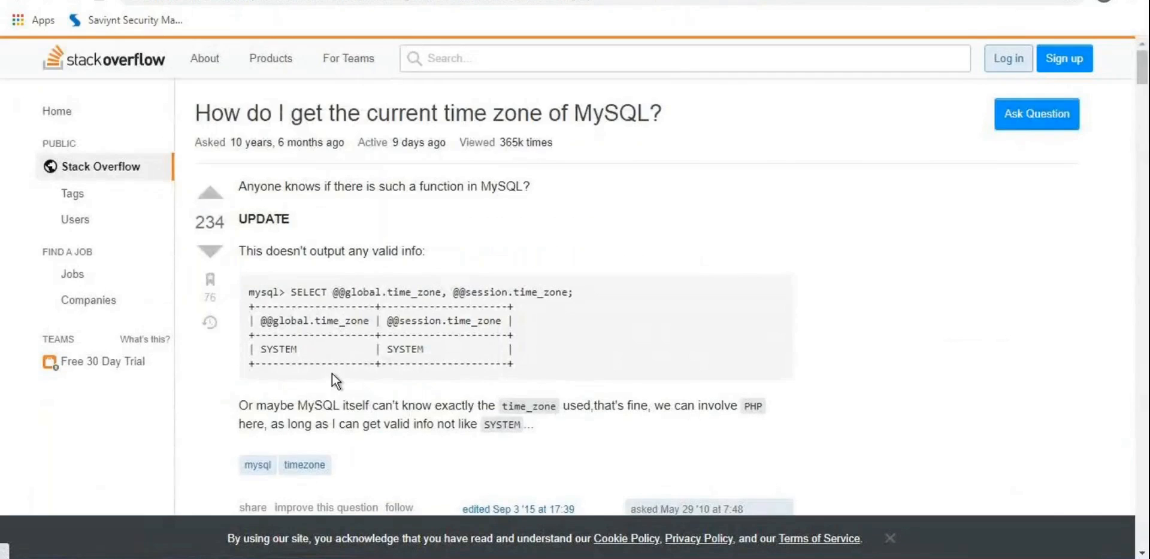
scroll(331, 373, "down", 2)
scroll(332, 372, "down", 5)
scroll(332, 373, "down", 10)
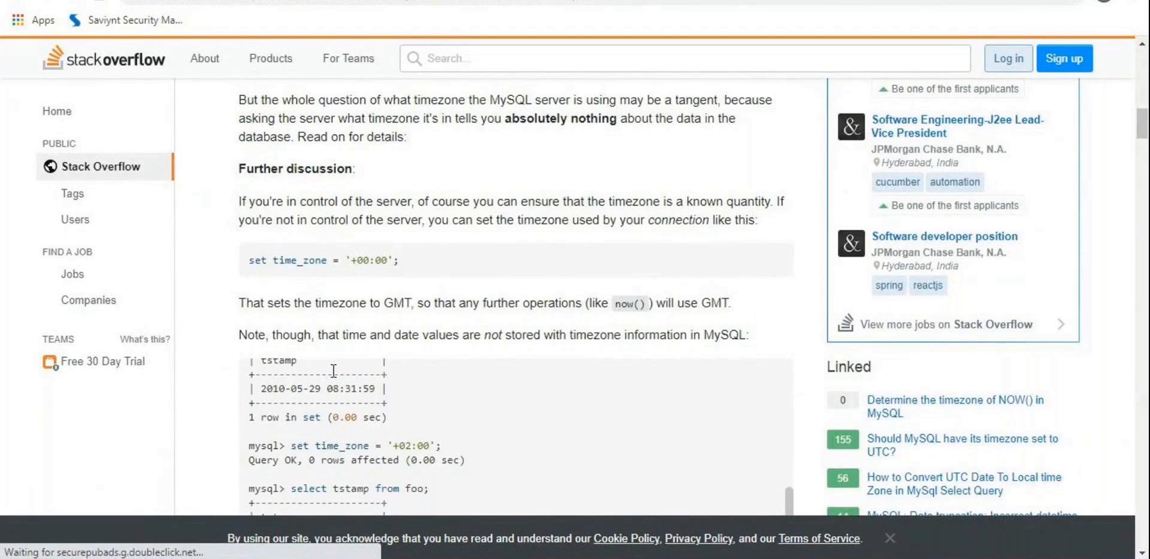
scroll(218, 430, "down", 5)
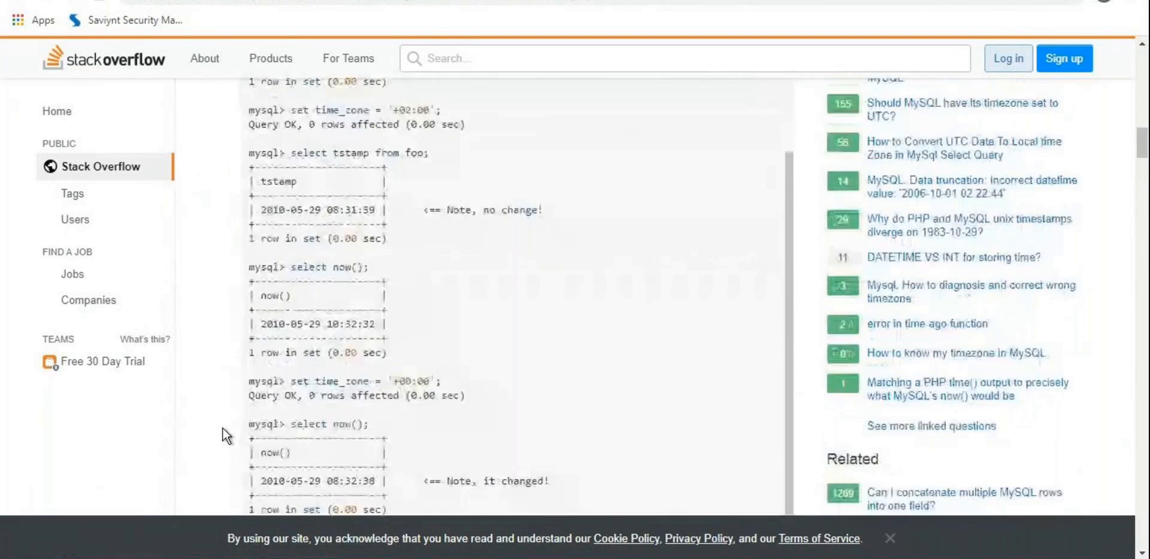
scroll(301, 404, "up", 3)
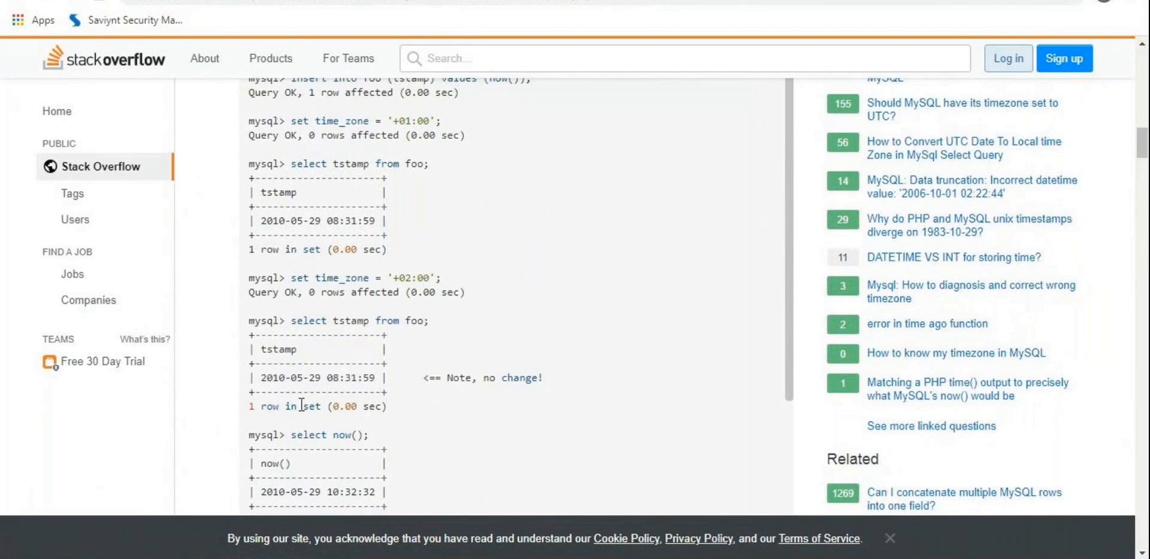
scroll(300, 405, "up", 1)
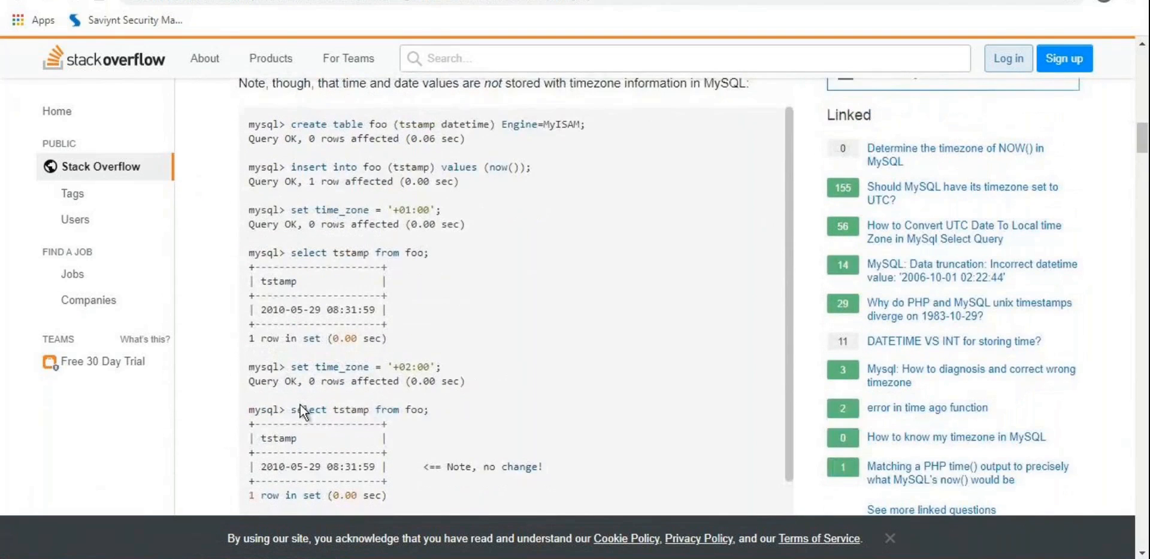
left_click(19, 2)
scroll(70, 263, "down", 7)
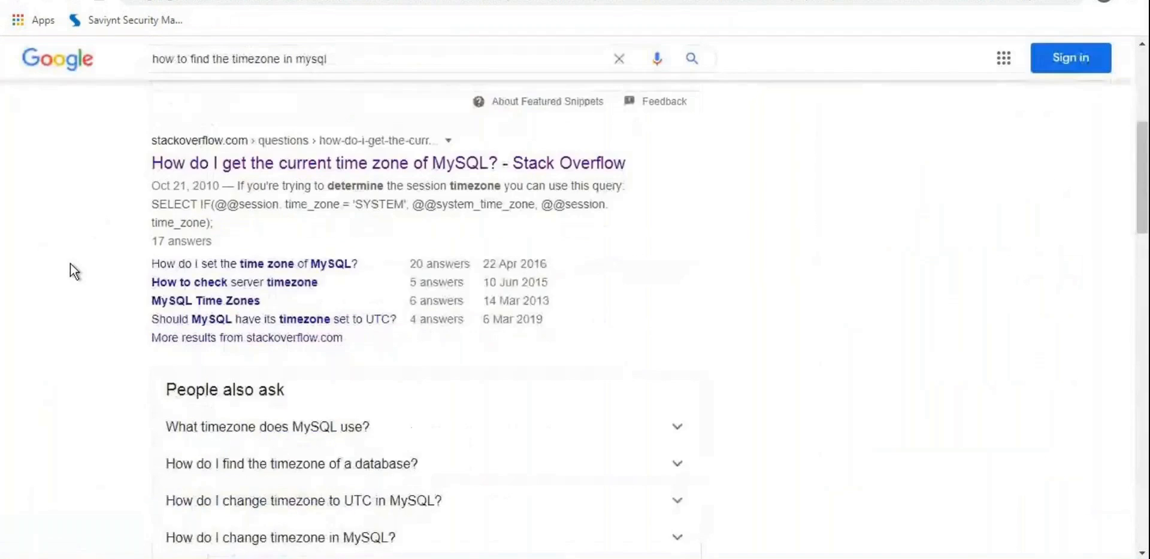
scroll(70, 264, "down", 5)
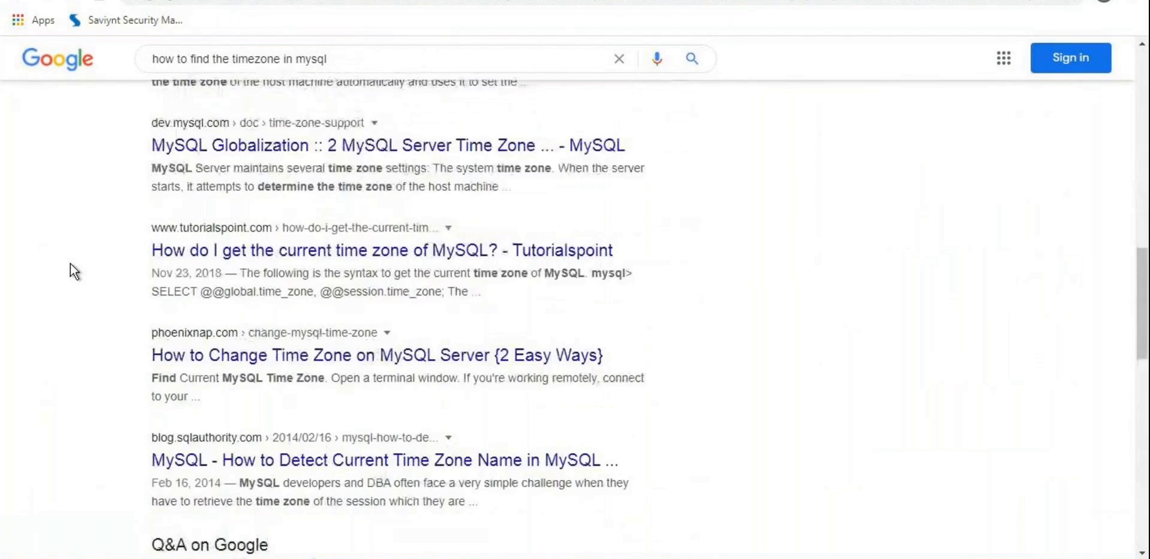
left_click(352, 254)
scroll(348, 300, "down", 3)
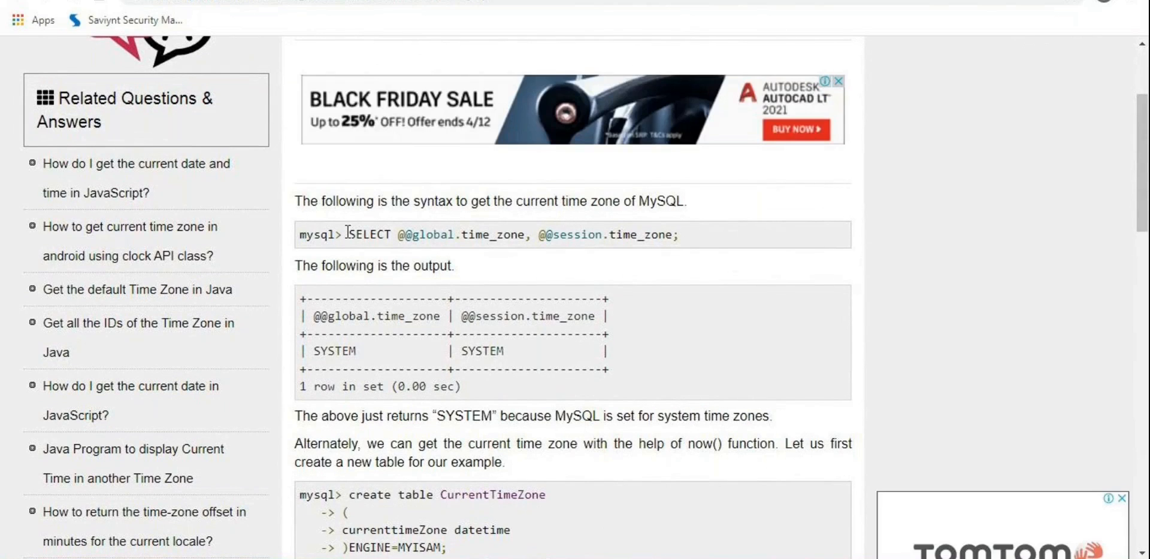
left_click_drag(348, 234, 697, 227)
key("ctrl+c")
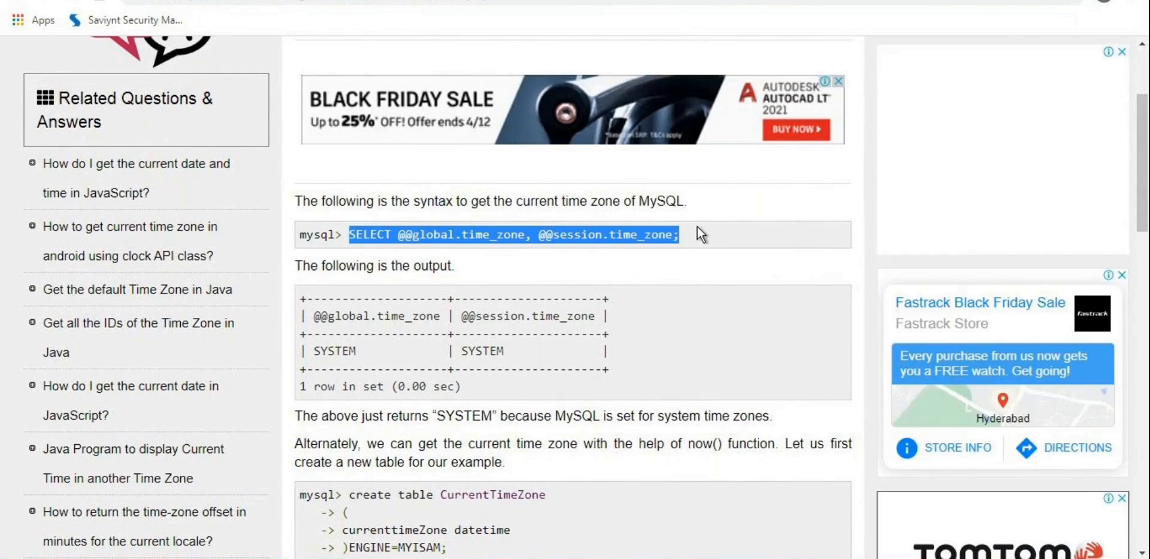
left_click(299, 558)
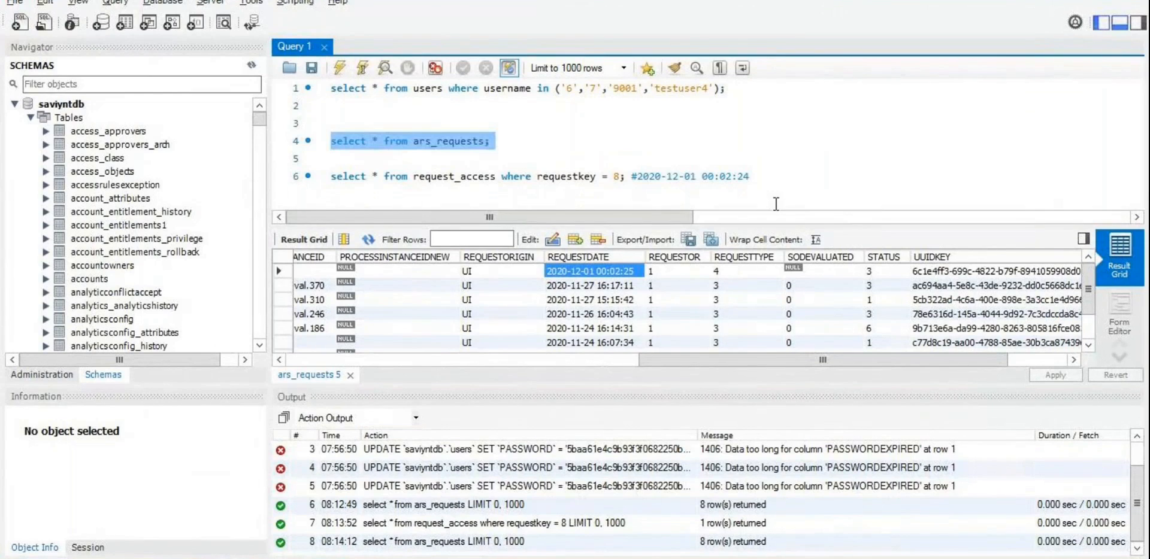
left_click(790, 185)
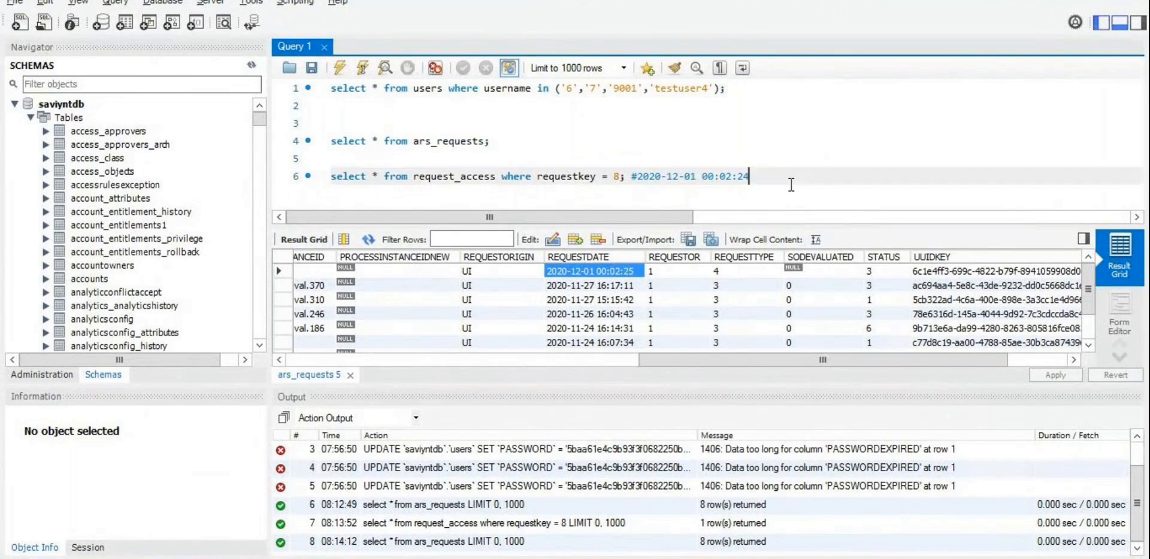
Step: Paste the time zone query on line 9 and run it, getting SYSTEM for both global and session
key("Return")
key("Return")
key("Return")
key("ctrl+v")
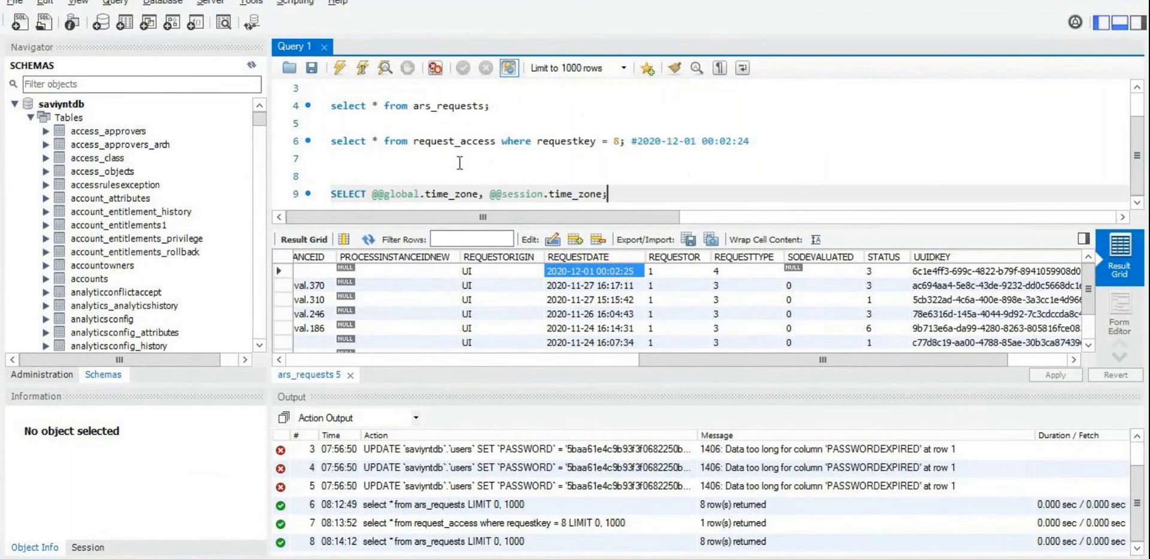
triple_click(435, 190)
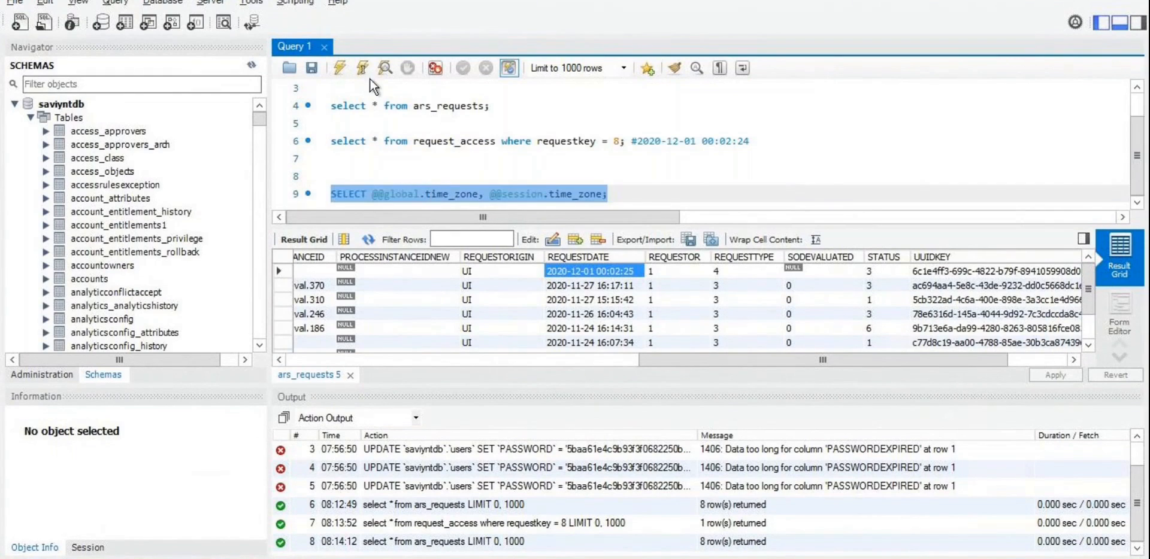
left_click(341, 68)
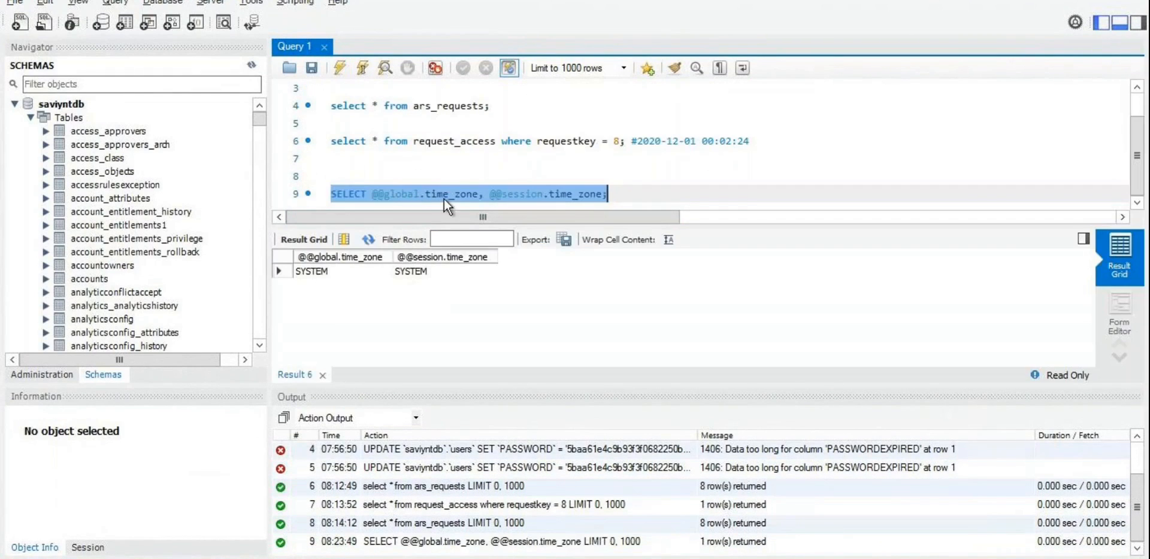
key("alt+Tab")
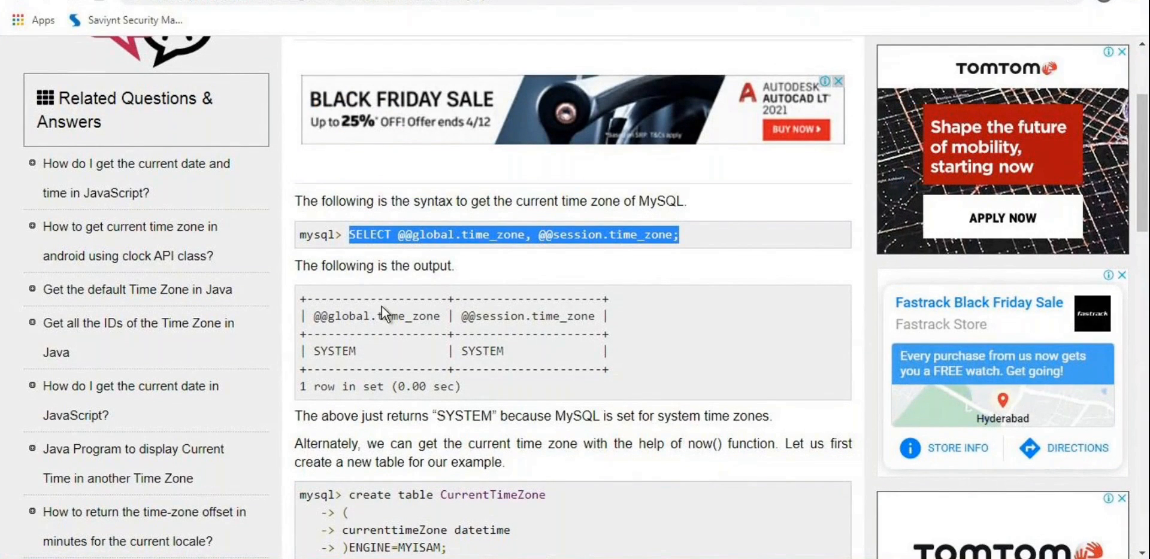
Step: Read further down the Tutorialspoint article, then go back to the 'how to find the timezone in mysql' results
scroll(382, 307, "down", 1)
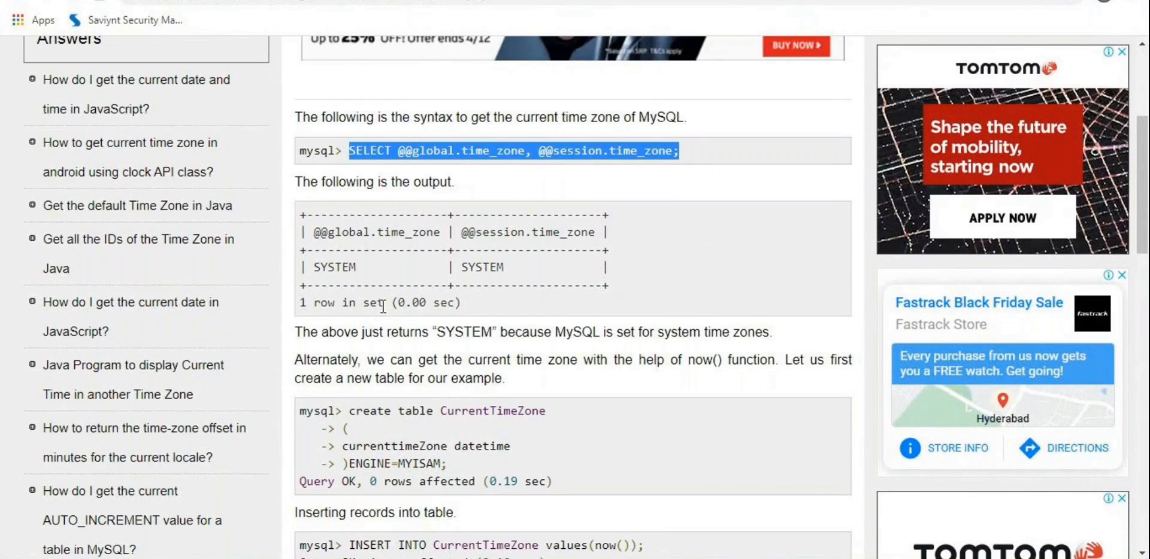
scroll(383, 307, "down", 3)
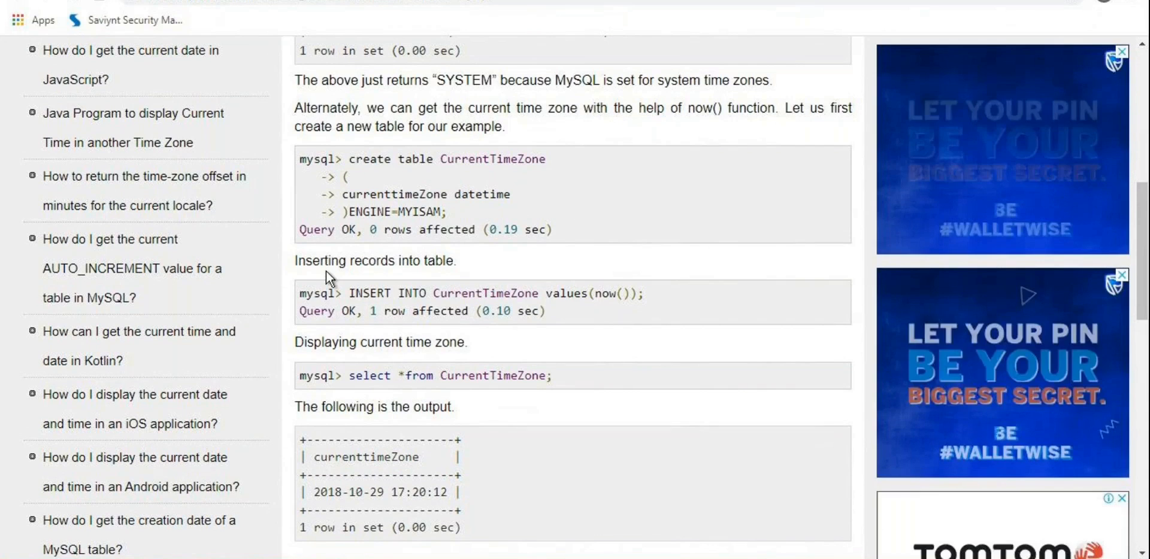
scroll(350, 290, "down", 1)
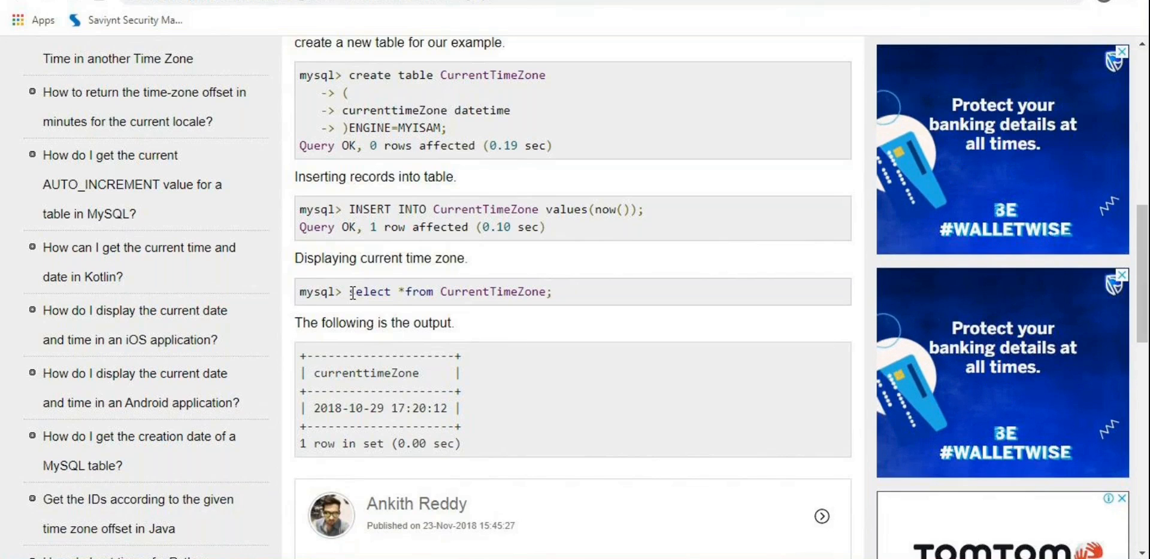
scroll(353, 294, "down", 5)
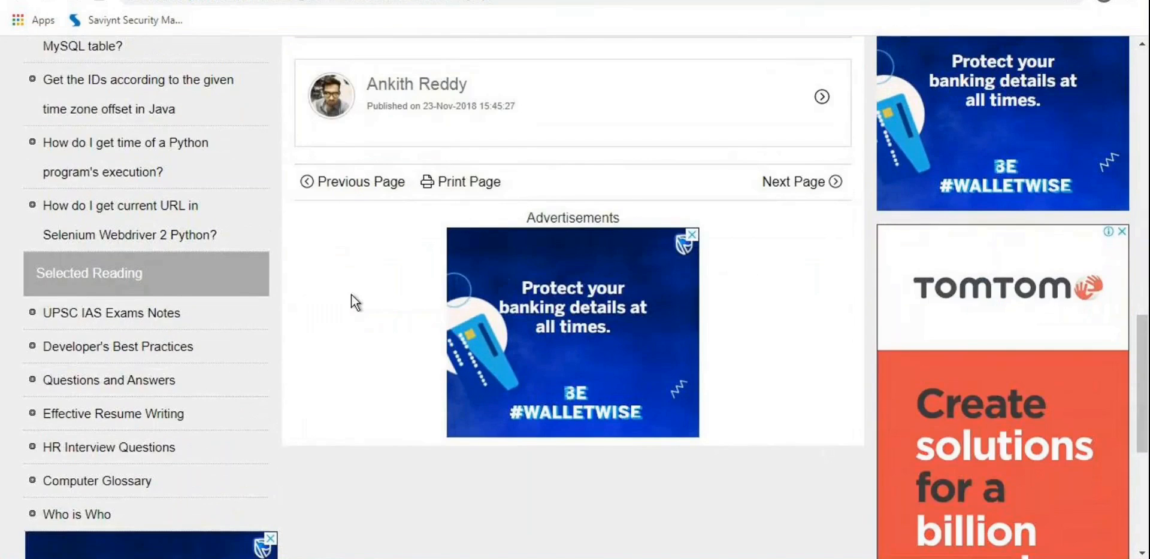
scroll(352, 294, "up", 7)
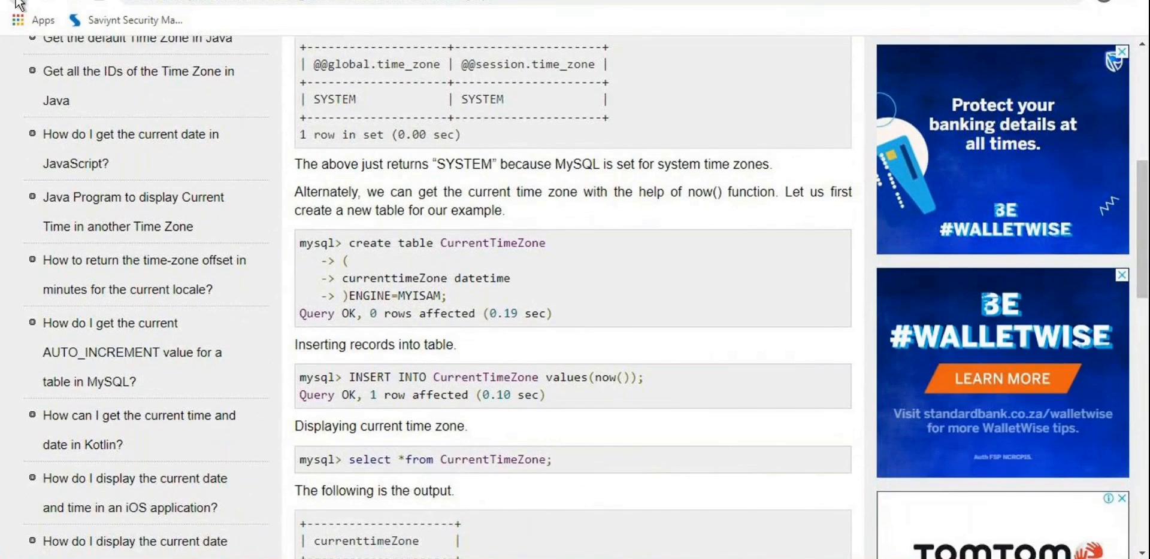
key("alt+Left")
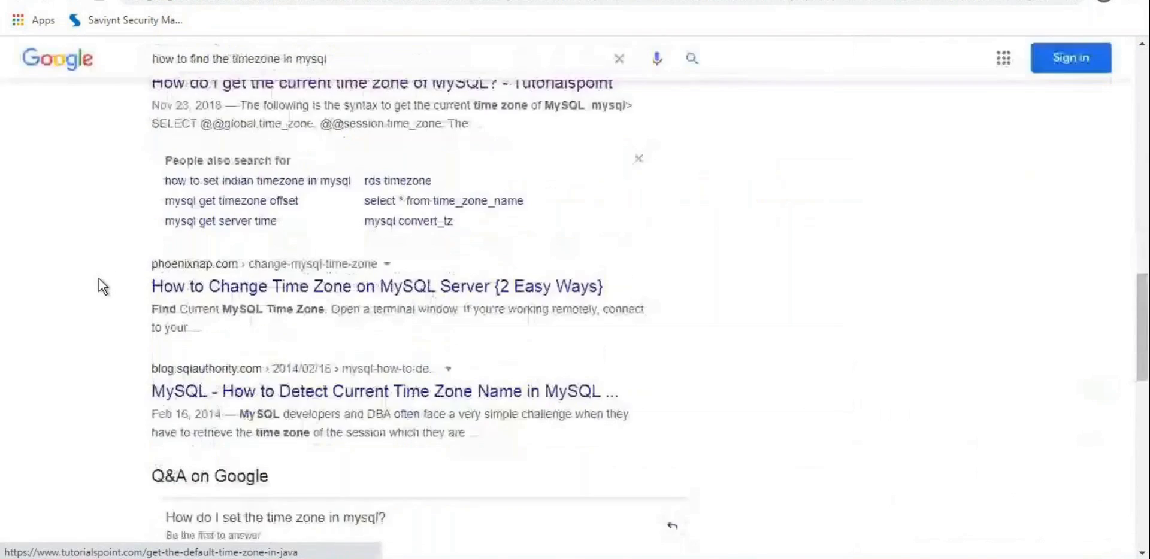
Step: Change the Google query to 'how to find the timezone in command prompt' and run it
scroll(80, 348, "down", 9)
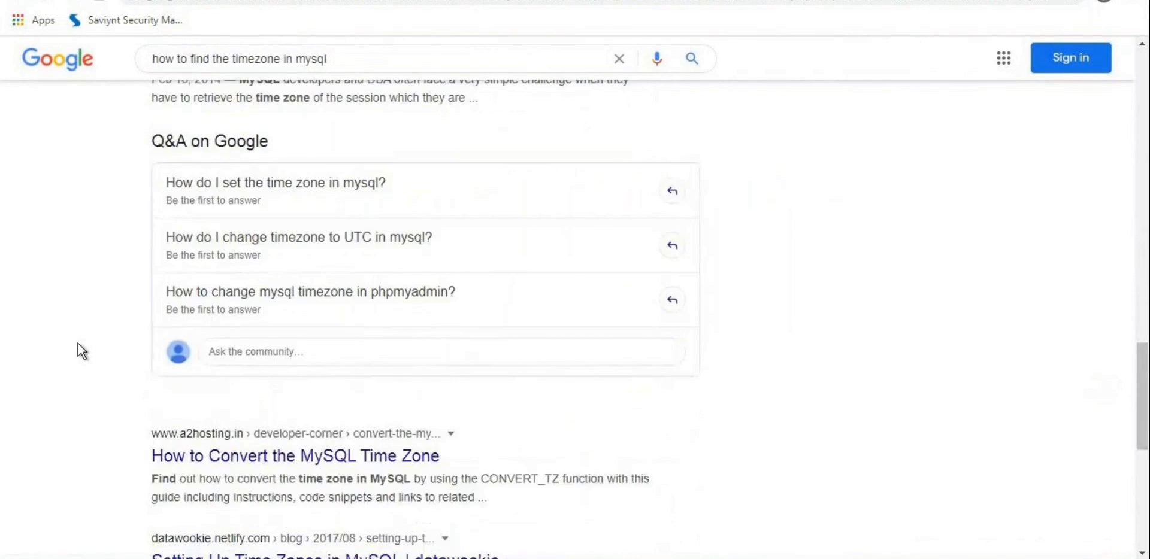
scroll(79, 344, "down", 3)
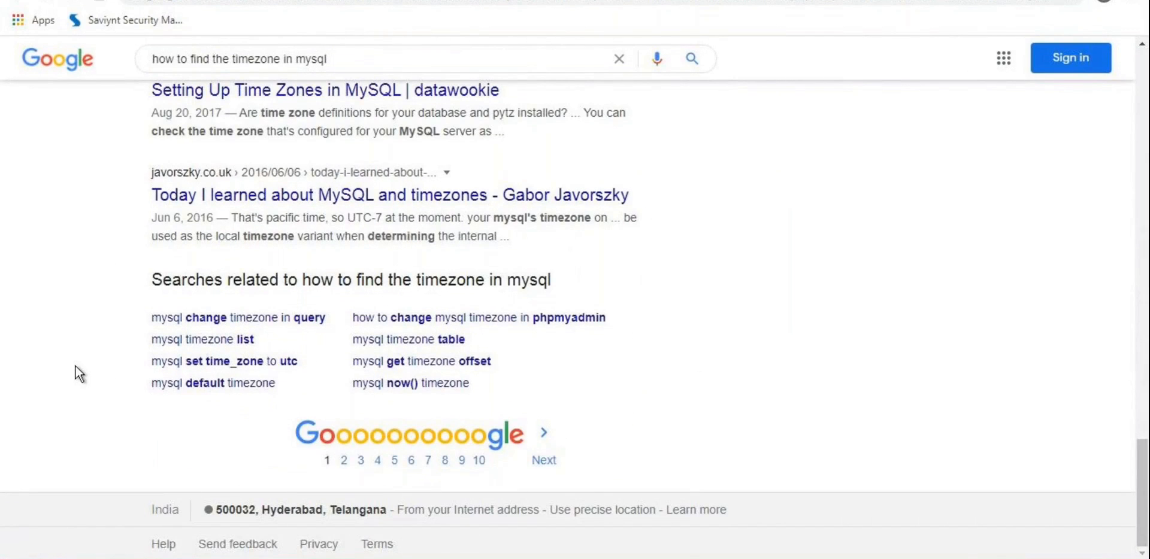
double_click(312, 61)
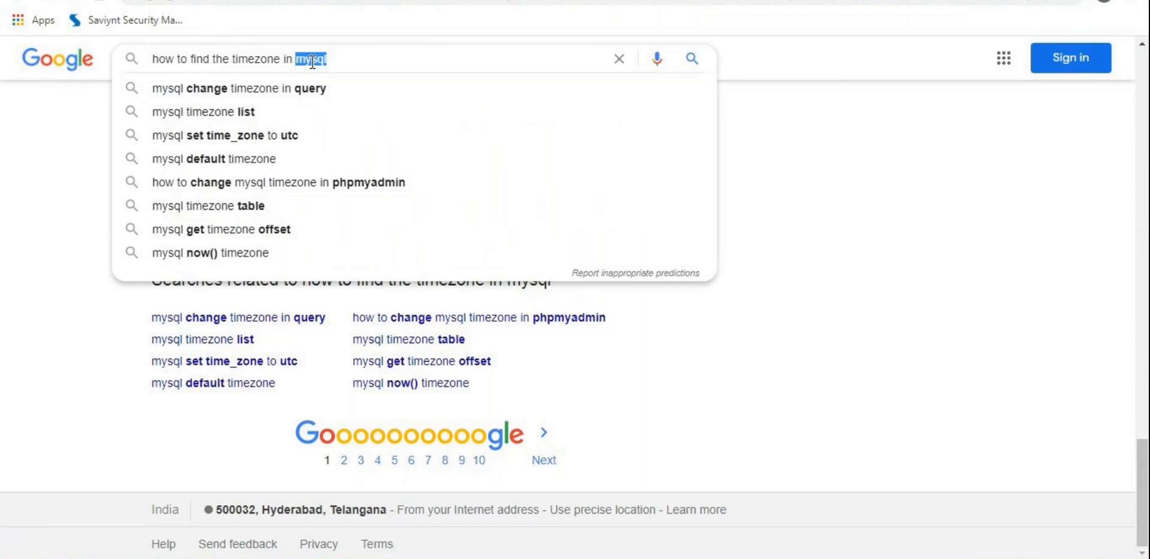
type("co")
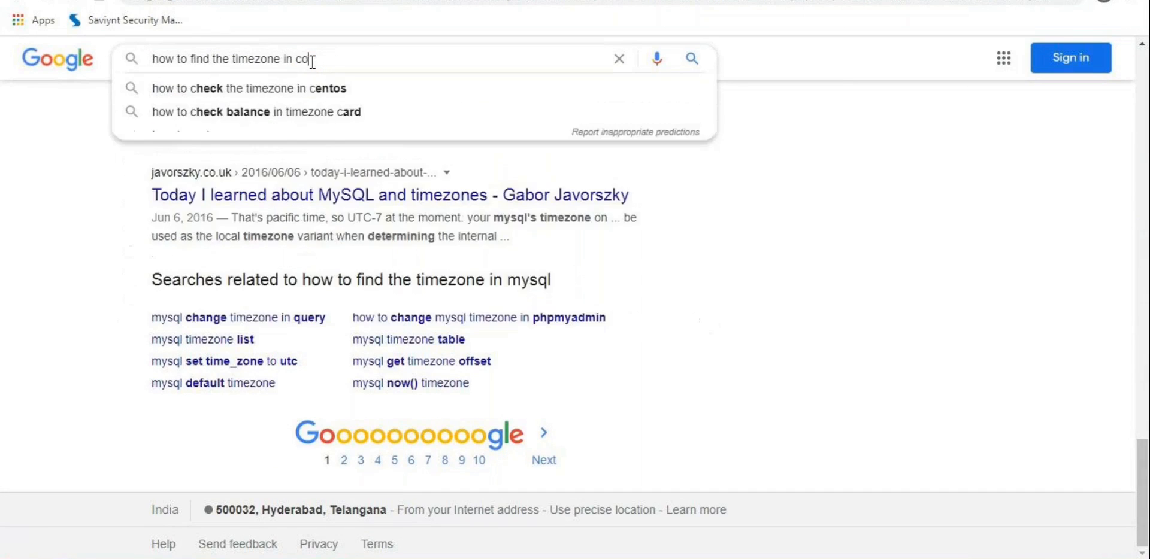
type("mmand")
key("Down")
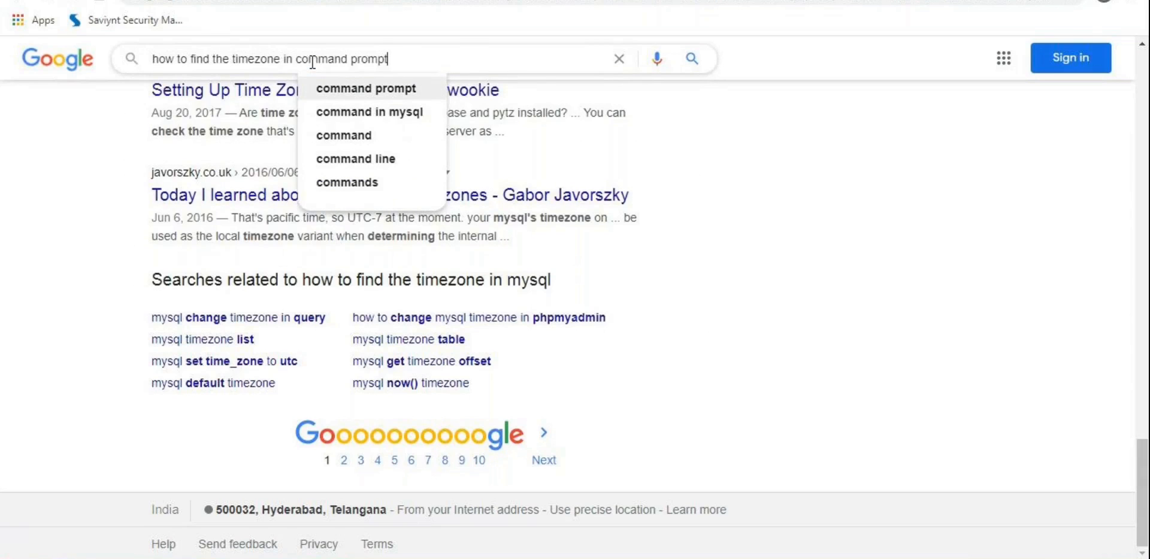
key("Return")
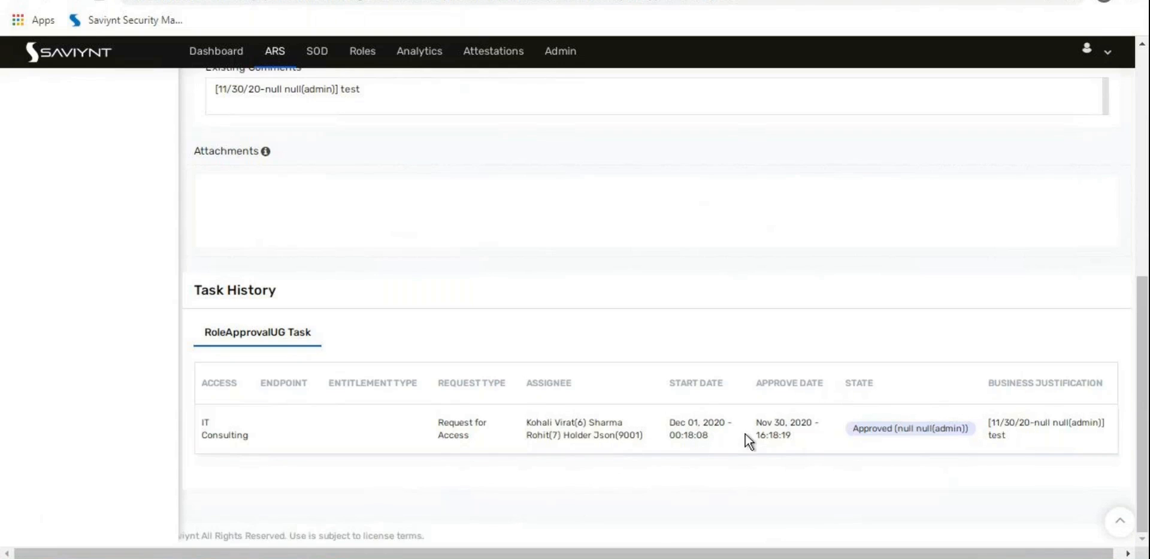
Step: Highlight the request's start date Dec 01, 2020 - 00:18:08, then expand Tasks in the sidebar
mouse_move(744, 432)
left_click_drag(663, 425, 698, 436)
left_click(703, 457)
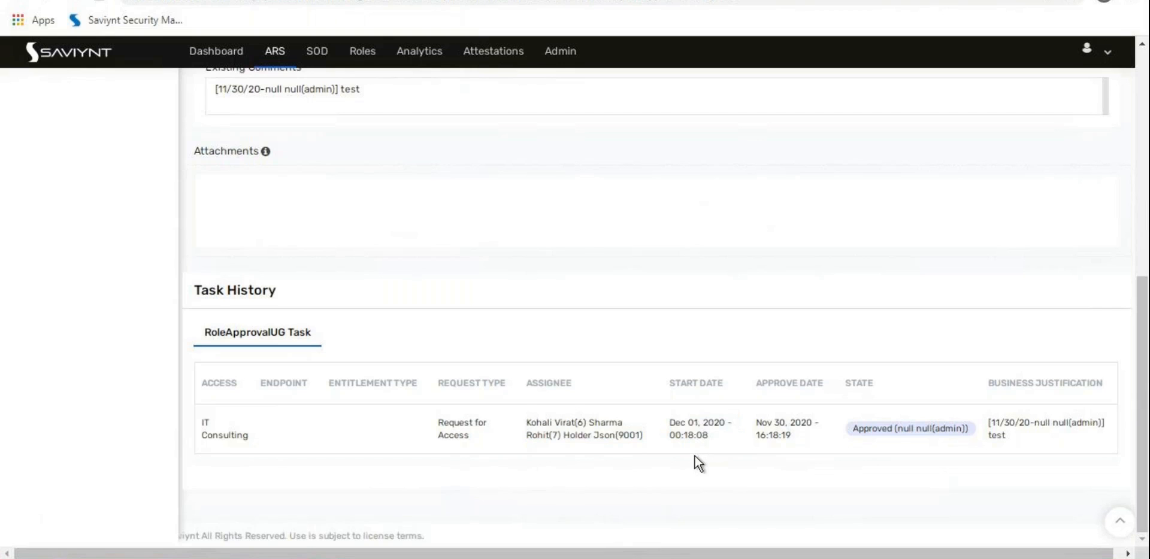
left_click_drag(669, 422, 716, 436)
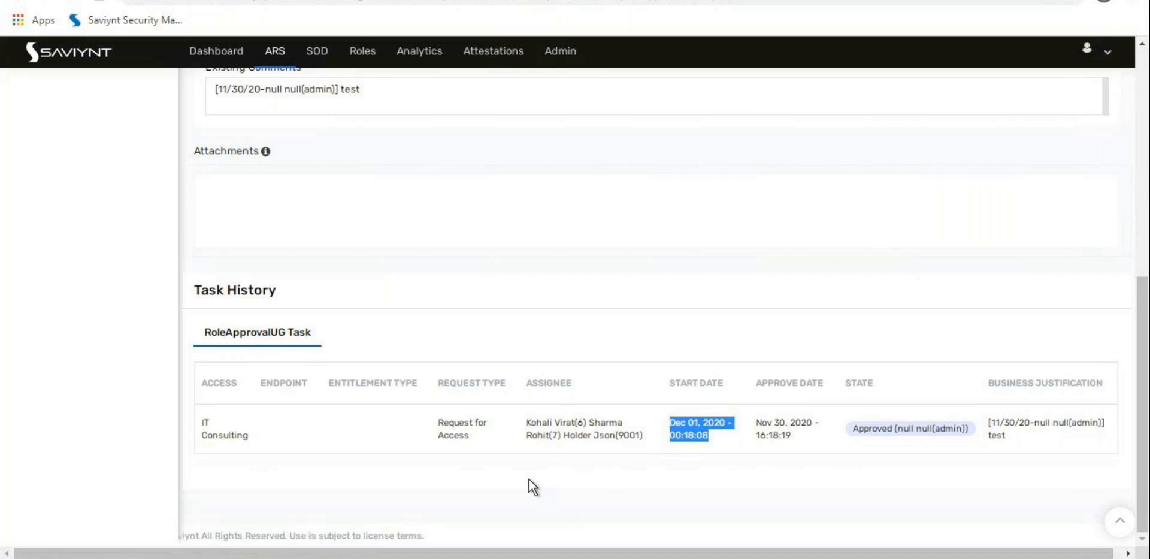
scroll(559, 446, "up", 8)
left_click(77, 233)
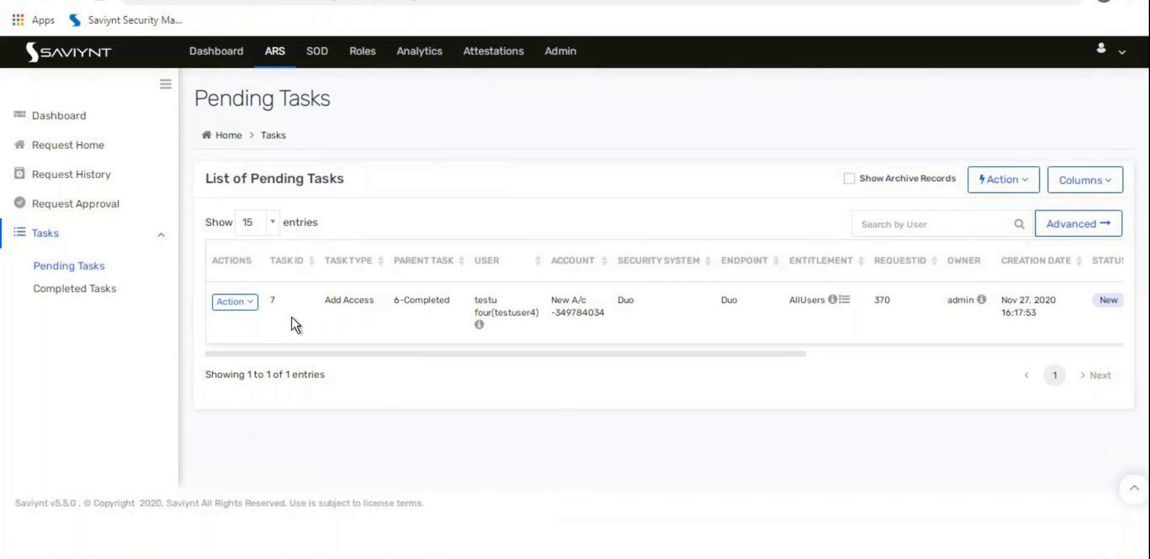
Step: Note the Duo security system and open the Job Control Panel's Utility jobs list
double_click(623, 300)
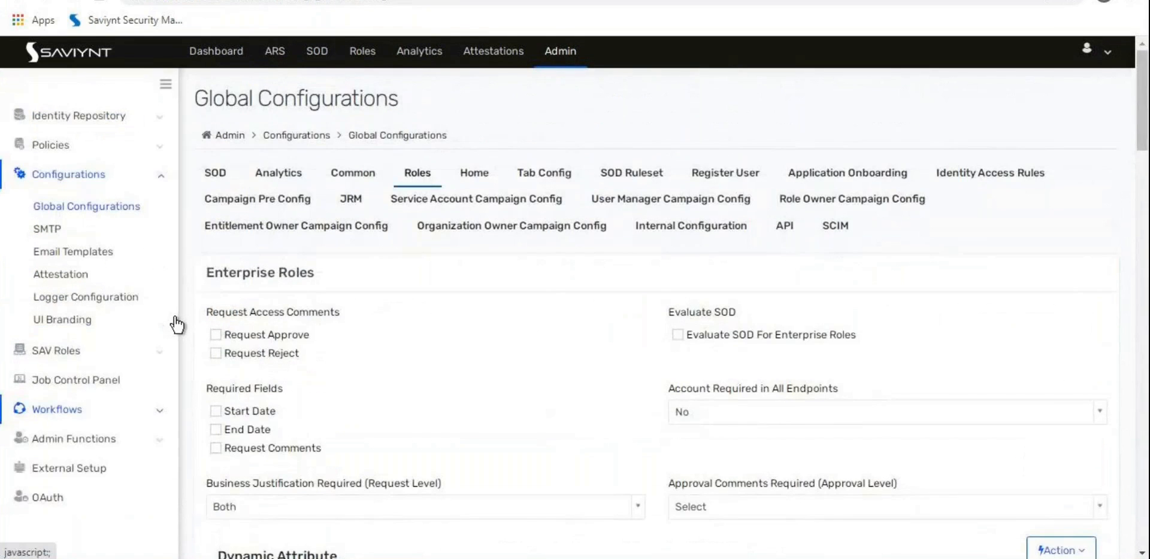
left_click(98, 392)
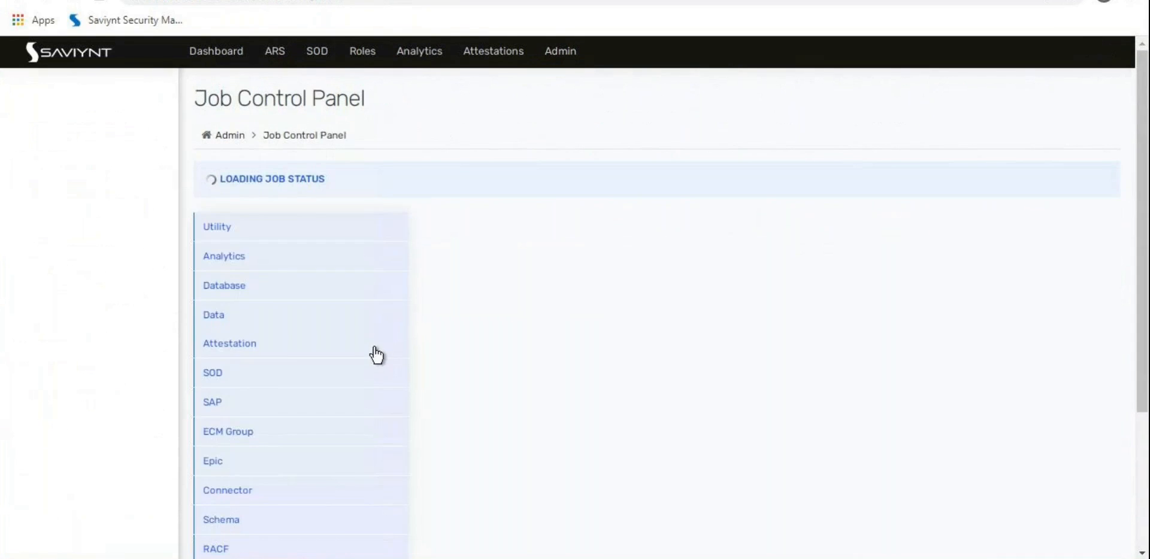
left_click(229, 228)
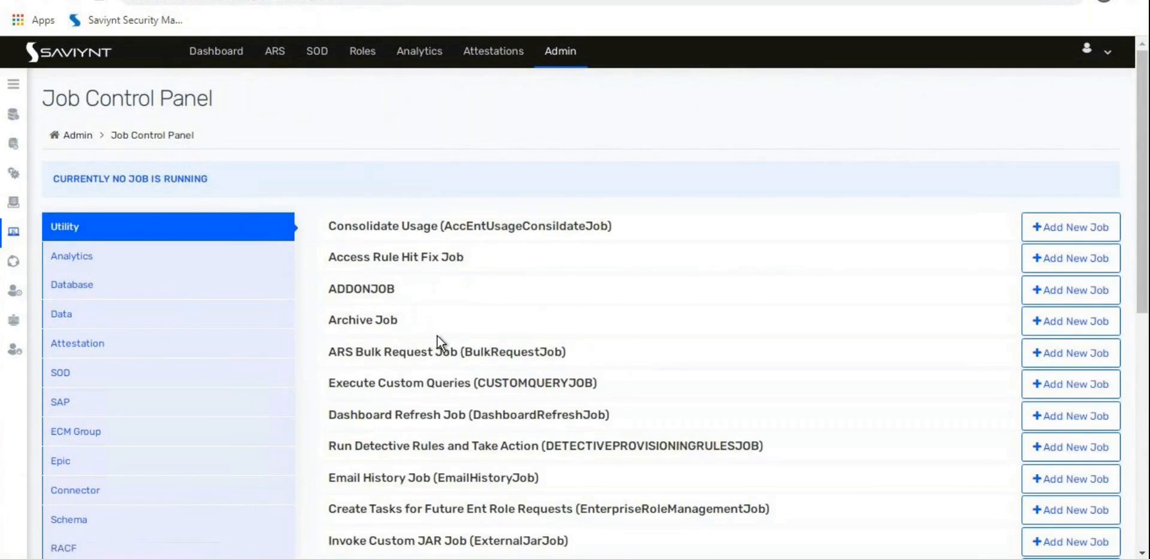
scroll(437, 336, "down", 1)
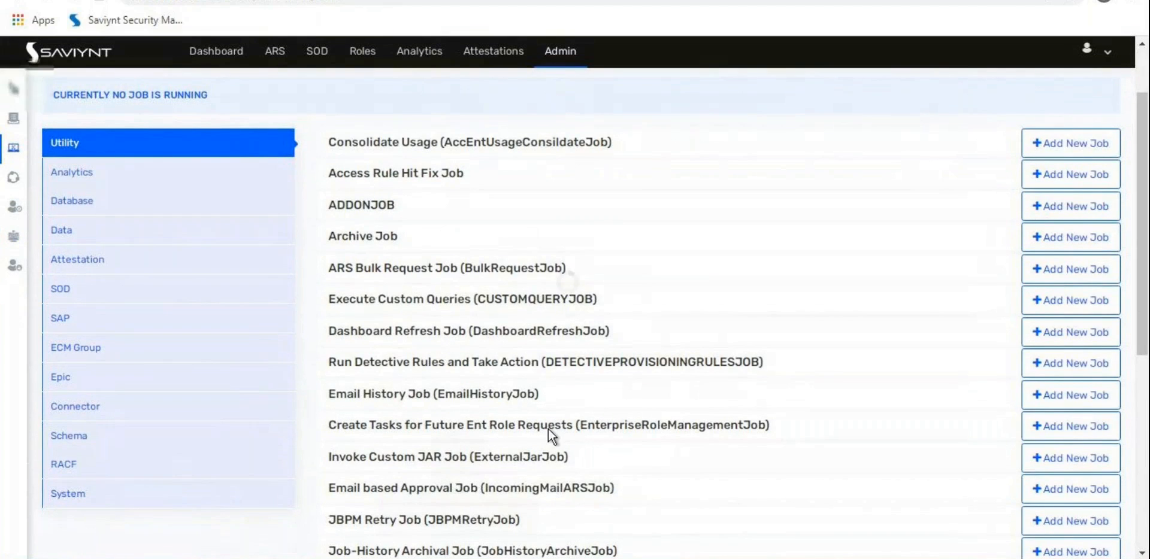
Step: Add a job instance named EnterpriseRoleManagementJob and expand its row to view the schedule
left_click(1069, 435)
double_click(570, 127)
key("ctrl+c")
left_click(585, 172)
key("ctrl+v")
left_click(706, 251)
left_click(564, 425)
scroll(563, 426, "down", 1)
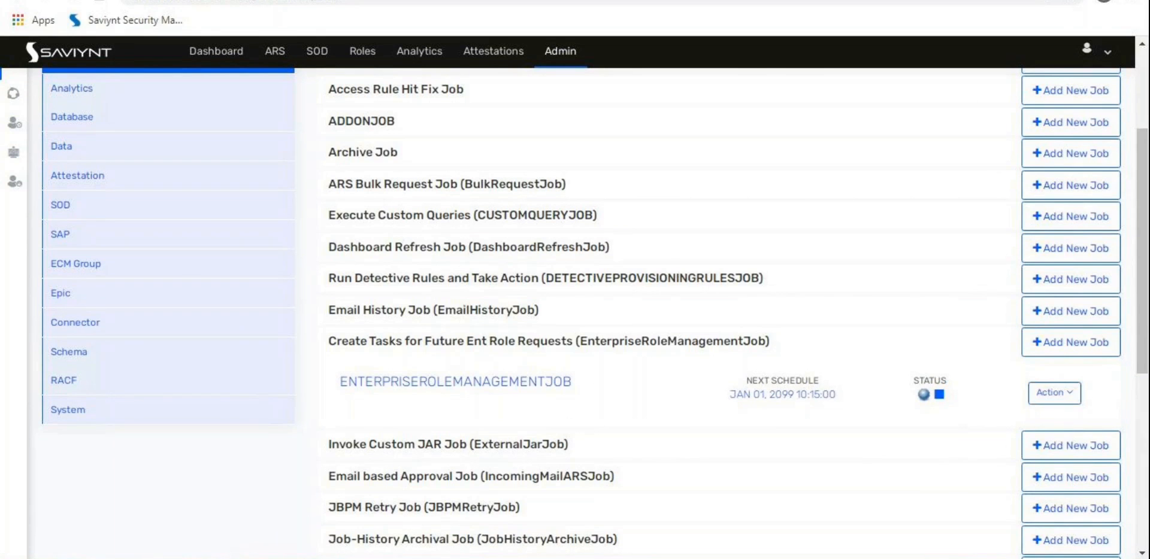
key("alt+Tab")
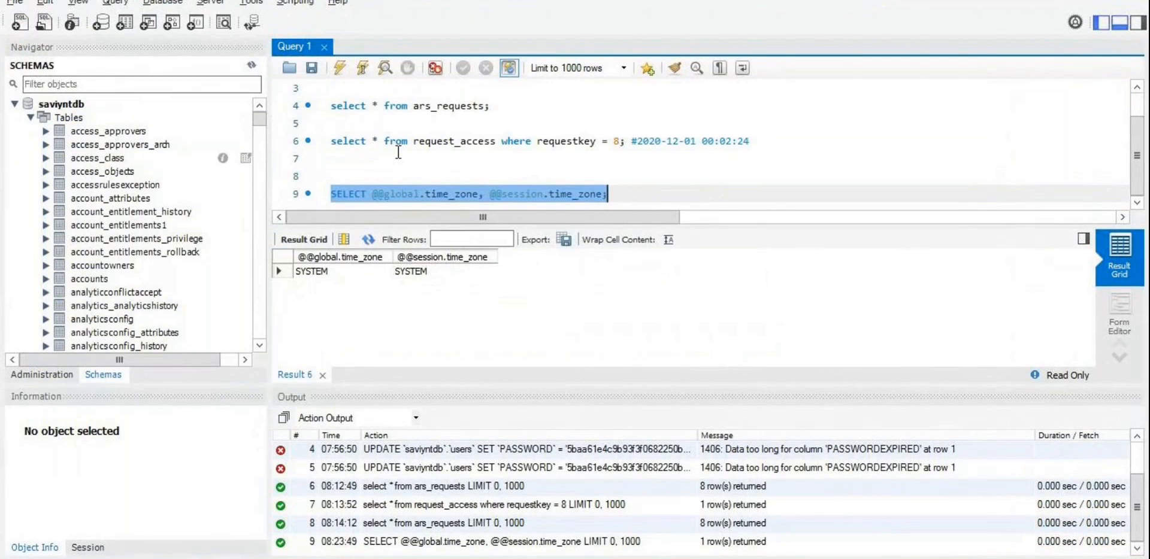
triple_click(443, 106)
left_click(343, 65)
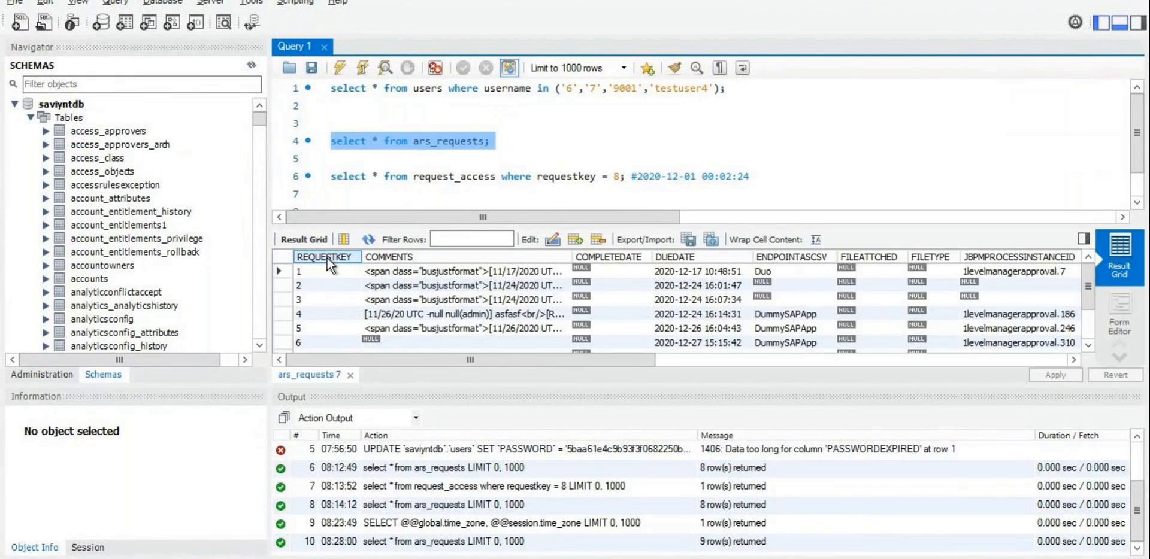
left_click(327, 257)
left_click_drag(454, 357, 688, 361)
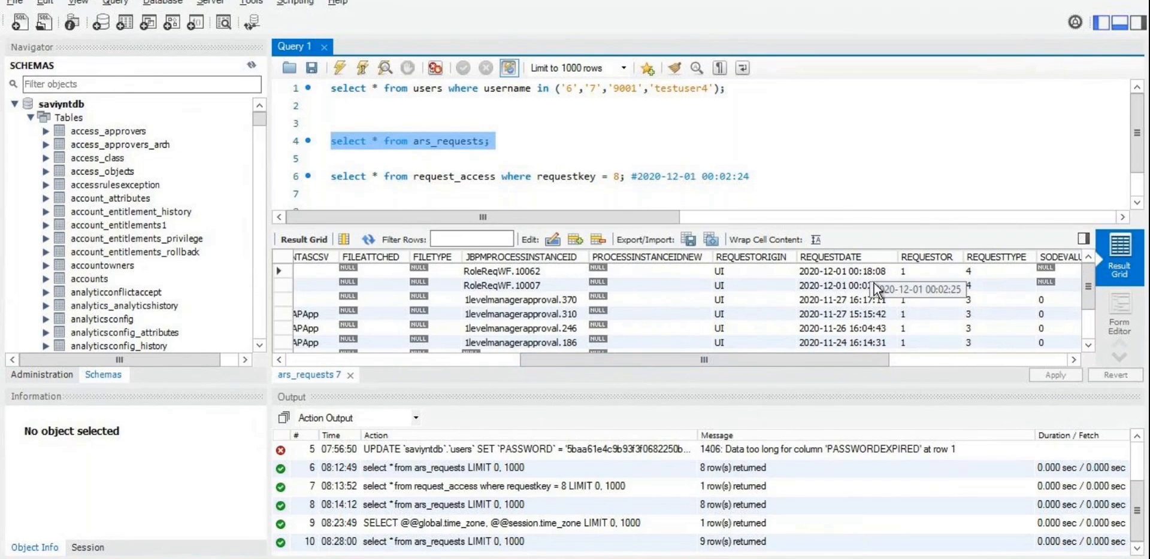
key("alt+Tab")
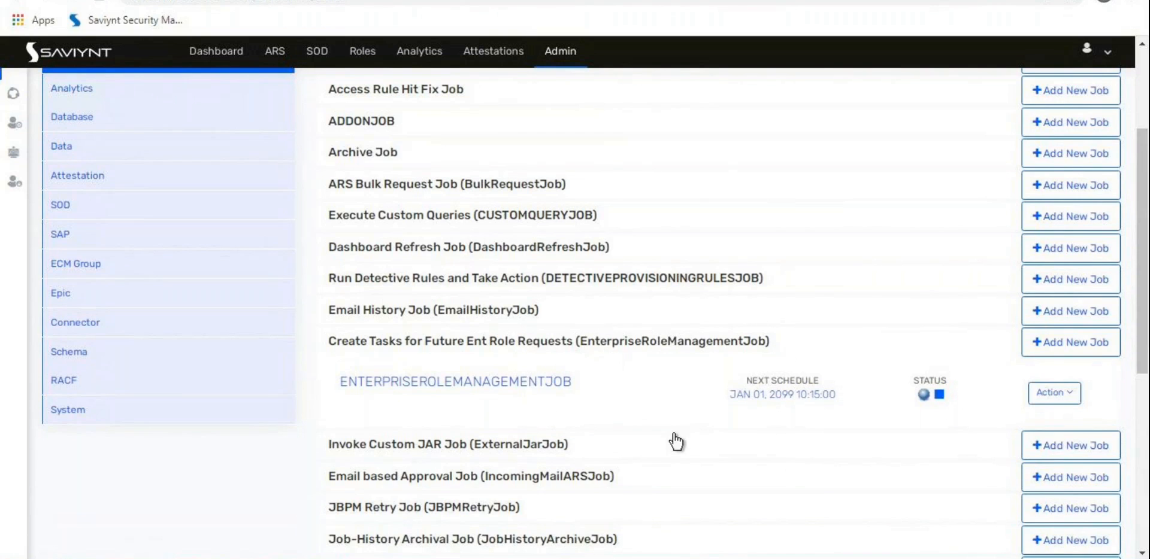
Step: Schedule EnterpriseRoleManagementJob every 1 minute and confirm its next run is Nov 30, 2020 08:30:00
left_click(1044, 397)
left_click(1021, 494)
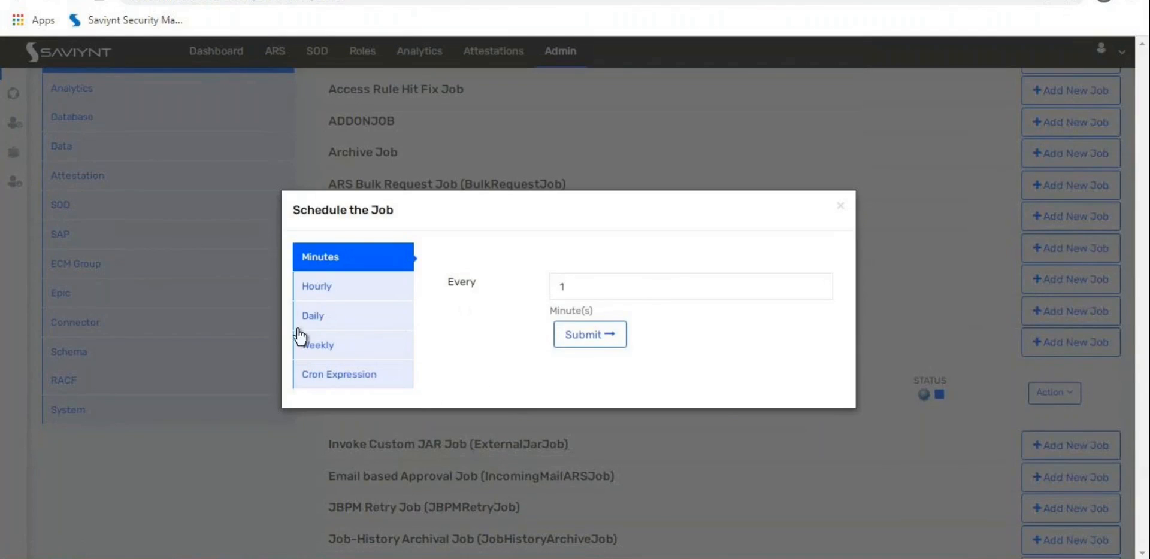
left_click_drag(577, 286, 534, 289)
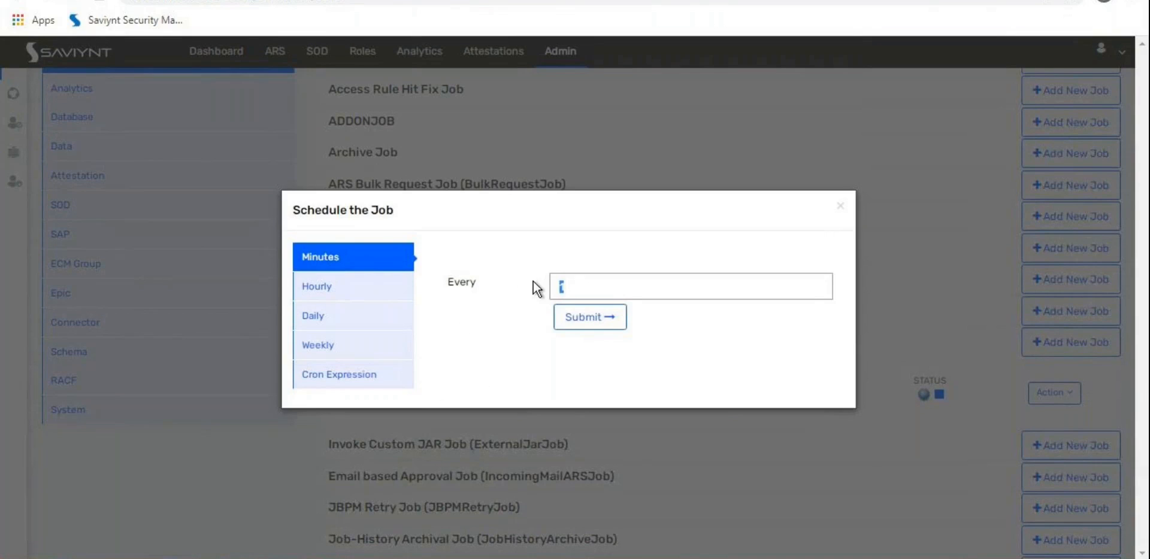
left_click(603, 318)
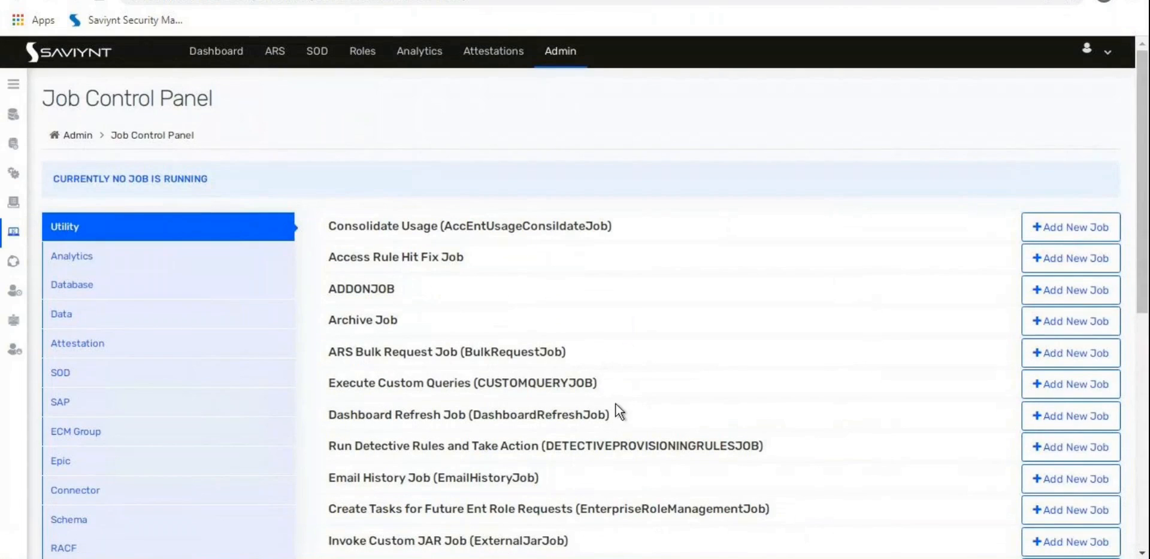
scroll(443, 362, "down", 3)
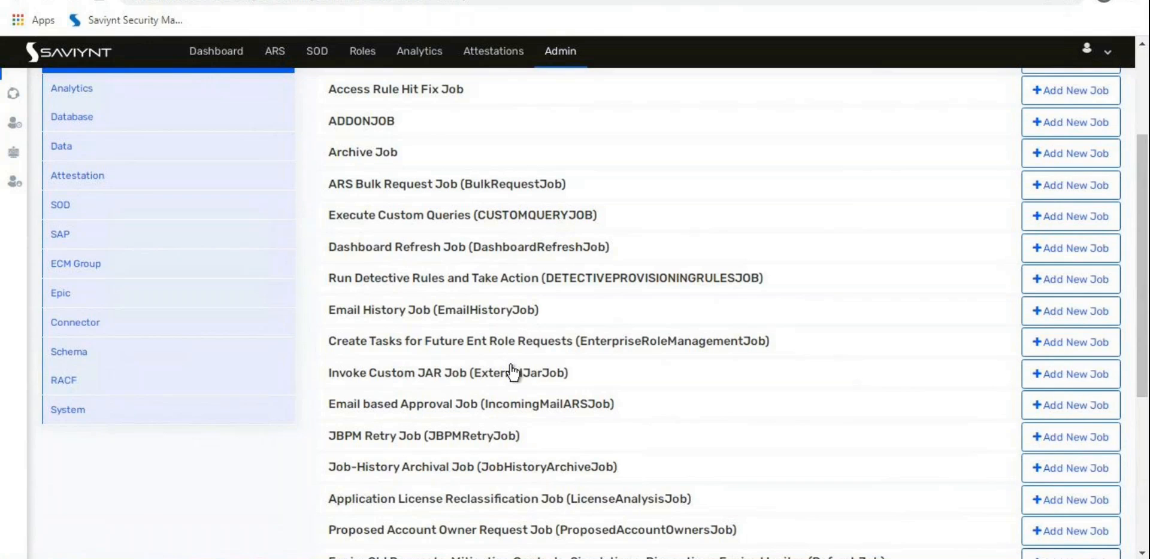
left_click(608, 340)
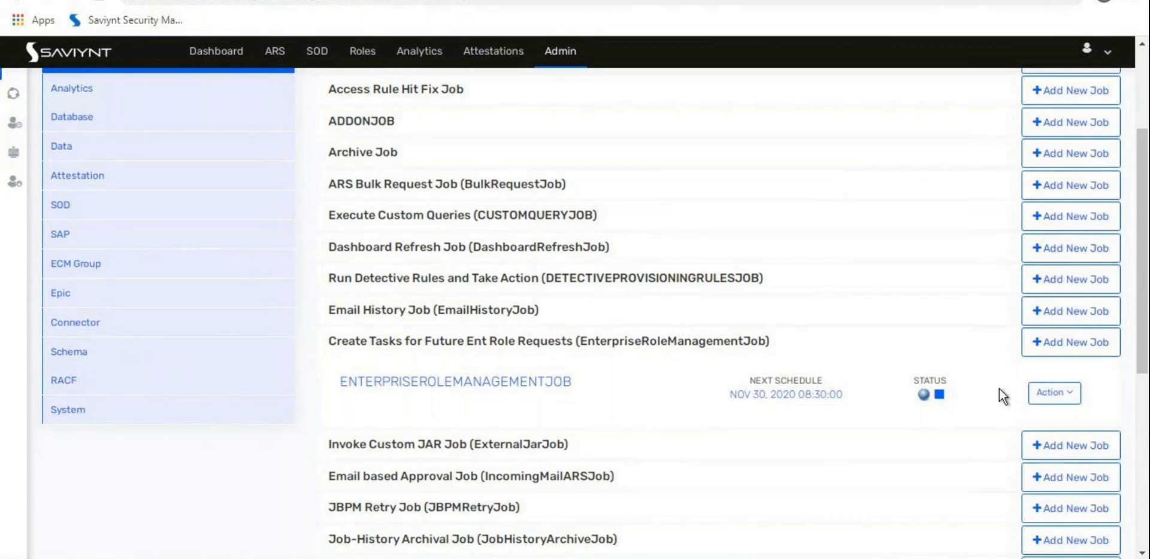
Step: Return to Pending Tasks, where the Add Access task for Duo from request 370 is still New
scroll(894, 383, "up", 3)
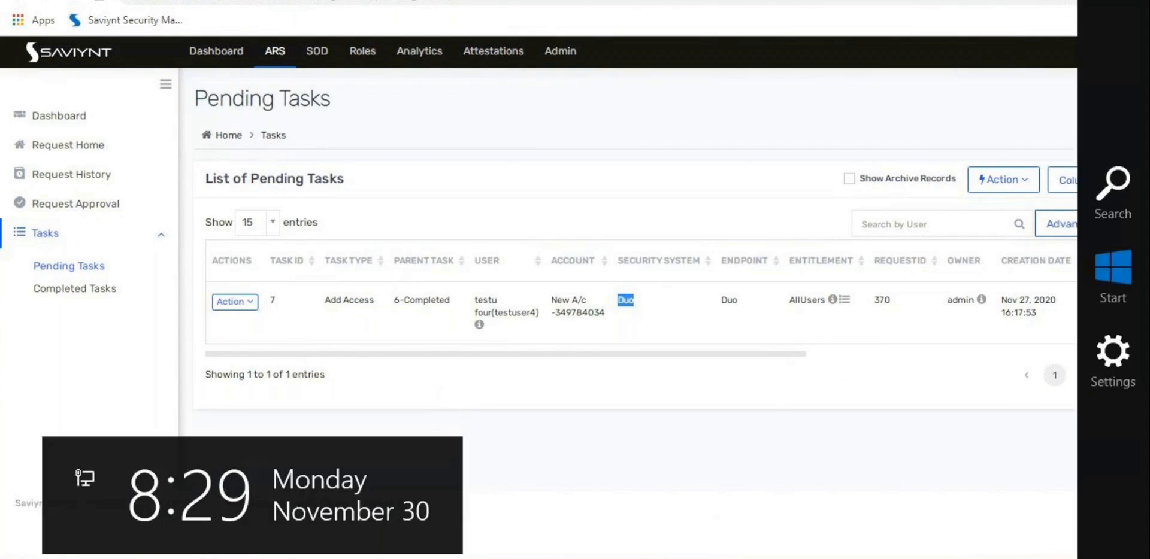
left_click(998, 489)
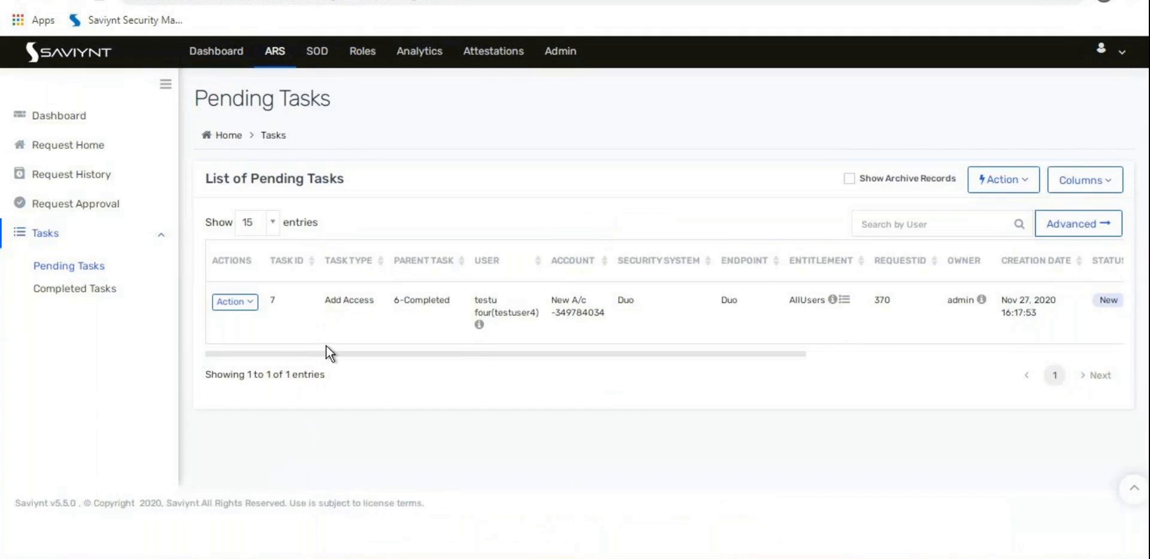
Step: From Request Home, open the Request Emergency Access Roles page with its user list
left_click(96, 147)
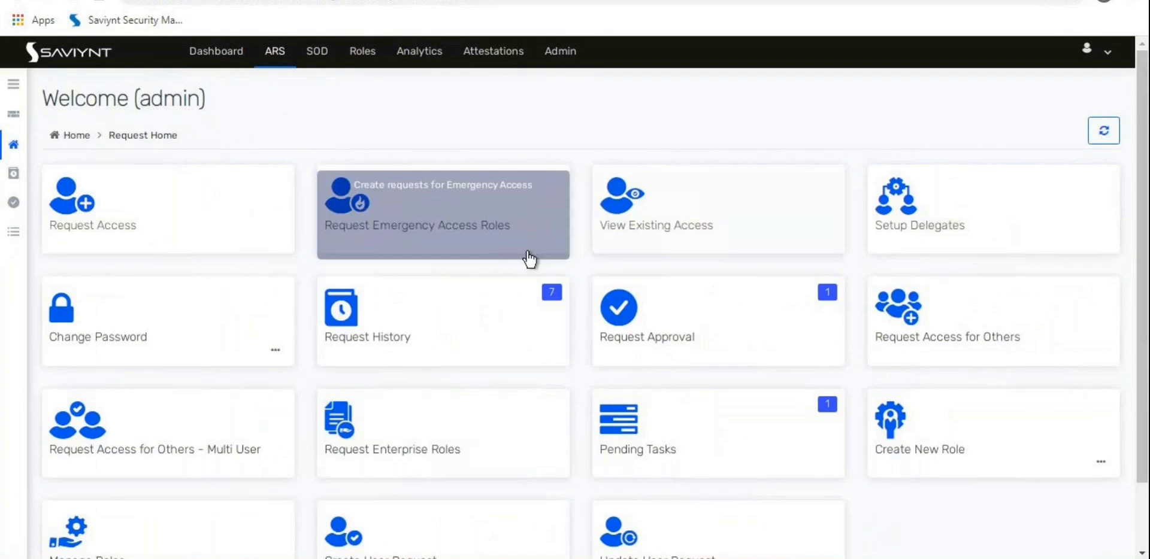
scroll(491, 371, "down", 2)
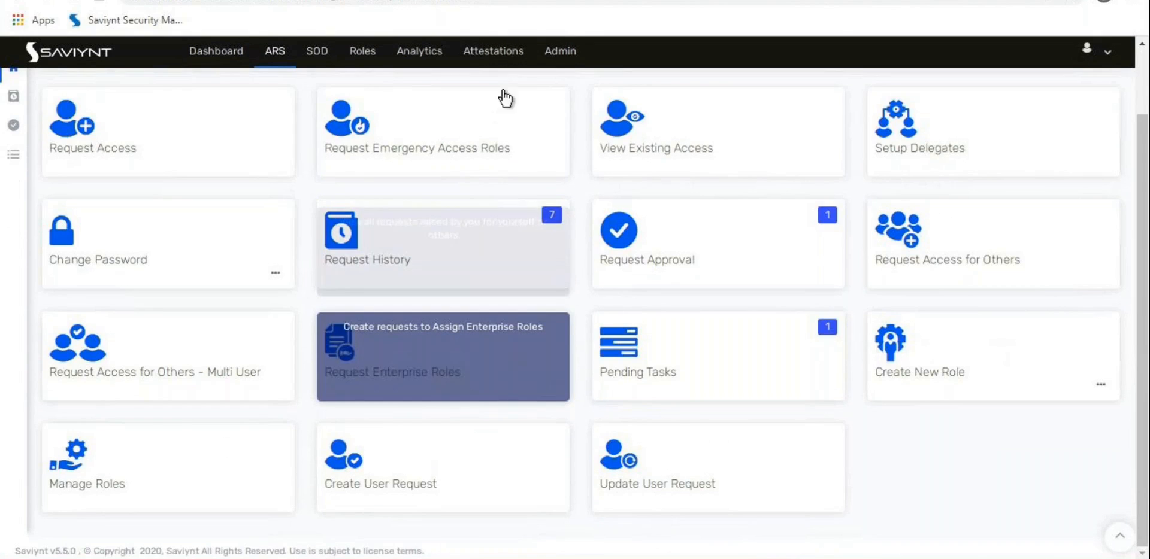
left_click(483, 141)
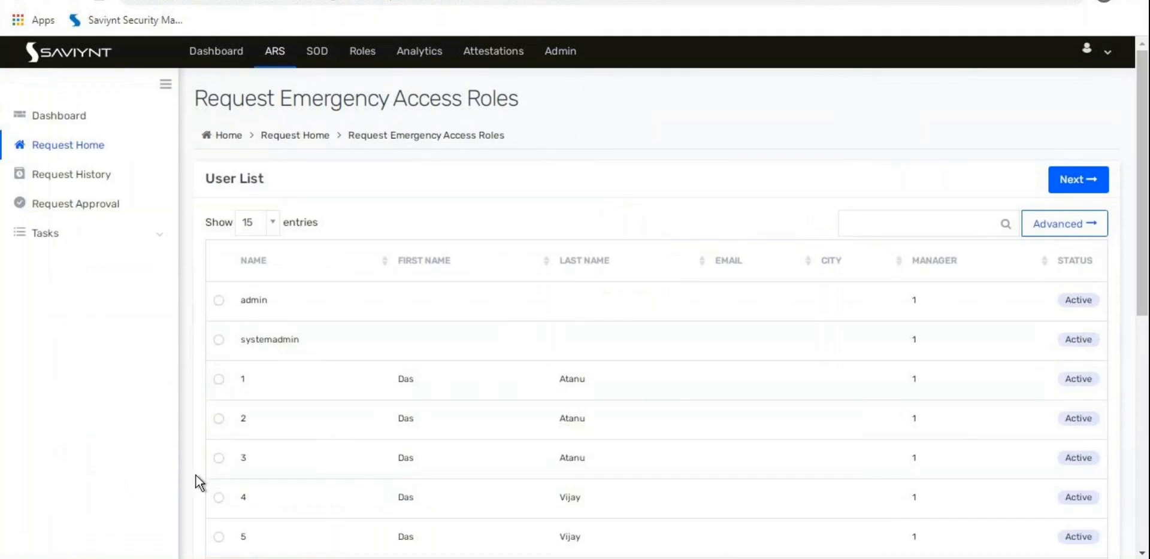
left_click(219, 458)
left_click_drag(245, 99, 442, 99)
left_click(1078, 180)
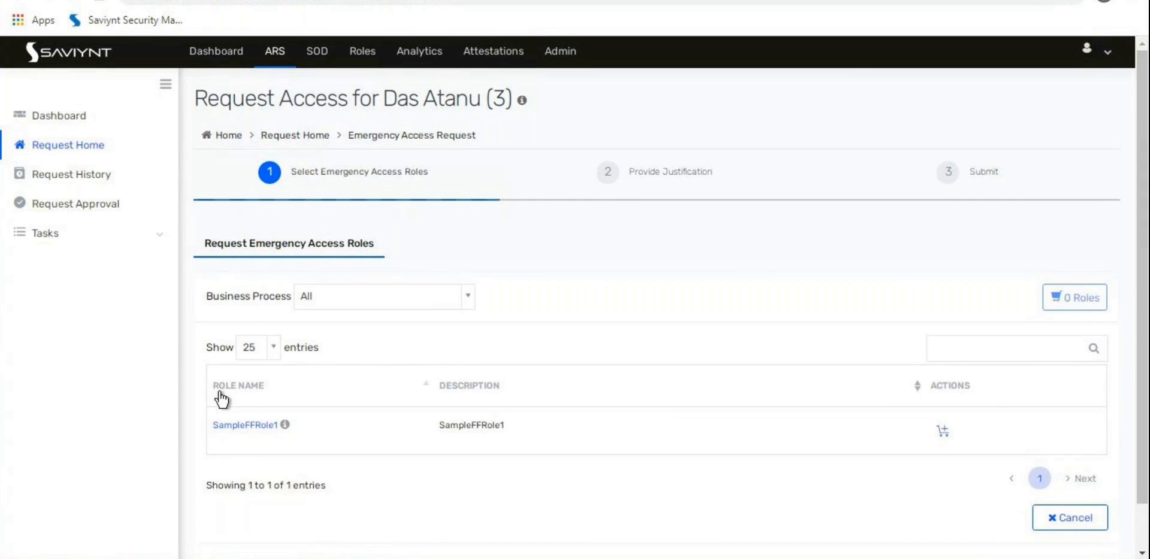
left_click(91, 144)
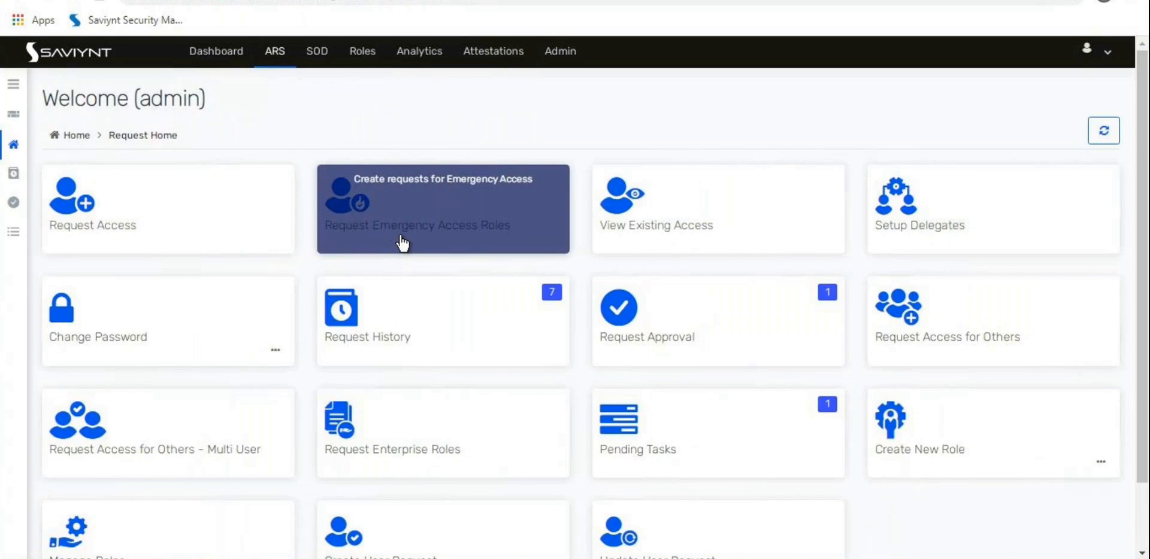
scroll(402, 243, "down", 2)
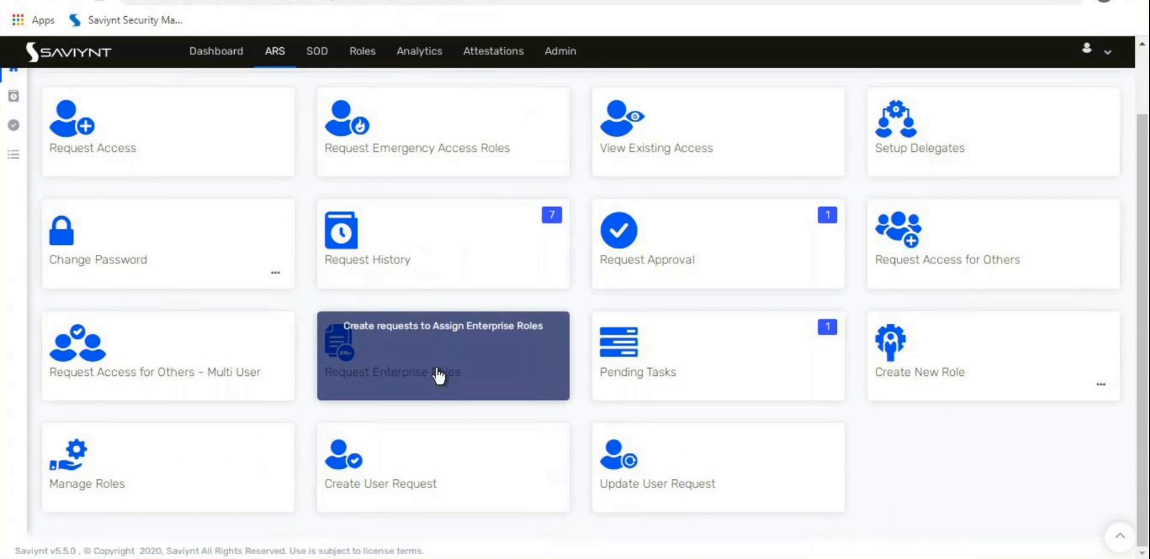
scroll(426, 390, "up", 2)
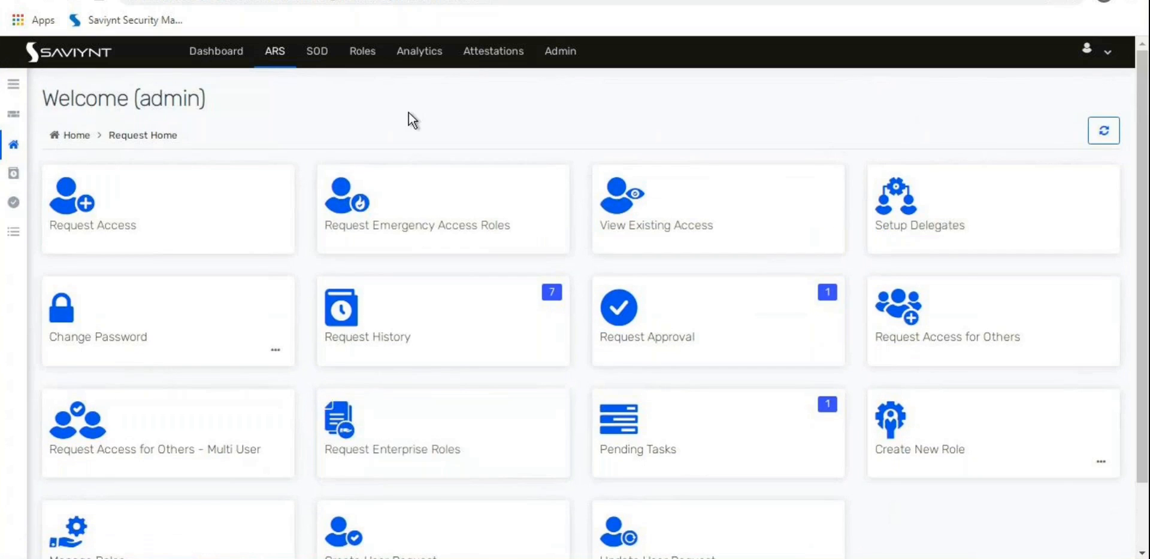
scroll(406, 121, "down", 2)
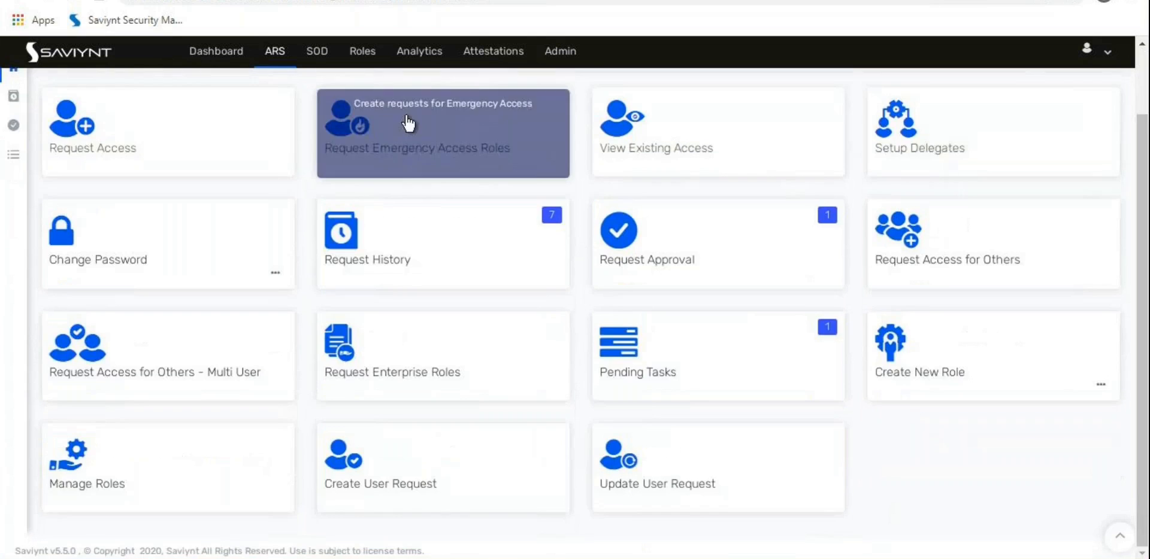
mouse_move(224, 558)
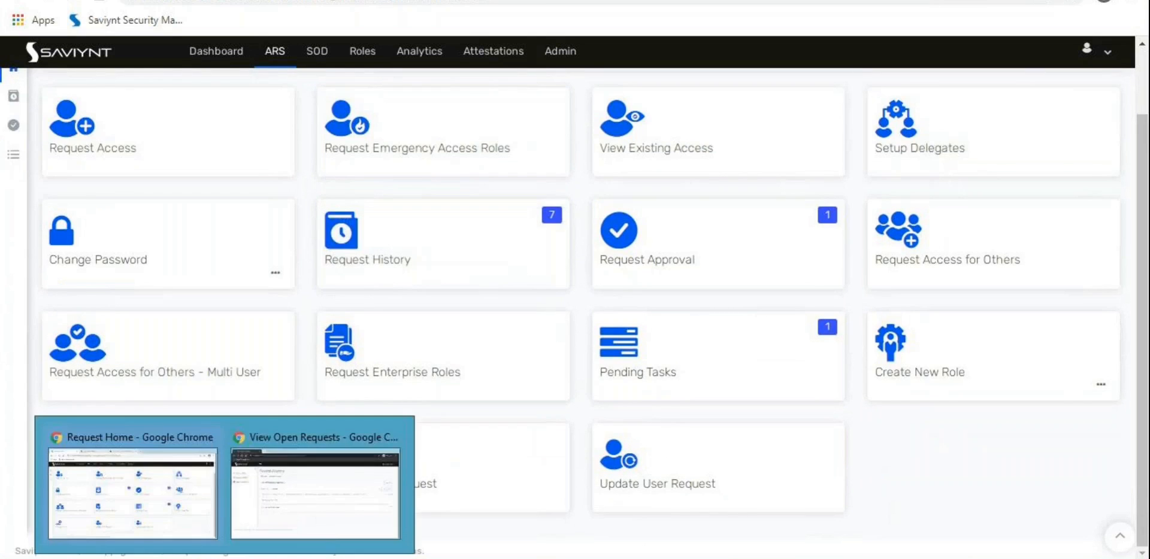
left_click(327, 520)
Step: Show the Word course outline's Other configurations list, Global config to Bulk file upload request
left_click(202, 54)
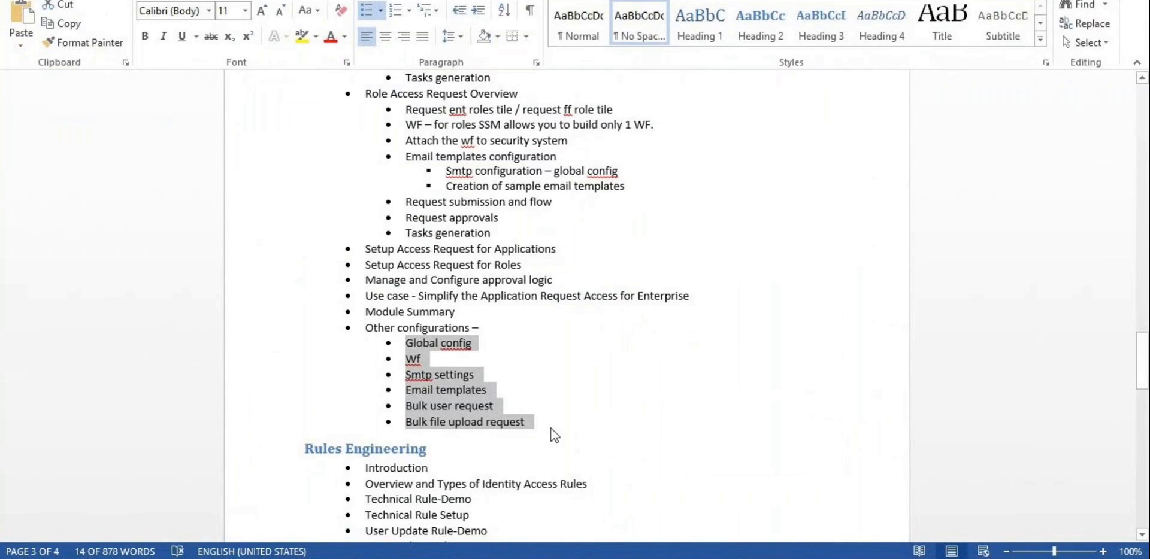
left_click(549, 434)
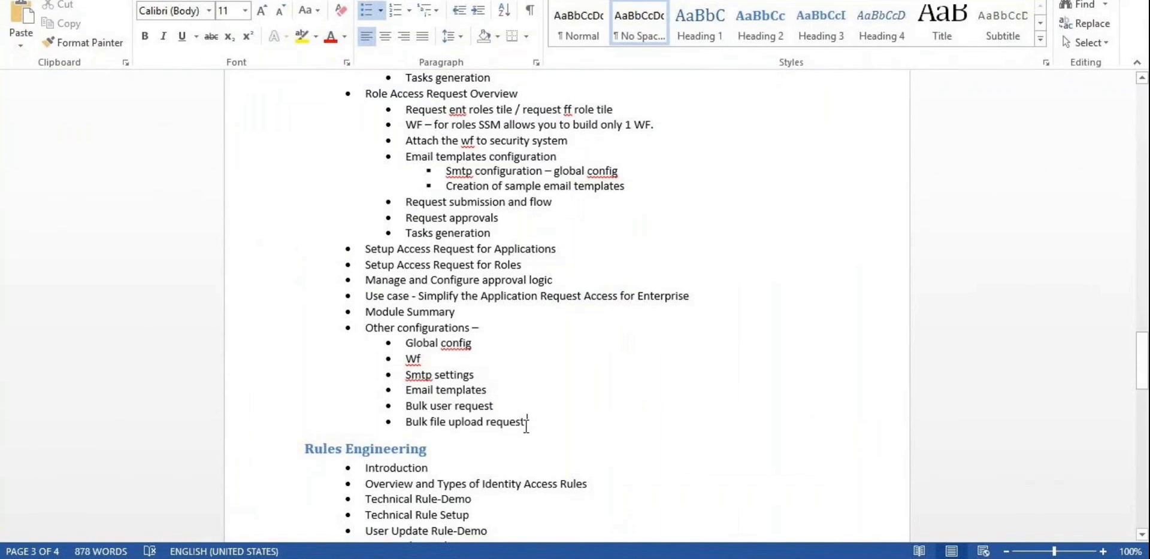